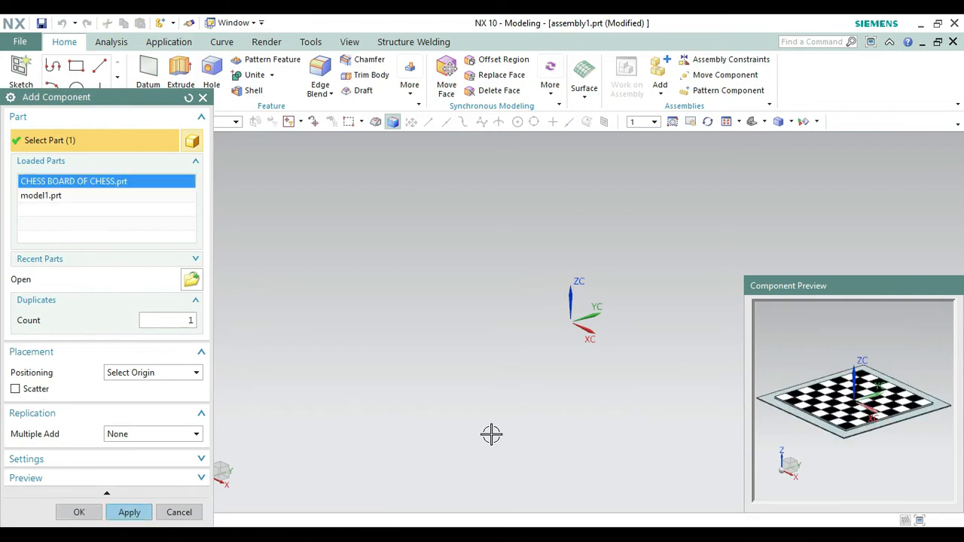
# - Place the CHESS BOARD OF CHESS part in the assembly at the origin, X 0, Y 0, Z 0
pyautogui.click(128, 513)
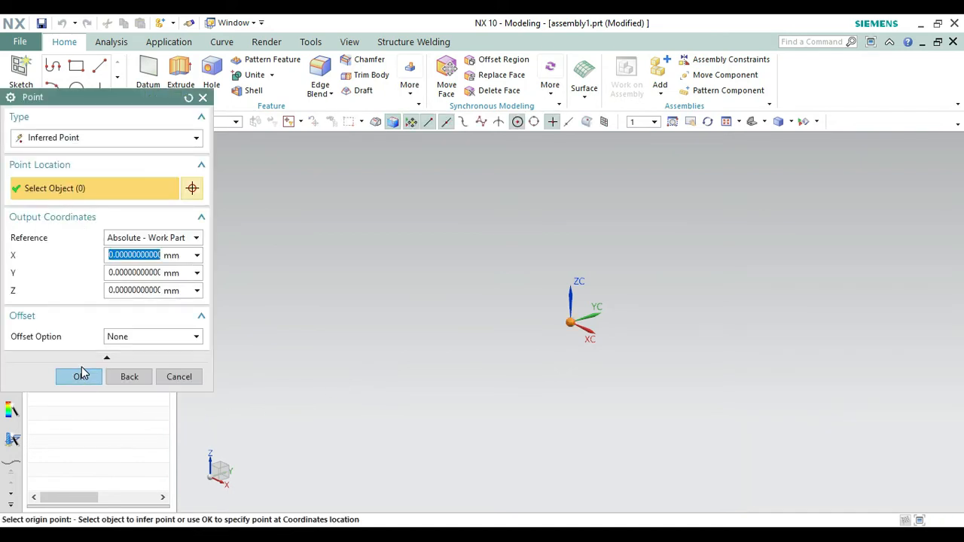
pyautogui.click(80, 376)
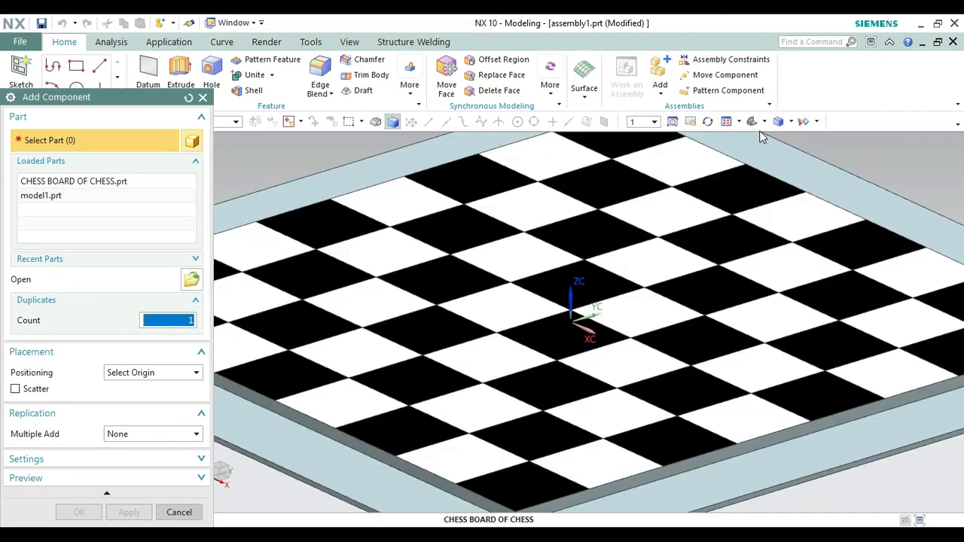
pyautogui.click(752, 122)
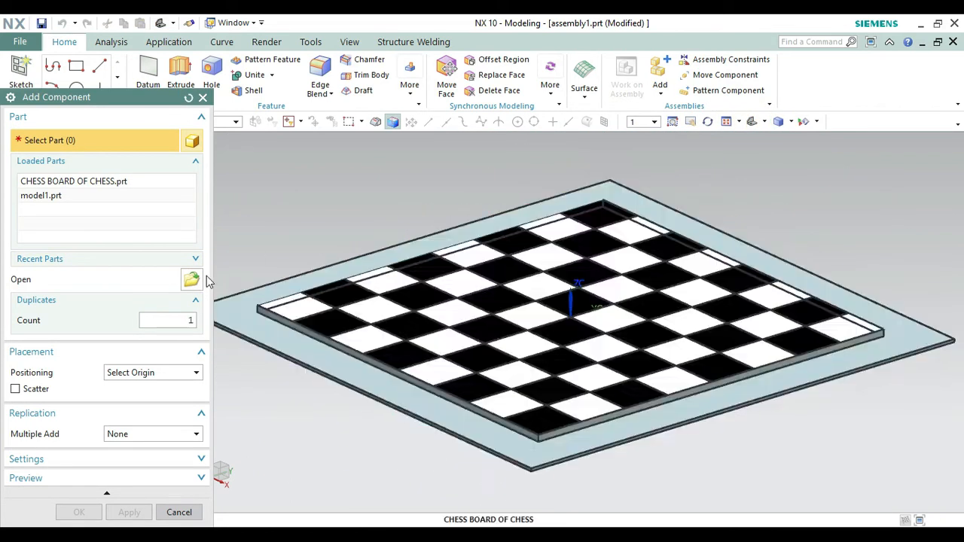
# - Add four overlaid duplicates of the rook 2 of chess part at the origin, X 0, Y 0, Z 0
pyautogui.click(192, 278)
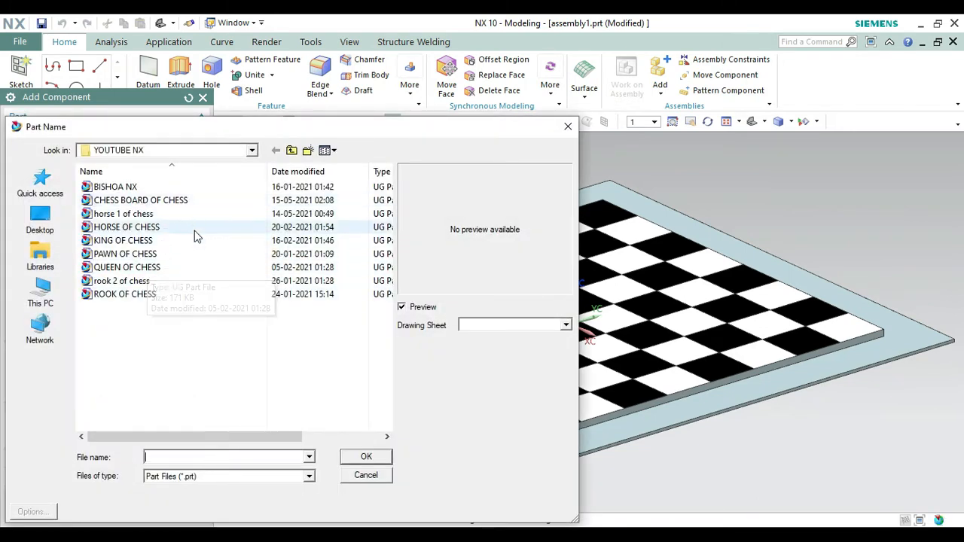
pyautogui.click(164, 282)
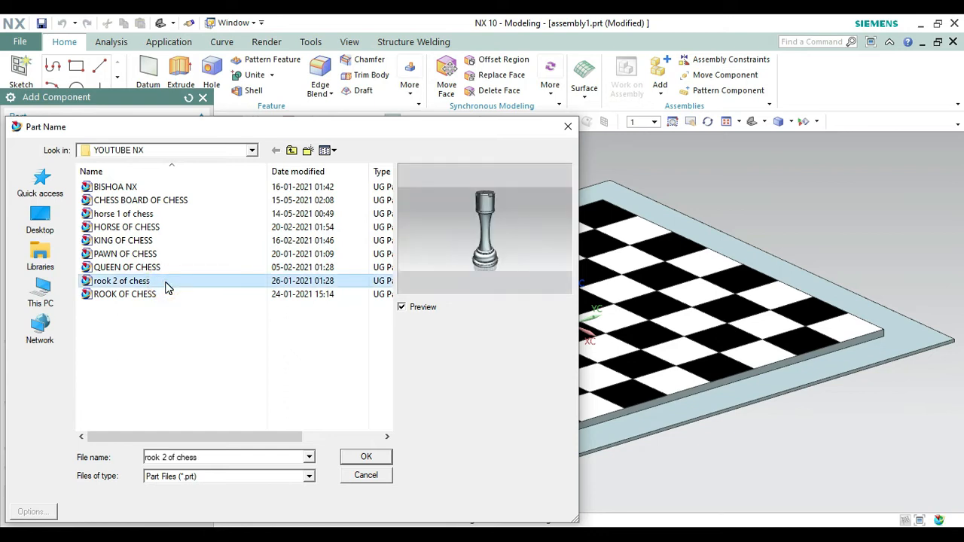
pyautogui.click(355, 461)
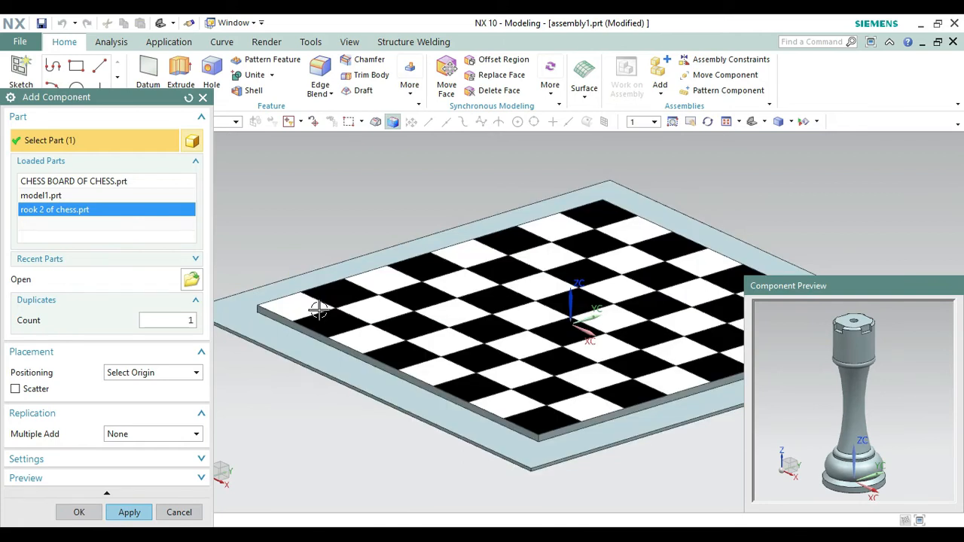
pyautogui.doubleClick(182, 320)
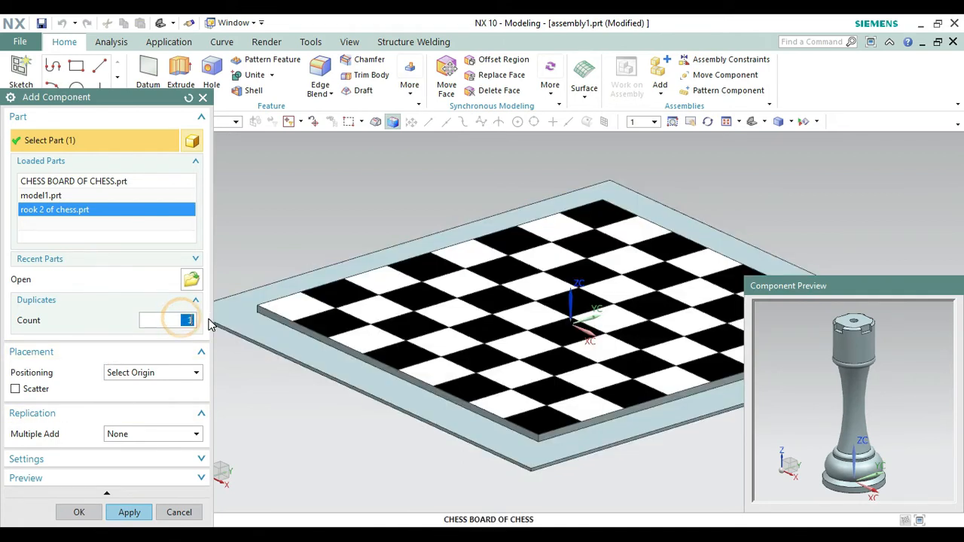
pyautogui.click(78, 513)
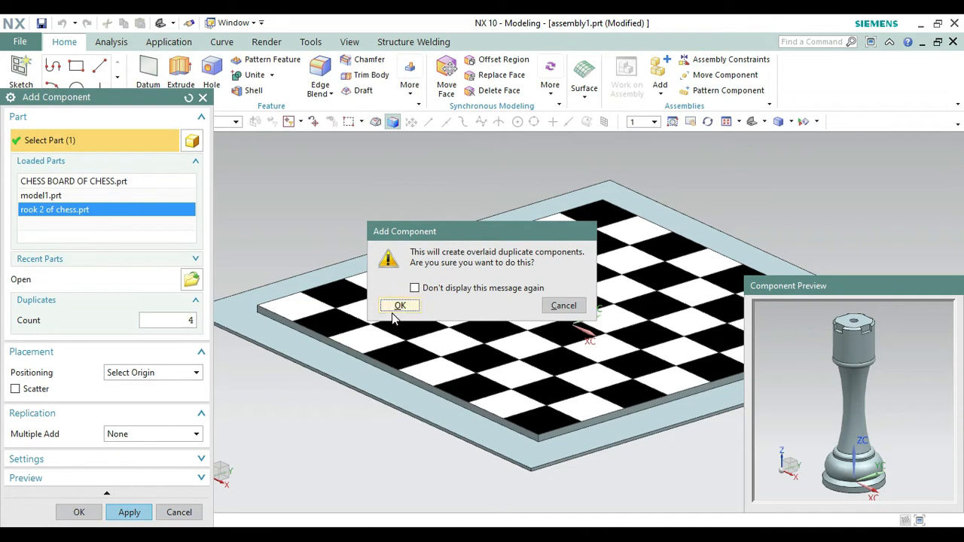
pyautogui.click(395, 305)
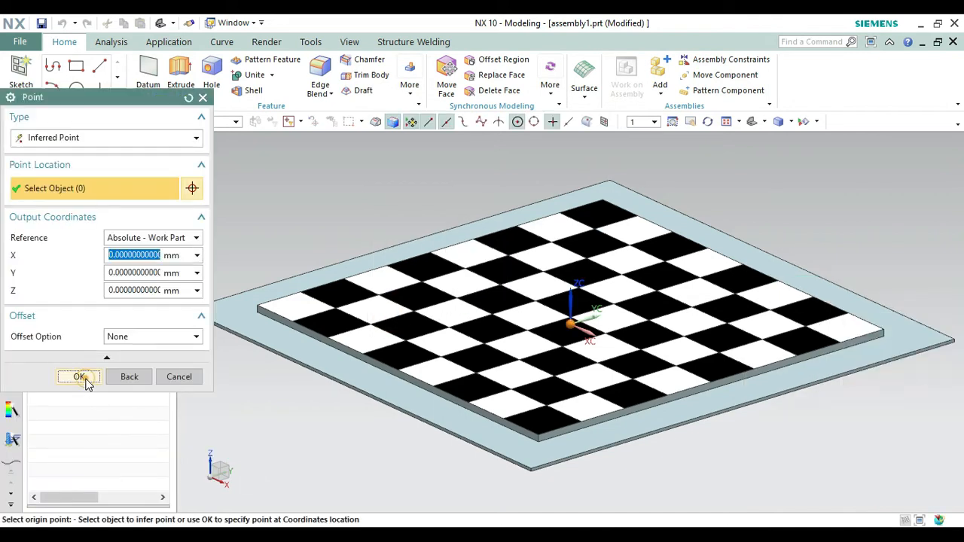
pyautogui.click(83, 378)
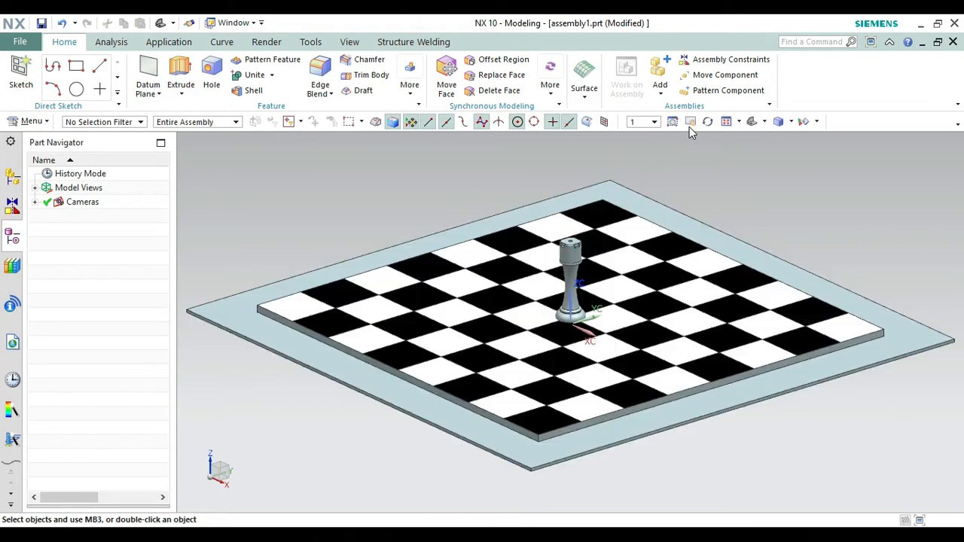
# - Move one rook dynamically from the board's centre to about X 0, Y -318, Z 165, above the white corner square
pyautogui.click(712, 77)
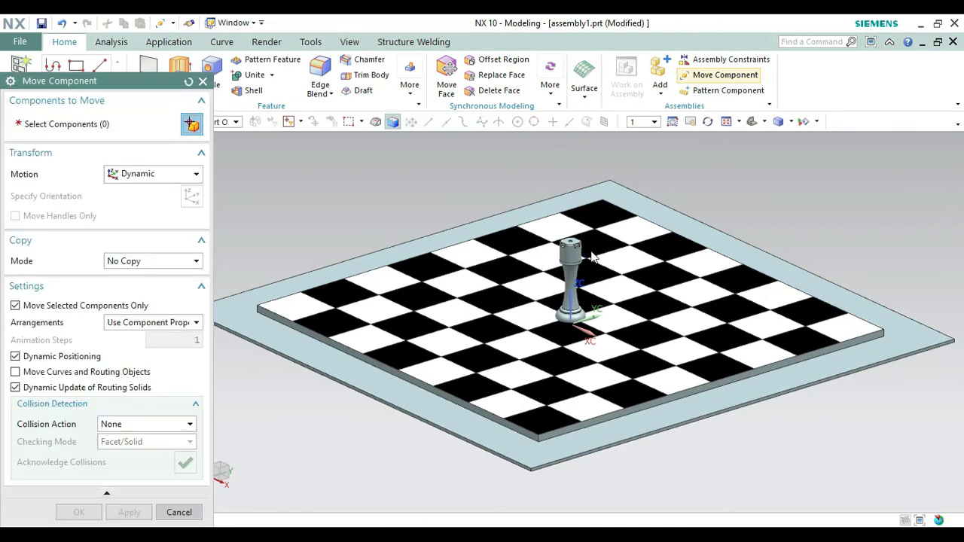
pyautogui.click(570, 278)
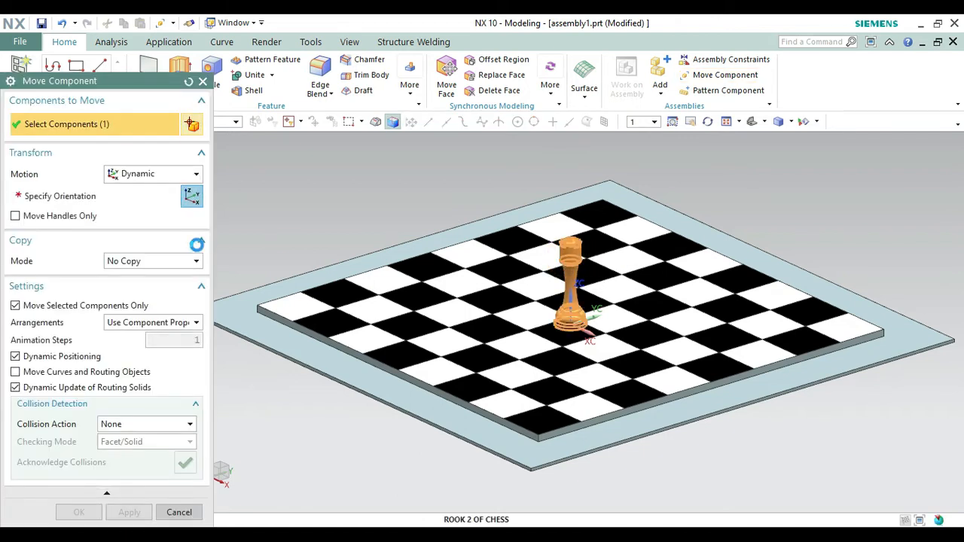
pyautogui.click(63, 196)
pyautogui.moveTo(570, 283); pyautogui.dragTo(301, 240)
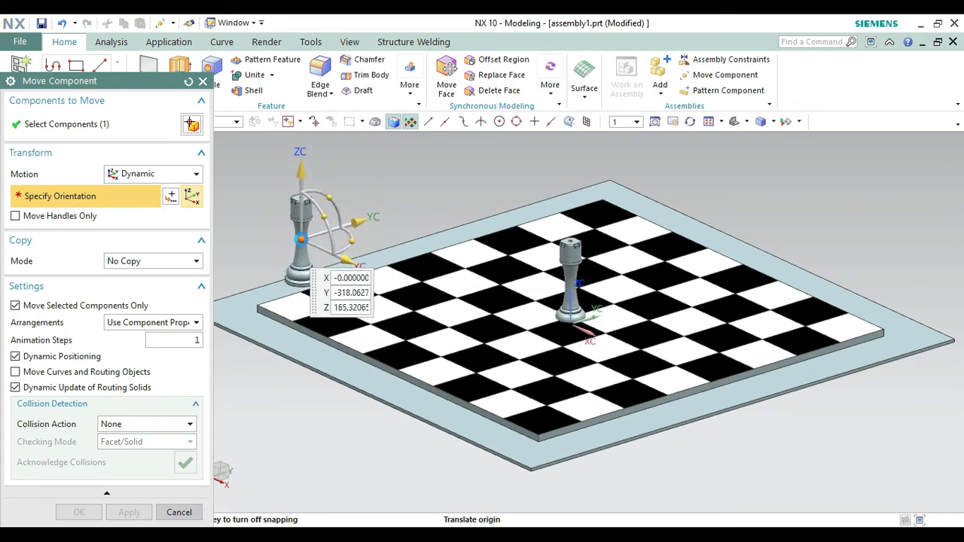
pyautogui.click(128, 512)
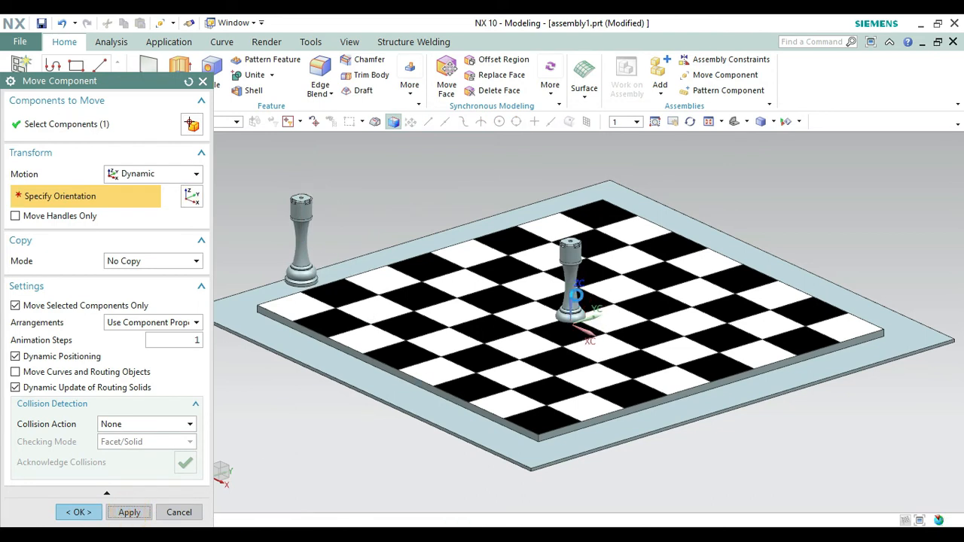
# - Move a second rook from the centre to about X 0, Y 7, Z 164, beyond the board's rear corner
pyautogui.click(575, 295)
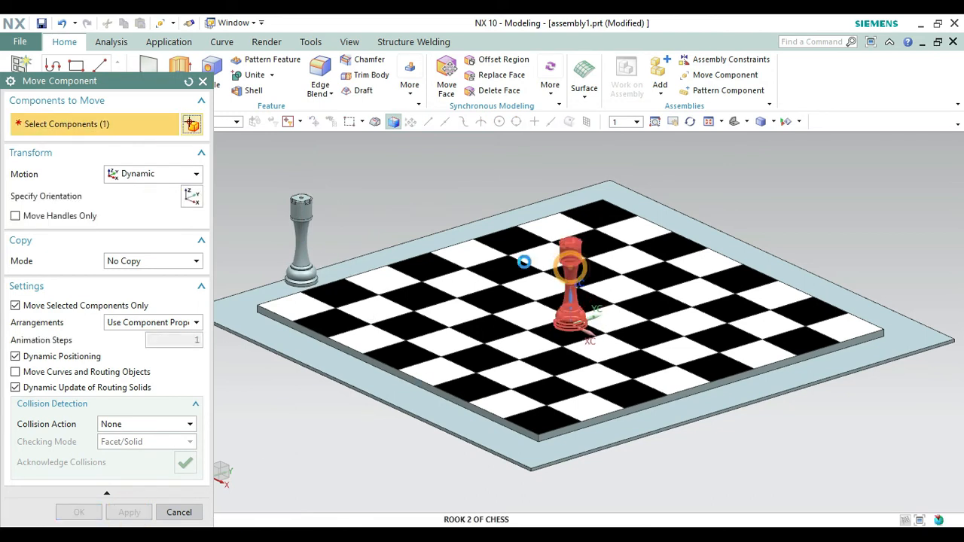
pyautogui.click(114, 197)
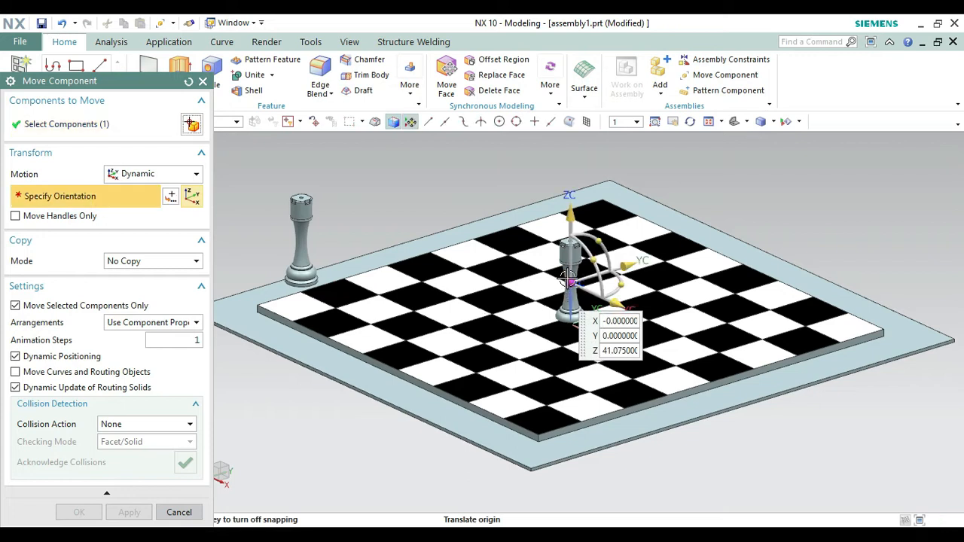
pyautogui.moveTo(571, 274); pyautogui.dragTo(576, 157)
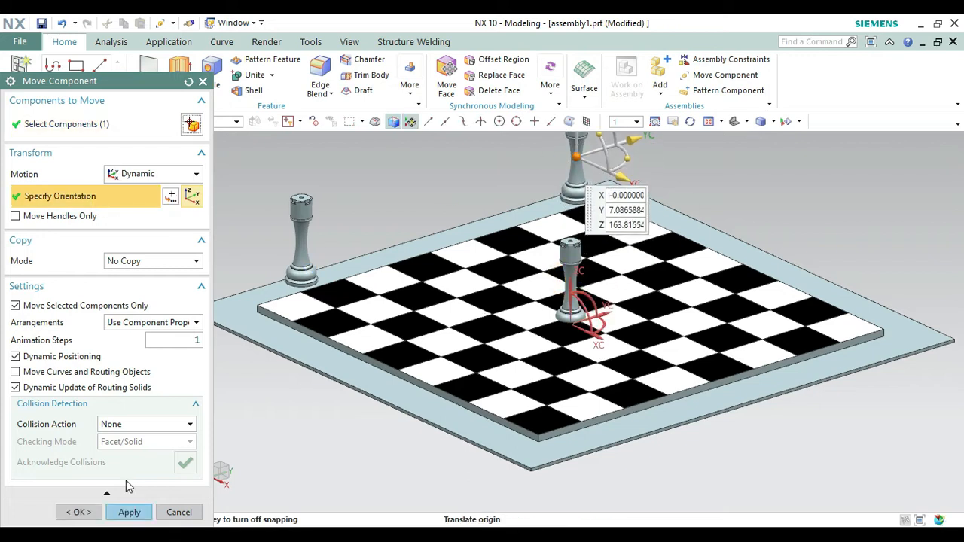
pyautogui.click(126, 512)
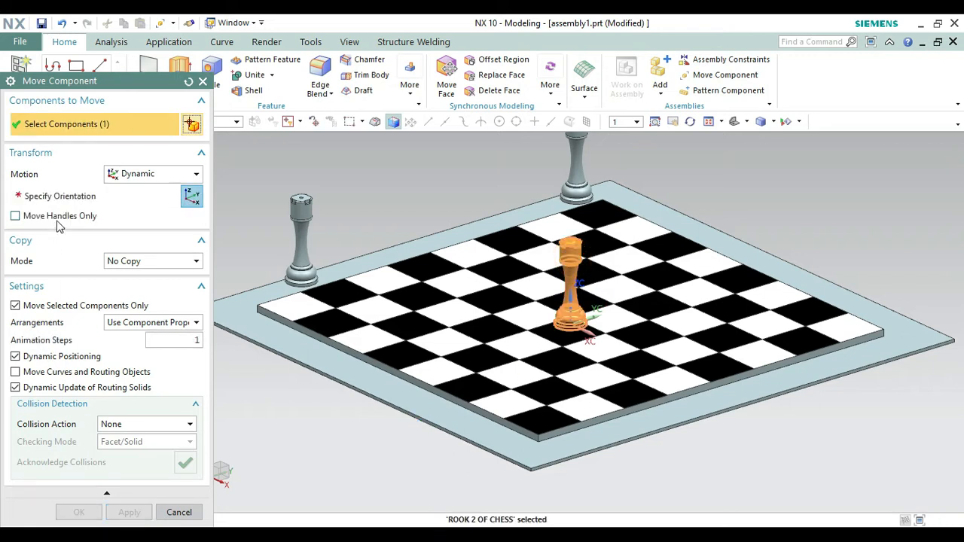
# - Move a third rook from the centre to about X 330, Y -231, Z 75, near the board's front corner
pyautogui.click(62, 195)
pyautogui.moveTo(577, 269); pyautogui.dragTo(528, 273)
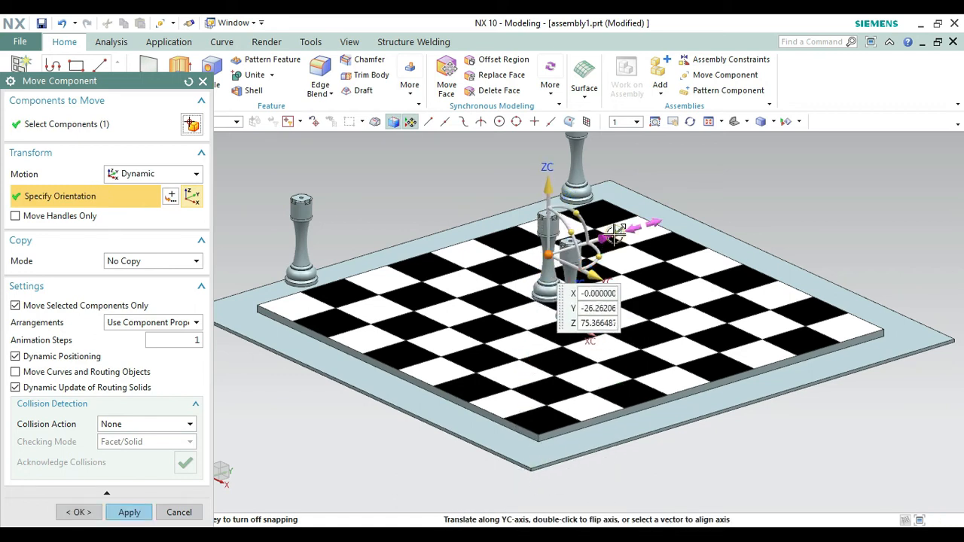
pyautogui.moveTo(614, 235); pyautogui.dragTo(662, 403)
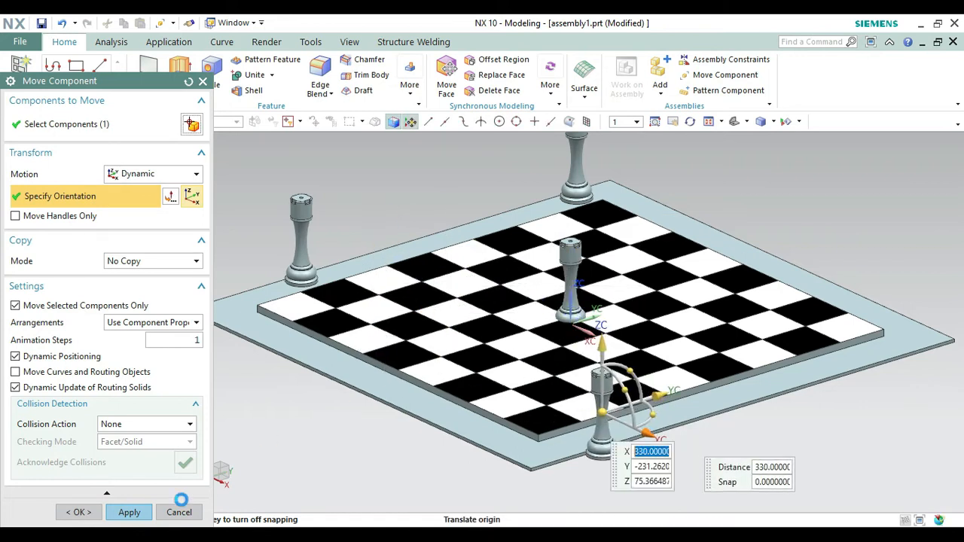
pyautogui.click(129, 512)
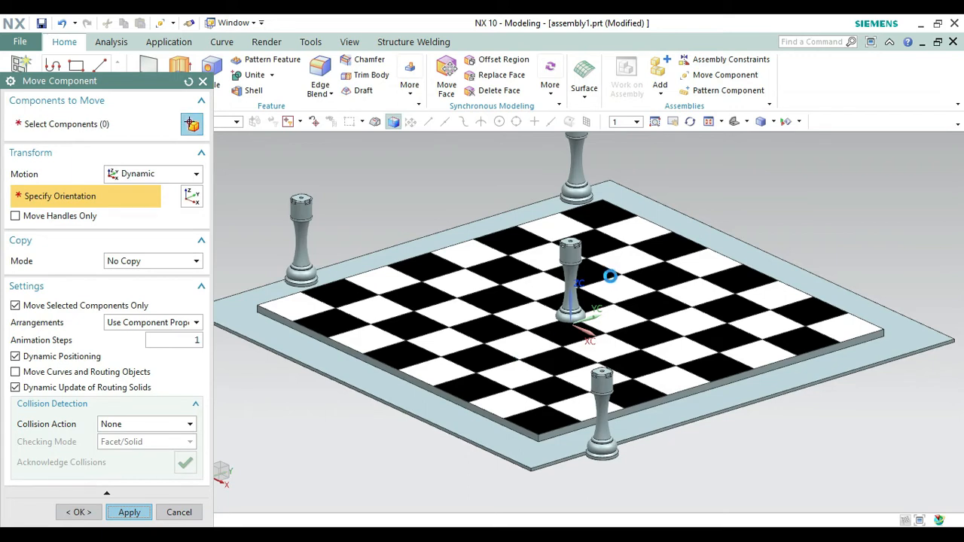
# - Move the remaining central rook to about X 0, Y 374, Z -16, without discarding the change on leaving the command
pyautogui.click(571, 278)
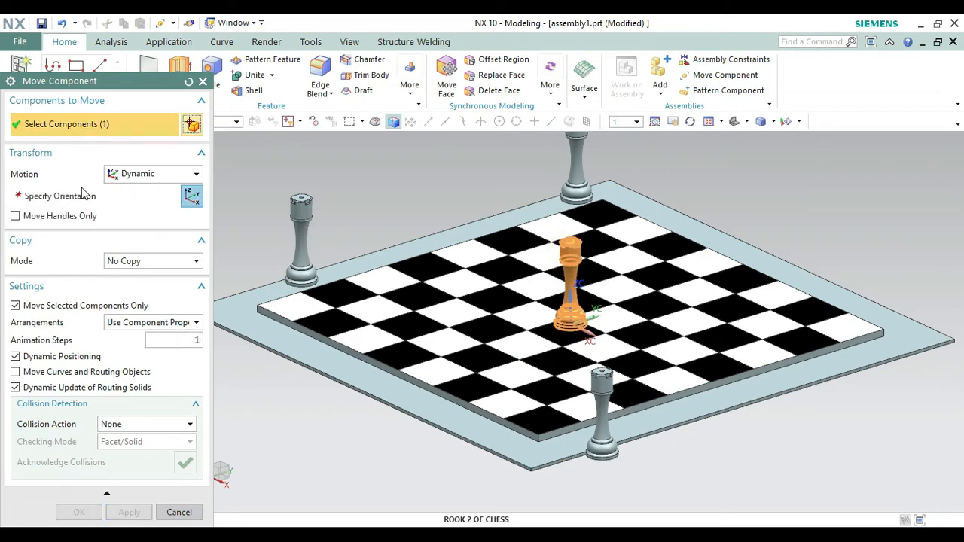
pyautogui.click(85, 195)
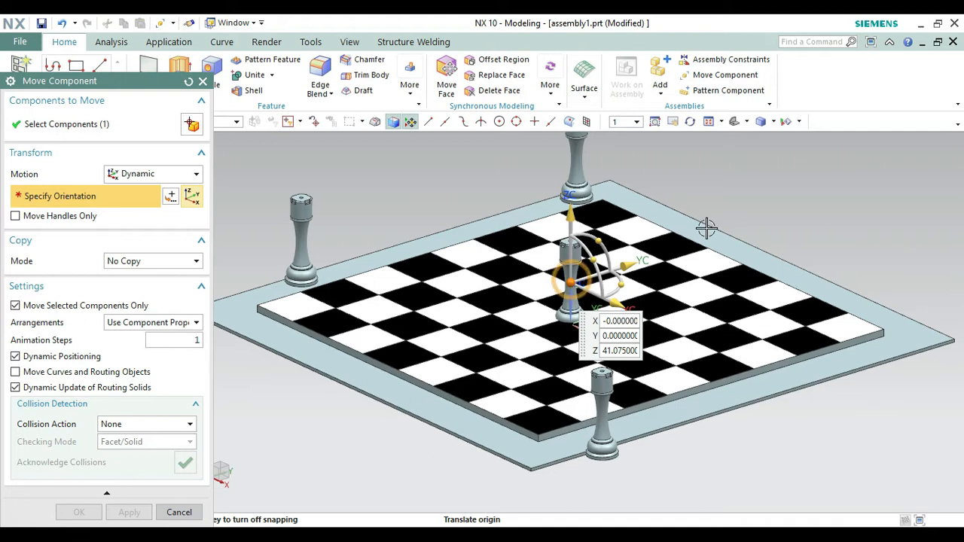
pyautogui.moveTo(706, 228); pyautogui.dragTo(887, 244)
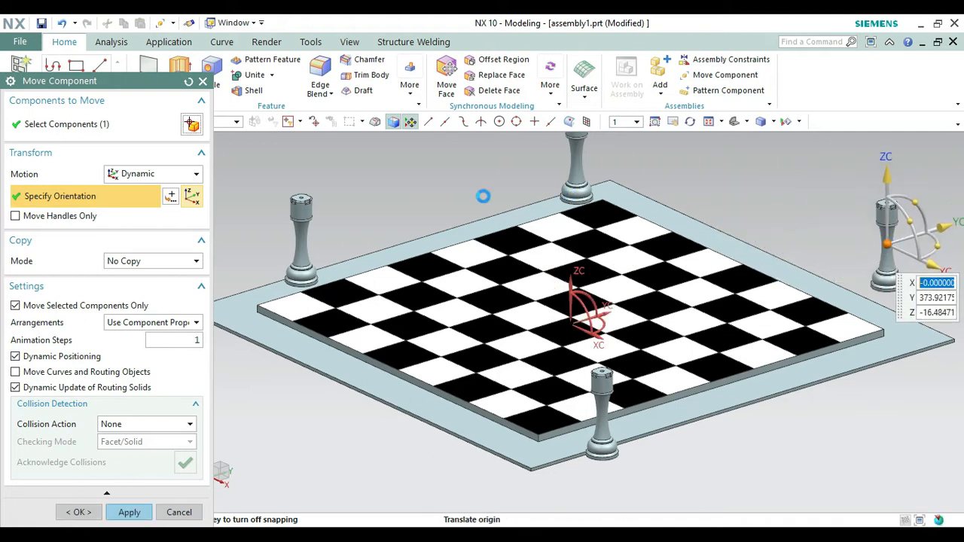
pyautogui.click(202, 81)
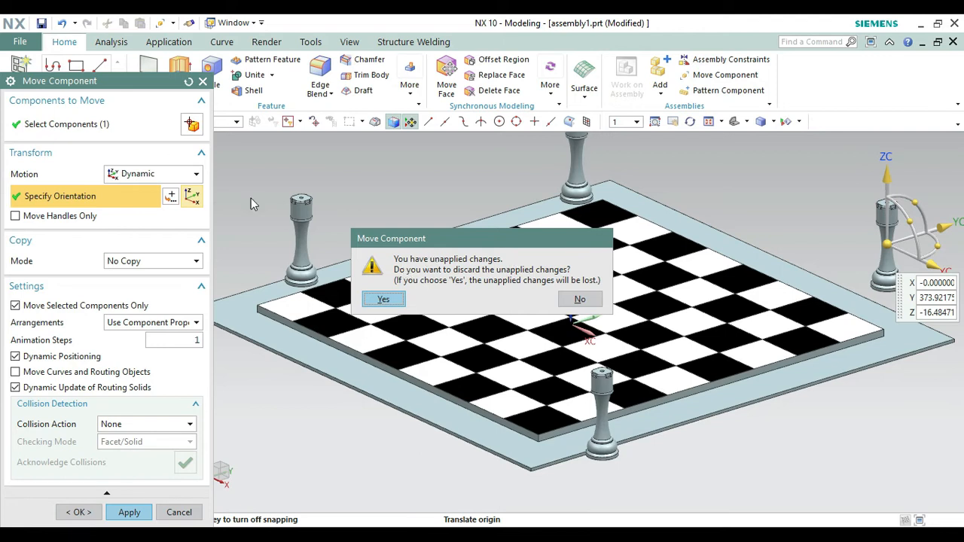
pyautogui.click(579, 299)
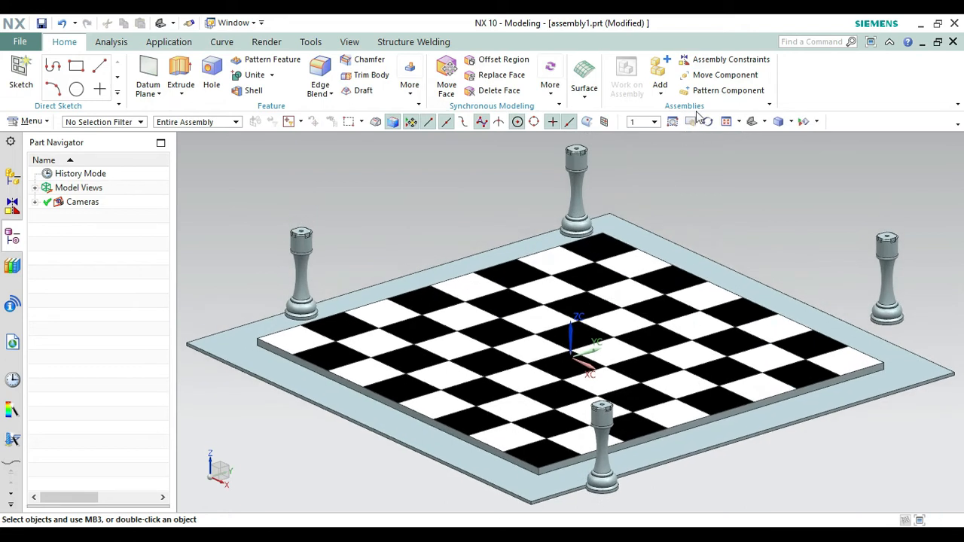
# - Apply a Touch Align constraint, Prefer Touch, between the top face of the board's white corner square and the nearby rook's base face
pyautogui.click(736, 63)
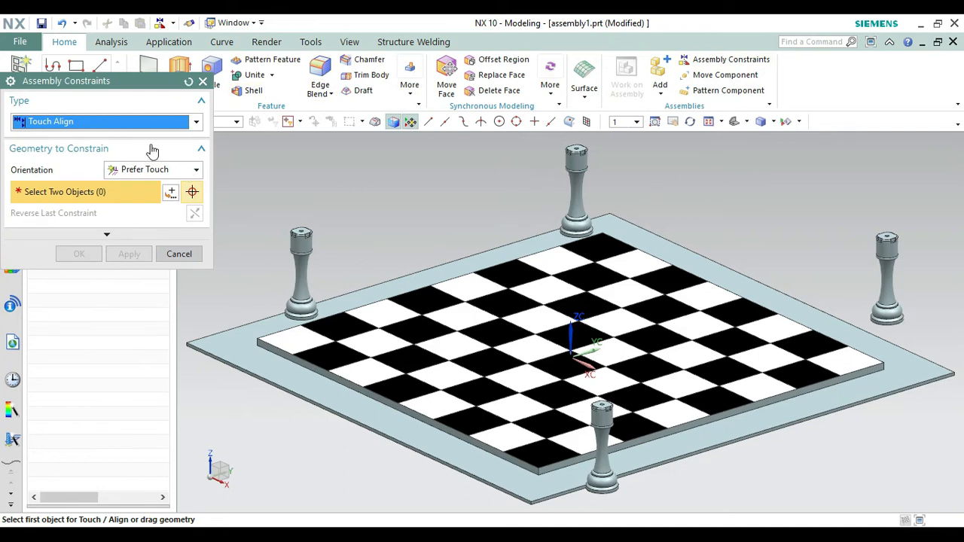
pyautogui.click(689, 121)
pyautogui.moveTo(734, 207); pyautogui.dragTo(703, 193)
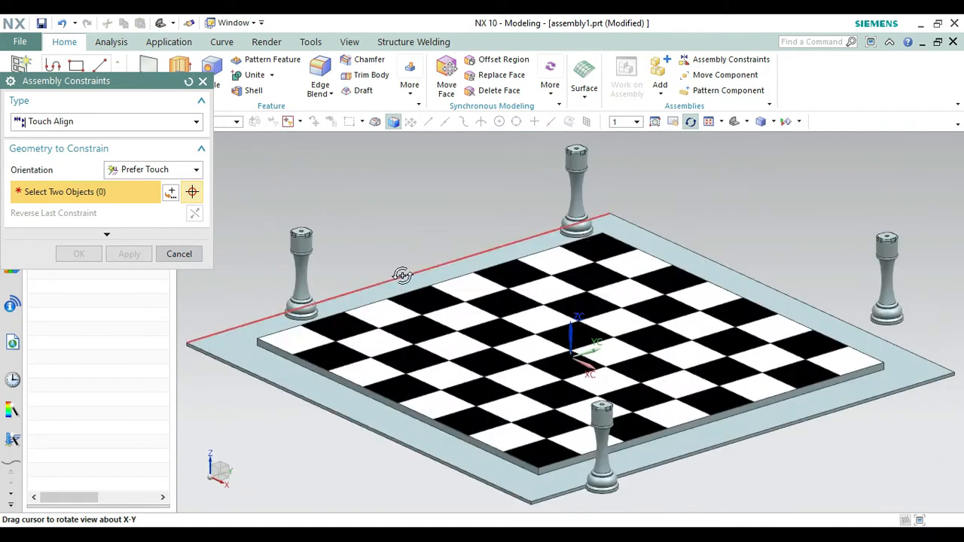
pyautogui.press('Escape')
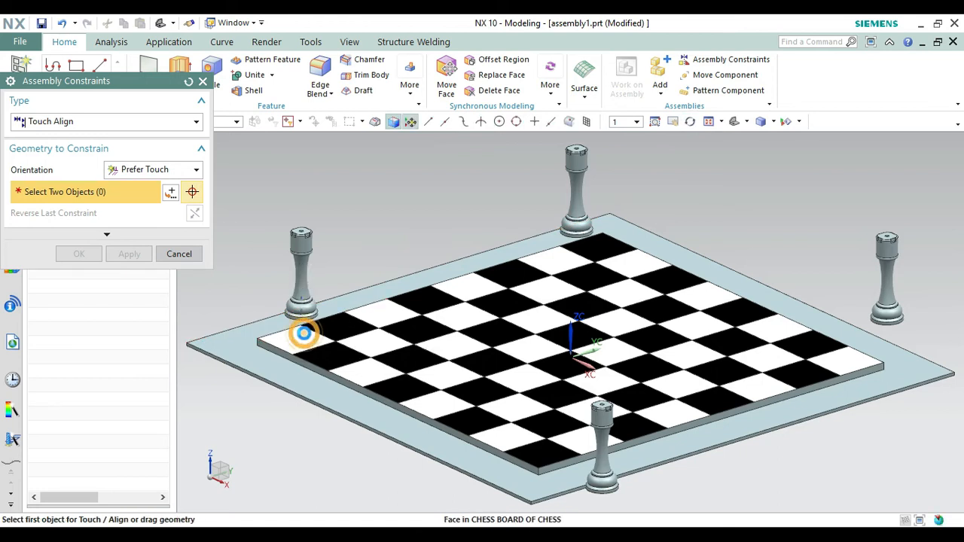
pyautogui.click(304, 333)
pyautogui.click(690, 121)
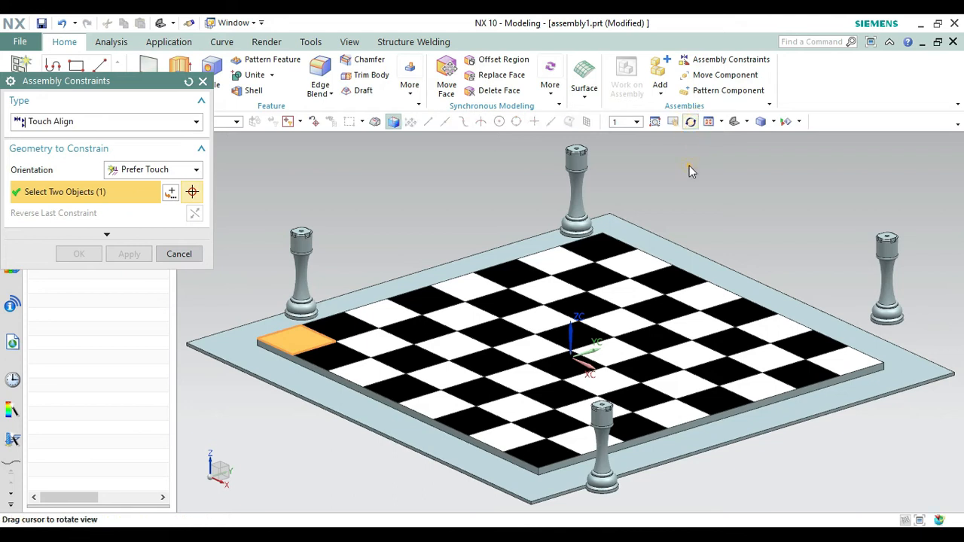
pyautogui.moveTo(693, 173); pyautogui.dragTo(687, 169)
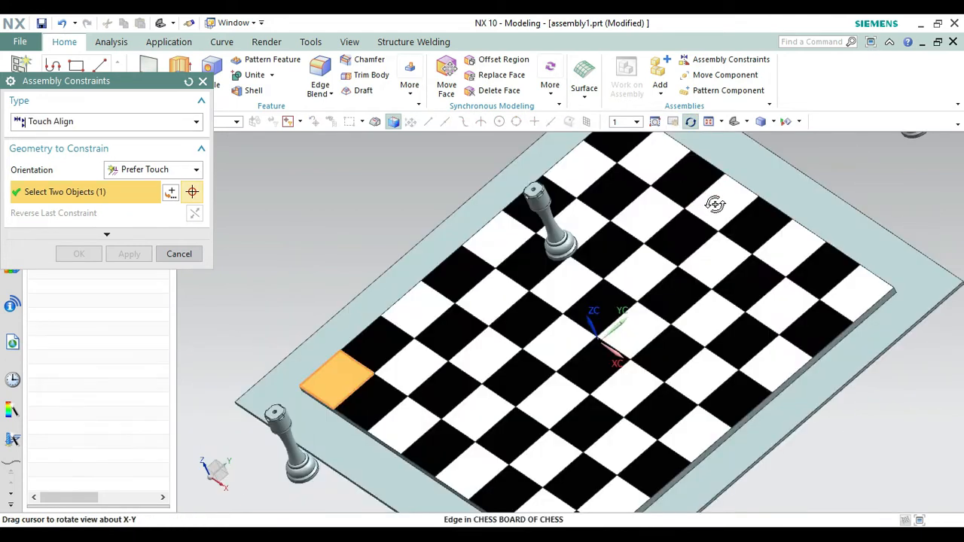
pyautogui.press('Home')
pyautogui.moveTo(322, 495); pyautogui.dragTo(283, 413)
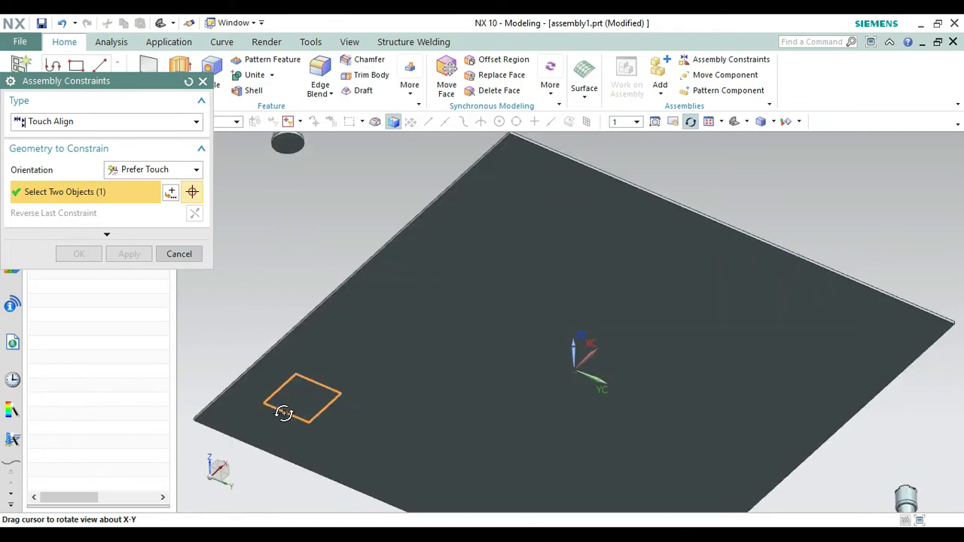
pyautogui.press('Escape')
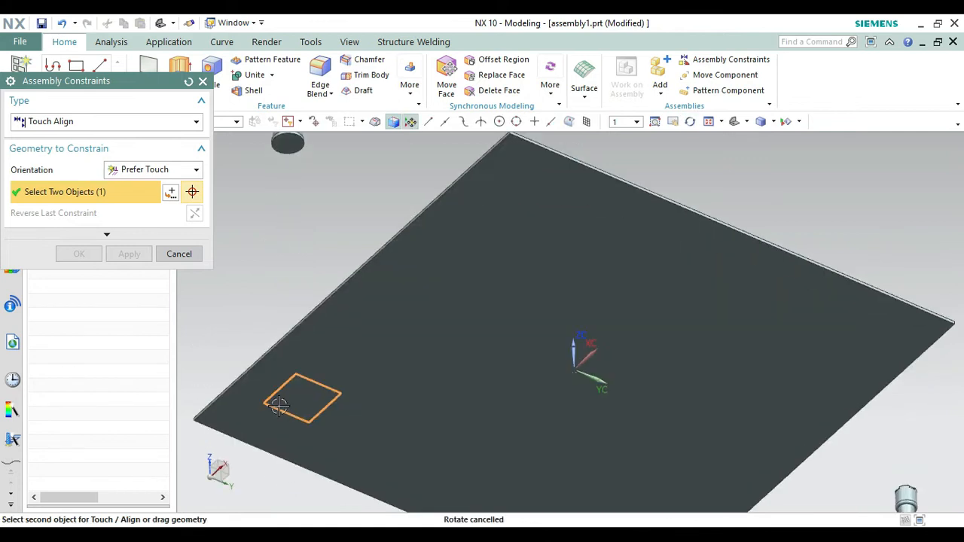
pyautogui.click(286, 148)
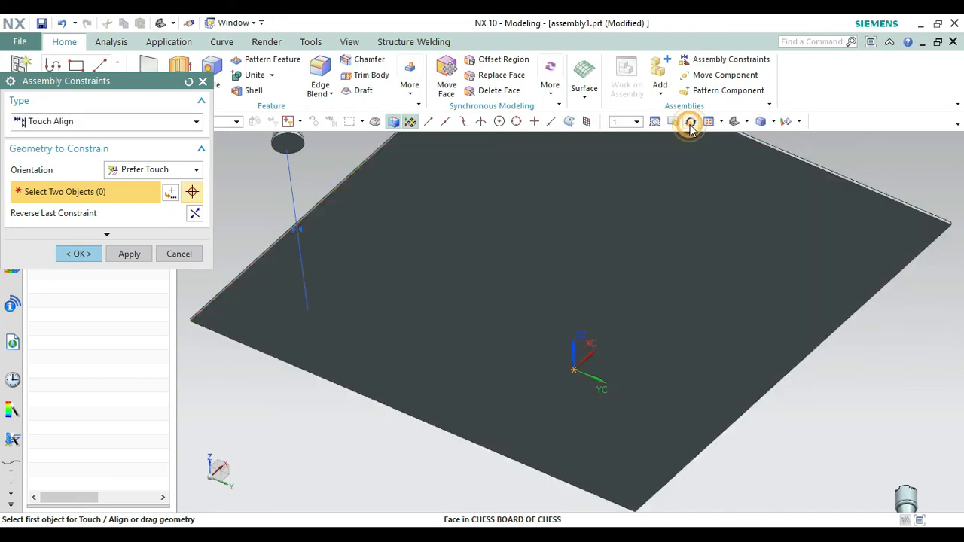
pyautogui.click(690, 123)
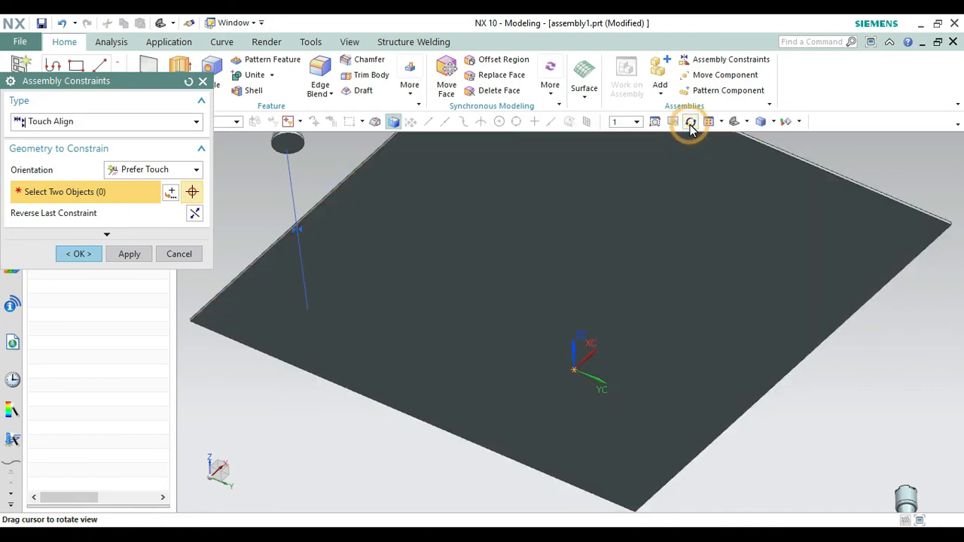
pyautogui.click(730, 124)
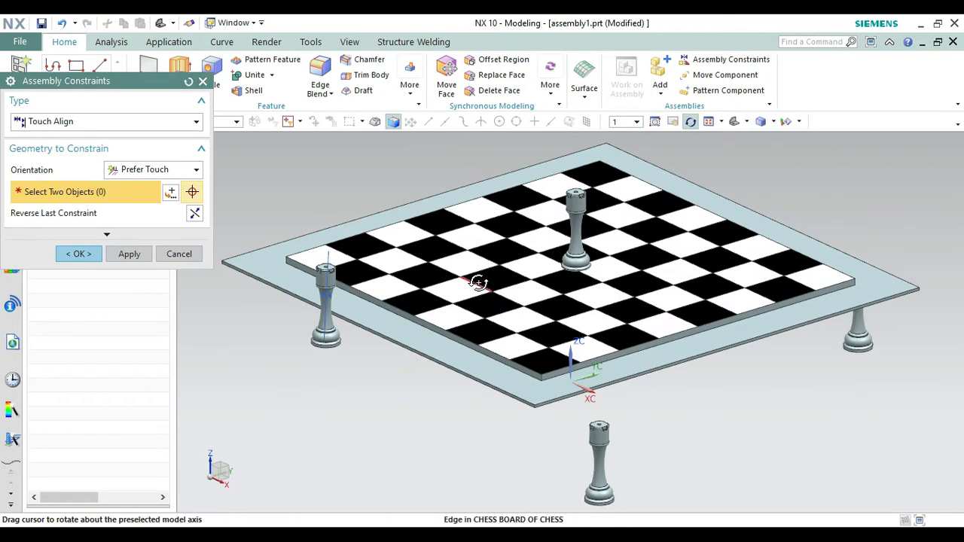
pyautogui.press('Escape')
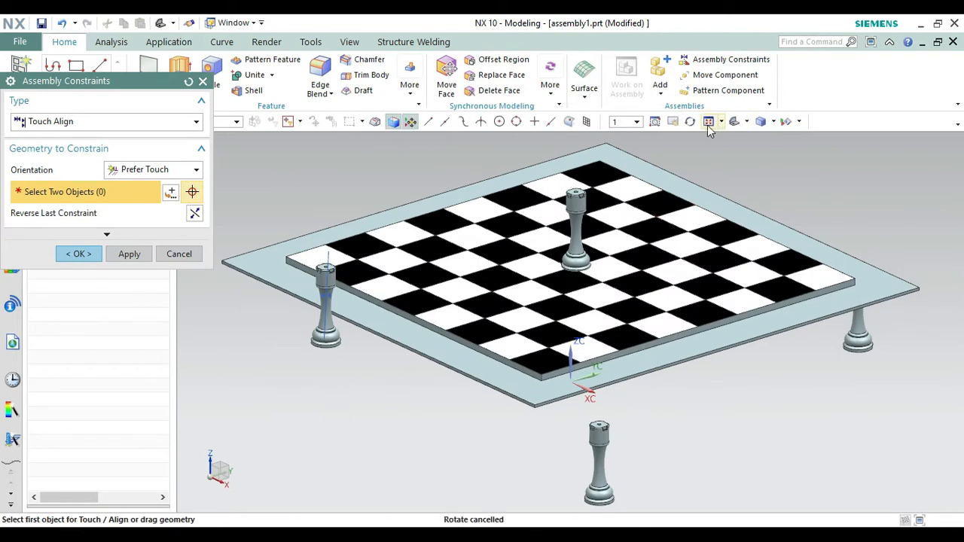
pyautogui.click(619, 168)
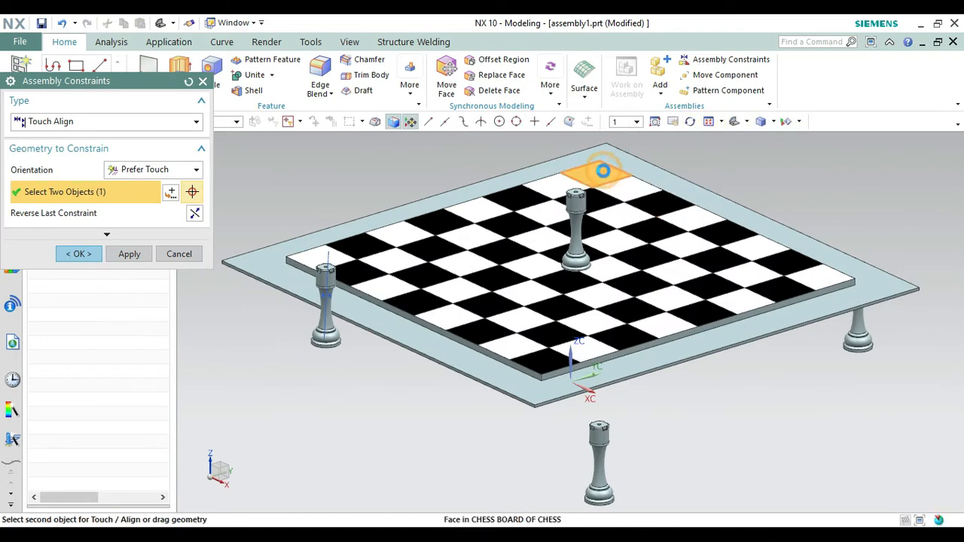
pyautogui.click(690, 121)
pyautogui.moveTo(781, 163)
pyautogui.mouseDown()
pyautogui.moveTo(783, 137)
pyautogui.moveTo(776, 151)
pyautogui.mouseUp()
pyautogui.moveTo(776, 151); pyautogui.dragTo(625, 255, button='middle')
pyautogui.middleClick(779, 194)
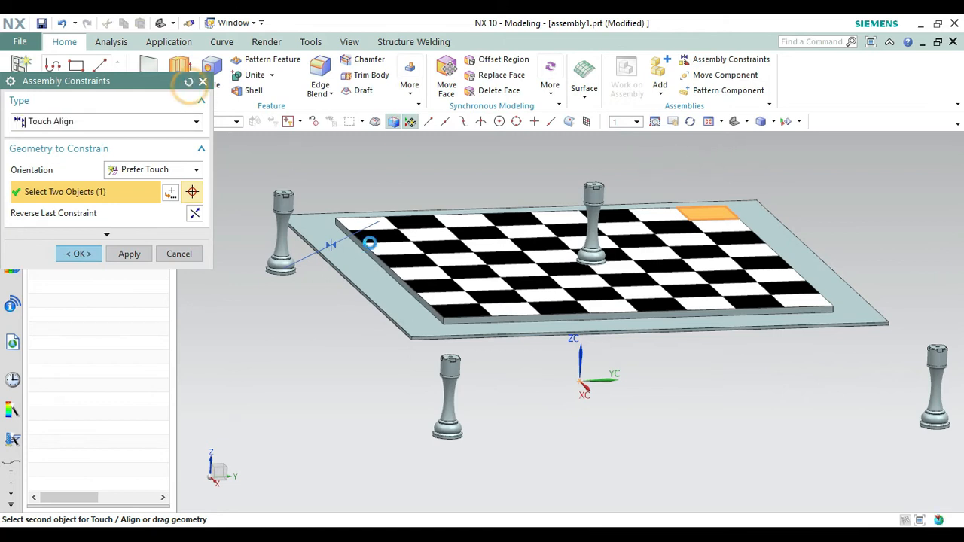
pyautogui.click(203, 81)
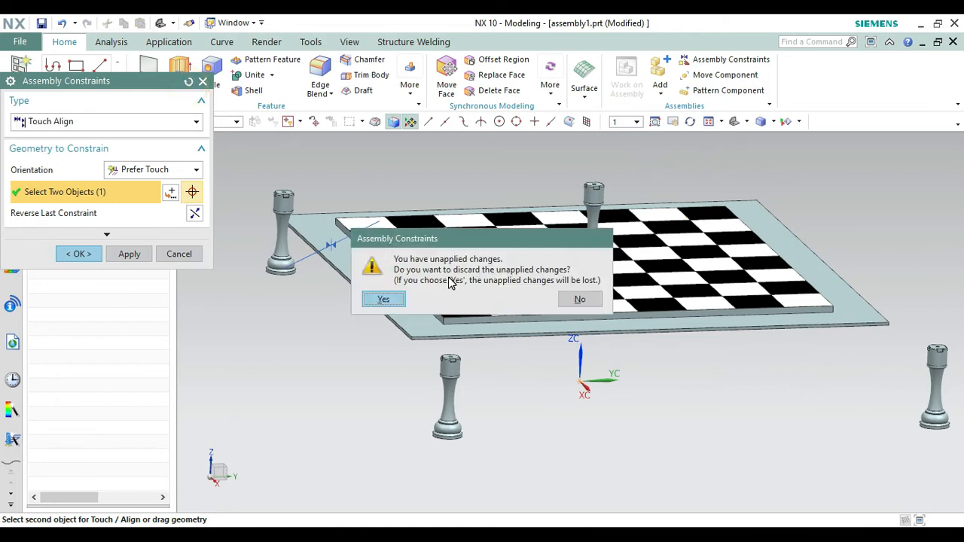
pyautogui.click(382, 299)
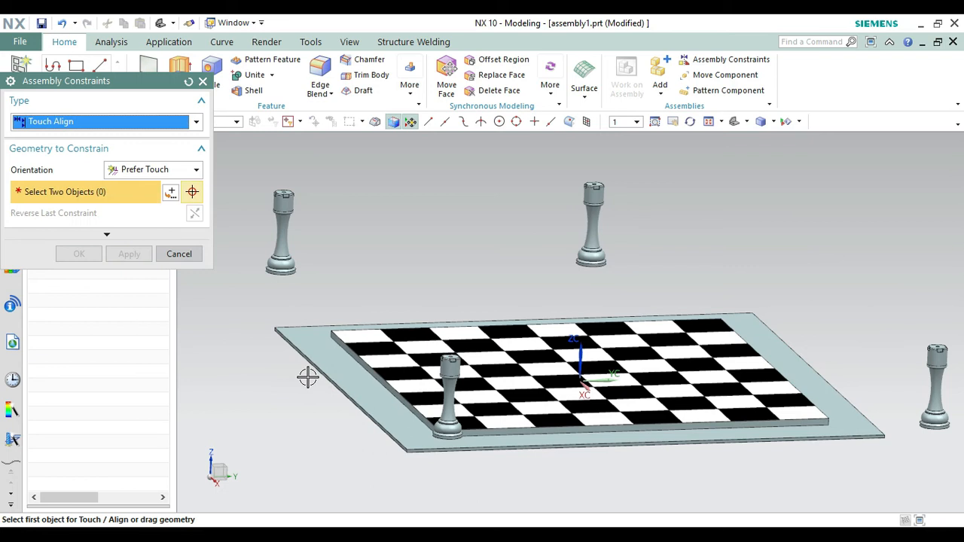
# - Apply a Touch Align constraint, Prefer Touch, between the white corner square at the board's −X, −Y corner and the nearby rook's base face
pyautogui.click(733, 123)
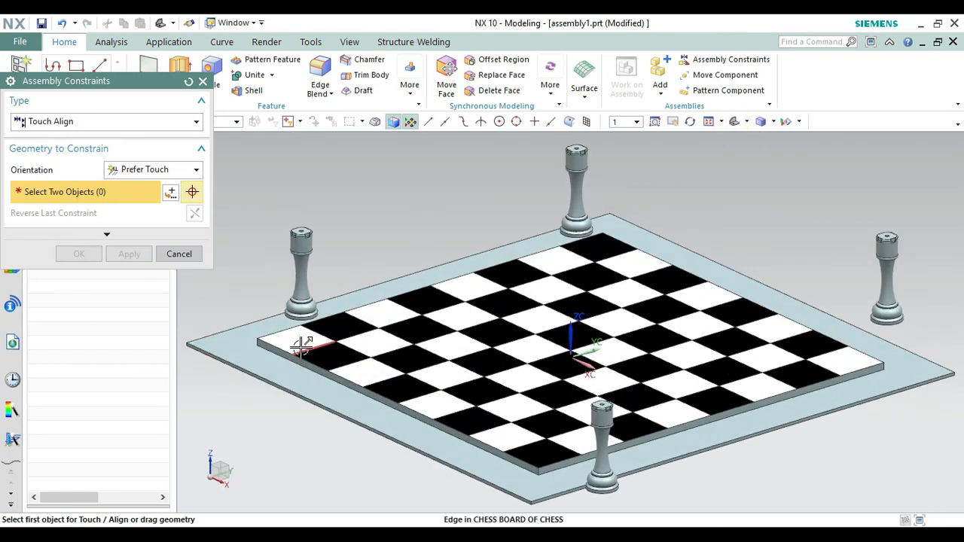
pyautogui.click(301, 344)
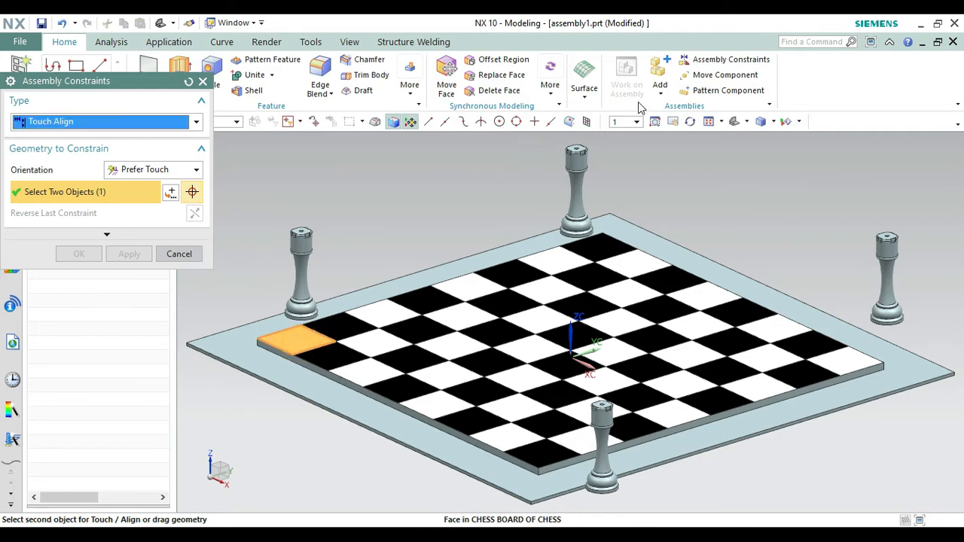
pyautogui.click(689, 122)
pyautogui.moveTo(441, 250); pyautogui.dragTo(434, 224)
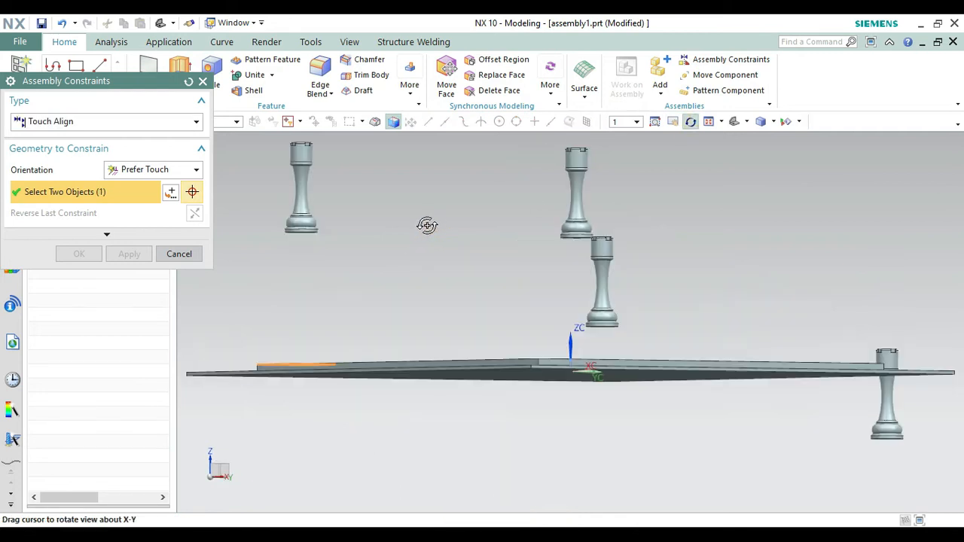
pyautogui.press('Escape')
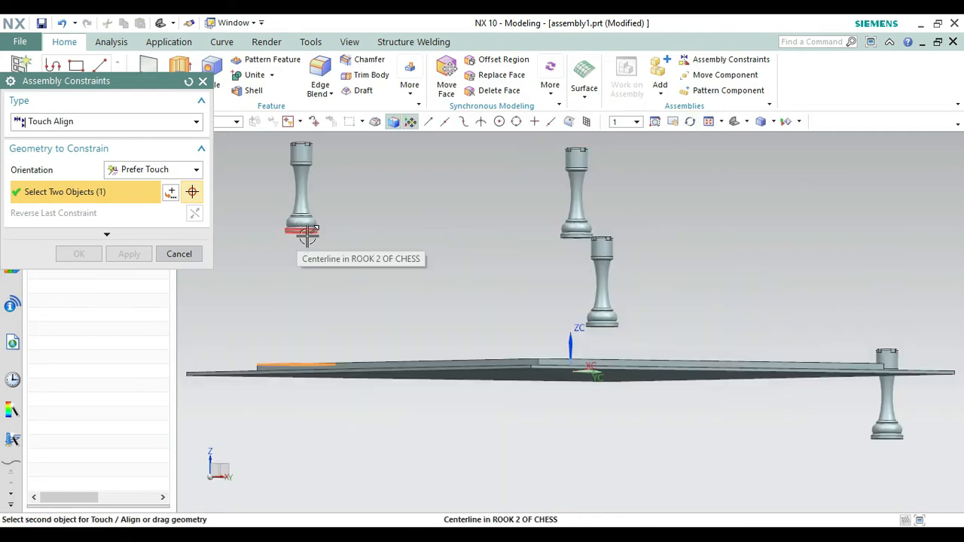
pyautogui.click(690, 121)
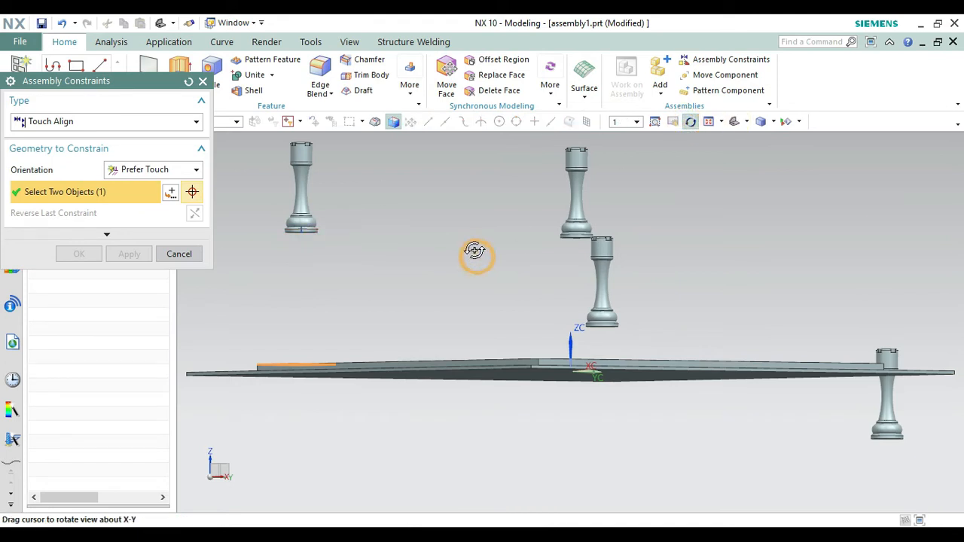
pyautogui.moveTo(474, 253); pyautogui.dragTo(472, 245)
pyautogui.press('Escape')
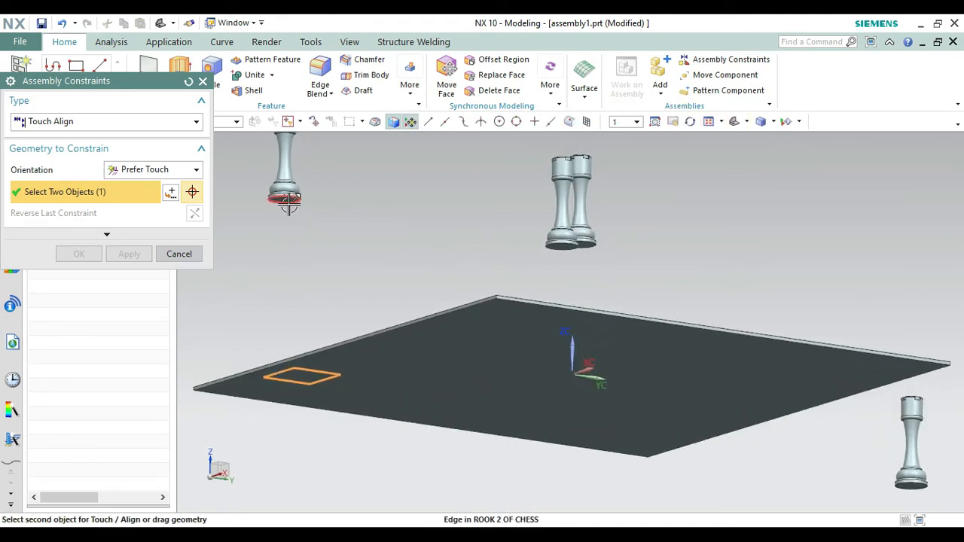
pyautogui.click(291, 202)
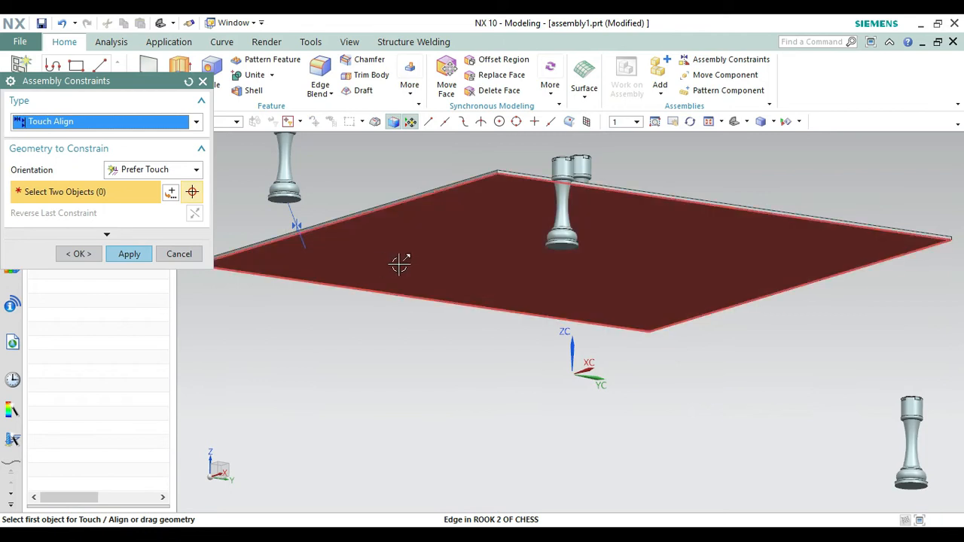
# - Touch-align the black corner square at the board's +X, −Y corner with the base face of the rook beside it
pyautogui.click(734, 121)
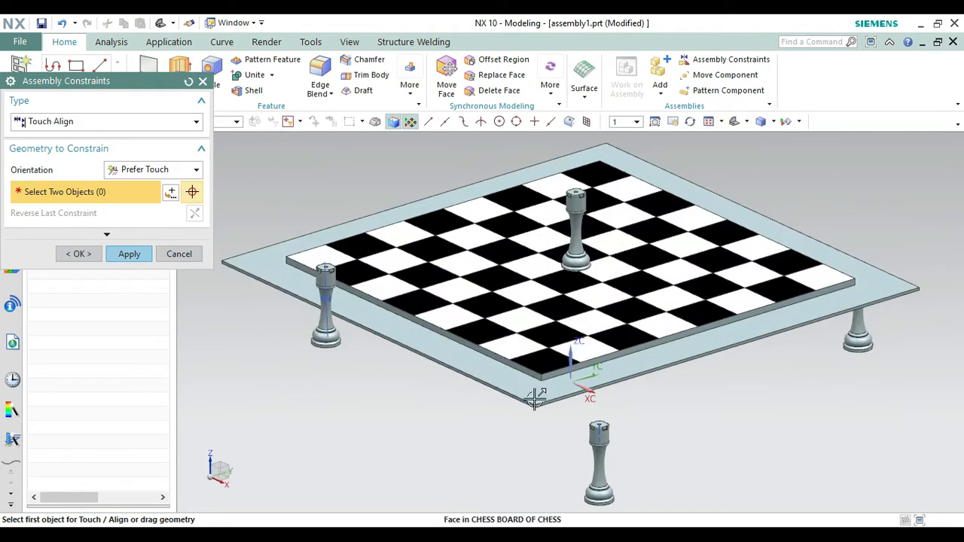
pyautogui.click(554, 354)
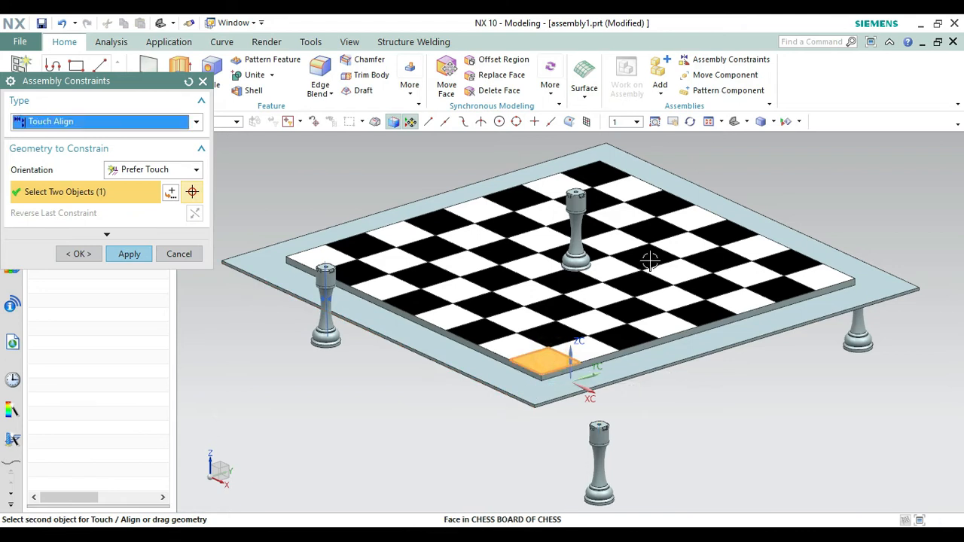
pyautogui.click(690, 121)
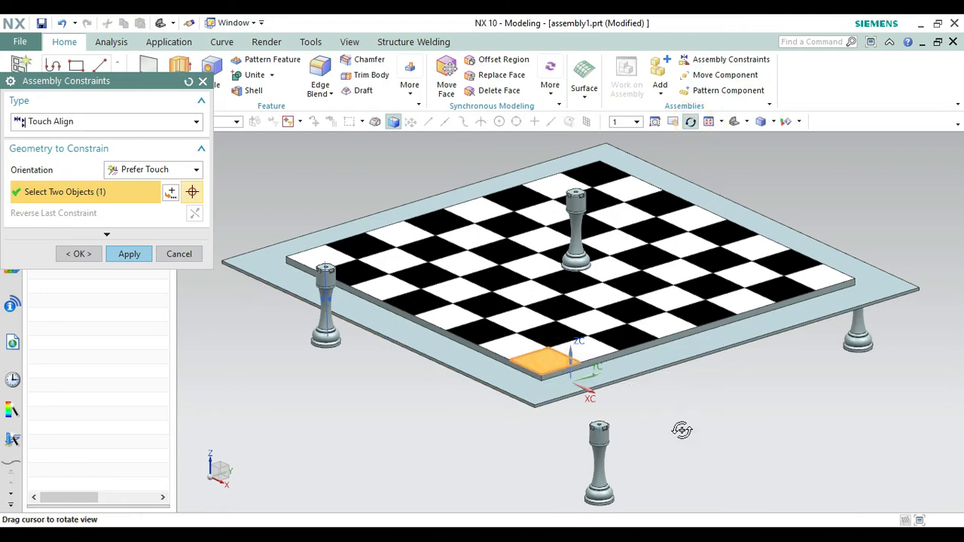
pyautogui.moveTo(685, 428); pyautogui.dragTo(675, 394)
pyautogui.press('Escape')
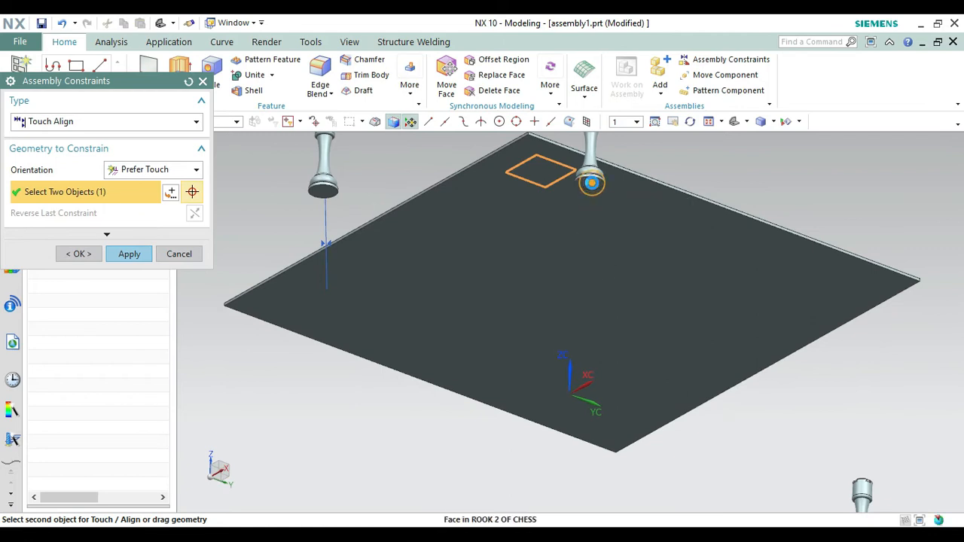
pyautogui.click(590, 183)
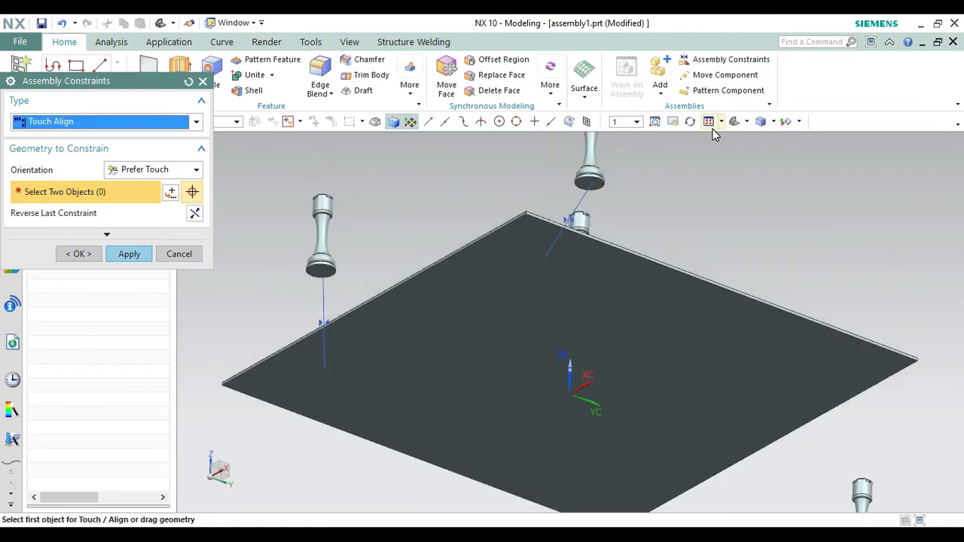
# - Touch-align the white corner square at the board's +X, +Y corner with the base face of the nearest rook
pyautogui.click(734, 123)
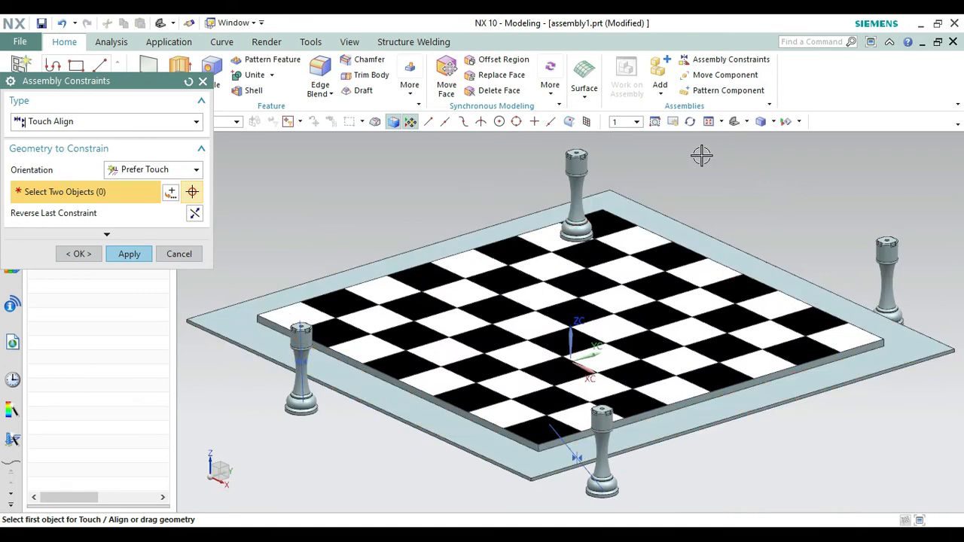
pyautogui.click(842, 331)
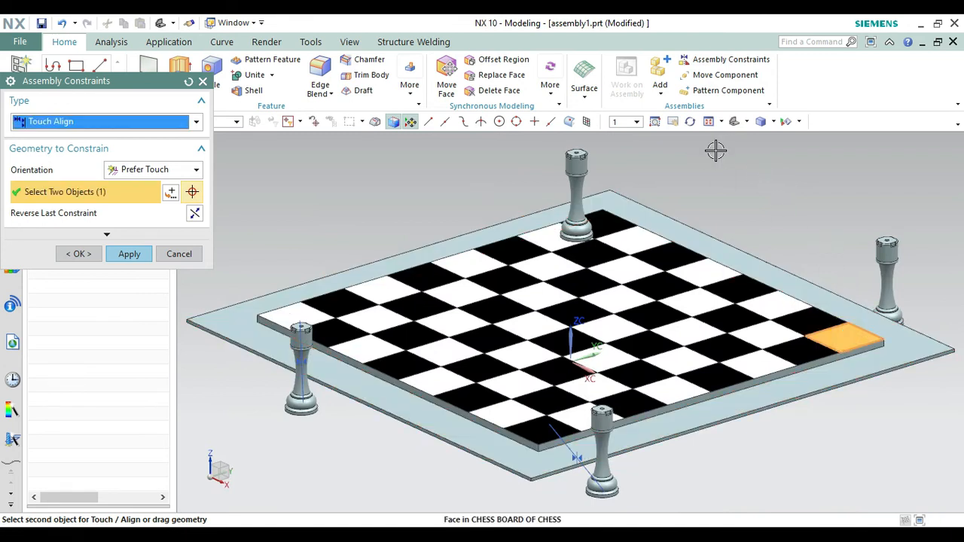
pyautogui.click(689, 121)
pyautogui.moveTo(807, 206); pyautogui.dragTo(751, 169)
pyautogui.press('Escape')
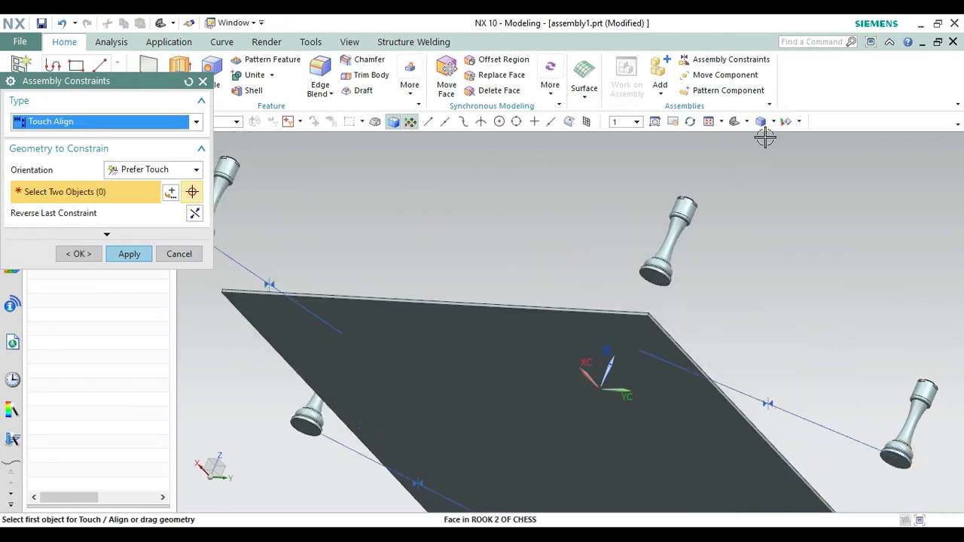
# - Touch-align the black corner square at the board's −X, +Y corner with the last unconstrained rook's base face, and accept all constraints
pyautogui.click(734, 122)
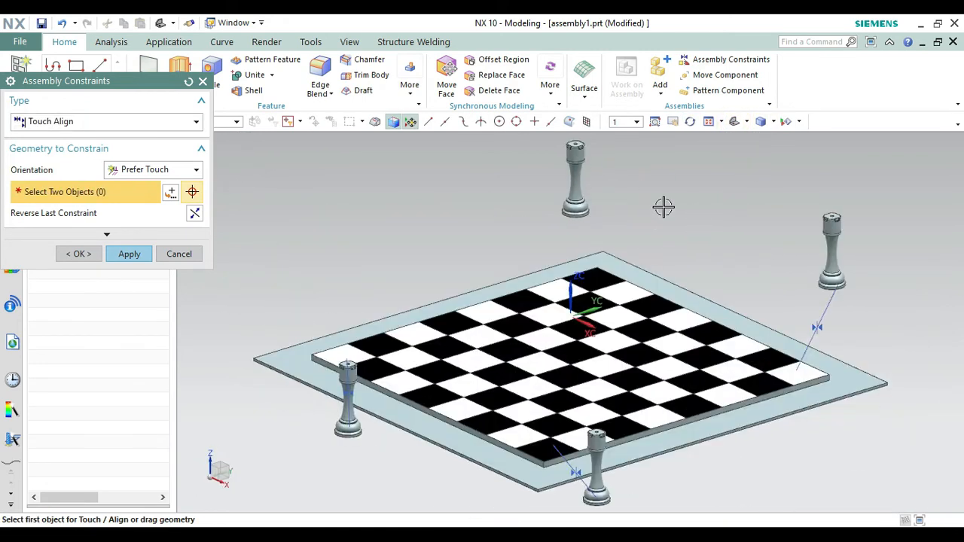
pyautogui.click(595, 282)
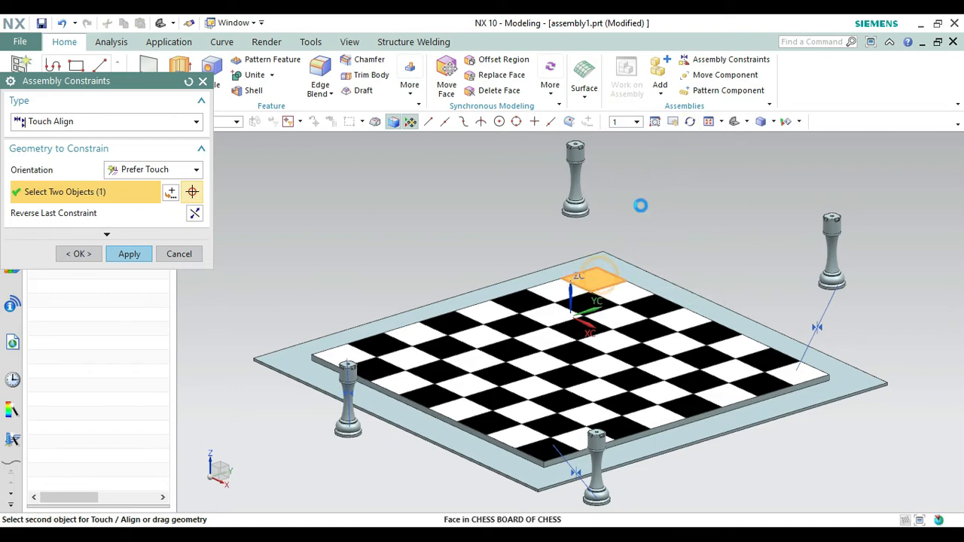
pyautogui.click(690, 121)
pyautogui.moveTo(665, 172); pyautogui.dragTo(661, 164)
pyautogui.press('Escape')
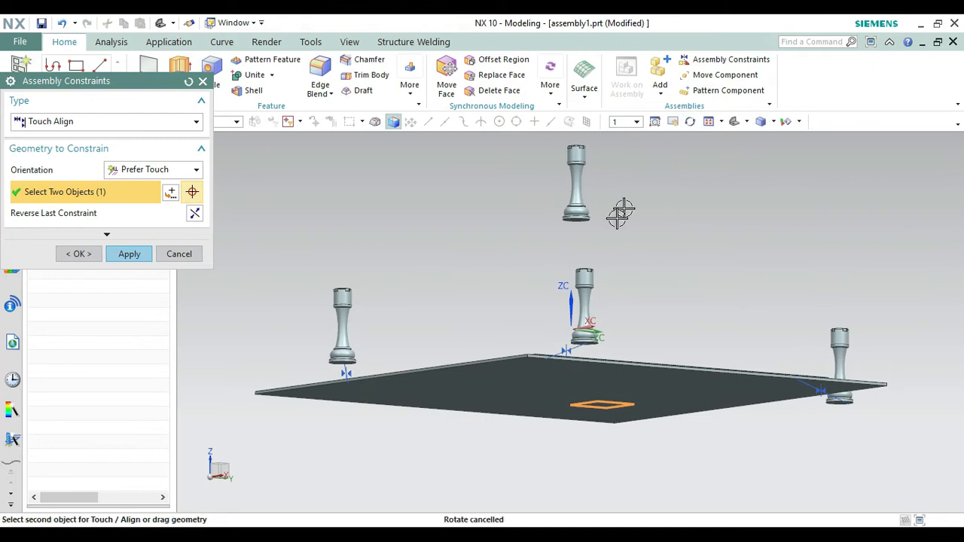
pyautogui.click(690, 121)
pyautogui.moveTo(643, 251); pyautogui.dragTo(644, 232)
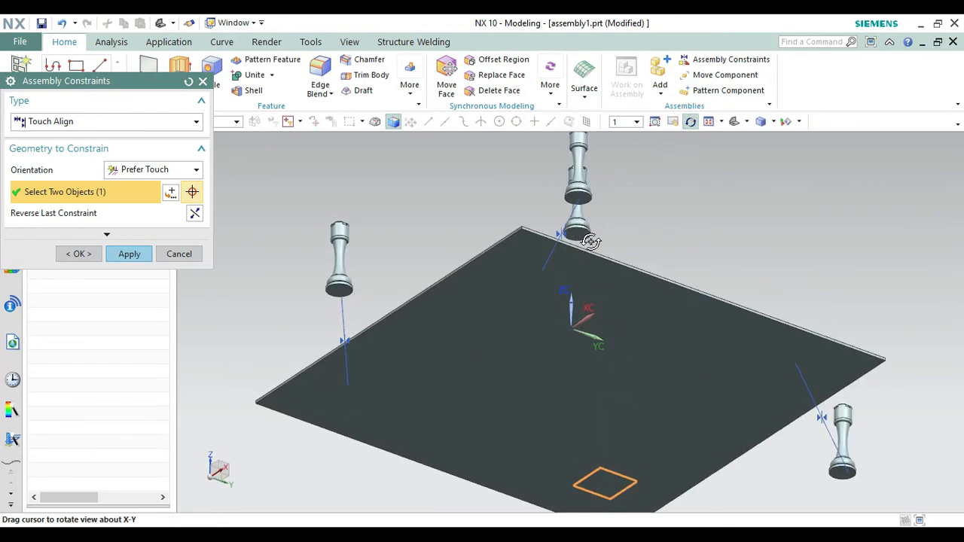
pyautogui.press('Escape')
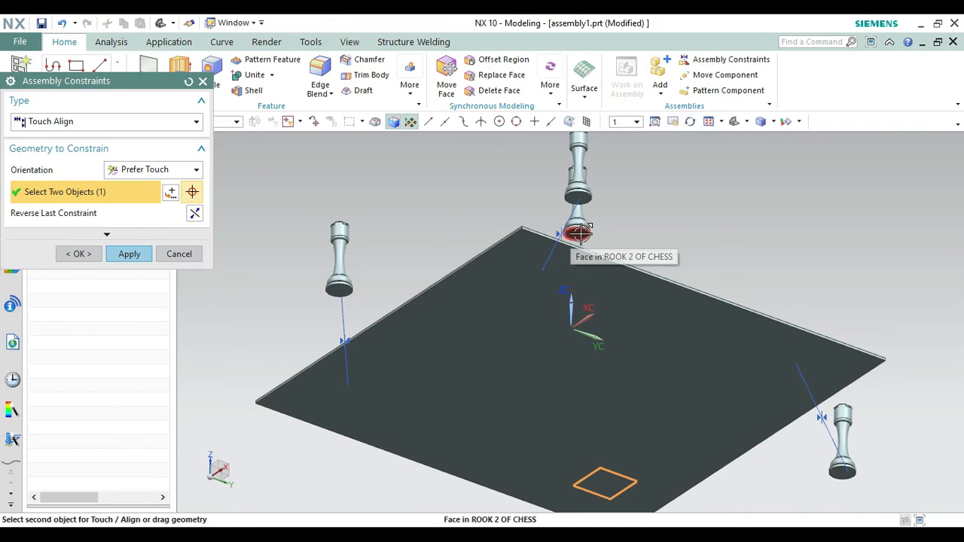
pyautogui.click(580, 228)
pyautogui.click(81, 254)
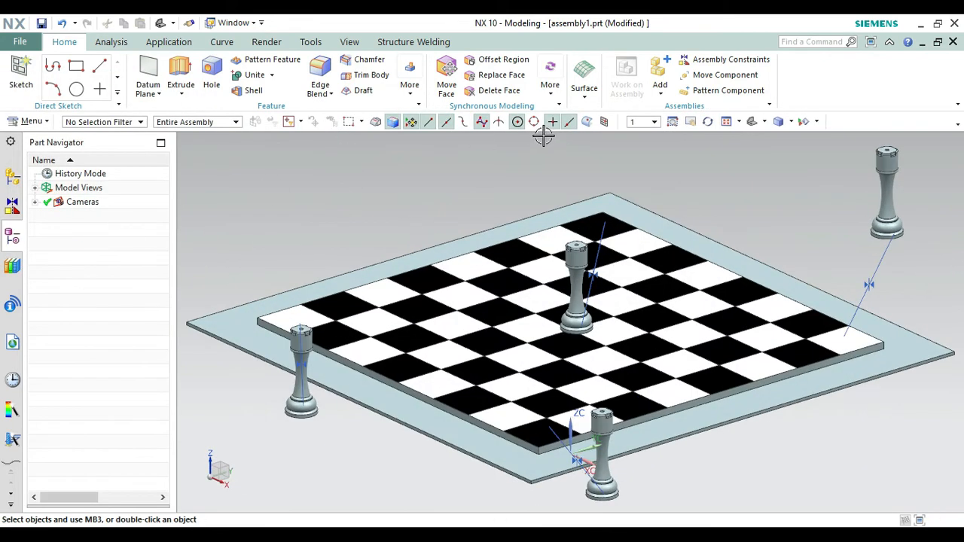
# - Move the rook near the board's centre along X and Y onto the black corner square at −X, +Y, and apply the move
pyautogui.click(764, 124)
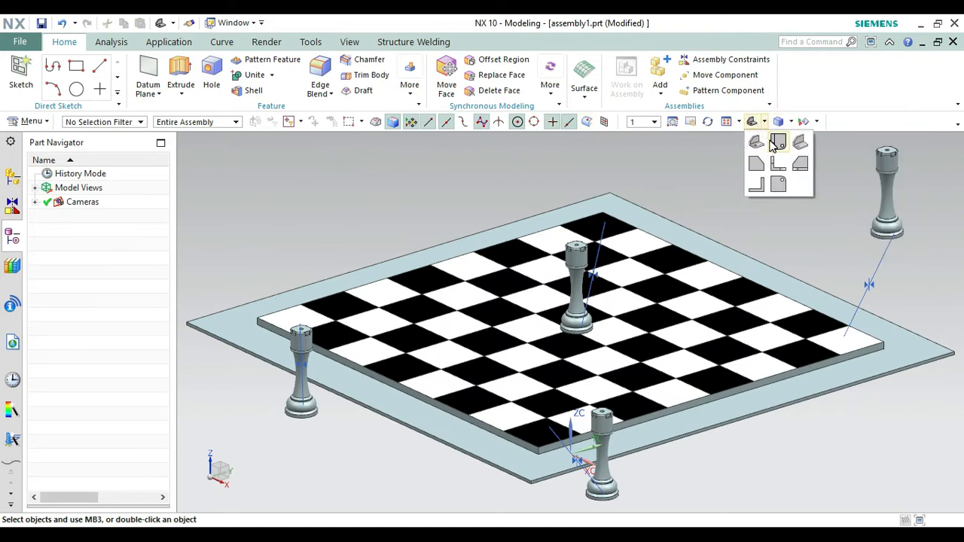
pyautogui.click(775, 142)
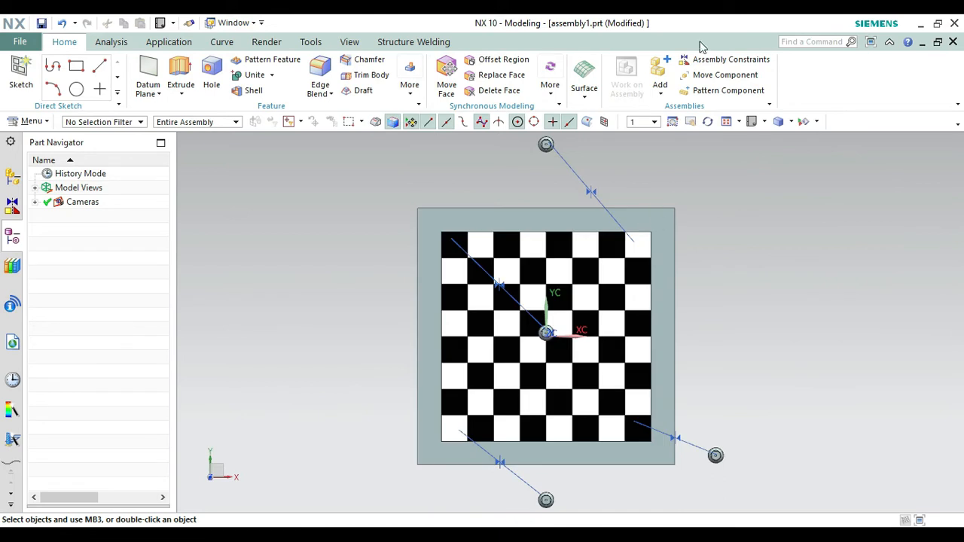
pyautogui.click(690, 74)
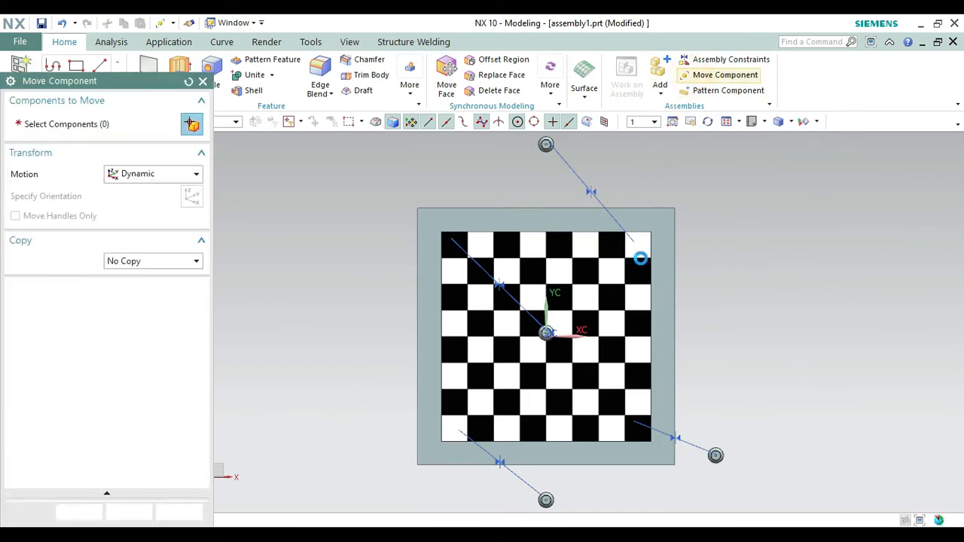
pyautogui.click(548, 332)
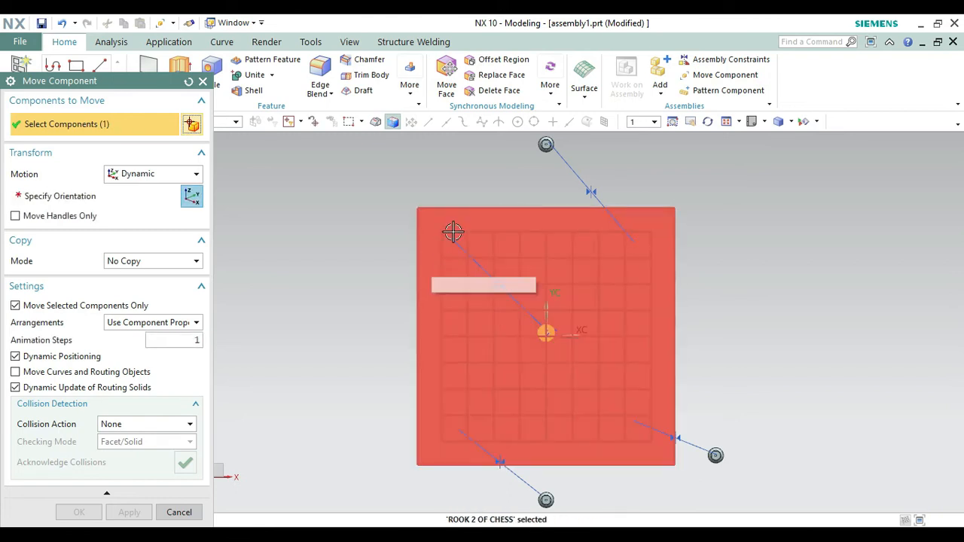
pyautogui.click(81, 195)
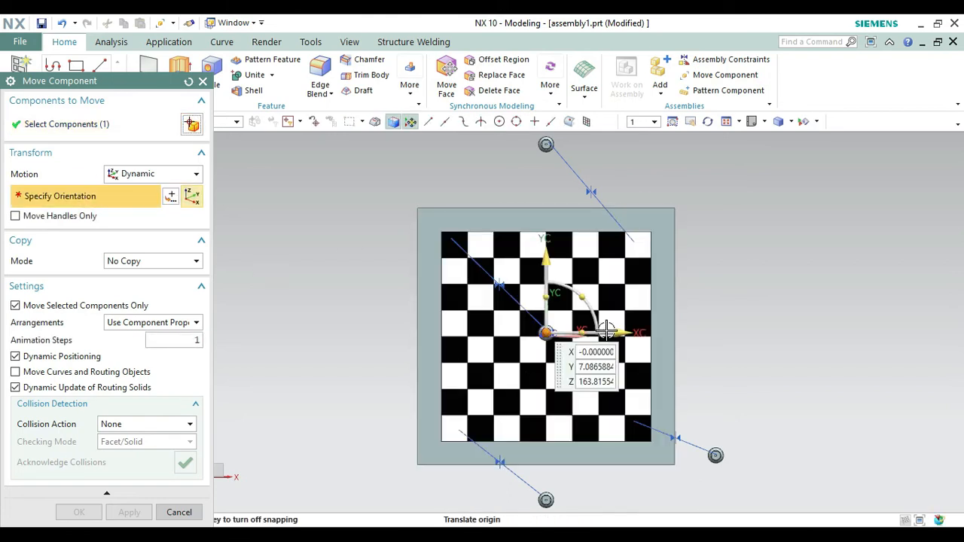
pyautogui.moveTo(631, 337); pyautogui.dragTo(527, 349)
pyautogui.moveTo(452, 236); pyautogui.dragTo(448, 179)
pyautogui.click(129, 512)
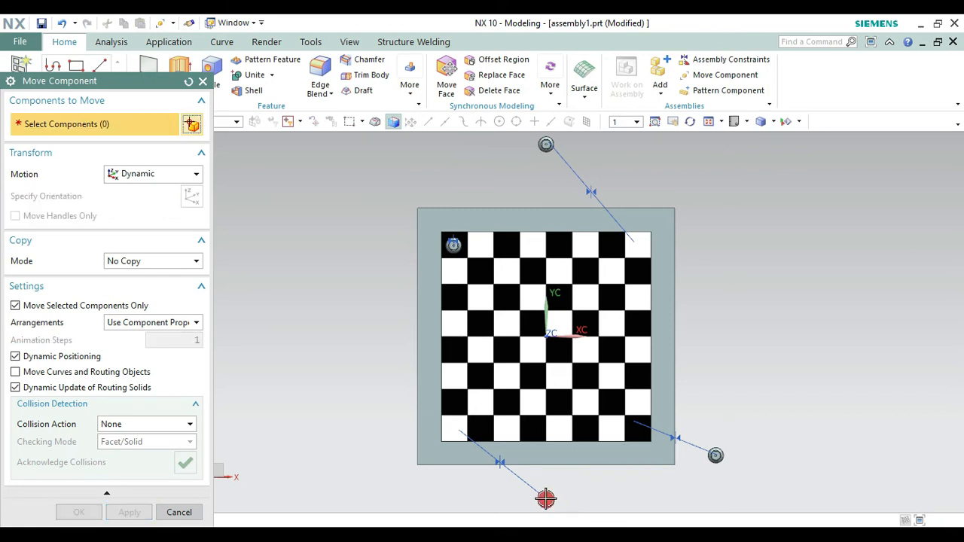
# - Move the rook beyond the board's −Y edge onto the white corner square, to about X -170, Y -178
pyautogui.click(546, 500)
pyautogui.click(118, 197)
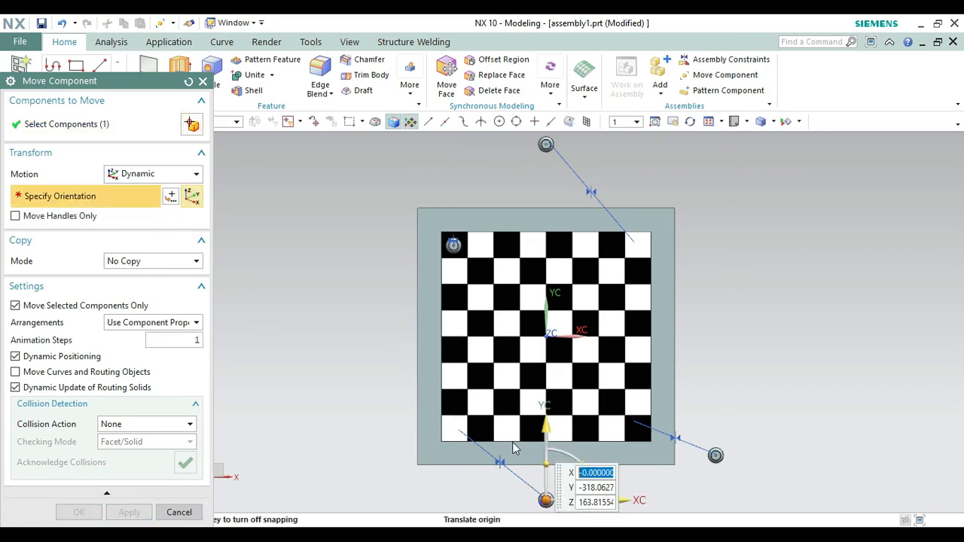
pyautogui.moveTo(629, 500); pyautogui.dragTo(529, 499)
pyautogui.moveTo(462, 412); pyautogui.dragTo(457, 361)
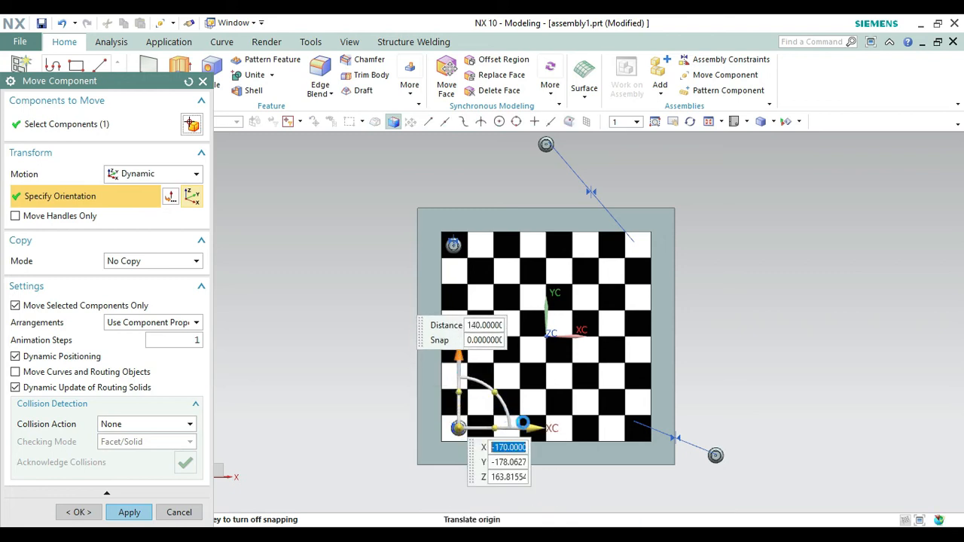
# - Shift the rook on the white corner square along X to -180 and apply the move
pyautogui.moveTo(537, 427); pyautogui.dragTo(522, 427)
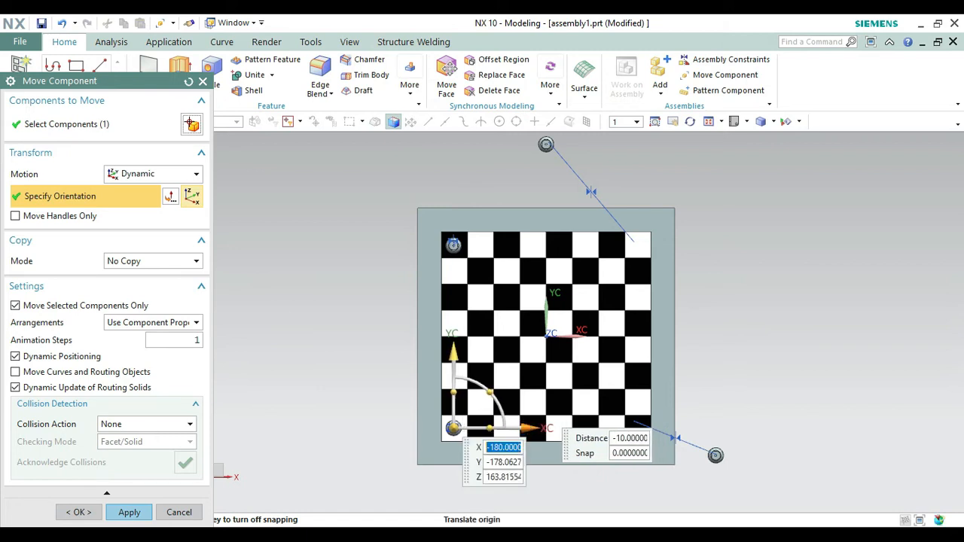
pyautogui.click(130, 512)
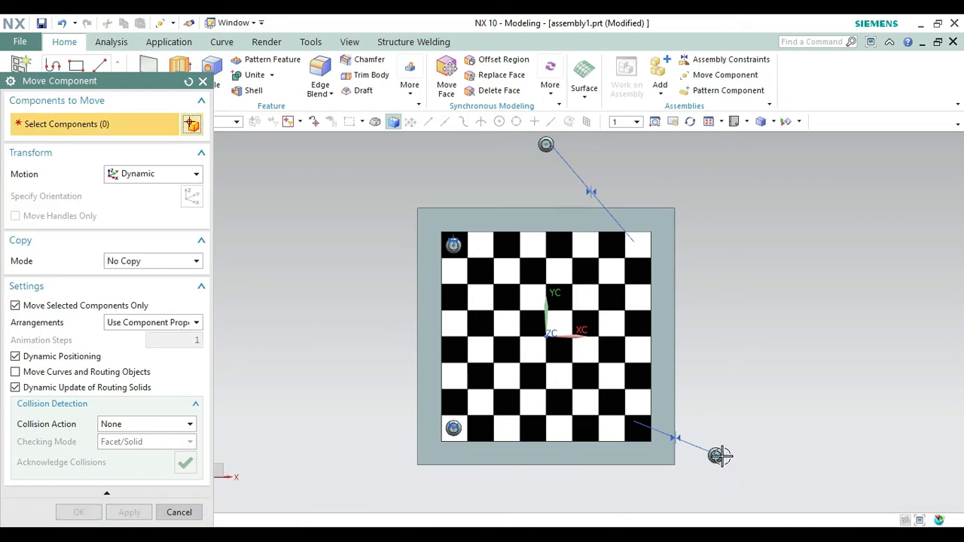
# - Move the rook beyond the board's +X edge onto the black corner square at +X, −Y, to about X 180, Y -171
pyautogui.click(719, 455)
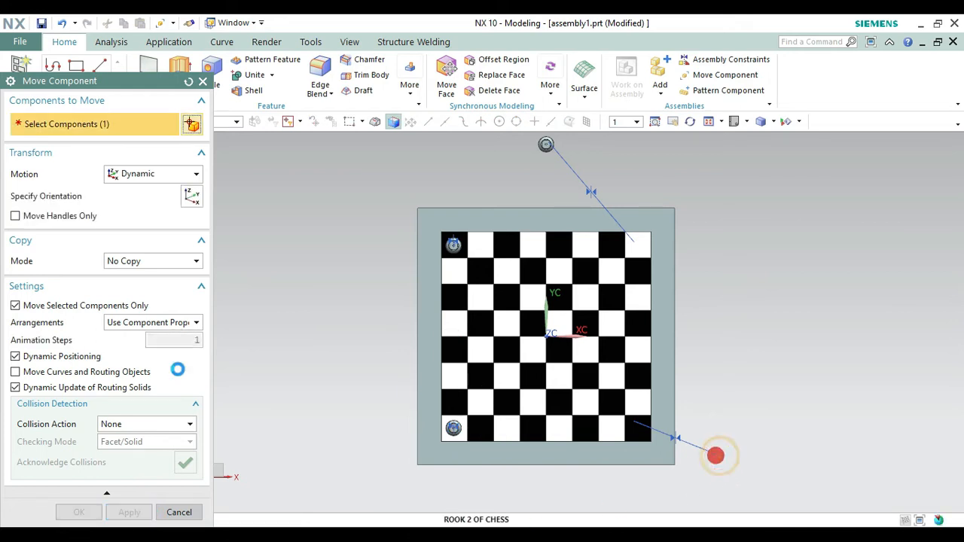
pyautogui.click(60, 196)
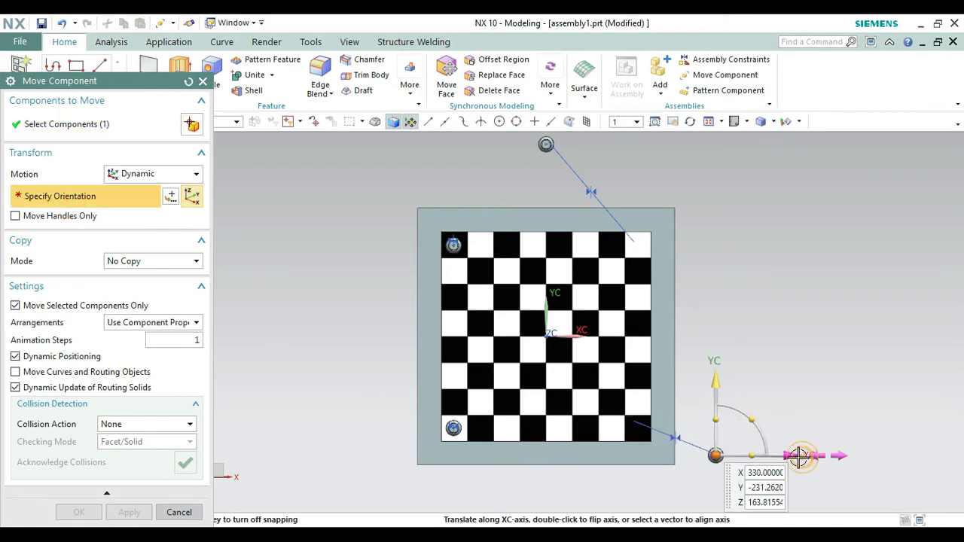
pyautogui.moveTo(797, 455); pyautogui.dragTo(701, 457)
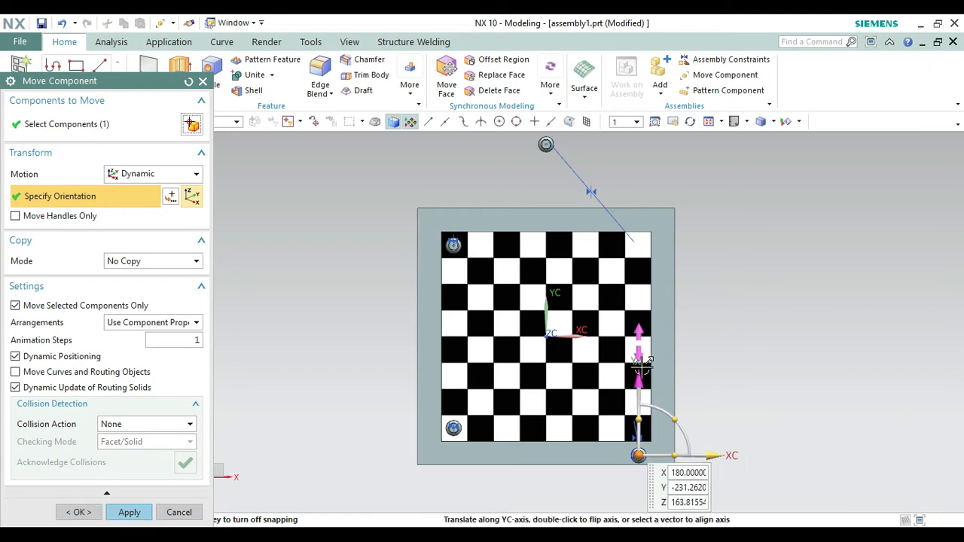
pyautogui.click(640, 364)
pyautogui.moveTo(640, 364)
pyautogui.mouseDown()
pyautogui.moveTo(640, 380)
pyautogui.moveTo(640, 354)
pyautogui.mouseUp()
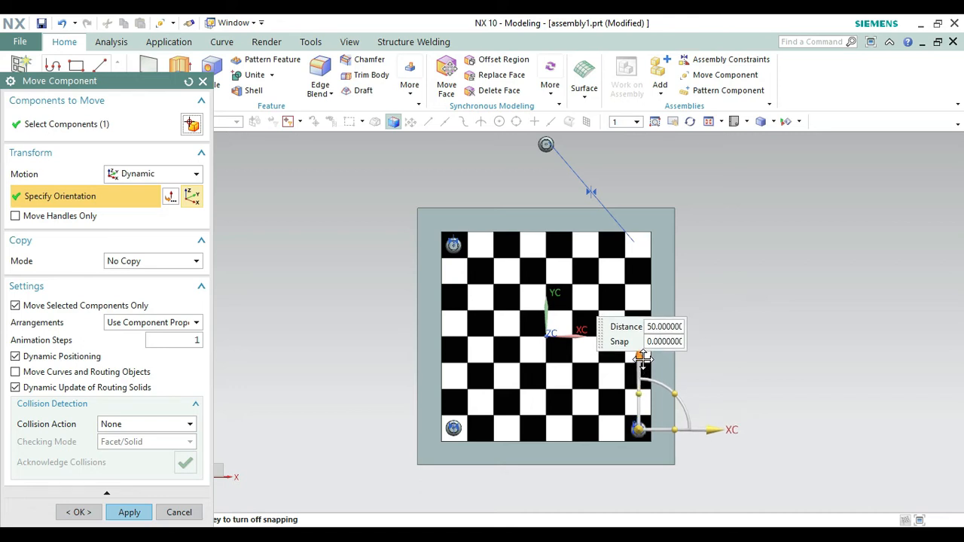
# - Centre the rook on that black corner square at about X 179.6, Y -177.3, and apply the move
pyautogui.click(657, 123)
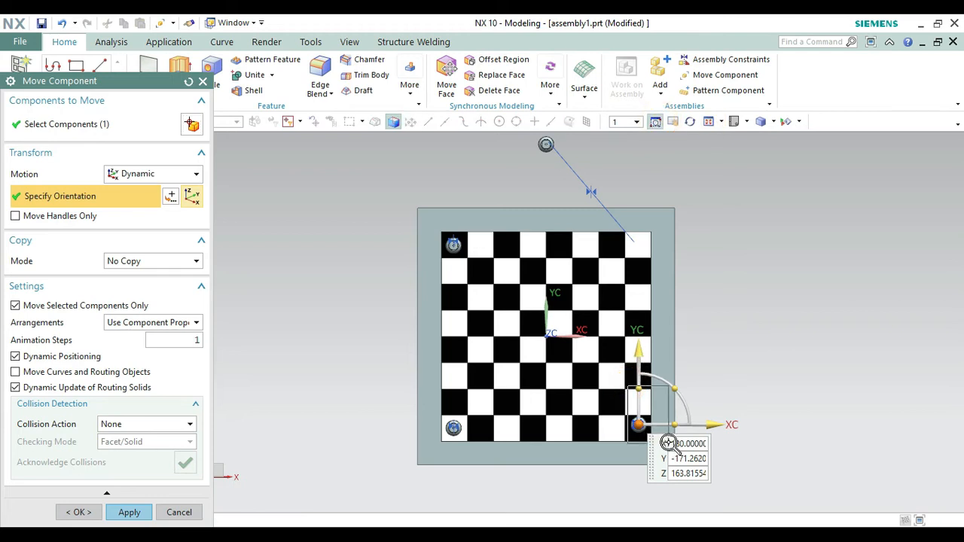
pyautogui.moveTo(668, 443); pyautogui.dragTo(668, 443)
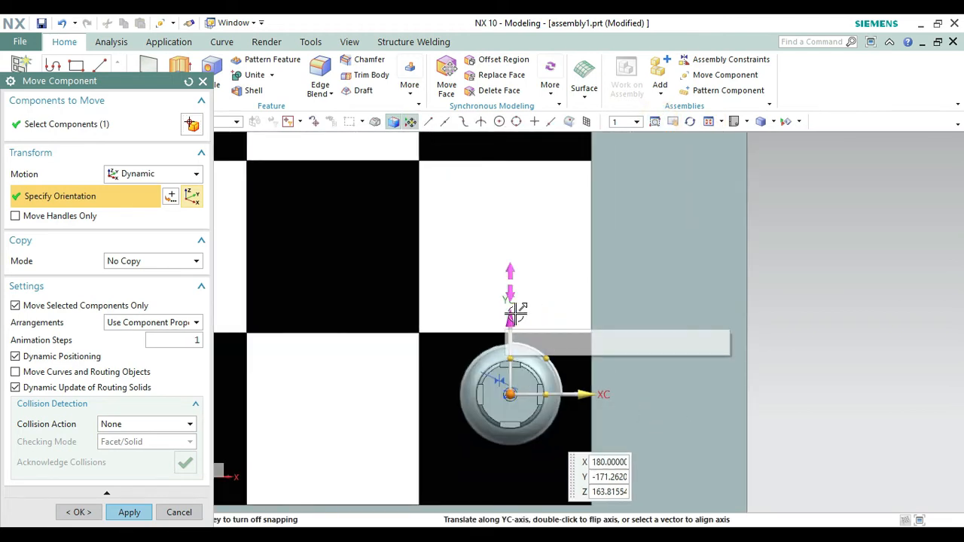
pyautogui.moveTo(515, 311); pyautogui.dragTo(521, 345)
pyautogui.click(589, 415)
pyautogui.moveTo(590, 415)
pyautogui.mouseDown()
pyautogui.moveTo(602, 417)
pyautogui.moveTo(576, 419)
pyautogui.mouseUp()
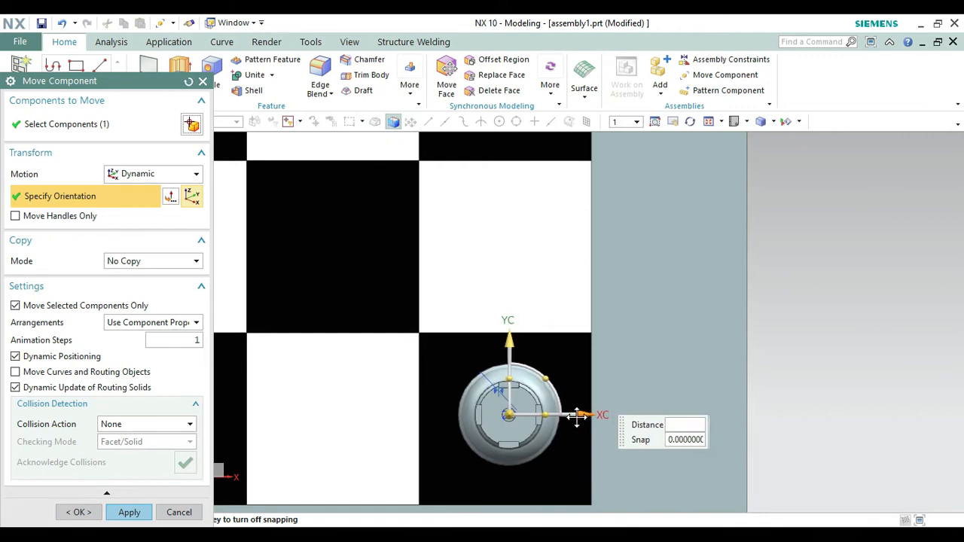
pyautogui.click(509, 414)
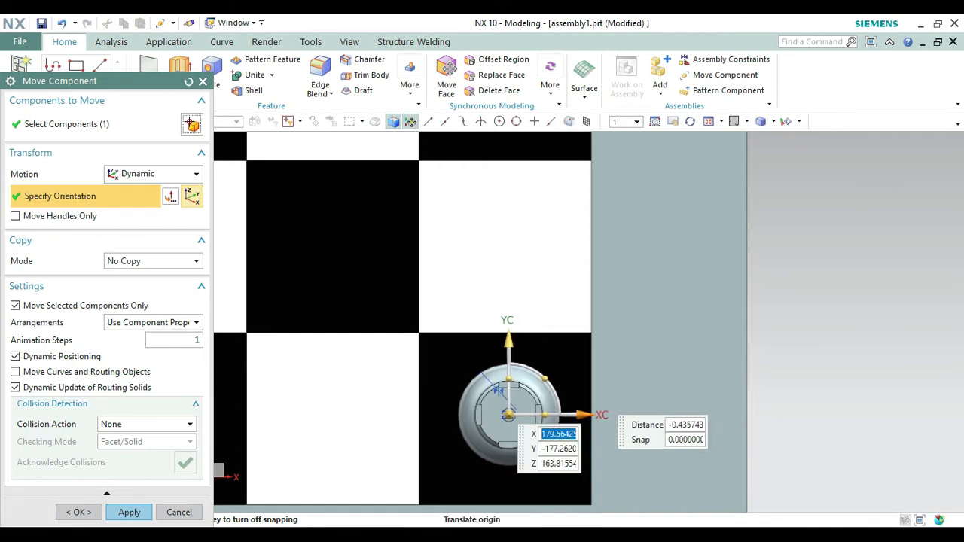
pyautogui.click(129, 513)
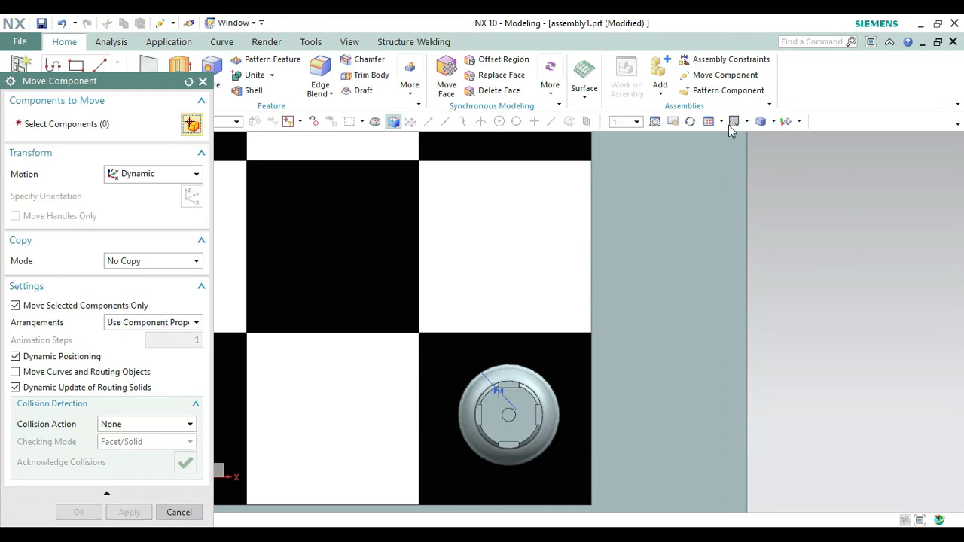
# - Move the rook beyond the board's +Y edge onto the white corner square at +X, +Y, to about X 170, Y 184
pyautogui.click(711, 121)
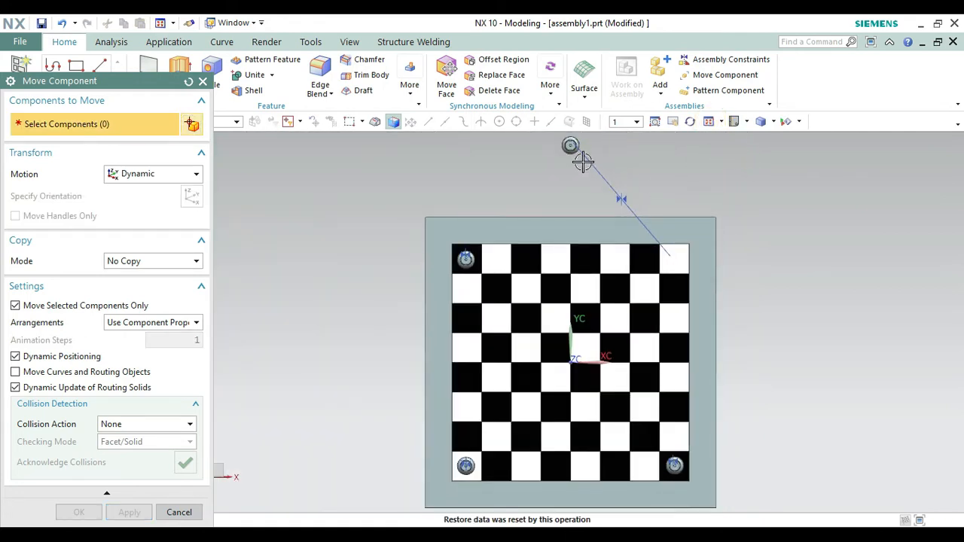
pyautogui.click(572, 146)
pyautogui.click(86, 194)
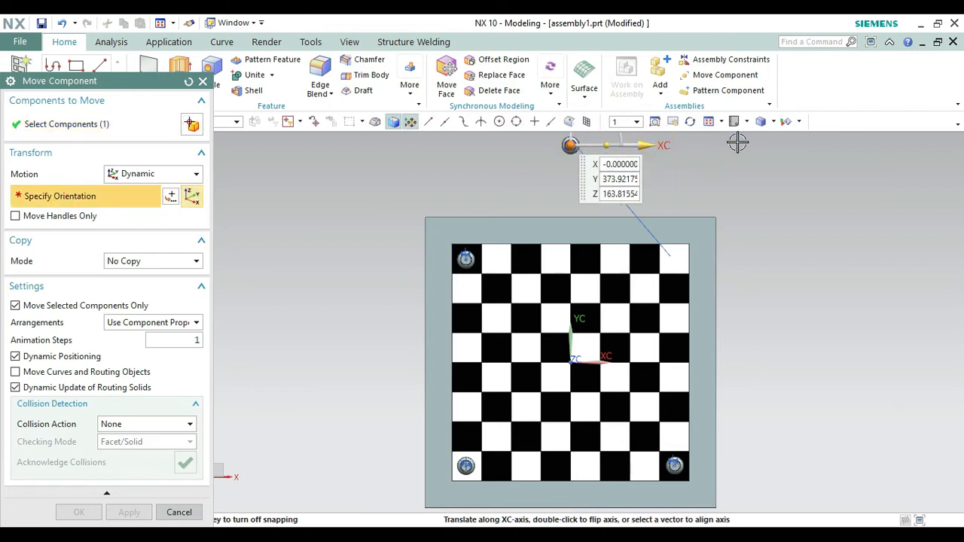
pyautogui.moveTo(737, 142)
pyautogui.mouseDown()
pyautogui.moveTo(748, 143)
pyautogui.moveTo(738, 145)
pyautogui.mouseUp()
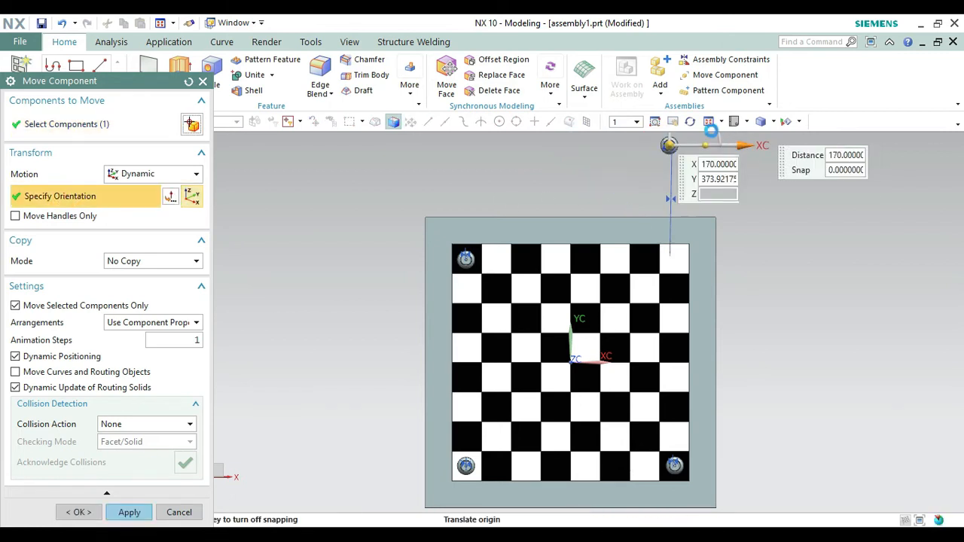
pyautogui.click(708, 122)
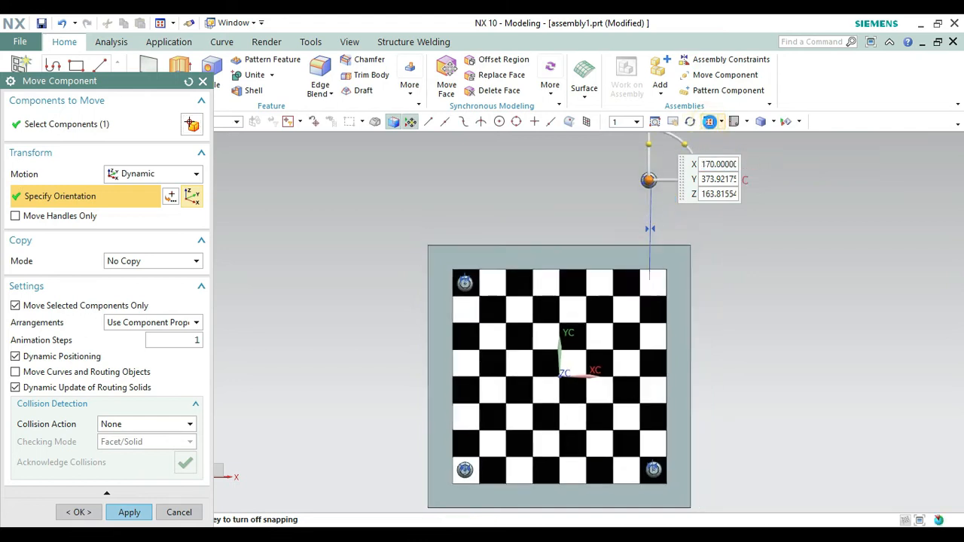
pyautogui.moveTo(623, 188); pyautogui.dragTo(721, 336)
pyautogui.click(655, 122)
pyautogui.press('Escape')
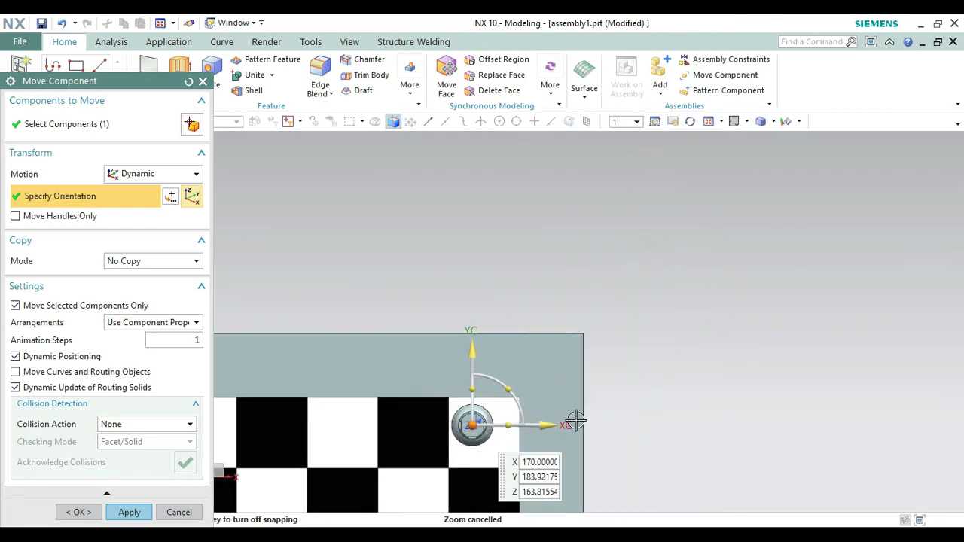
# - Centre the rook on that white corner square at about X 178, Y 179, and accept the component moves
pyautogui.moveTo(553, 426)
pyautogui.mouseDown()
pyautogui.moveTo(563, 424)
pyautogui.moveTo(554, 426)
pyautogui.mouseUp()
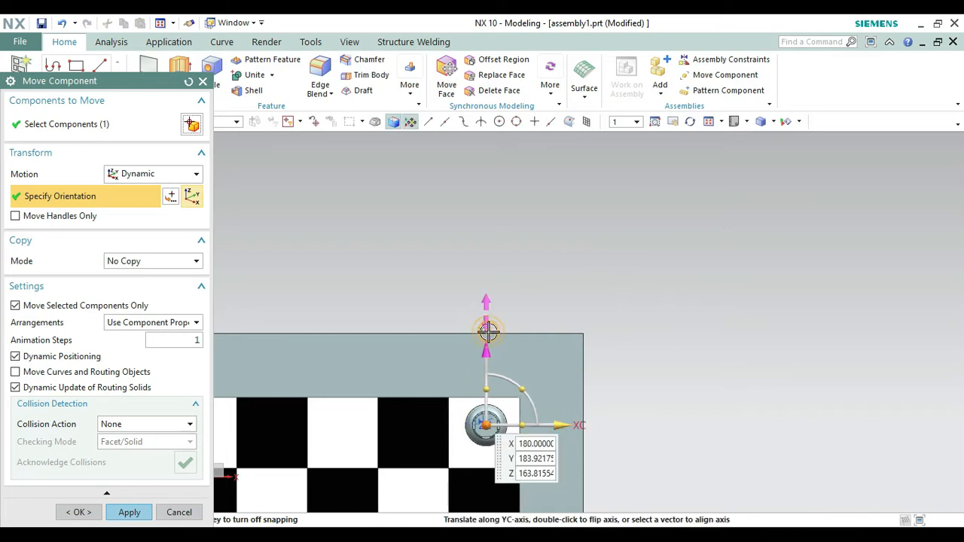
pyautogui.moveTo(490, 329); pyautogui.dragTo(487, 364)
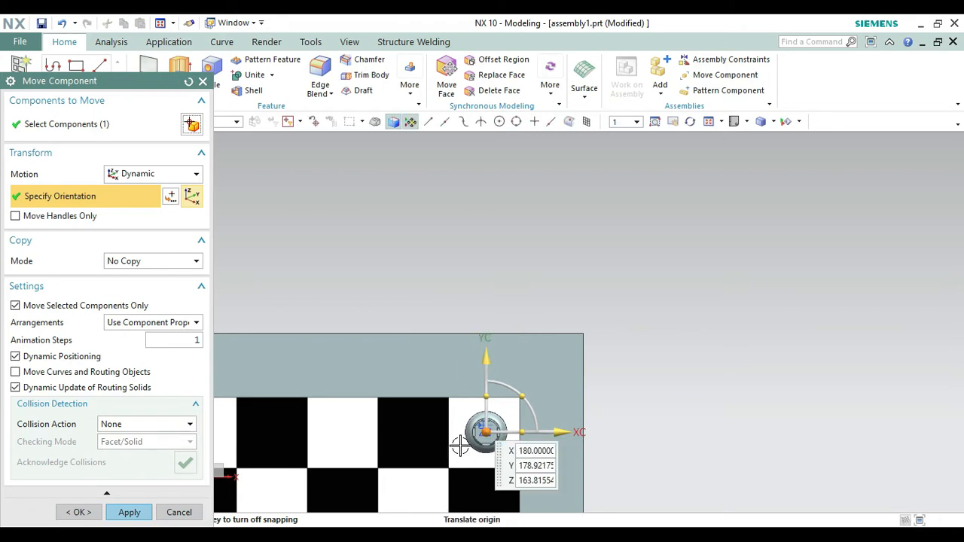
pyautogui.click(579, 433)
pyautogui.moveTo(575, 432); pyautogui.dragTo(551, 437)
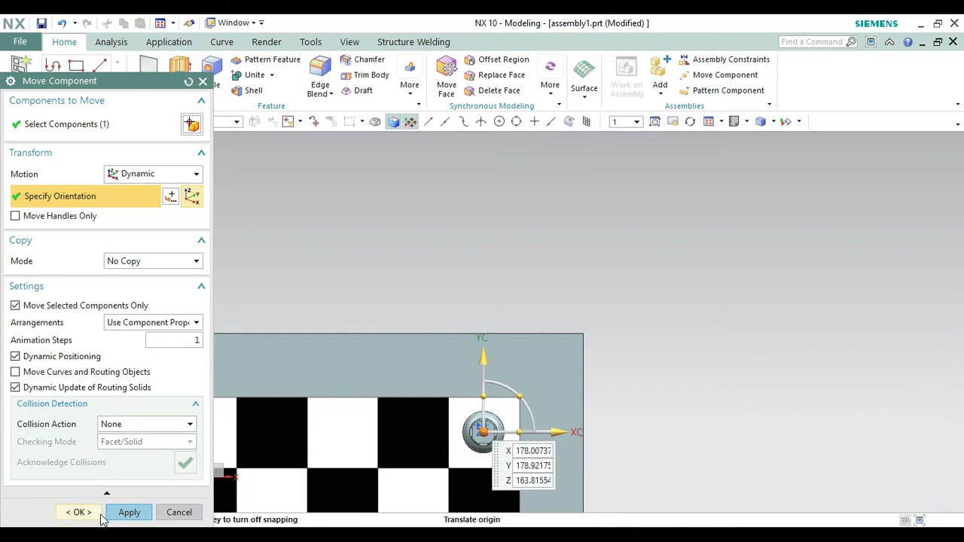
pyautogui.click(77, 513)
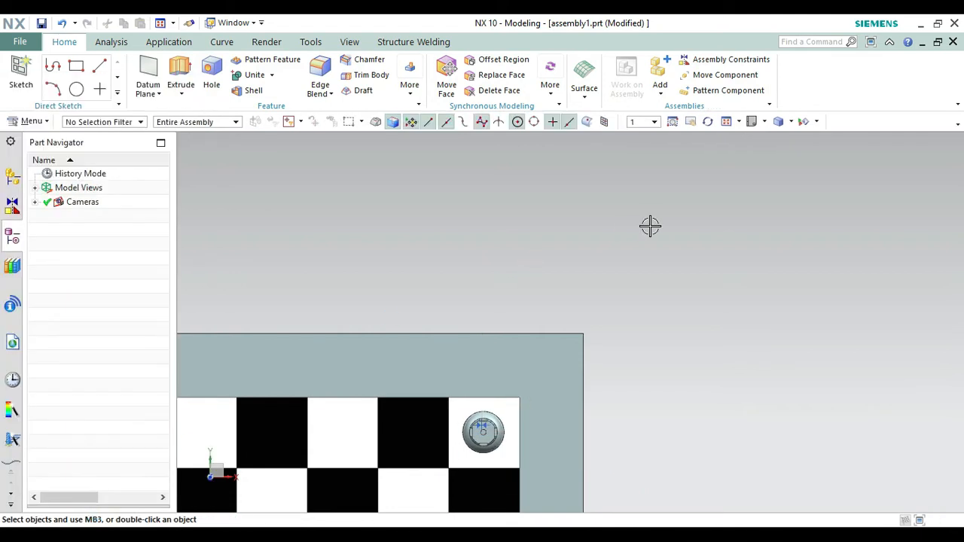
# - Add four duplicates of the part "horse 1 of chess" to the assembly, accepting overlaid components, with their origin at 0, 0, 0
pyautogui.press('Home')
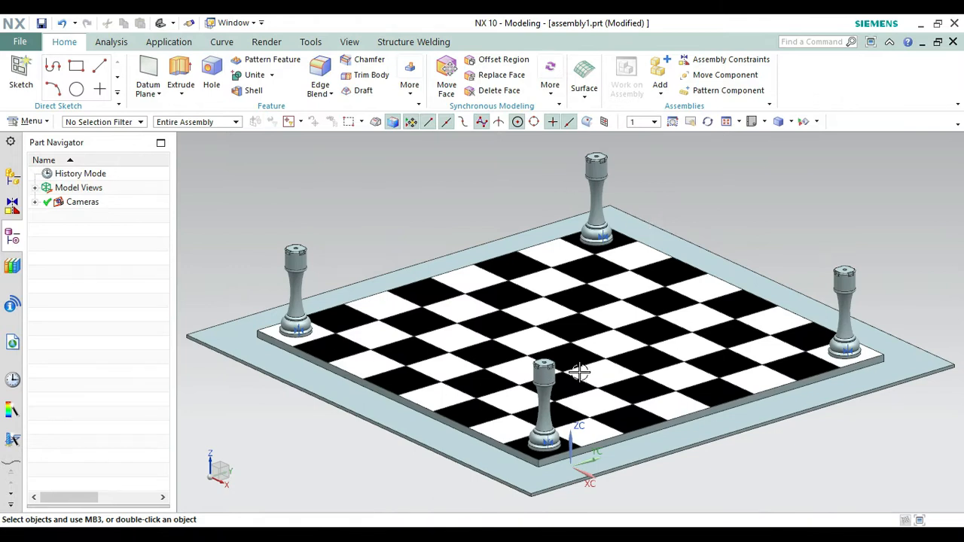
pyautogui.click(659, 75)
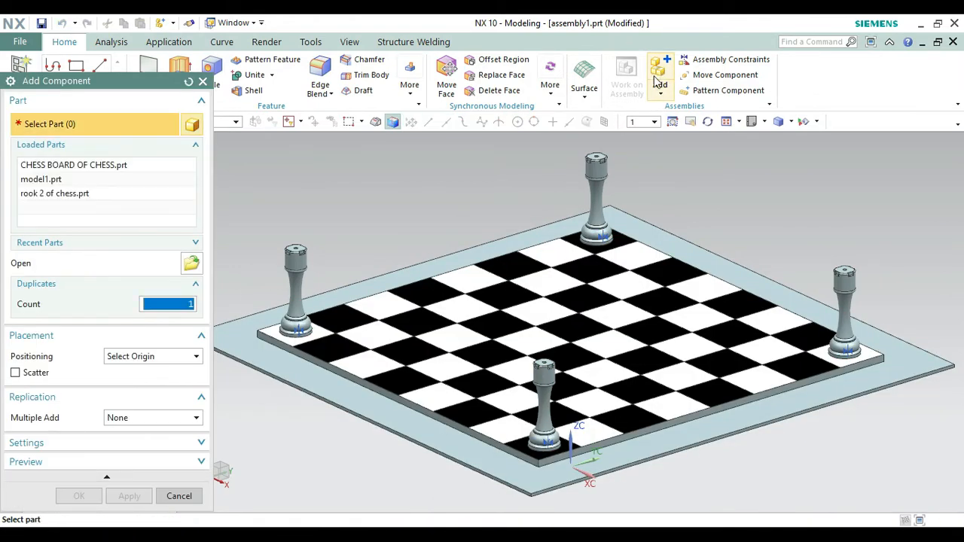
pyautogui.click(192, 265)
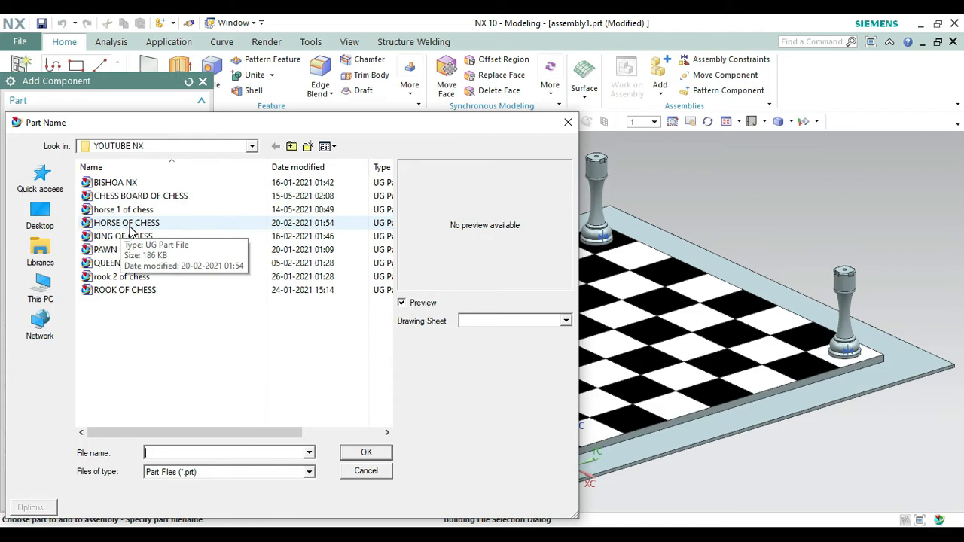
pyautogui.click(123, 209)
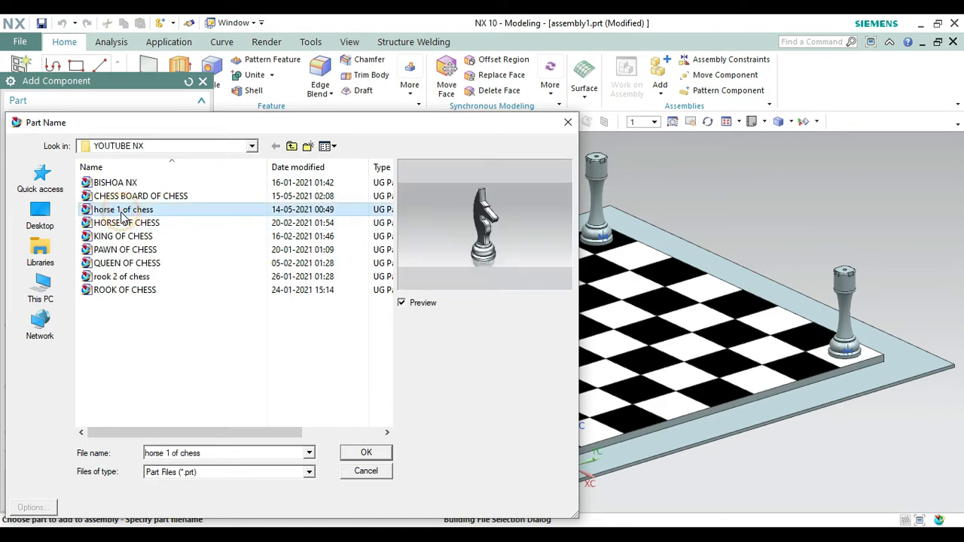
pyautogui.click(365, 455)
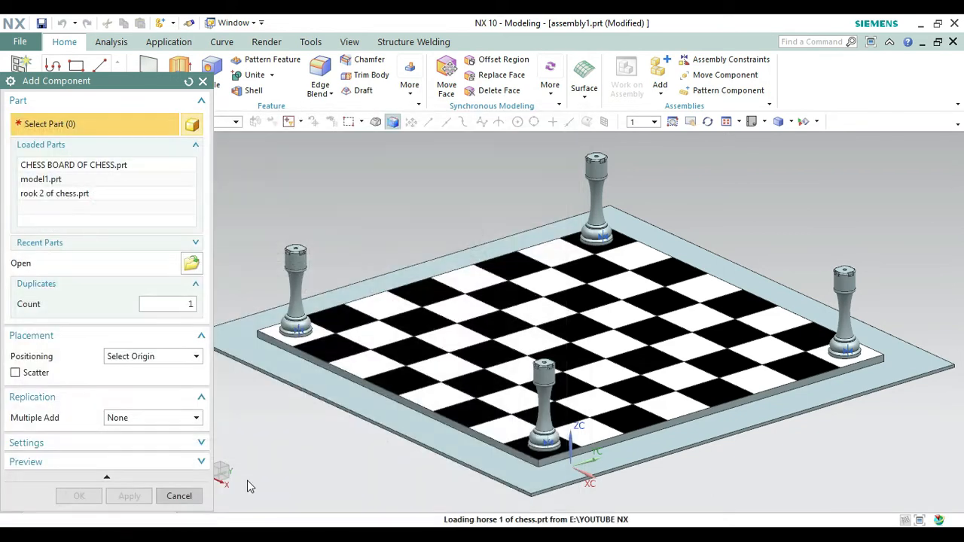
pyautogui.click(188, 303)
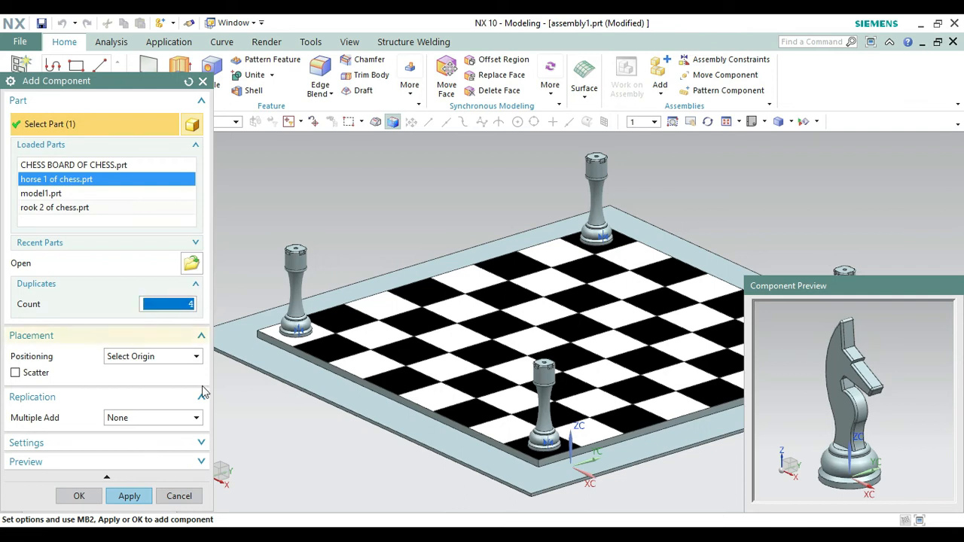
pyautogui.click(80, 497)
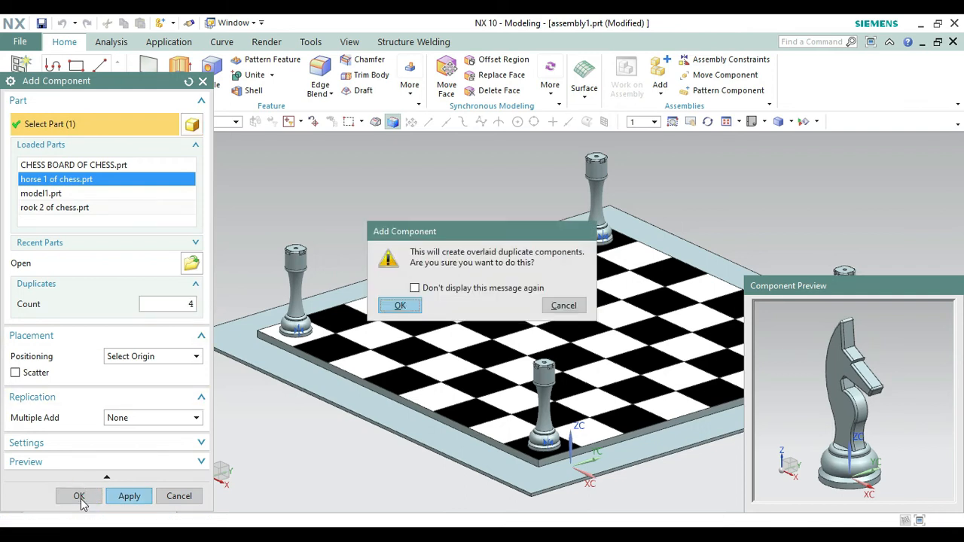
pyautogui.click(400, 306)
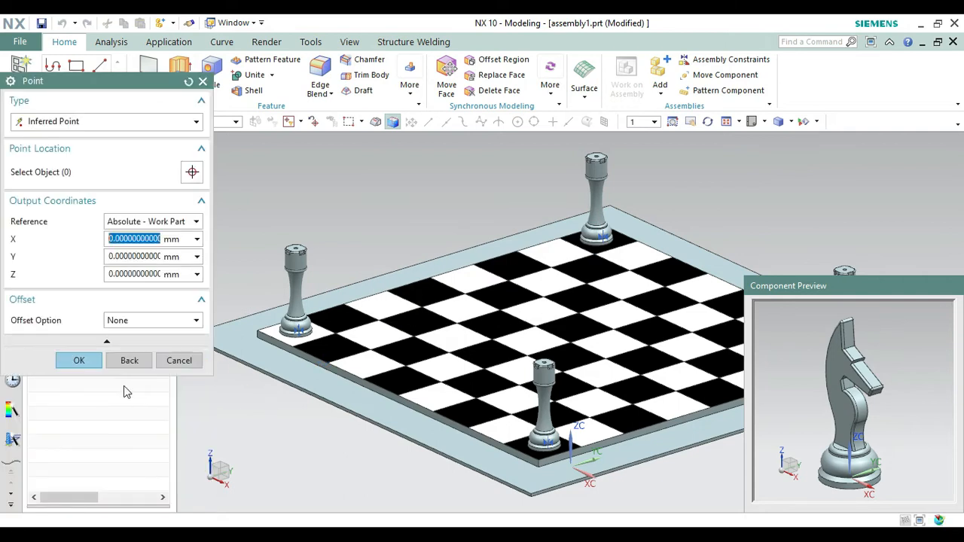
pyautogui.click(80, 359)
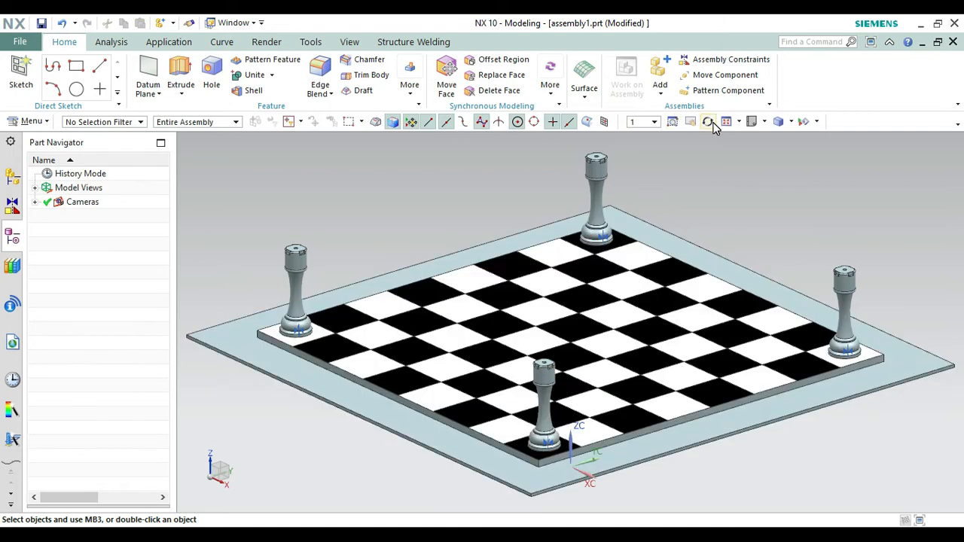
# - Lift one of the overlaid horses from beneath the board to about Z 275 above it, and apply the move
pyautogui.click(700, 75)
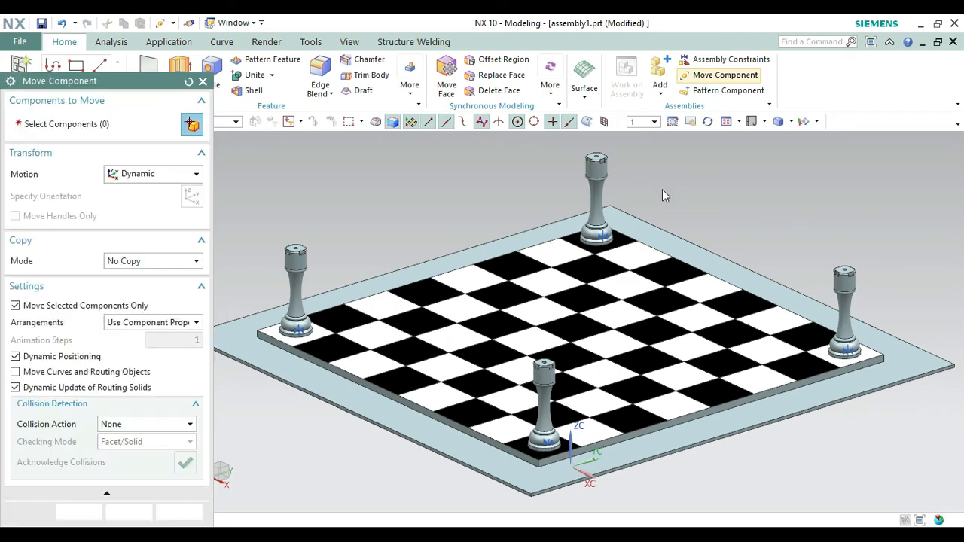
pyautogui.moveTo(738, 177); pyautogui.dragTo(731, 161, button='middle')
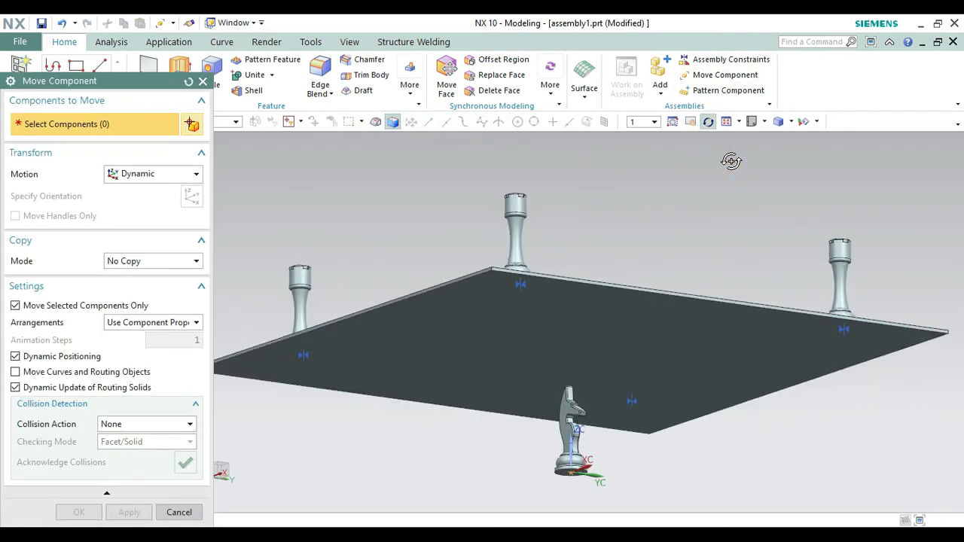
pyautogui.click(574, 444)
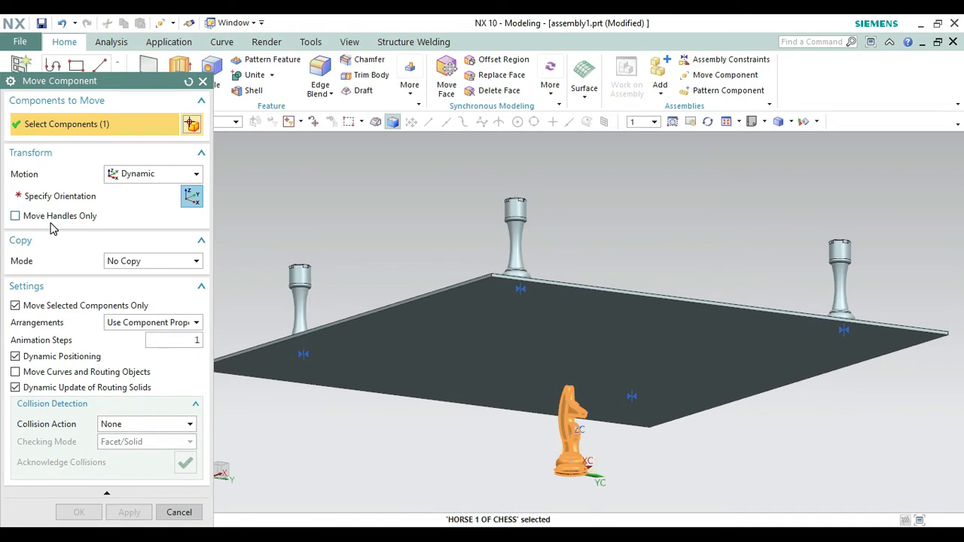
pyautogui.click(59, 196)
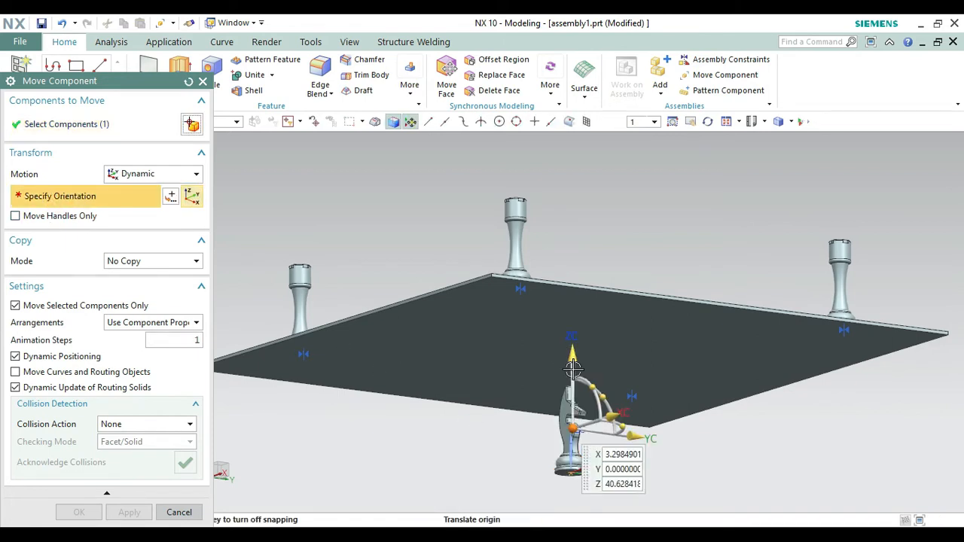
pyautogui.moveTo(572, 368); pyautogui.dragTo(579, 181)
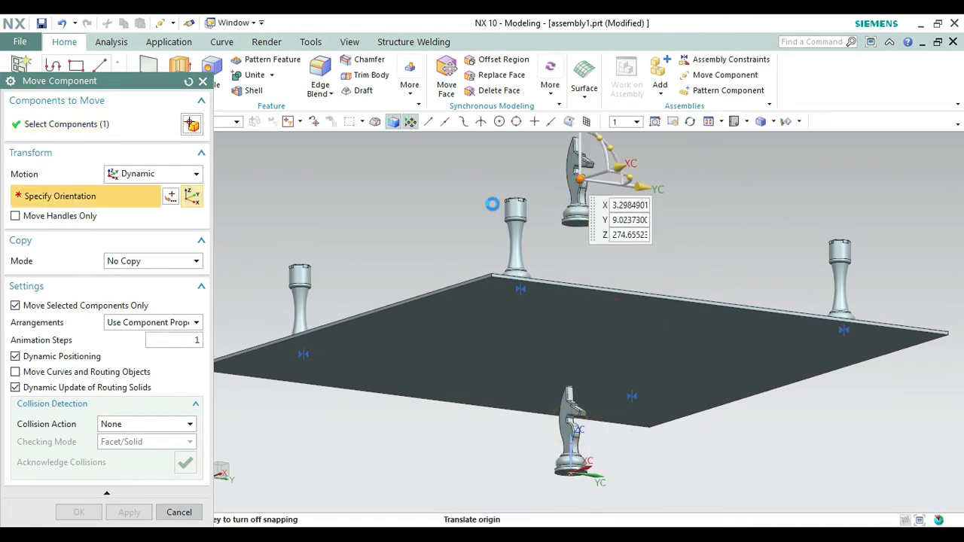
pyautogui.click(129, 513)
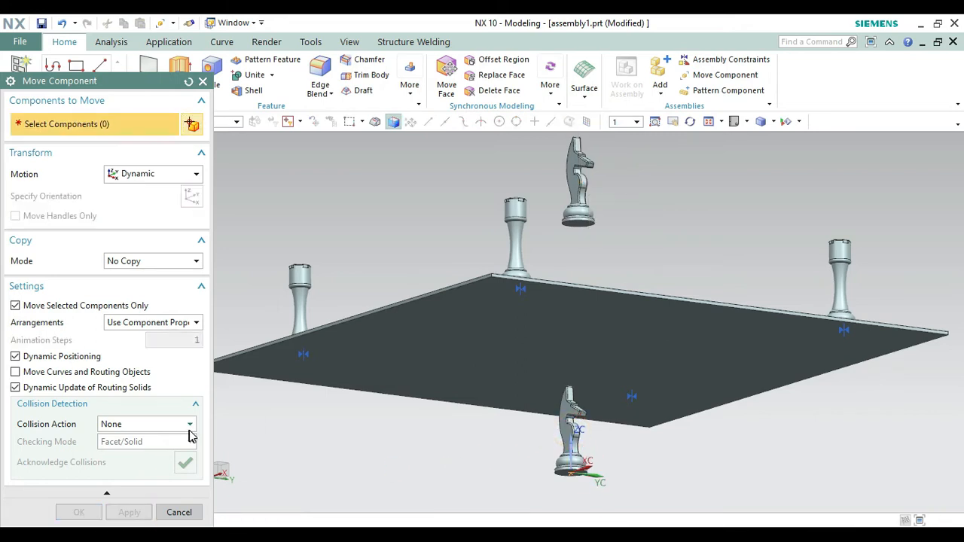
# - Move a second overlaid horse from beneath the board to about Y 118, Z 281, and apply the move
pyautogui.click(565, 407)
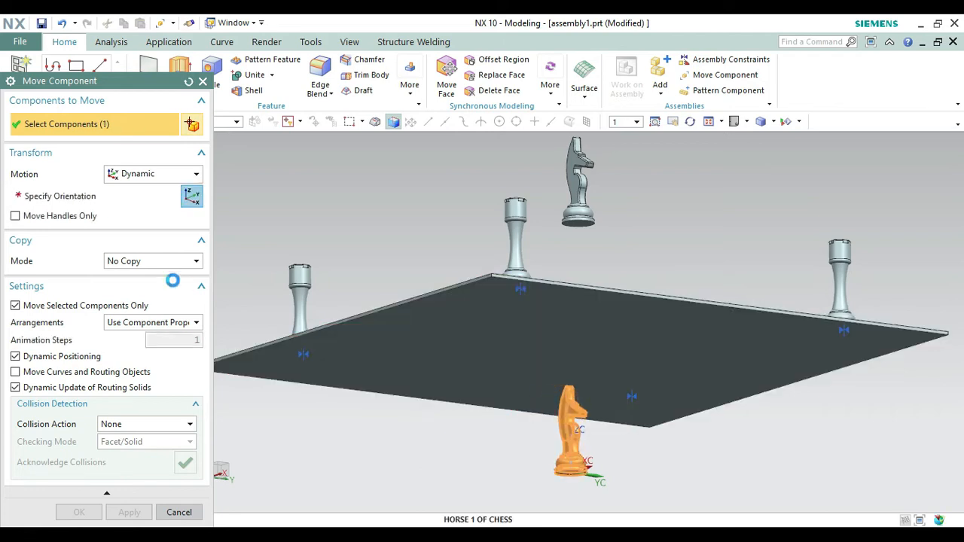
pyautogui.moveTo(572, 427); pyautogui.dragTo(680, 186)
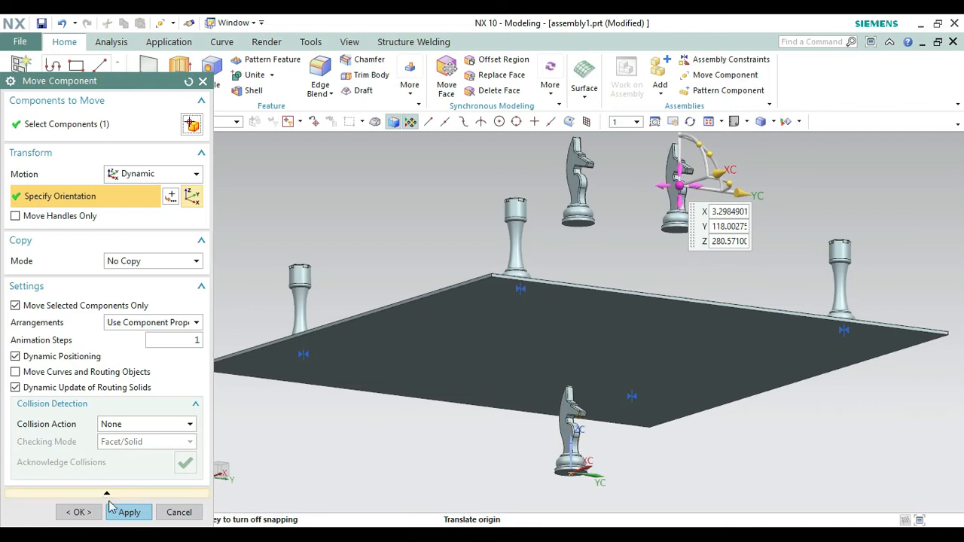
pyautogui.click(129, 512)
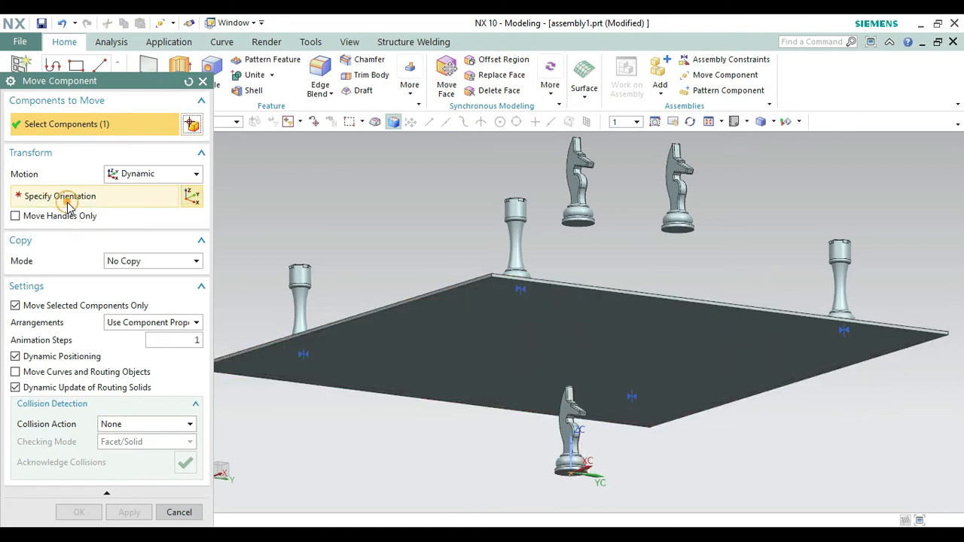
# - Move a third horse from beneath the board to about Y -147, Z 250 above it, and apply the move
pyautogui.click(66, 197)
pyautogui.moveTo(570, 426); pyautogui.dragTo(436, 187)
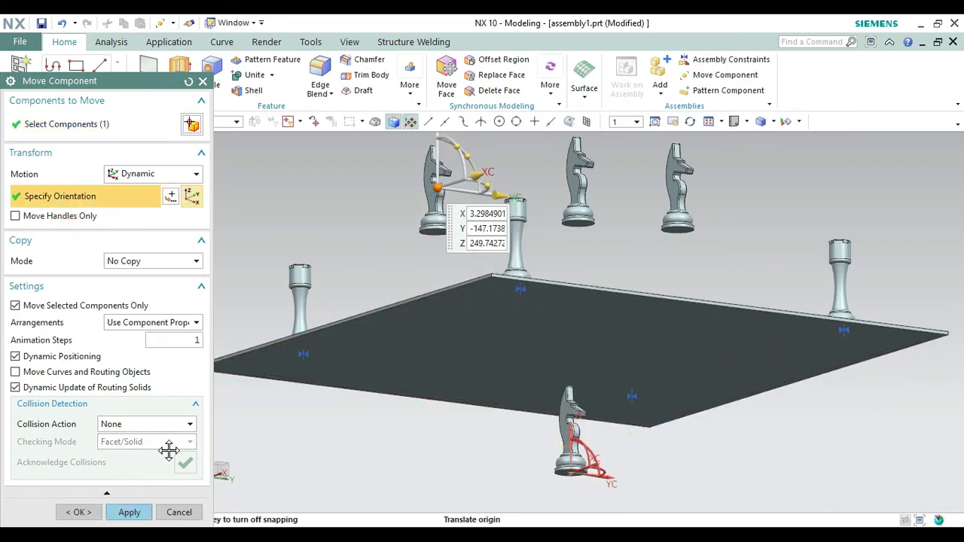
pyautogui.click(129, 513)
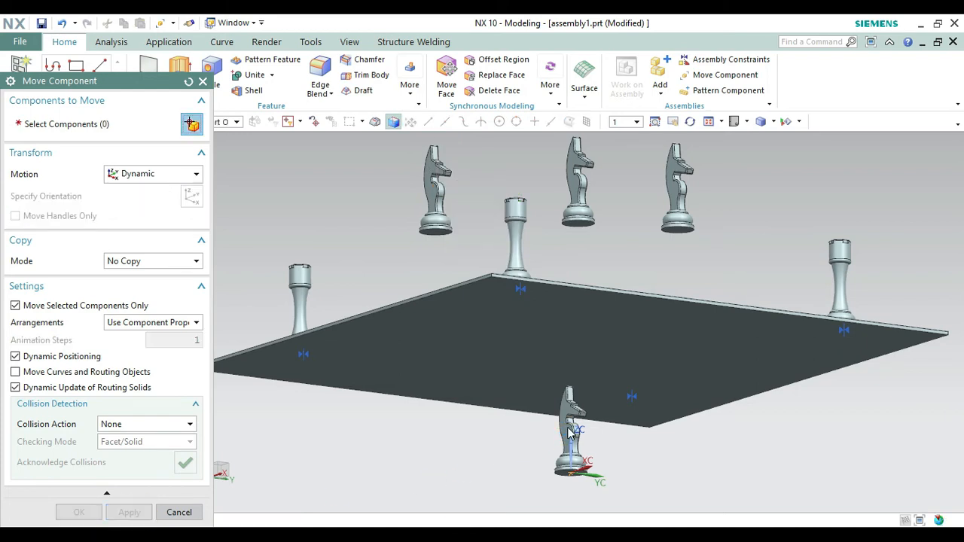
# - Move the last horse from beneath the board to about Y 208, Z 290, and accept the component moves
pyautogui.click(566, 418)
pyautogui.click(71, 195)
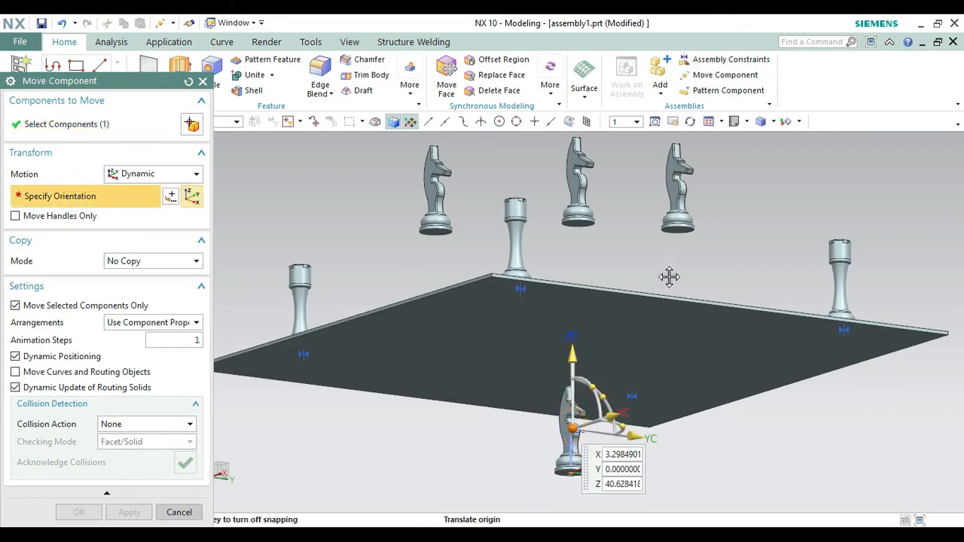
pyautogui.moveTo(572, 428); pyautogui.dragTo(762, 185)
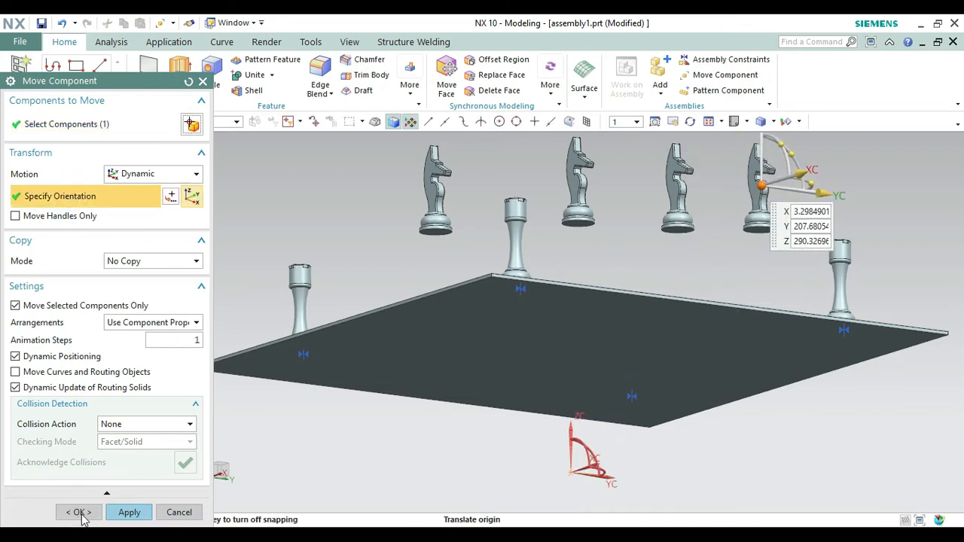
pyautogui.click(79, 512)
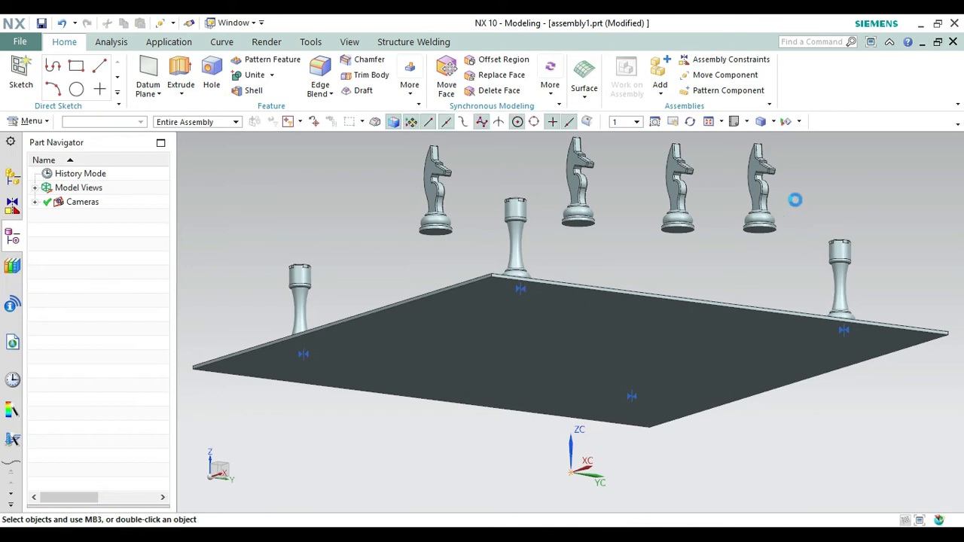
# - Move the two horses furthest toward +Y together to about X 373, Y 73, Z 376, and rotate them -180° about Z
pyautogui.press('End')
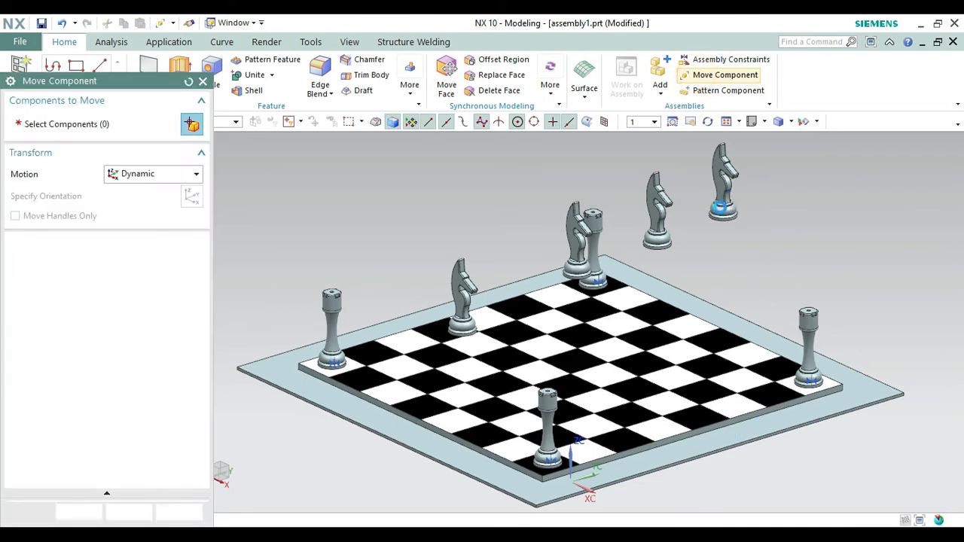
pyautogui.click(728, 198)
pyautogui.click(662, 220)
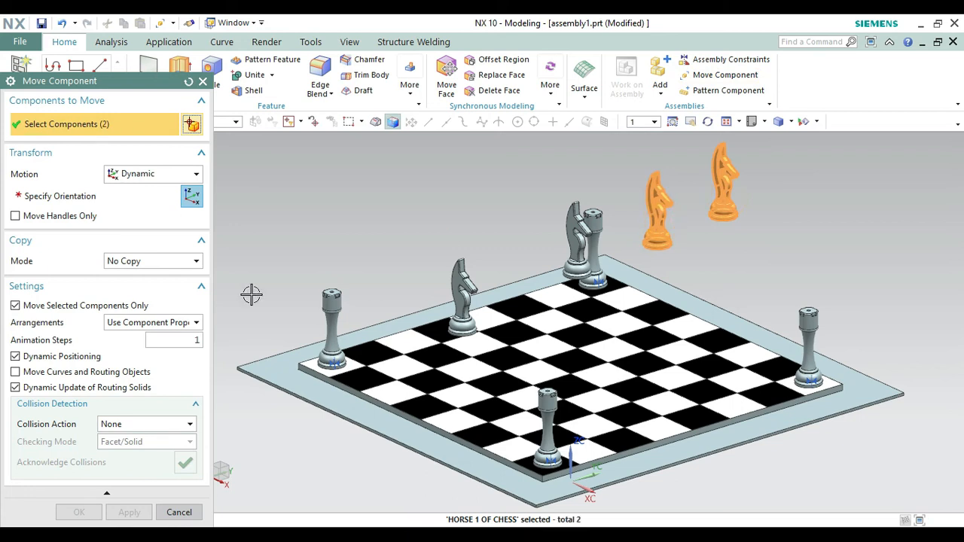
pyautogui.click(120, 194)
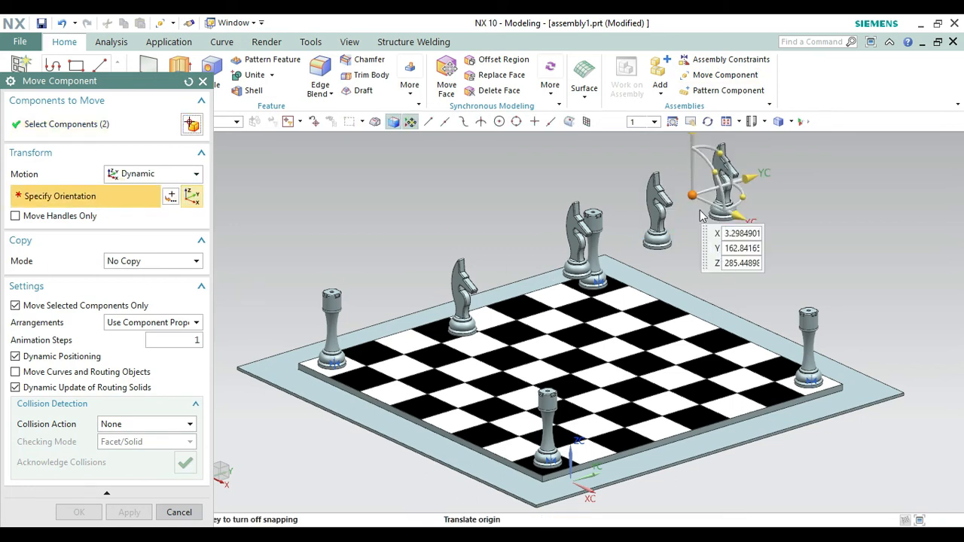
pyautogui.moveTo(719, 231); pyautogui.dragTo(626, 289)
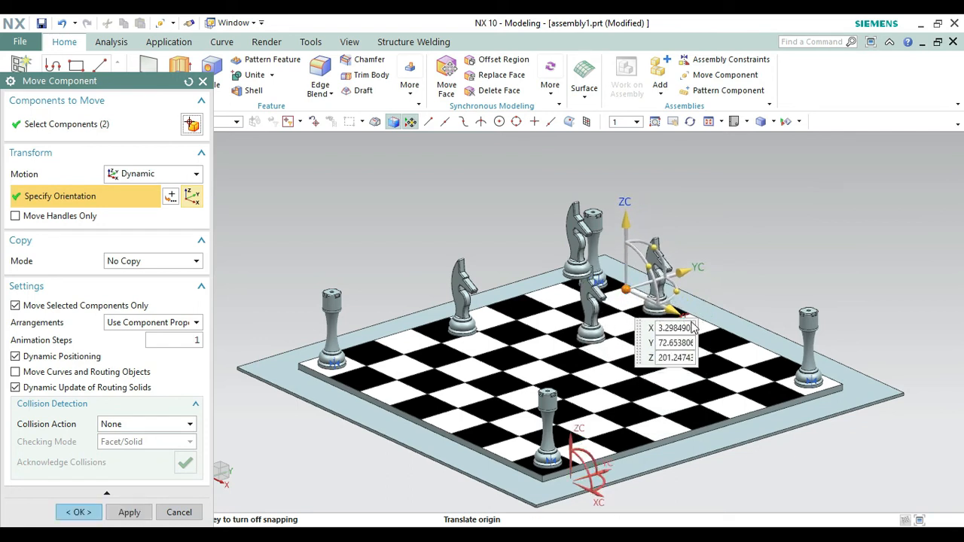
pyautogui.moveTo(680, 312); pyautogui.dragTo(859, 482)
pyautogui.moveTo(847, 321); pyautogui.dragTo(810, 143)
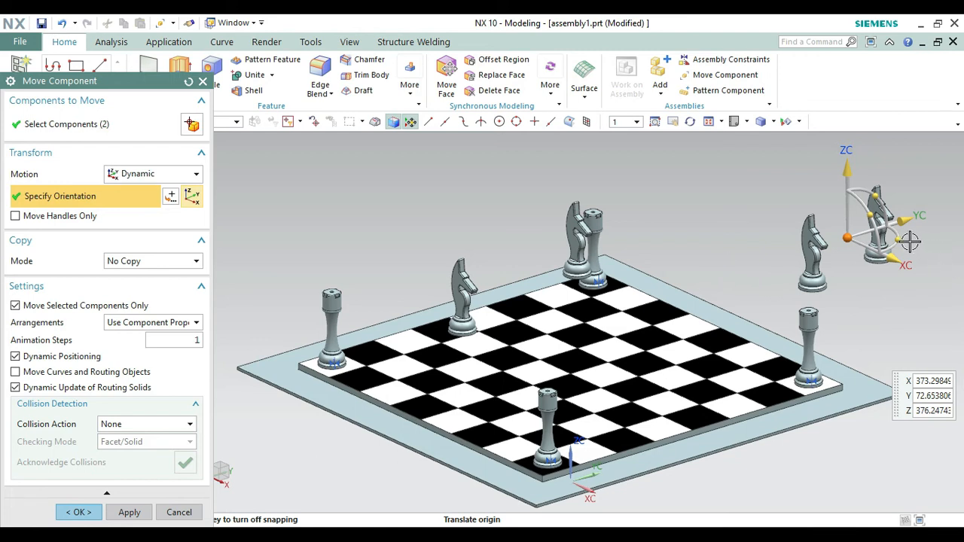
pyautogui.moveTo(908, 239); pyautogui.dragTo(806, 235)
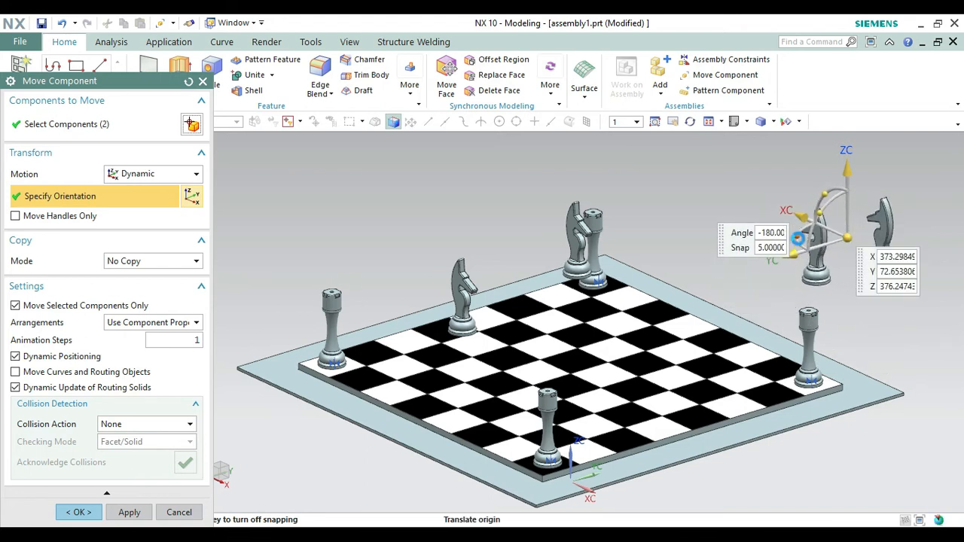
pyautogui.click(78, 512)
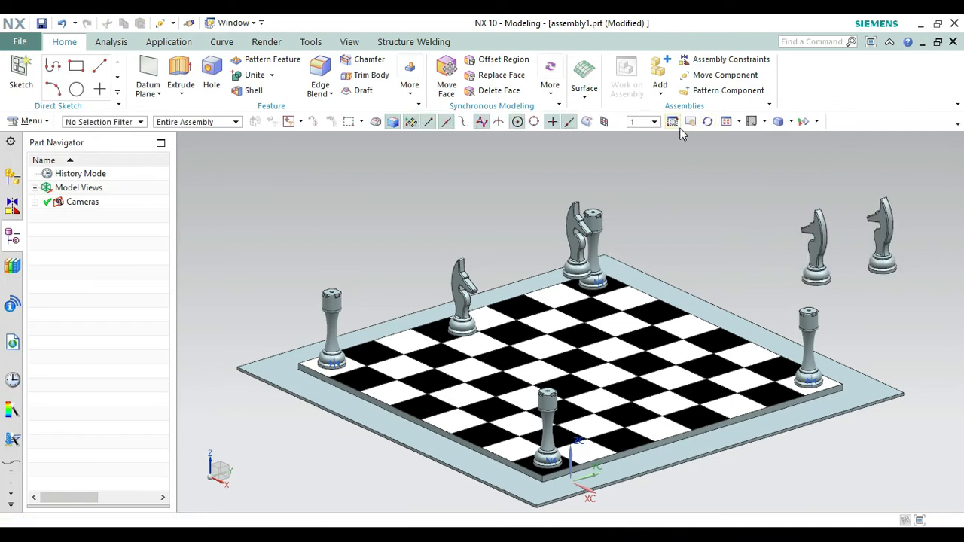
# - Add a Touch Align constraint between the white square beside the -X, +Y corner rook and the base of the nearer unrotated horse
pyautogui.click(701, 64)
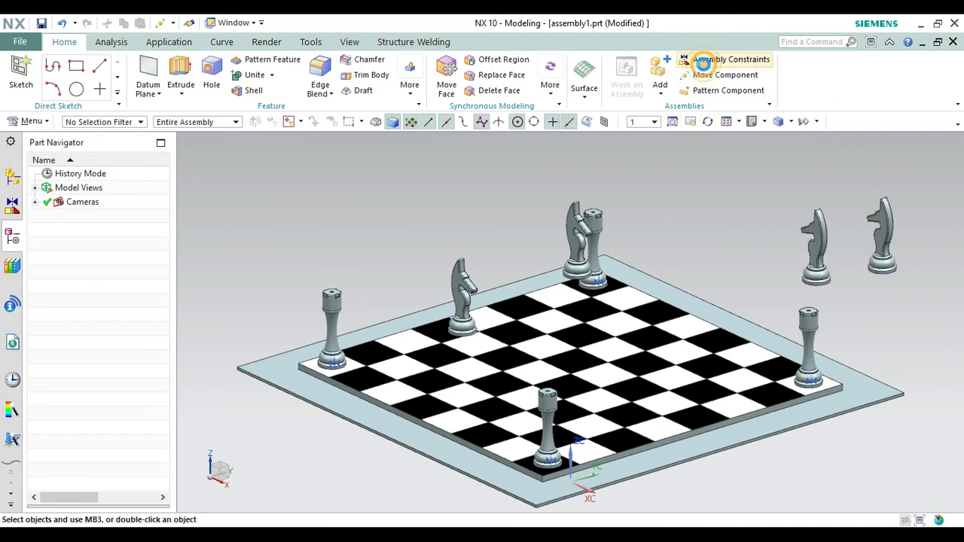
pyautogui.click(561, 295)
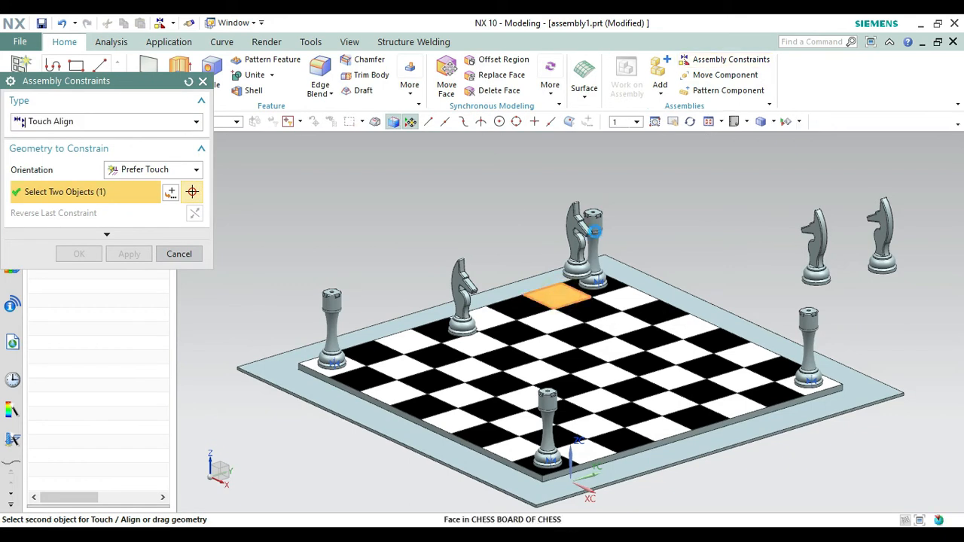
pyautogui.click(689, 122)
pyautogui.moveTo(701, 168); pyautogui.dragTo(692, 143)
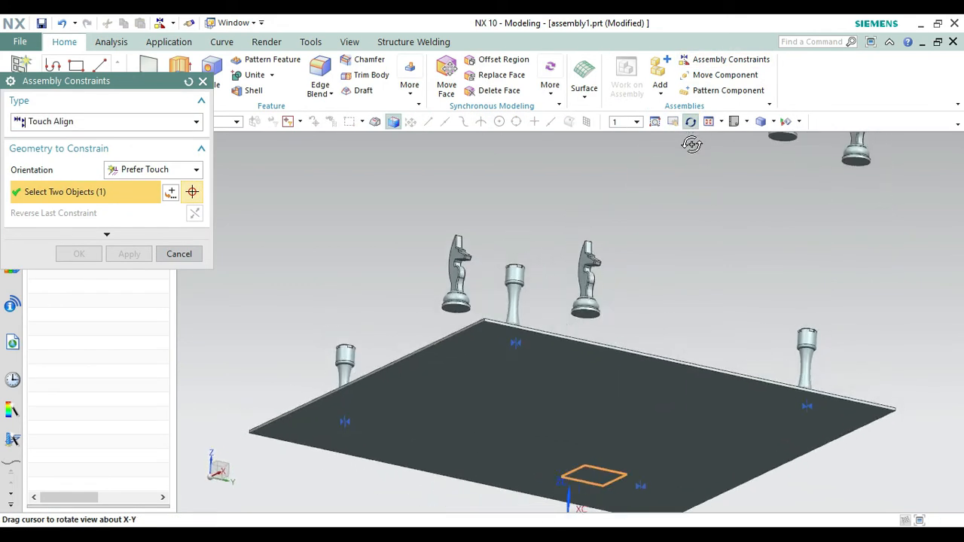
pyautogui.middleClick(631, 264)
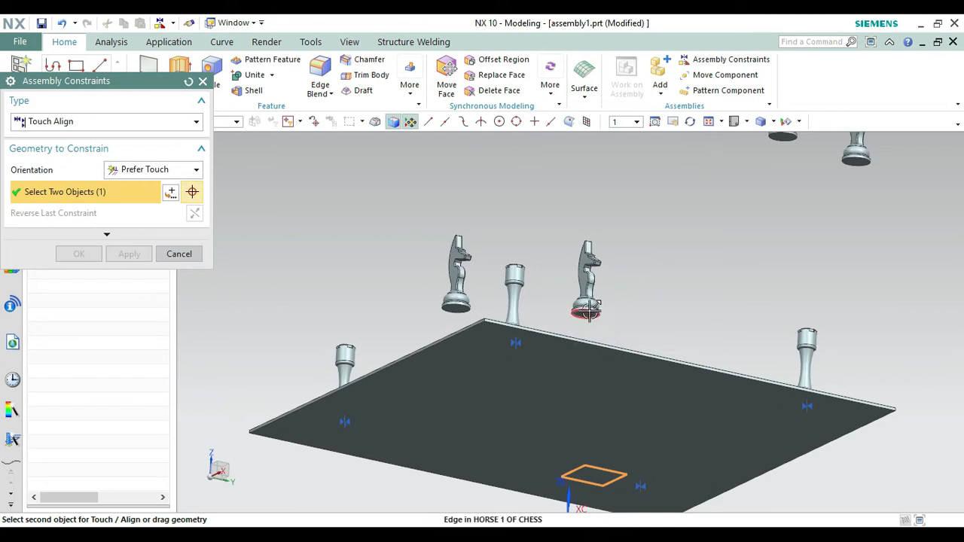
pyautogui.click(689, 121)
pyautogui.click(662, 209)
pyautogui.moveTo(662, 208)
pyautogui.mouseDown()
pyautogui.moveTo(658, 198)
pyautogui.moveTo(654, 211)
pyautogui.mouseUp()
pyautogui.press('Escape')
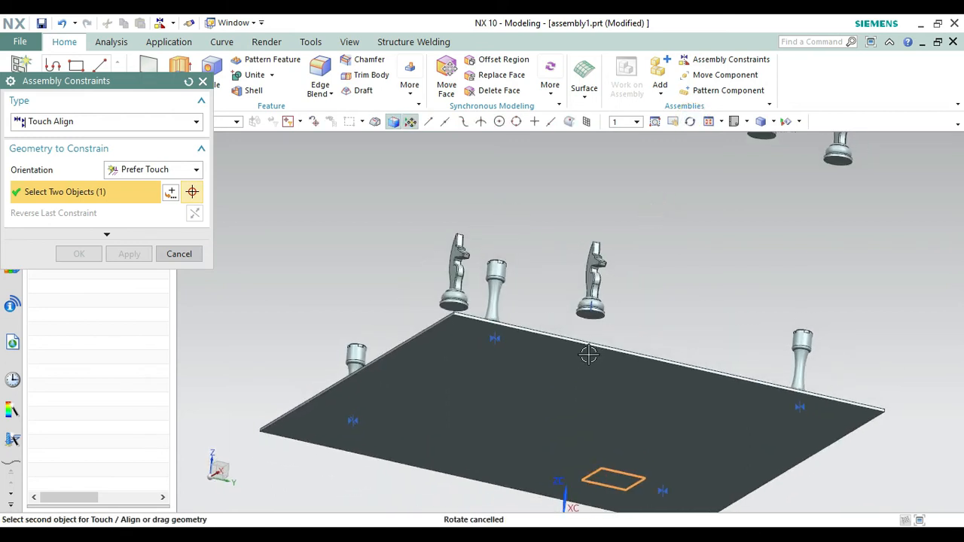
pyautogui.click(590, 314)
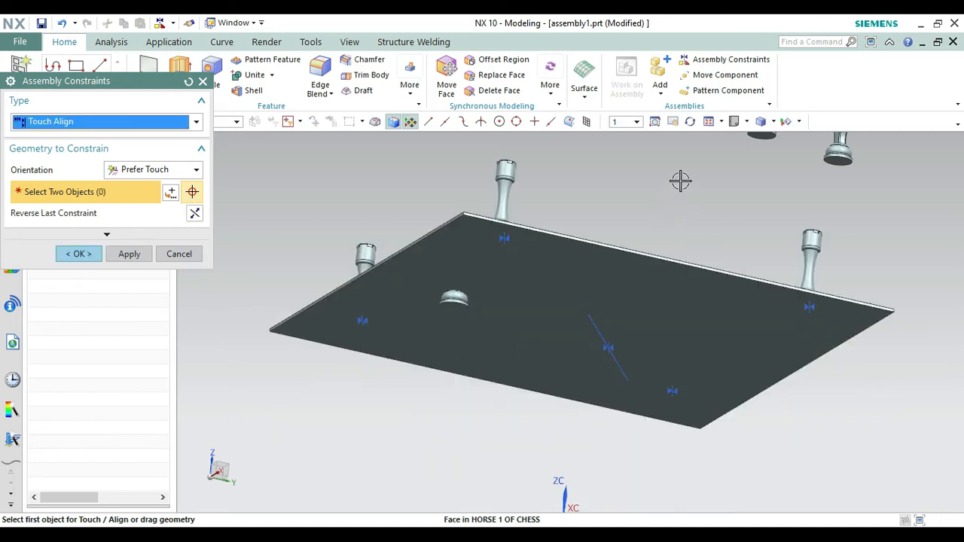
# - Touch-align the black square beside the +X, +Y corner rook with the base of the rotated horse furthest toward +Y
pyautogui.click(746, 122)
pyautogui.click(780, 144)
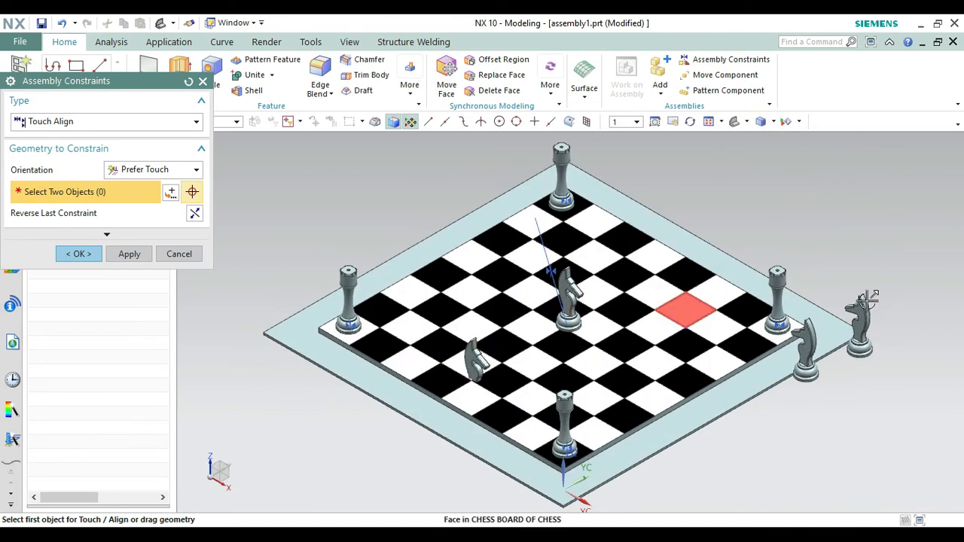
pyautogui.click(743, 341)
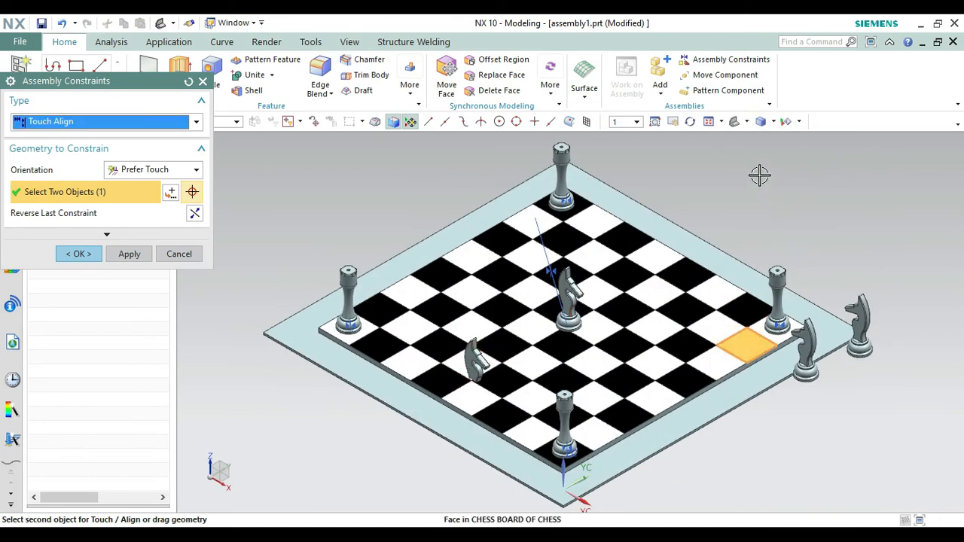
pyautogui.click(690, 122)
pyautogui.moveTo(753, 173); pyautogui.dragTo(806, 178)
pyautogui.moveTo(849, 235); pyautogui.dragTo(843, 220)
pyautogui.press('Escape')
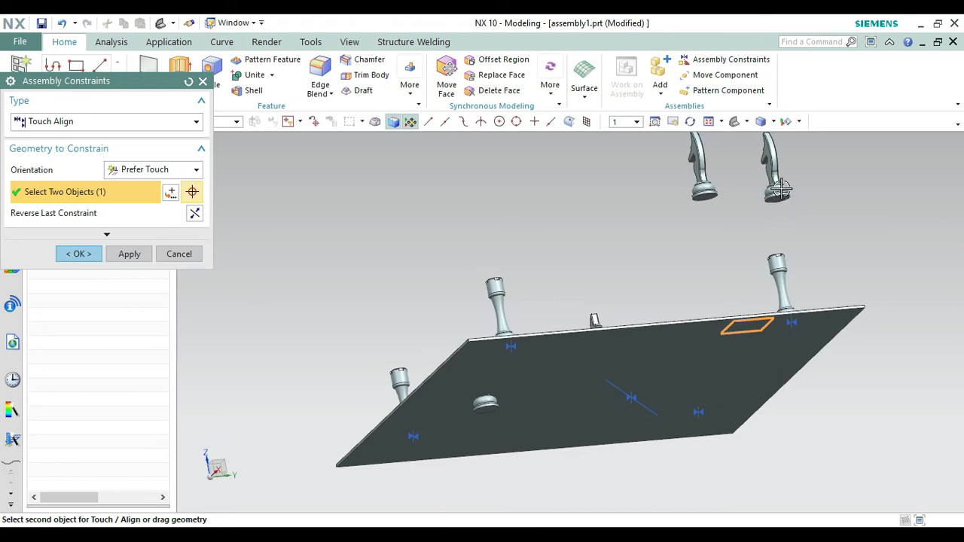
pyautogui.click(690, 121)
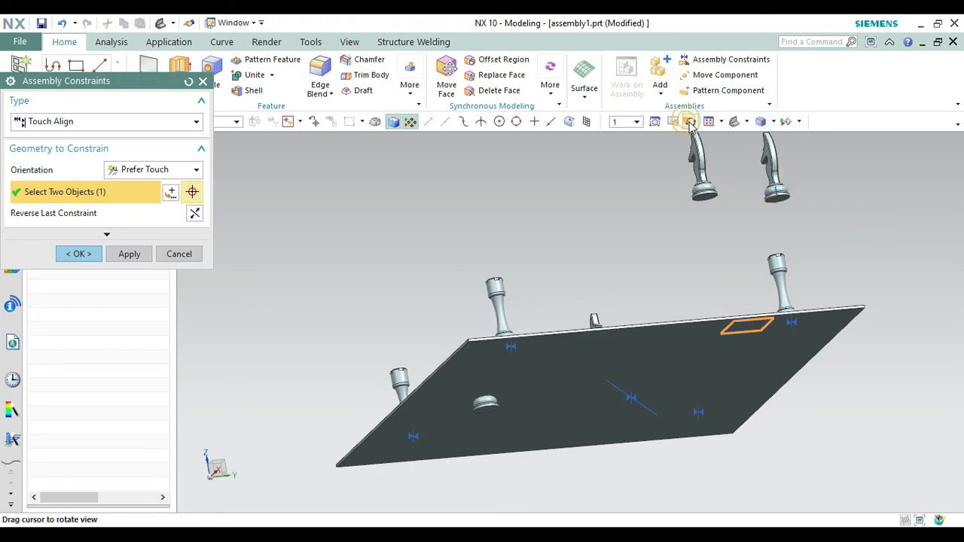
pyautogui.moveTo(833, 192); pyautogui.dragTo(777, 146)
pyautogui.press('Escape')
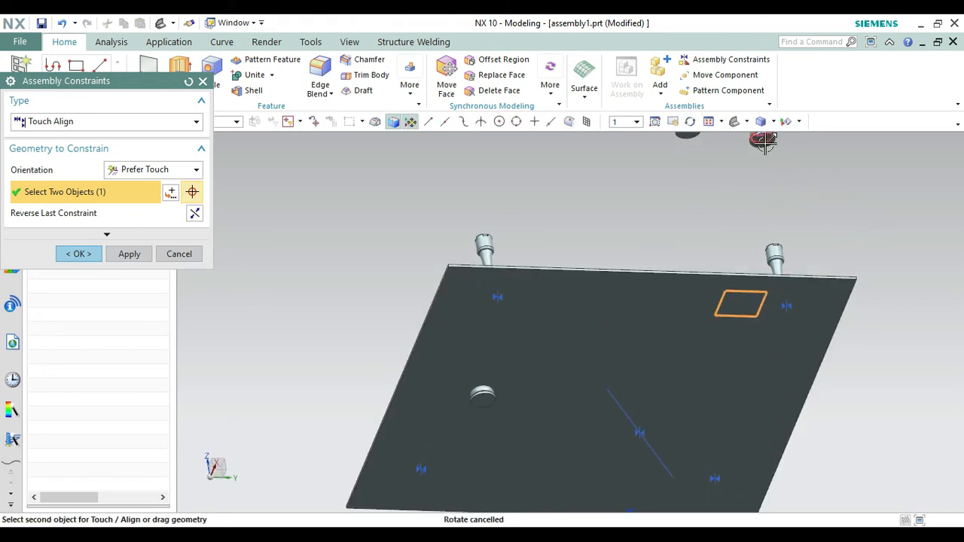
pyautogui.click(765, 143)
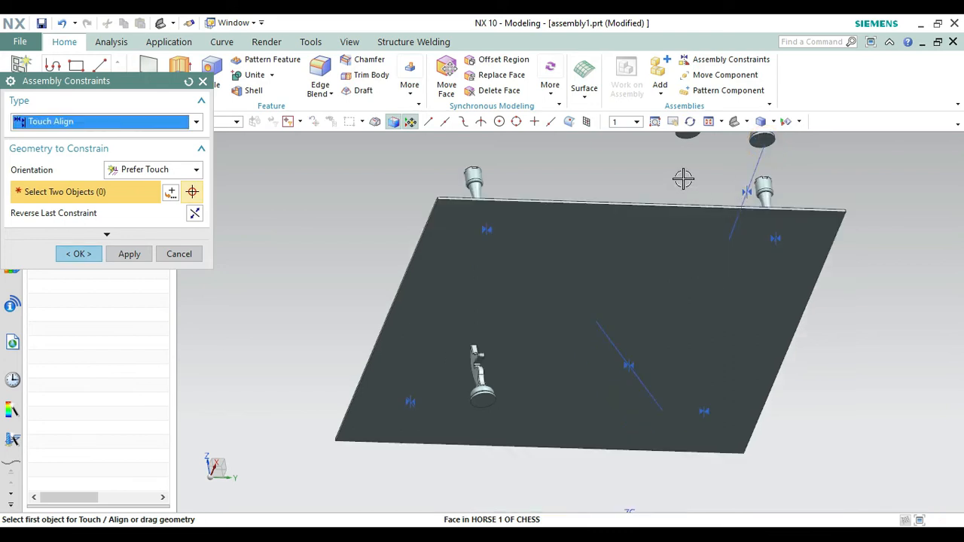
# - Touch-align the base of the other rotated horse with the white square beside the +X, -Y corner rook
pyautogui.click(688, 133)
pyautogui.click(689, 121)
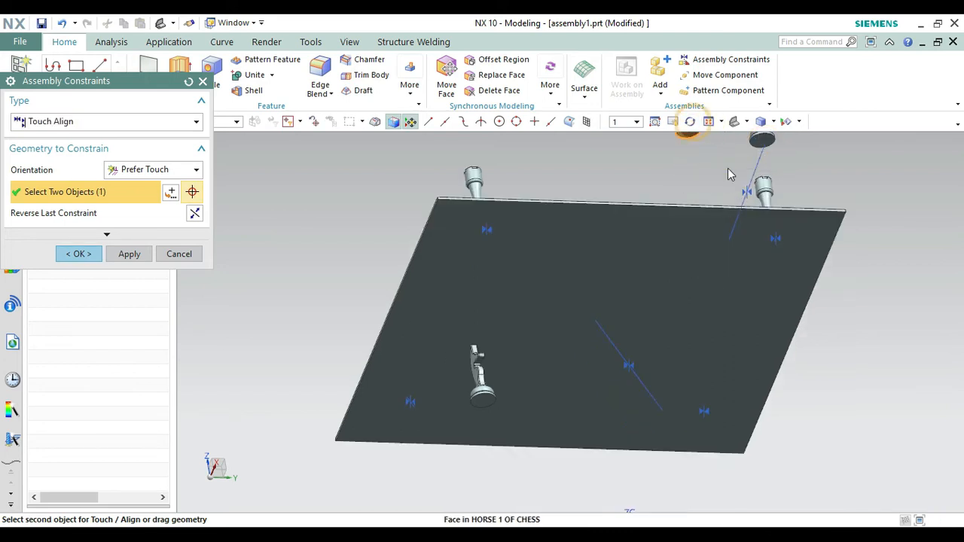
pyautogui.moveTo(735, 218); pyautogui.dragTo(745, 231)
pyautogui.press('Escape')
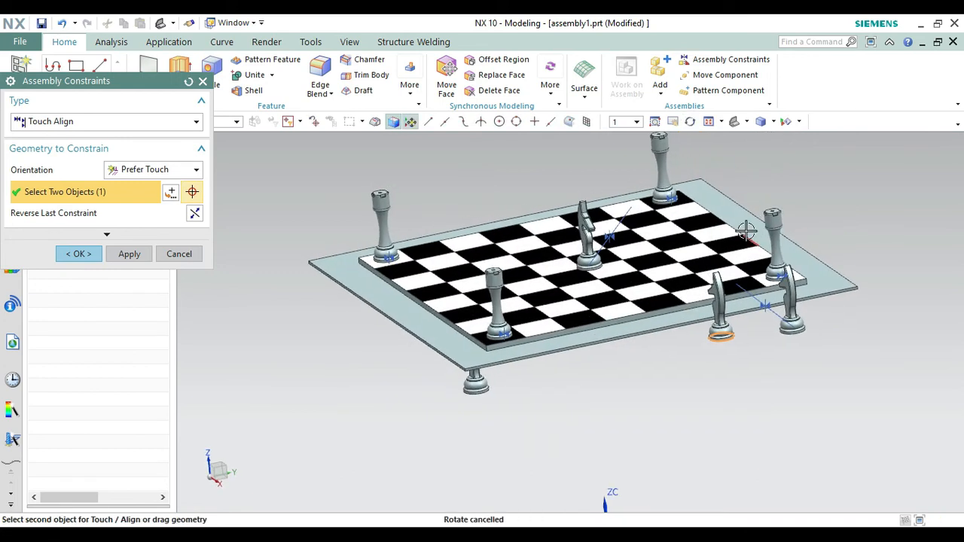
pyautogui.click(542, 324)
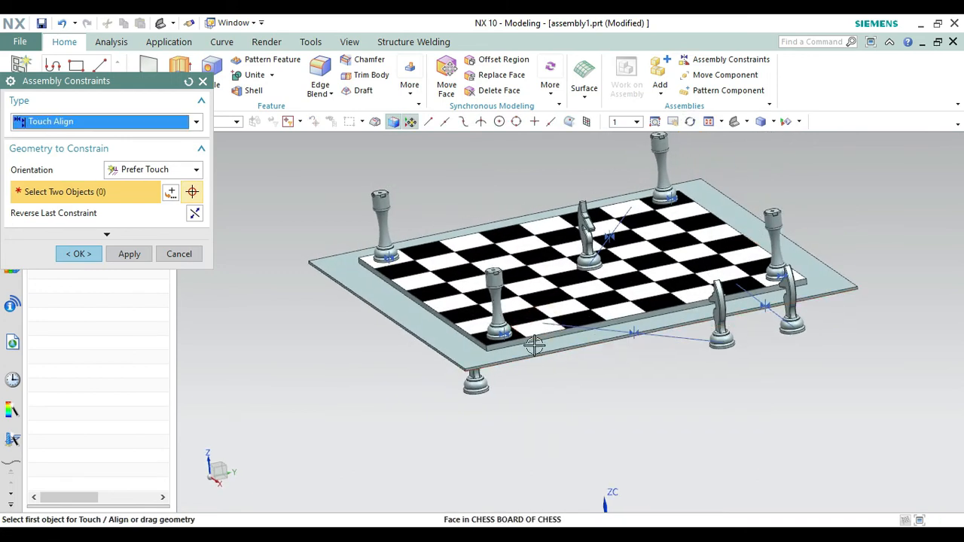
# - Touch-align the black square beside the -X, -Y corner rook with the remaining horse's base, and accept the assembly constraints
pyautogui.click(690, 121)
pyautogui.press('Escape')
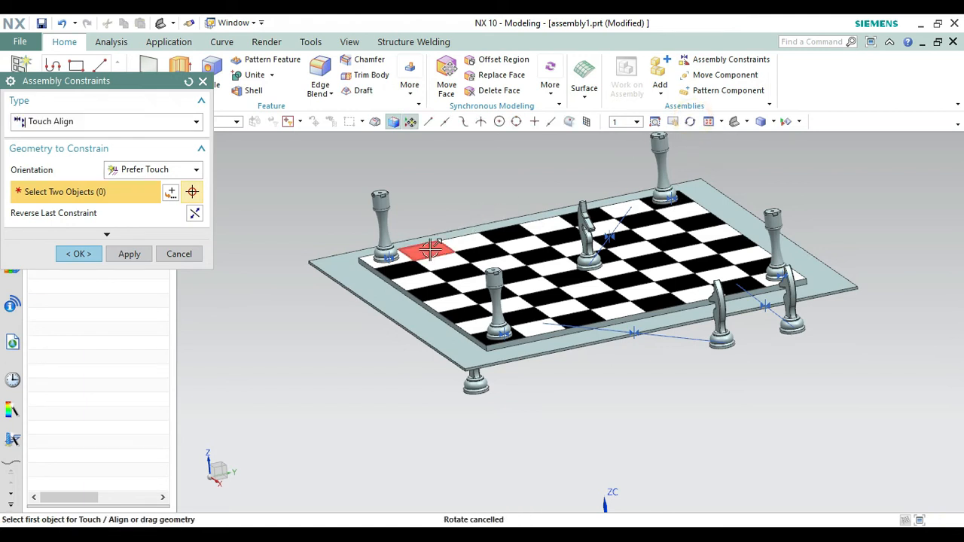
pyautogui.click(431, 248)
pyautogui.click(690, 122)
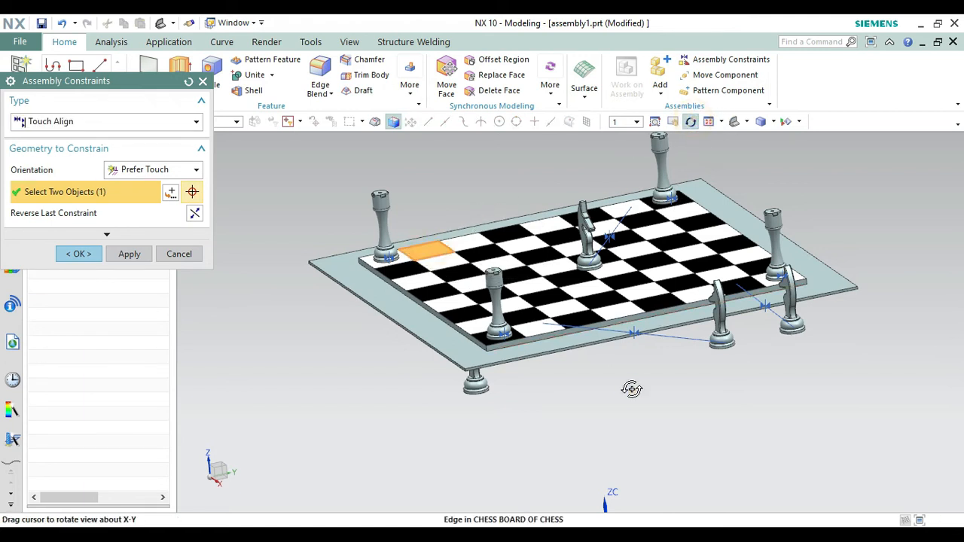
pyautogui.moveTo(630, 389); pyautogui.dragTo(616, 351)
pyautogui.press('Escape')
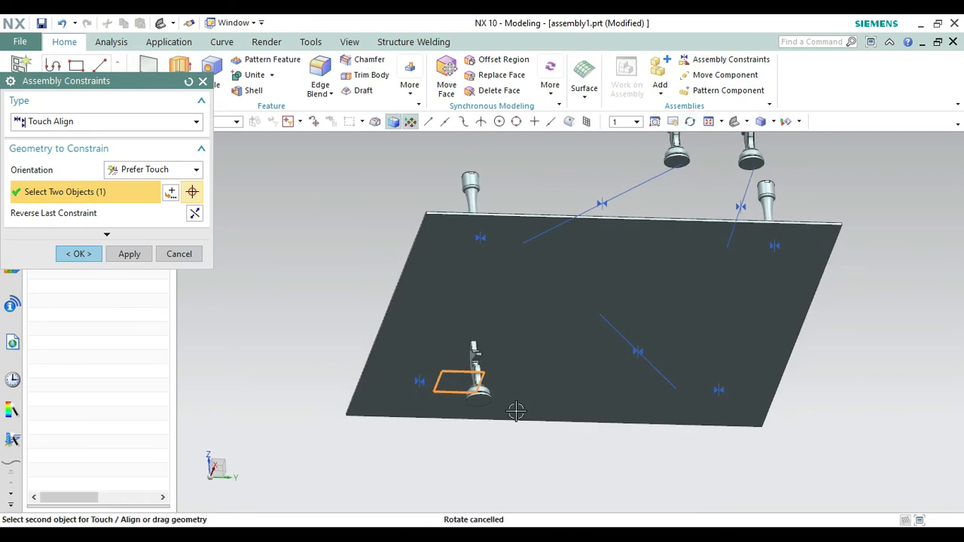
pyautogui.click(476, 401)
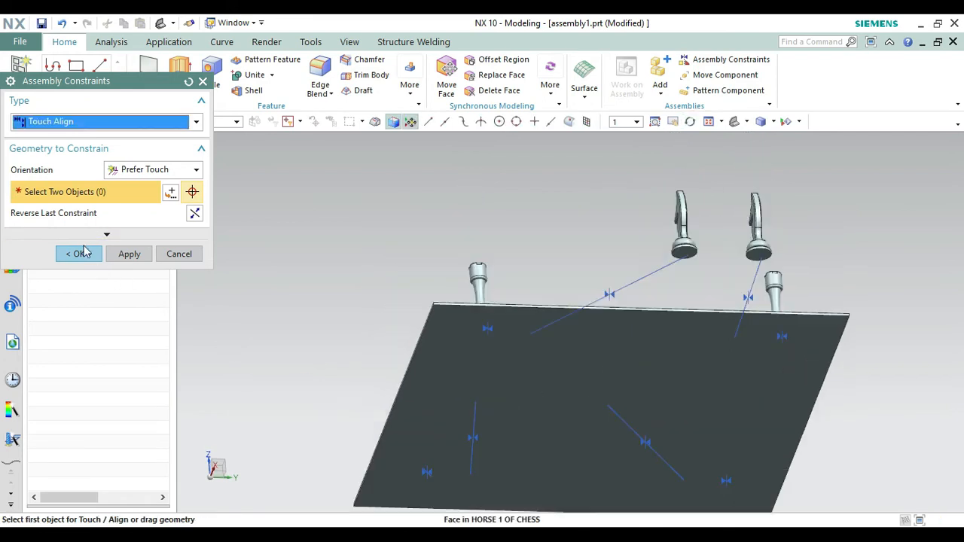
pyautogui.click(80, 254)
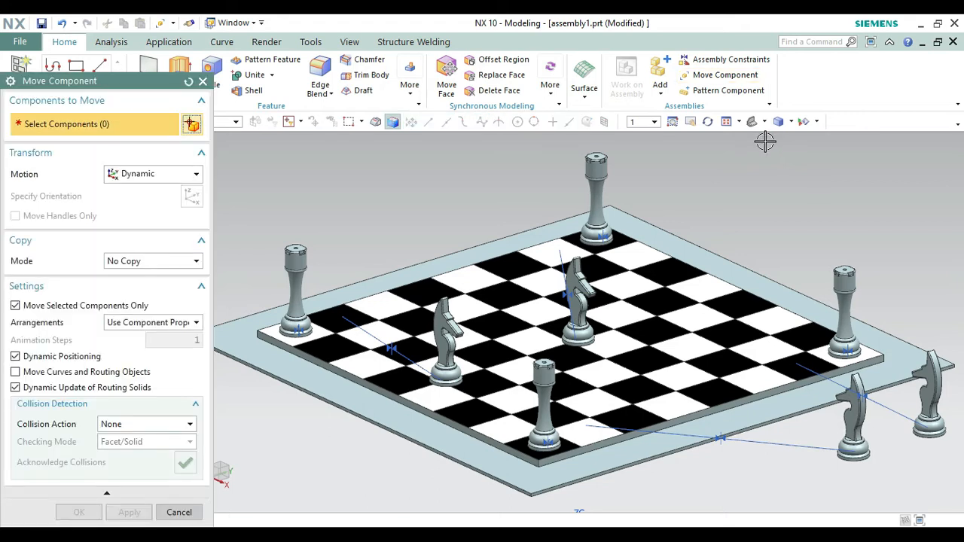
# - From the top view, move the unrotated horse nearer +Y to about X -176.7 and onto the white square beside the -X, +Y corner rook
pyautogui.click(763, 126)
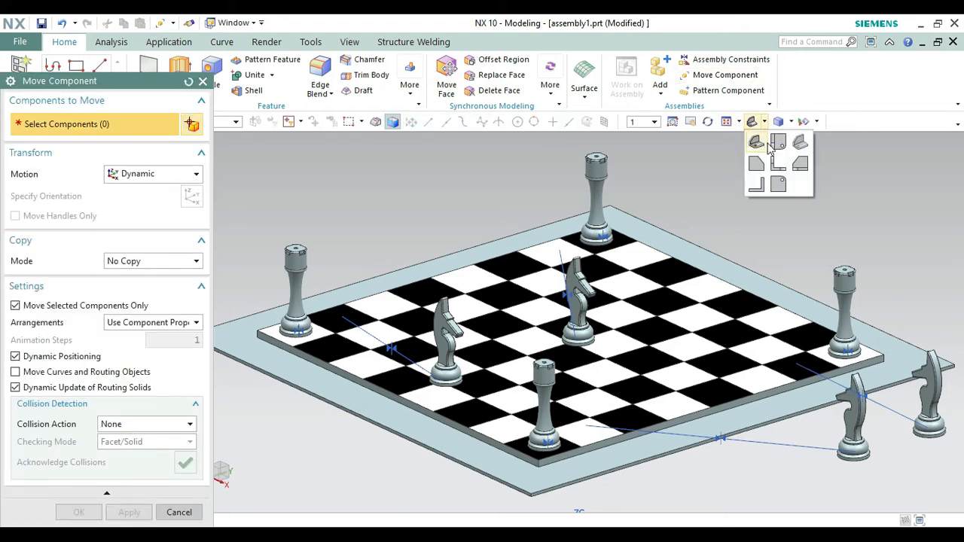
pyautogui.click(778, 143)
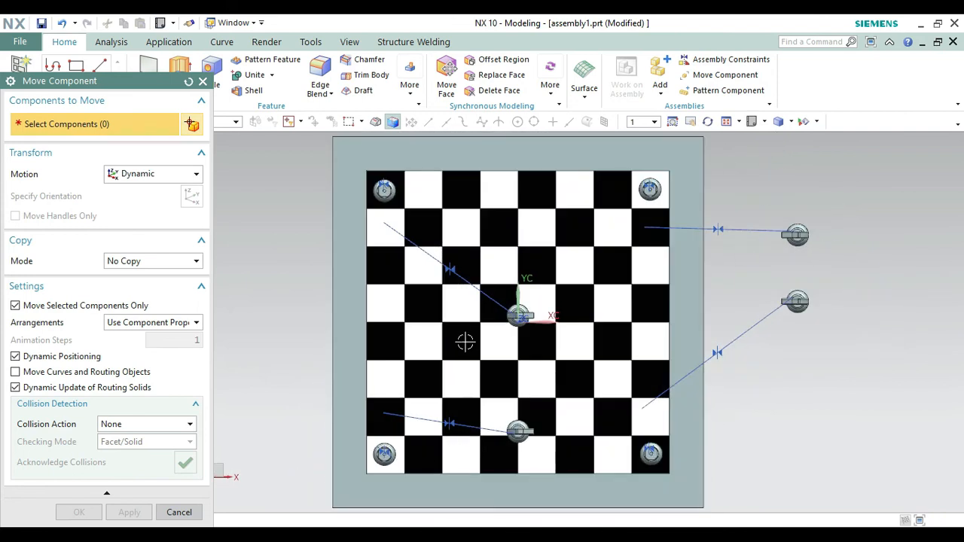
pyautogui.click(518, 315)
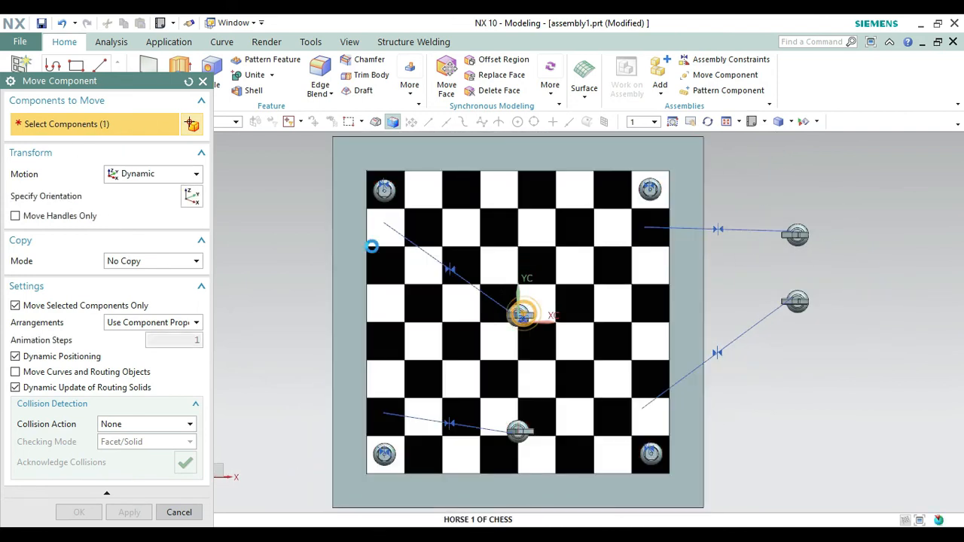
pyautogui.click(83, 196)
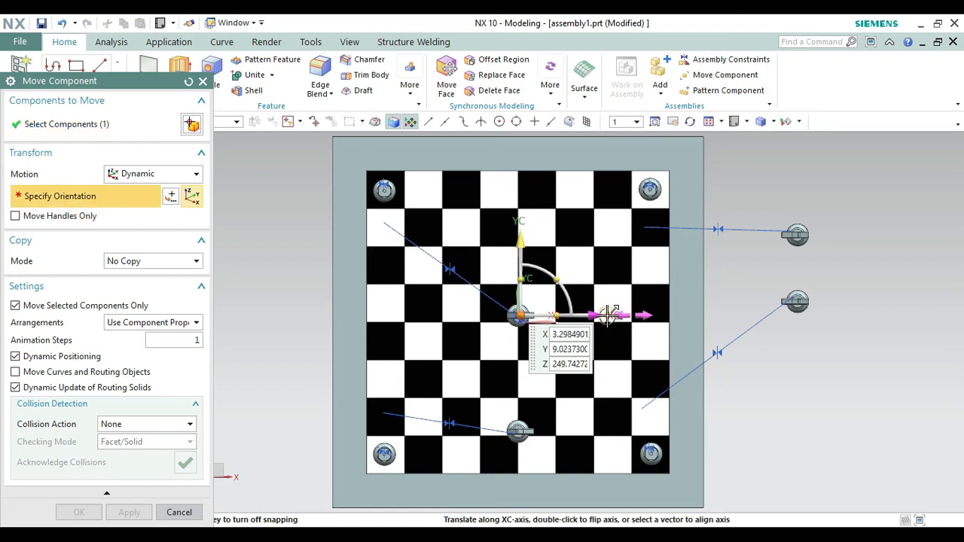
pyautogui.moveTo(612, 315); pyautogui.dragTo(453, 327)
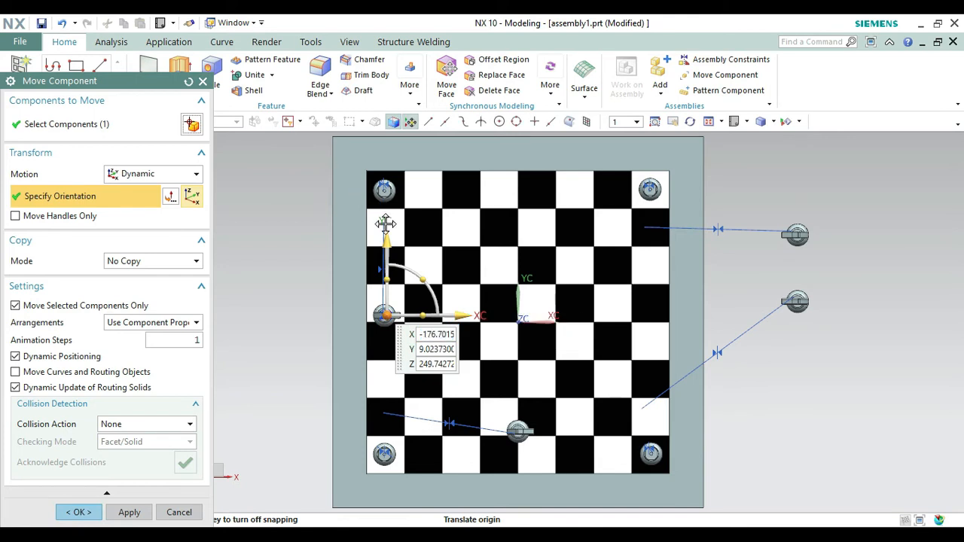
pyautogui.moveTo(386, 243); pyautogui.dragTo(389, 157)
pyautogui.click(128, 512)
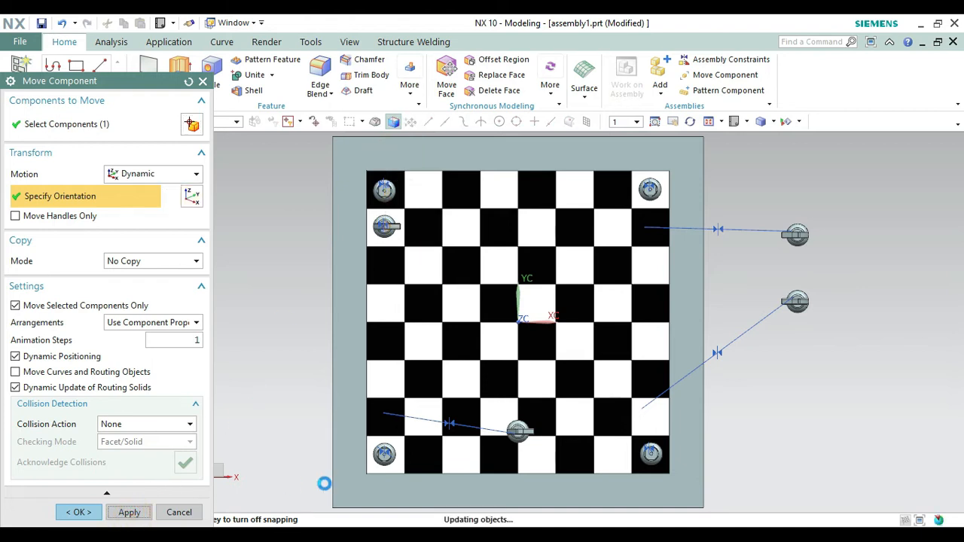
# - Move the other unrotated horse about 180 mm toward -X and center it on the black square beside the -X, -Y corner rook
pyautogui.click(520, 431)
pyautogui.click(107, 202)
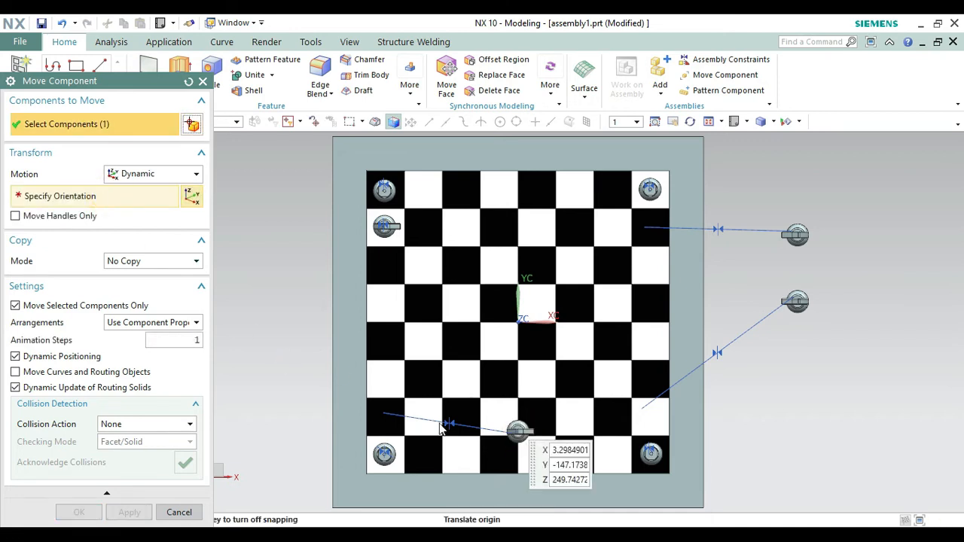
pyautogui.moveTo(605, 433); pyautogui.dragTo(452, 434)
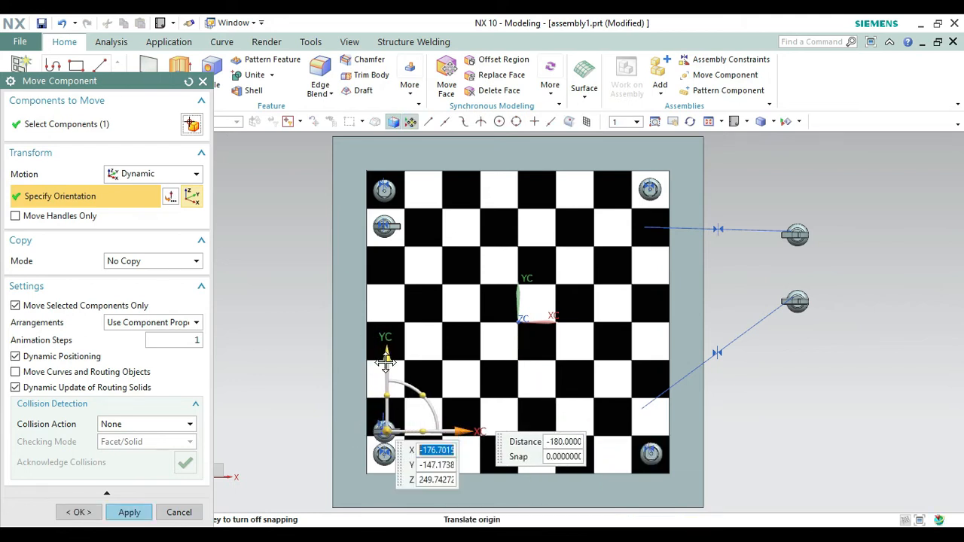
pyautogui.moveTo(387, 366); pyautogui.dragTo(393, 347)
pyautogui.click(129, 512)
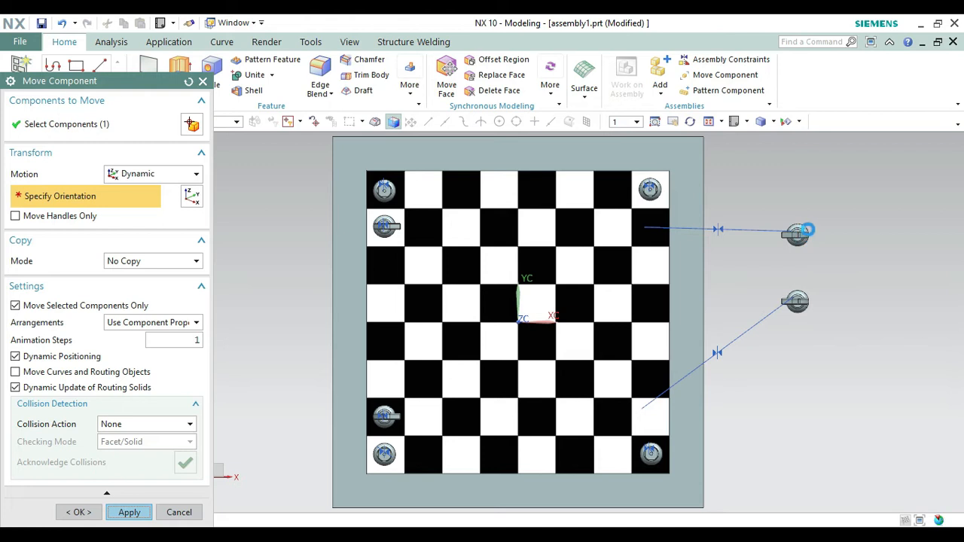
# - Move the rotated horse furthest toward +Y onto the black square beside the +X, +Y corner rook, at about X 173.3, Y 127.5
pyautogui.click(800, 233)
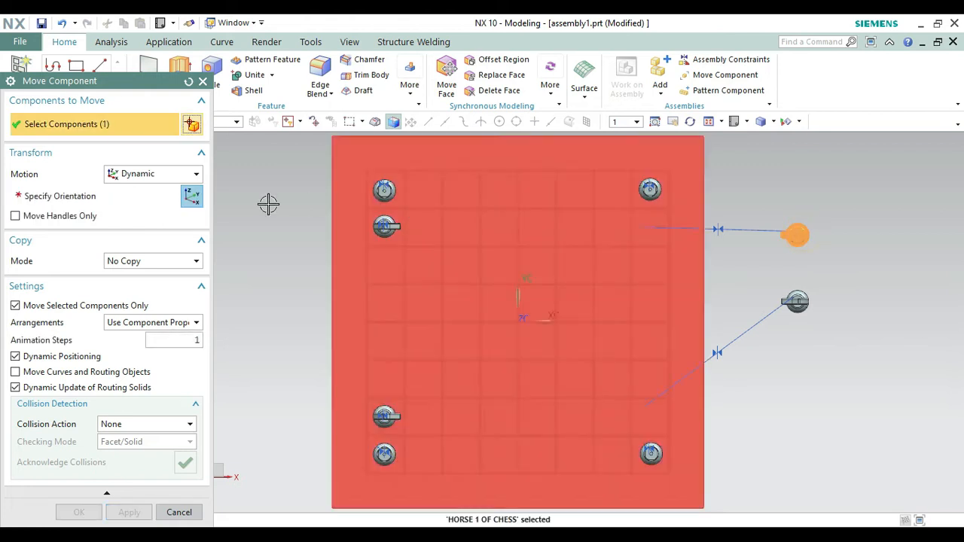
pyautogui.click(154, 202)
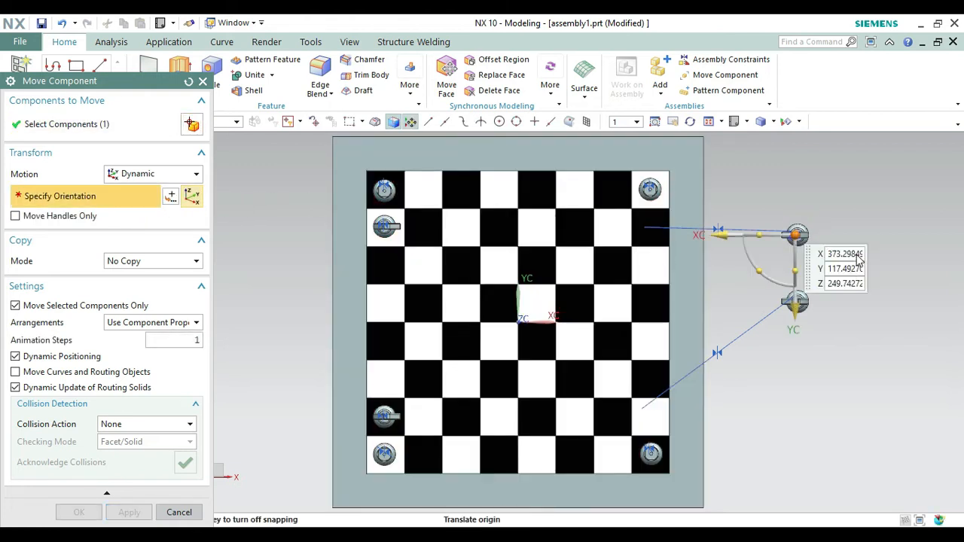
pyautogui.click(721, 234)
pyautogui.moveTo(672, 237); pyautogui.dragTo(581, 235)
pyautogui.click(648, 322)
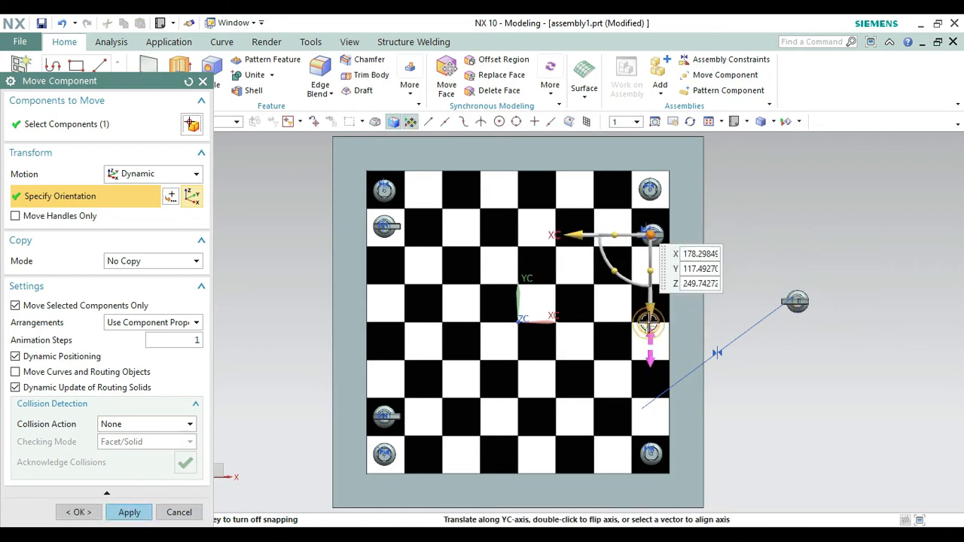
pyautogui.moveTo(648, 322); pyautogui.dragTo(646, 297)
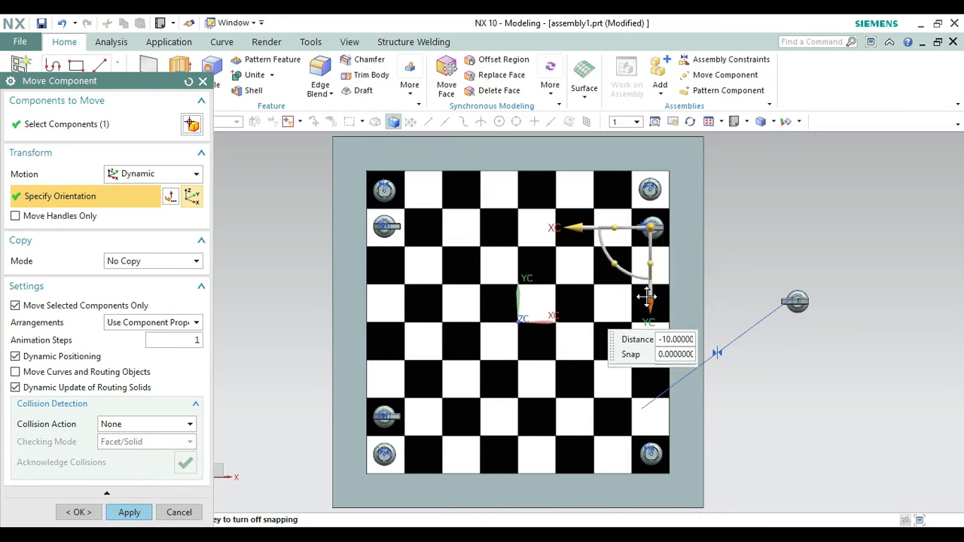
pyautogui.moveTo(577, 226)
pyautogui.mouseDown()
pyautogui.moveTo(565, 226)
pyautogui.moveTo(578, 226)
pyautogui.mouseUp()
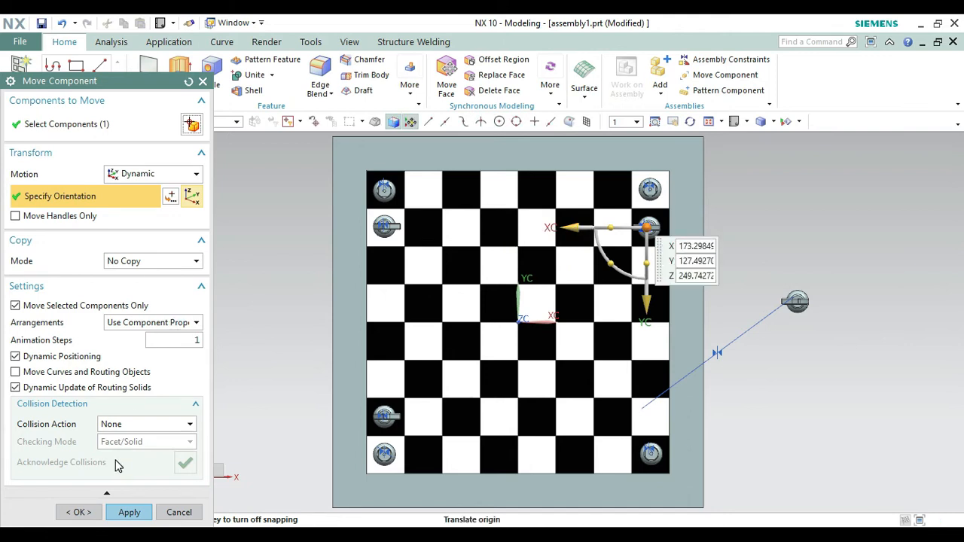
pyautogui.click(129, 512)
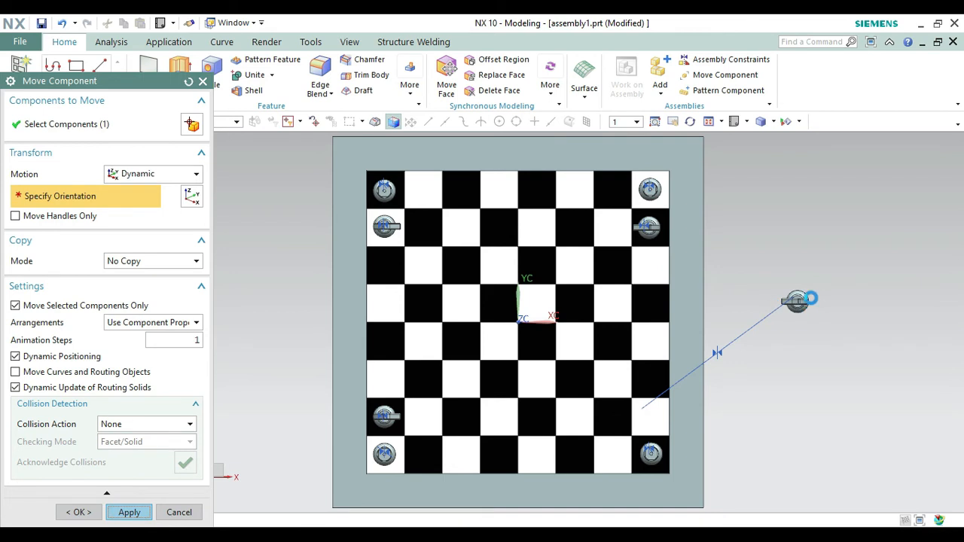
# - Move the last rotated horse onto the white square beside the +X, -Y corner rook, at about Y -127.2, and finish moving components
pyautogui.click(798, 301)
pyautogui.click(101, 197)
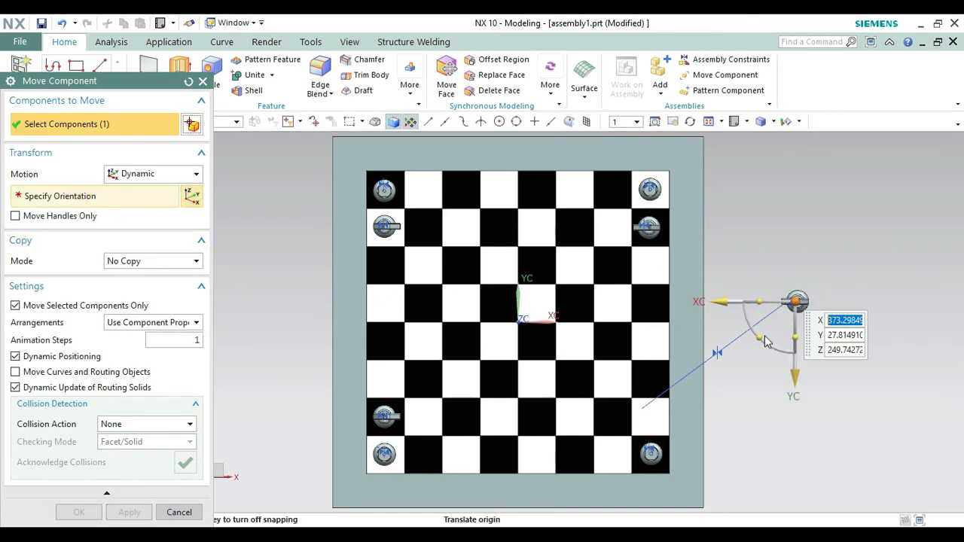
pyautogui.moveTo(712, 301); pyautogui.dragTo(577, 312)
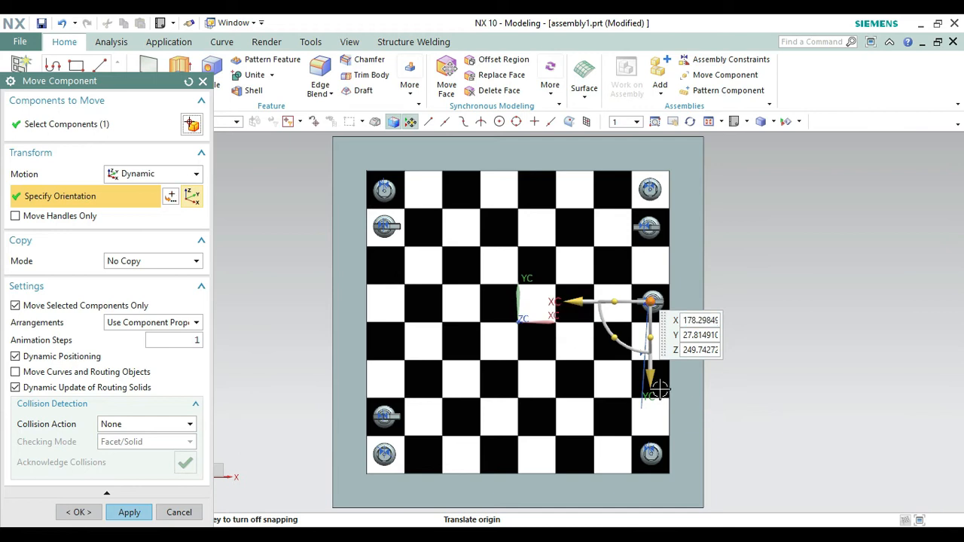
pyautogui.moveTo(651, 386); pyautogui.dragTo(648, 418)
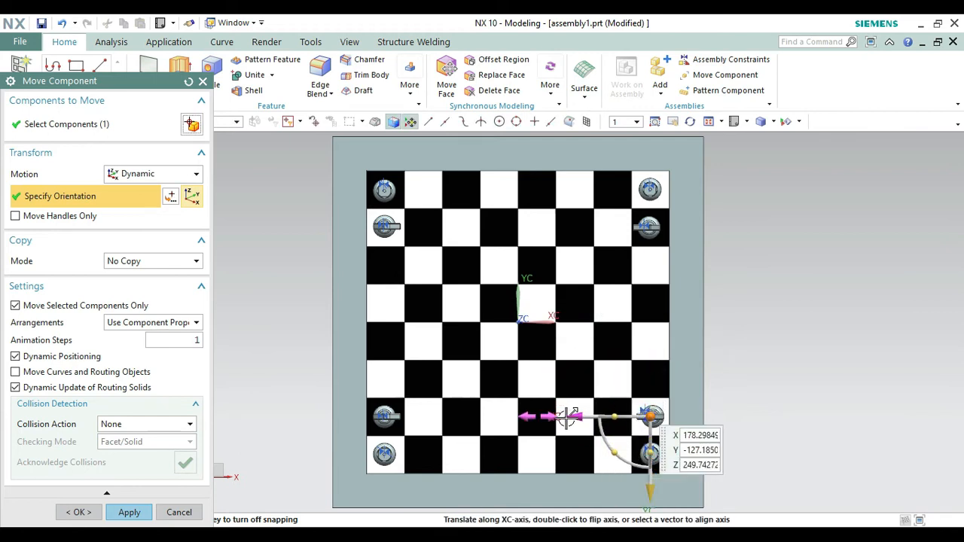
pyautogui.moveTo(566, 418); pyautogui.dragTo(564, 418)
pyautogui.moveTo(578, 414); pyautogui.dragTo(646, 415)
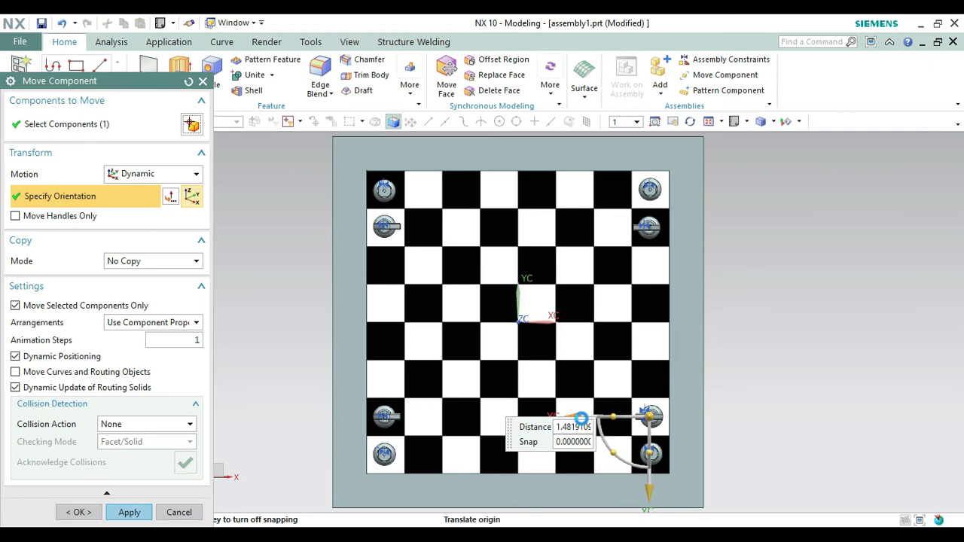
pyautogui.click(78, 512)
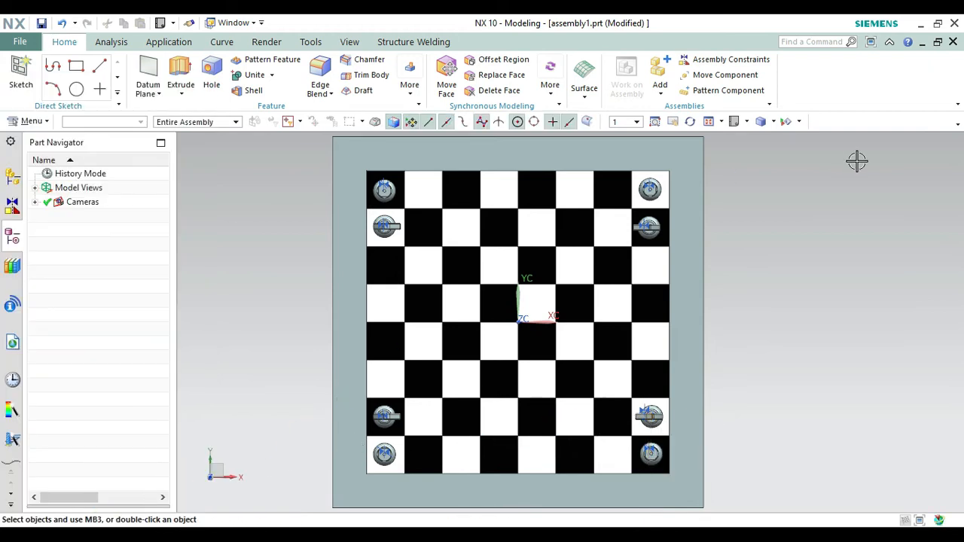
# - Add the BISHOA NX part as a new component with a duplicate count of 4, accepting overlaid duplicates
pyautogui.press('Home')
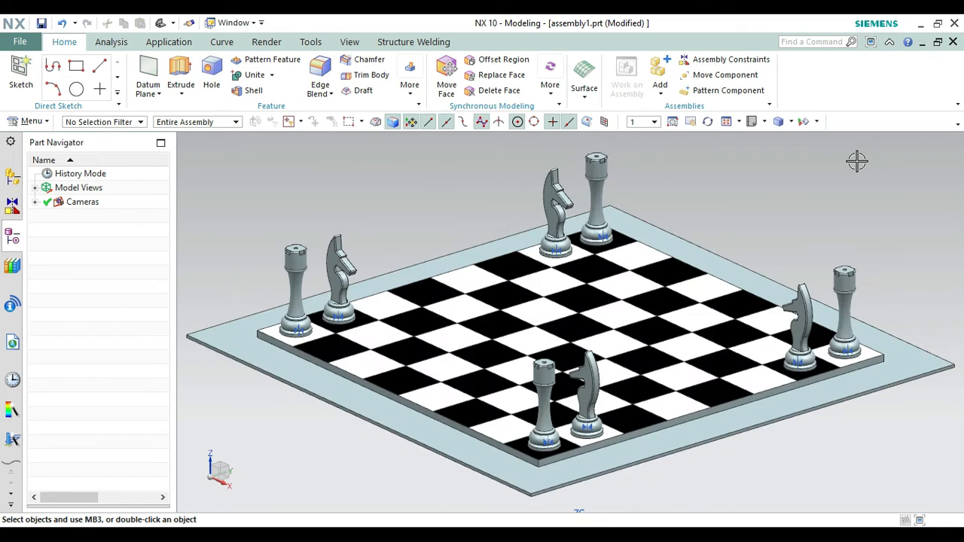
pyautogui.click(659, 66)
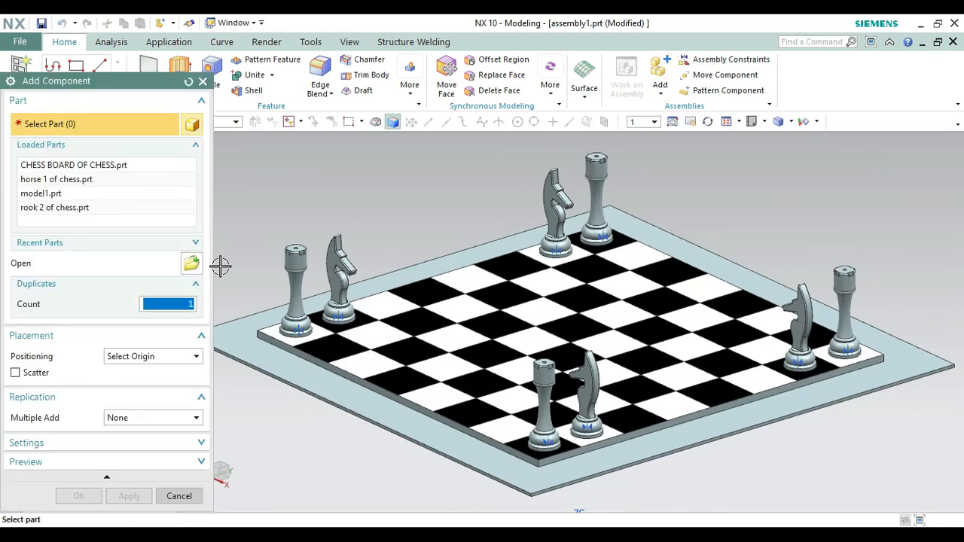
pyautogui.click(192, 262)
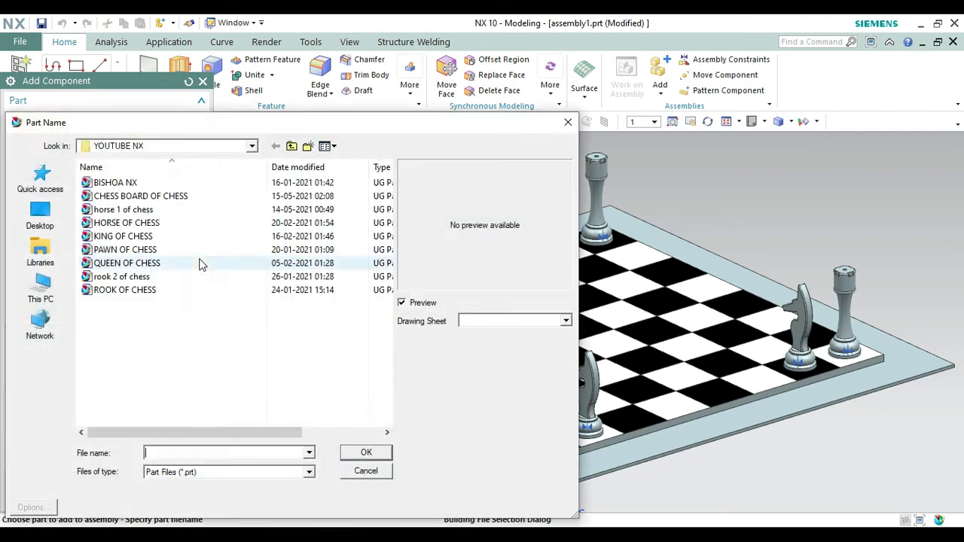
pyautogui.click(136, 185)
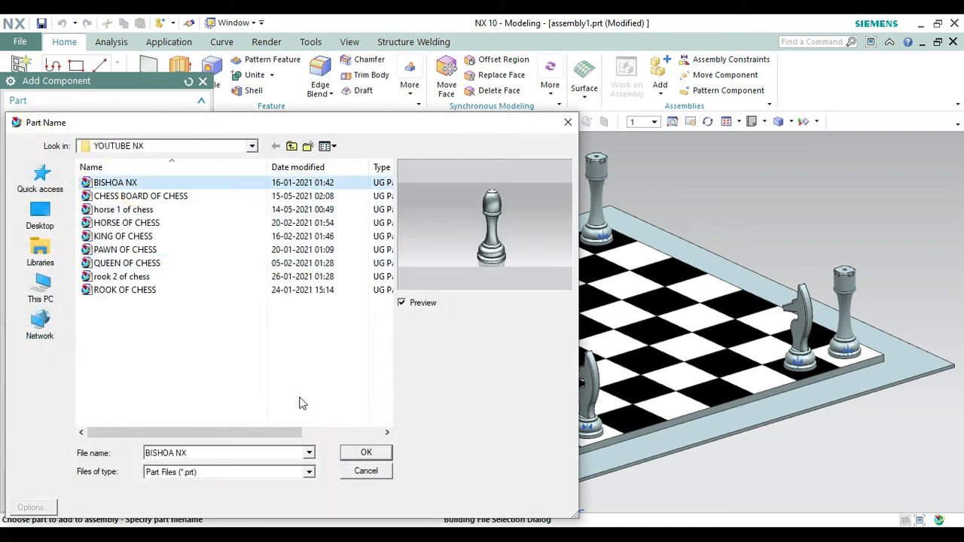
pyautogui.click(367, 452)
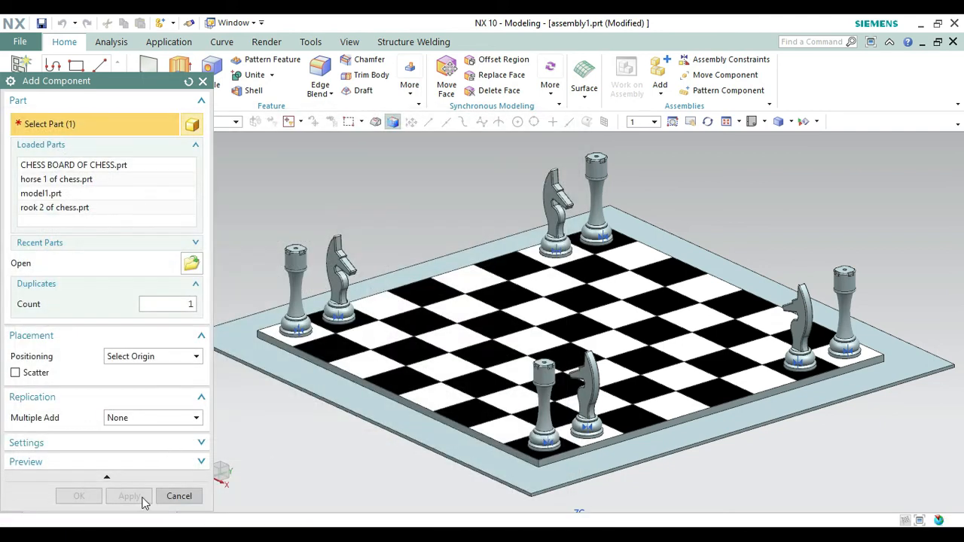
pyautogui.doubleClick(188, 304)
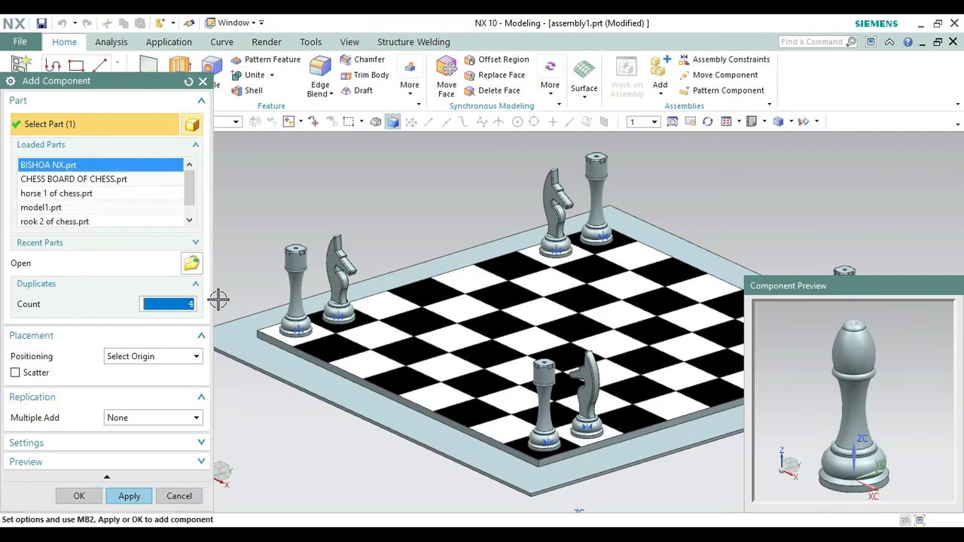
pyautogui.click(79, 496)
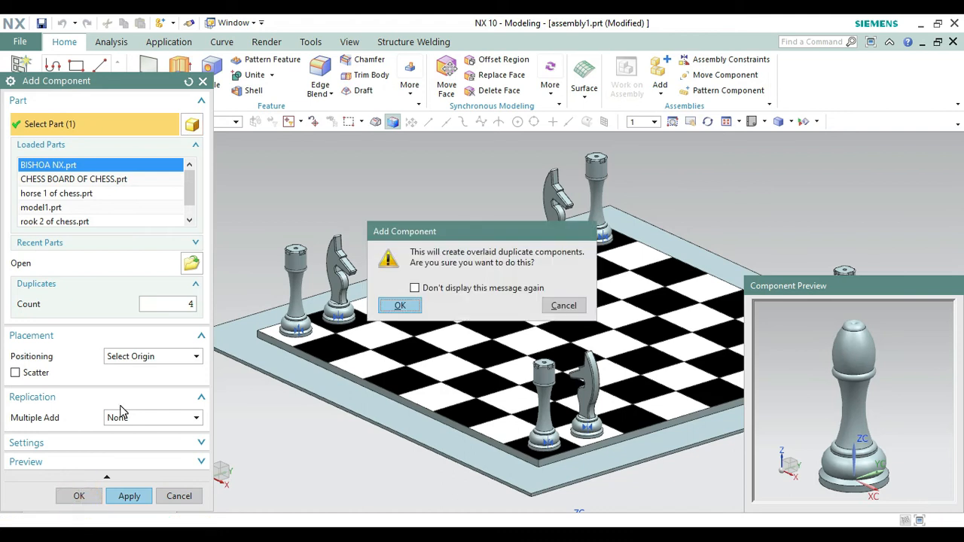
pyautogui.click(400, 306)
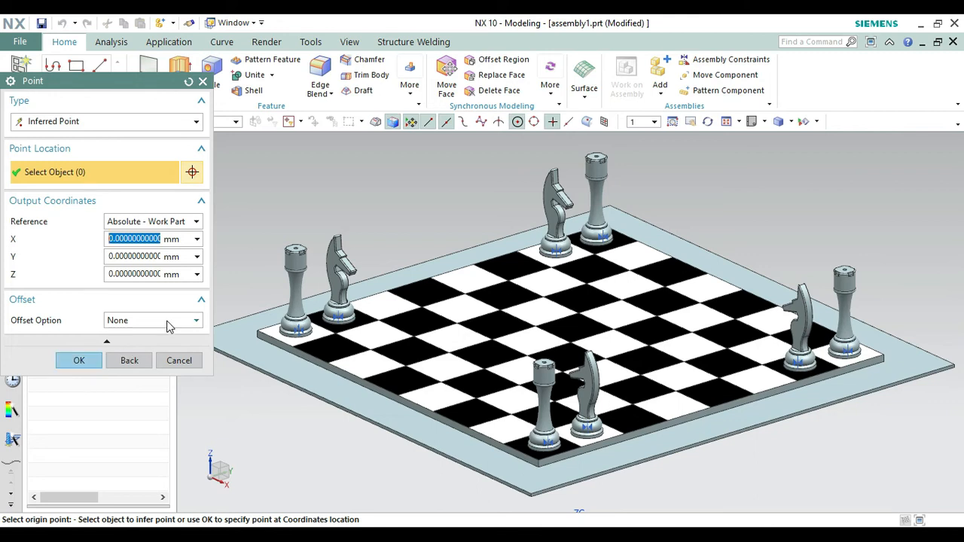
# - Place the four bishops at a cursor location in the empty space beyond the board's -X side
pyautogui.click(191, 123)
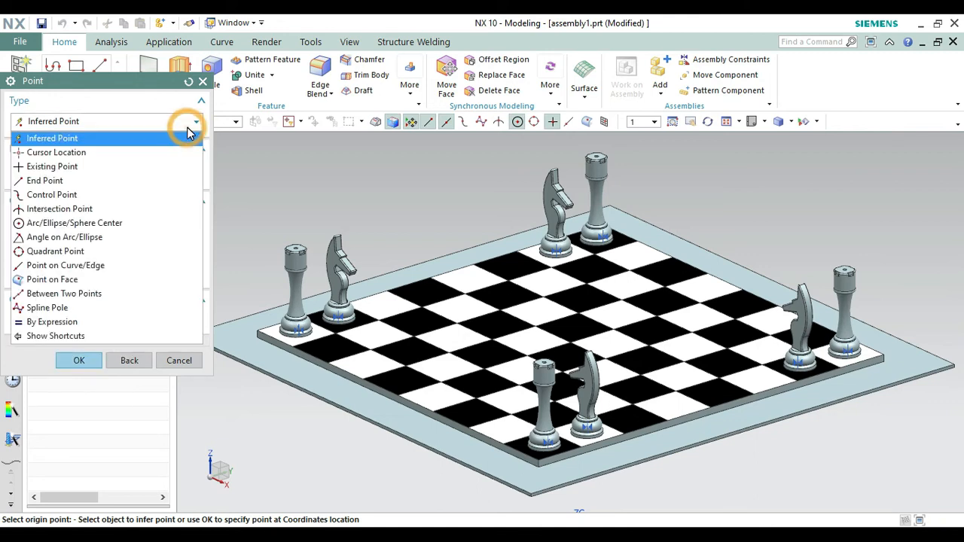
pyautogui.click(149, 154)
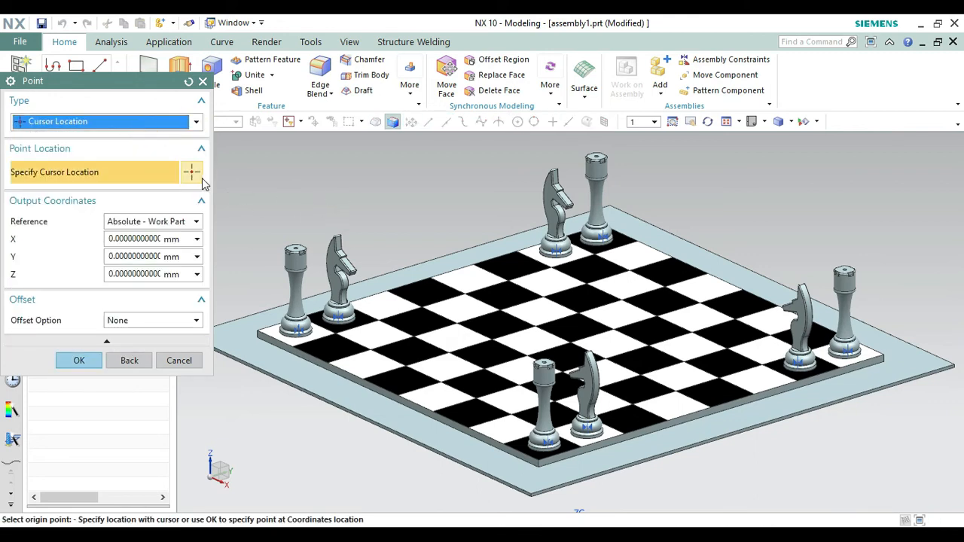
pyautogui.click(429, 186)
pyautogui.click(100, 361)
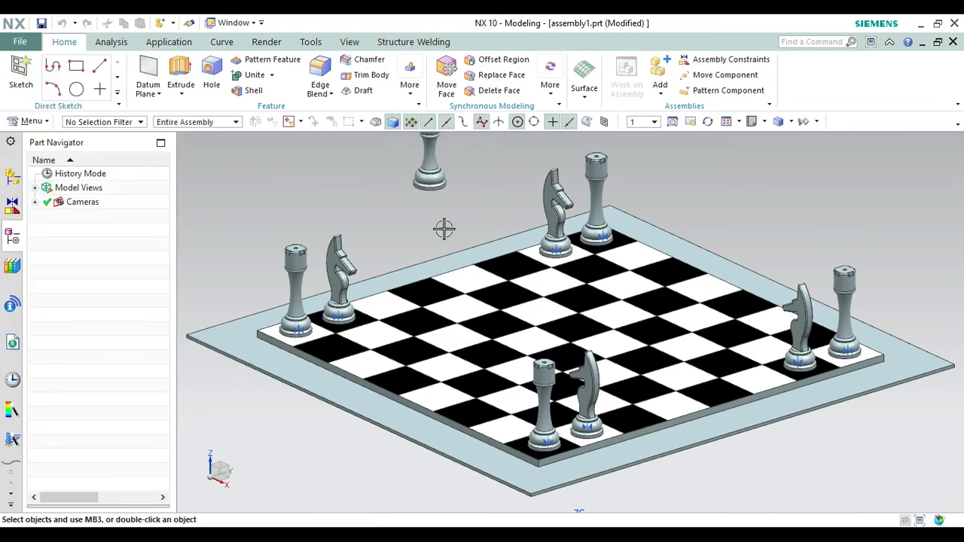
# - Move one of the overlaid bishops beyond the board's +Y side, to about X -306.4, Y 648.8, Z 58.7
pyautogui.click(728, 122)
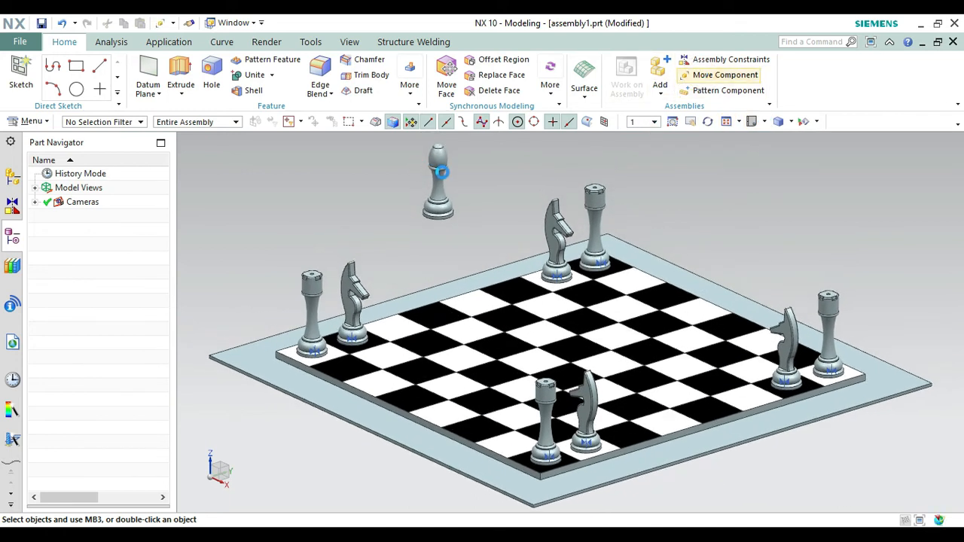
pyautogui.click(439, 177)
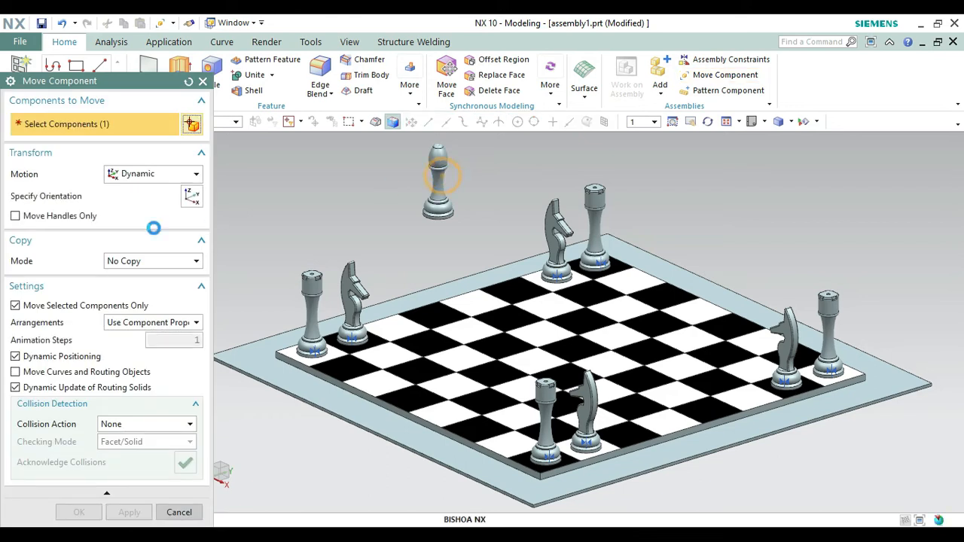
pyautogui.click(93, 198)
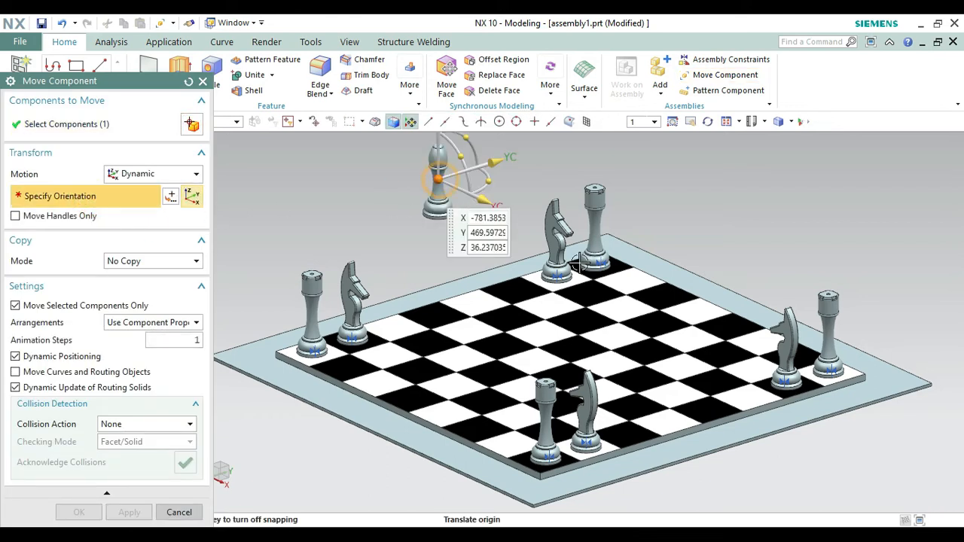
pyautogui.moveTo(579, 263); pyautogui.dragTo(799, 268)
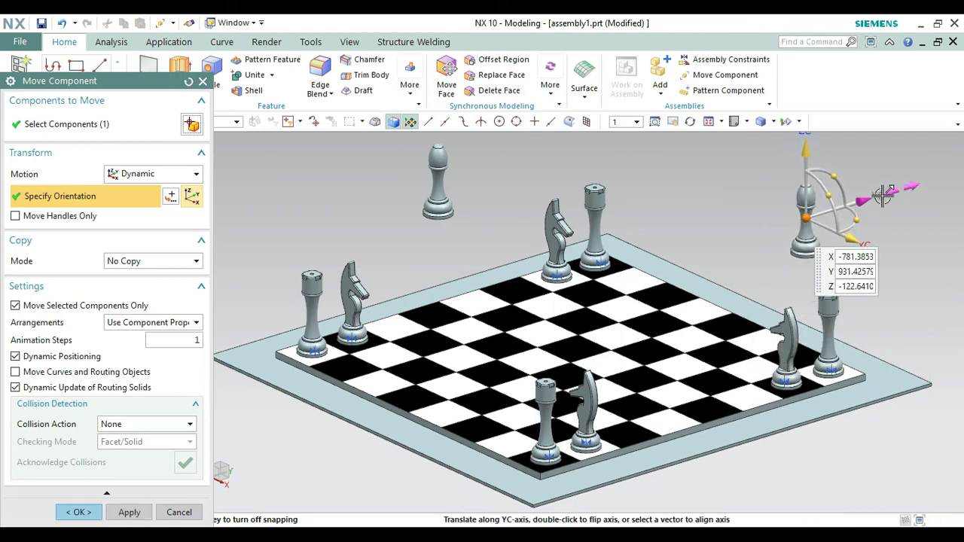
pyautogui.click(882, 196)
pyautogui.moveTo(883, 195); pyautogui.dragTo(573, 392)
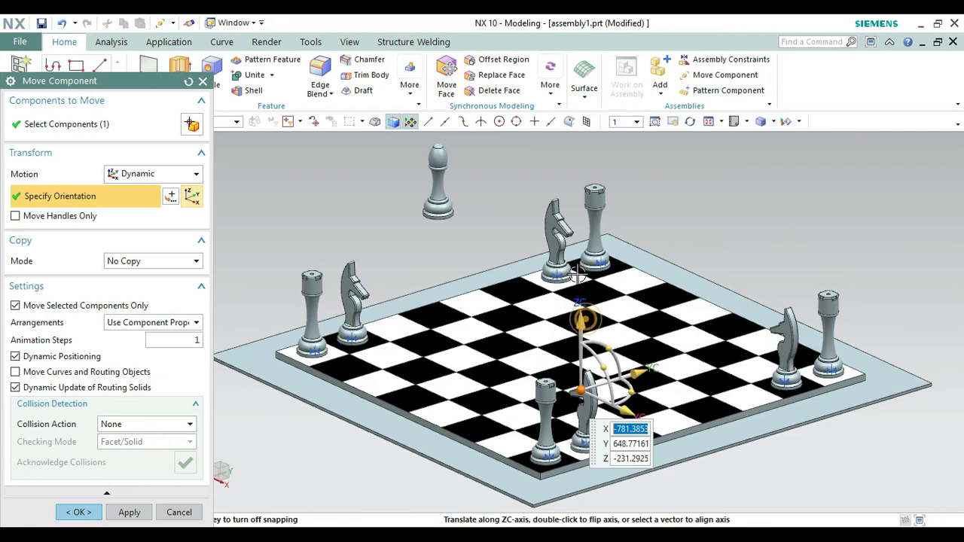
pyautogui.moveTo(578, 275); pyautogui.dragTo(613, 108)
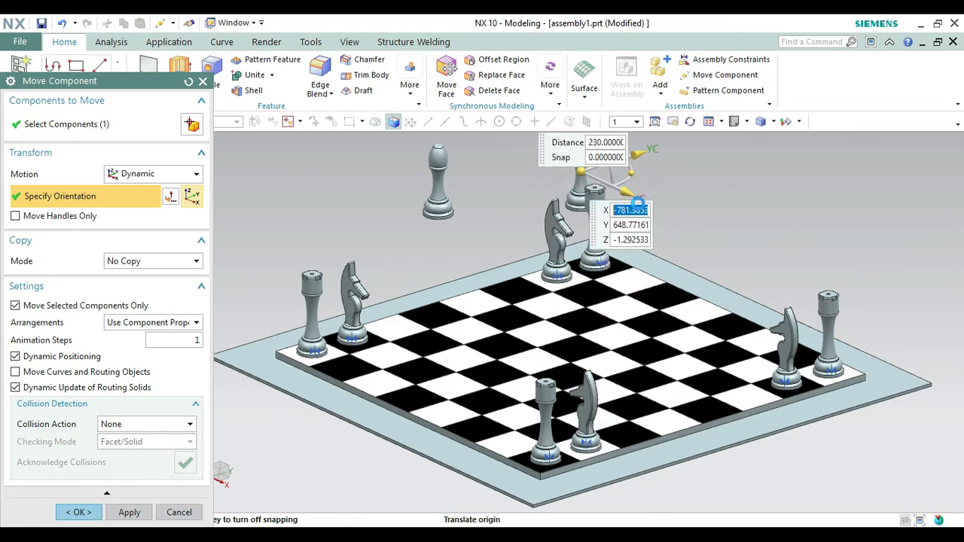
pyautogui.moveTo(639, 202); pyautogui.dragTo(960, 292)
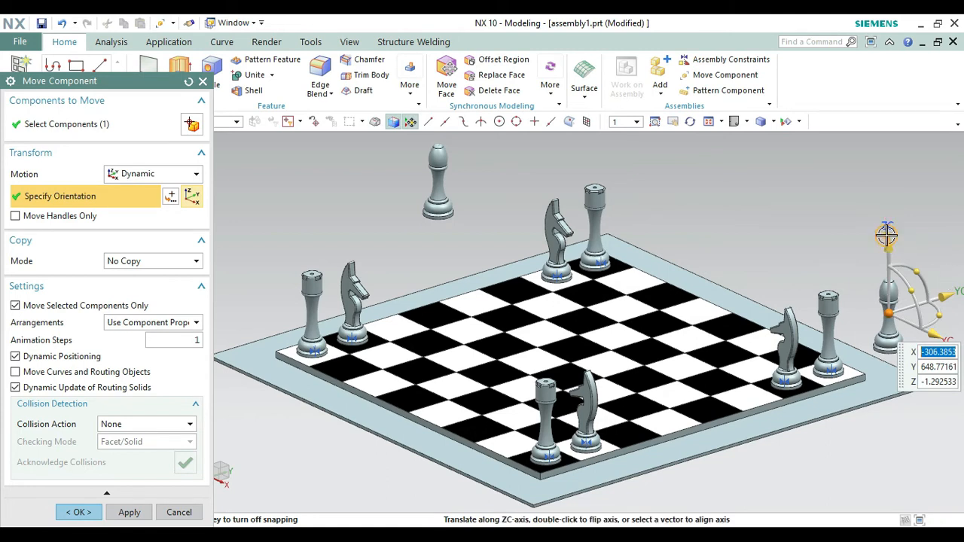
pyautogui.moveTo(886, 235); pyautogui.dragTo(887, 188)
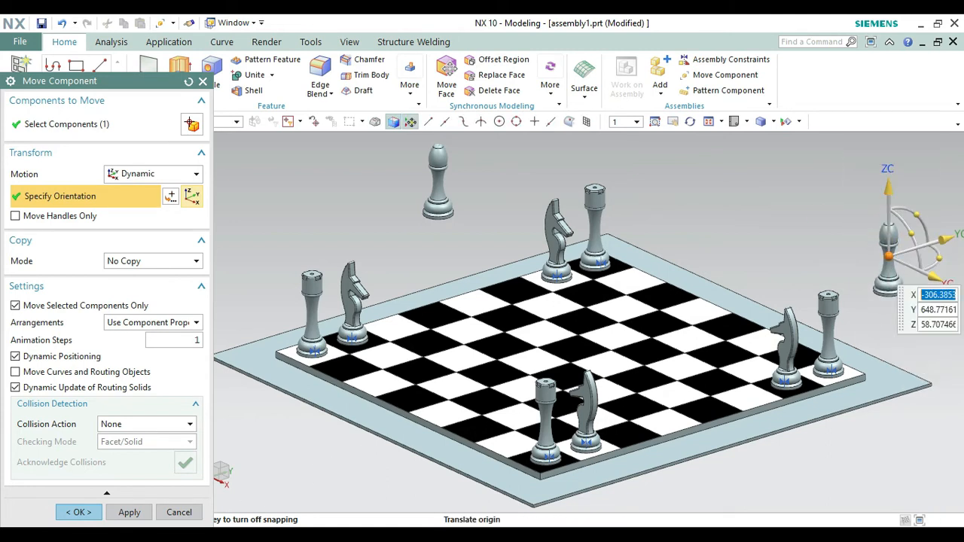
pyautogui.click(129, 512)
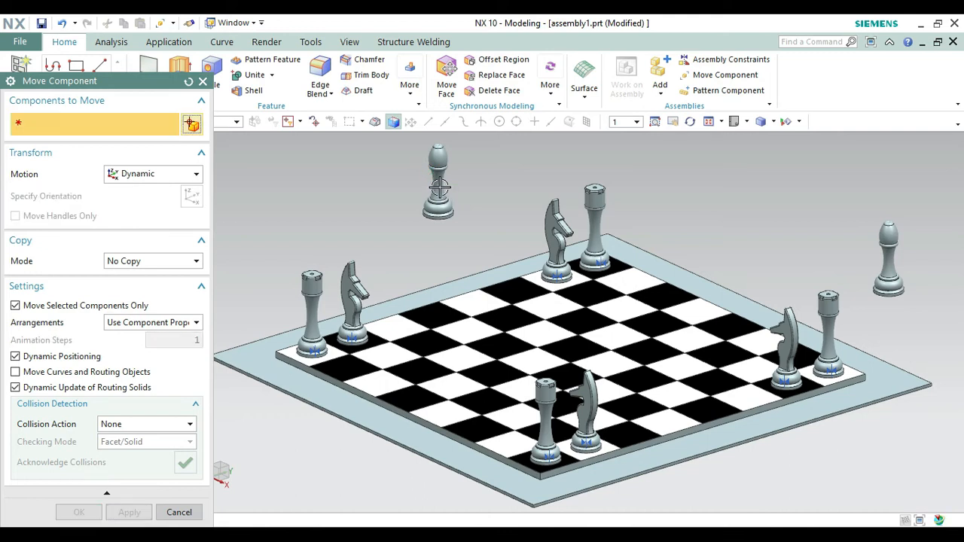
# - Move a second bishop off the overlaid stack to beside the first moved one, at about X -781.4, Y 973.1, Z -157.8
pyautogui.click(441, 180)
pyautogui.click(97, 200)
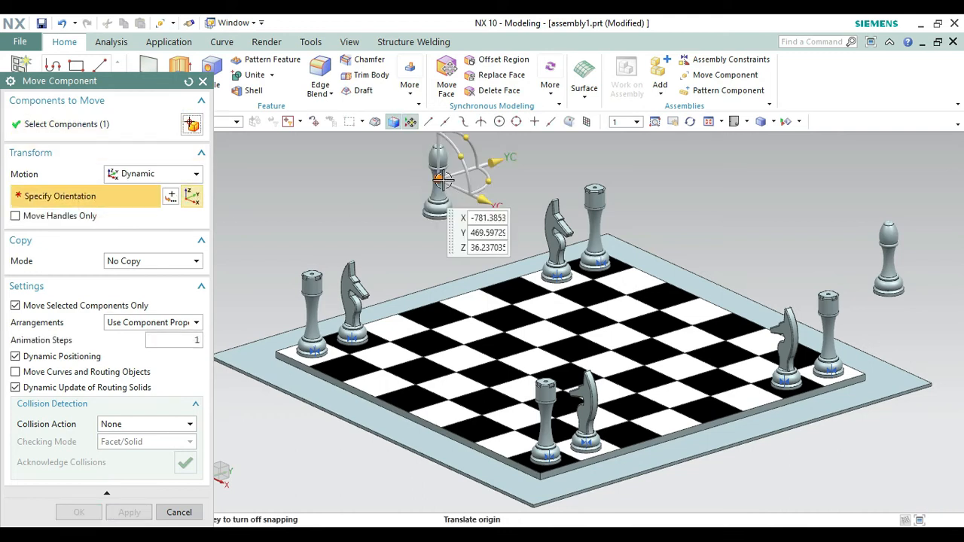
pyautogui.moveTo(783, 344); pyautogui.dragTo(841, 454)
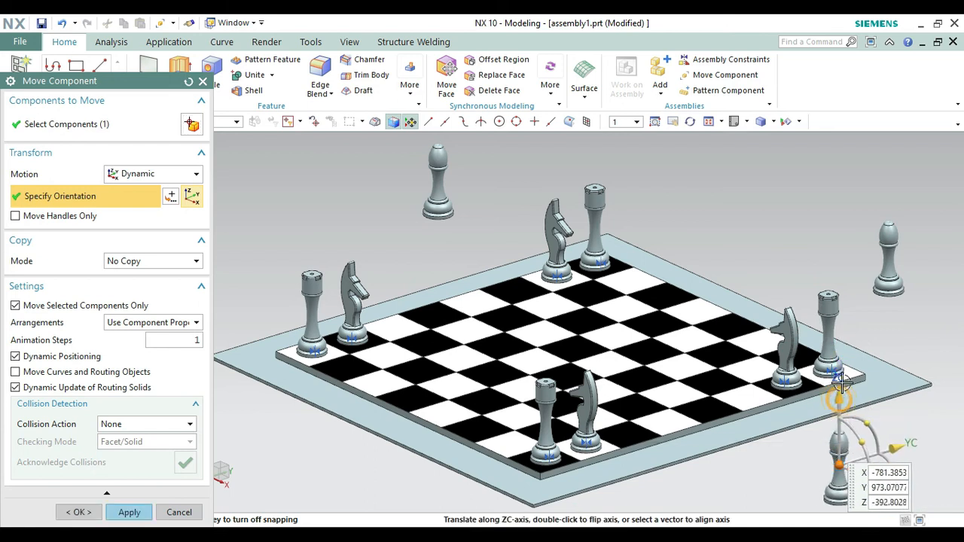
pyautogui.moveTo(838, 373); pyautogui.dragTo(858, 151)
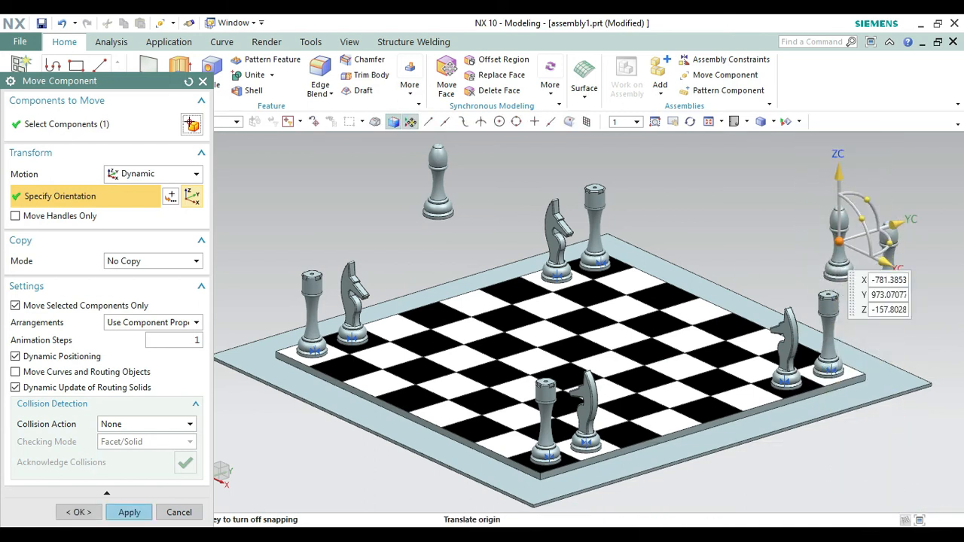
pyautogui.click(127, 512)
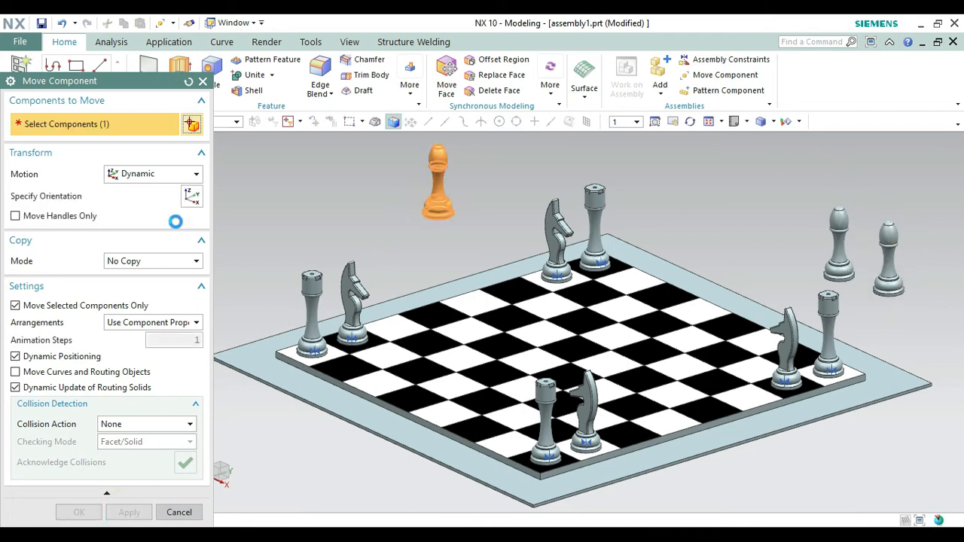
# - Move a third bishop off the stack toward the board's -X edge, at about X -636.4, Y 376.5, Z 68
pyautogui.click(108, 198)
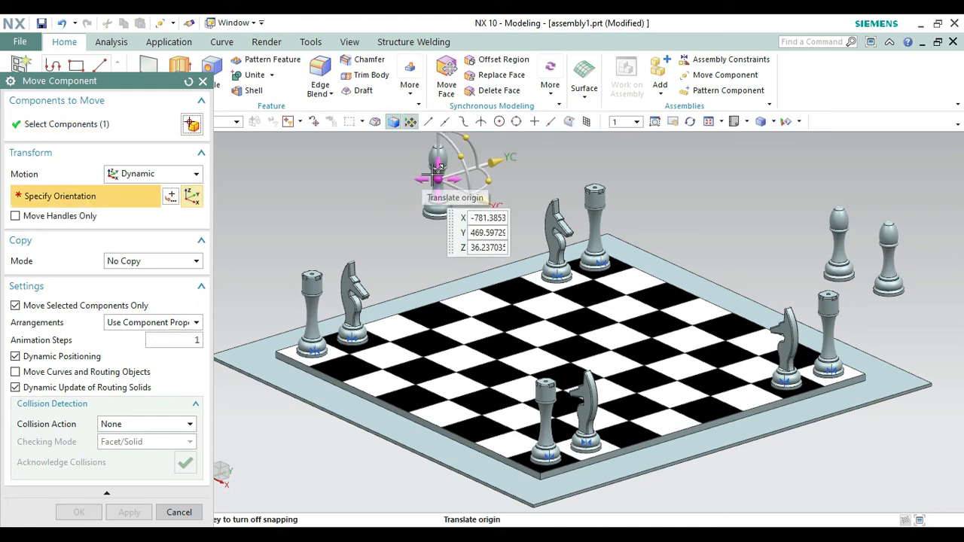
pyautogui.moveTo(437, 177); pyautogui.dragTo(540, 347)
pyautogui.moveTo(539, 280); pyautogui.dragTo(550, 136)
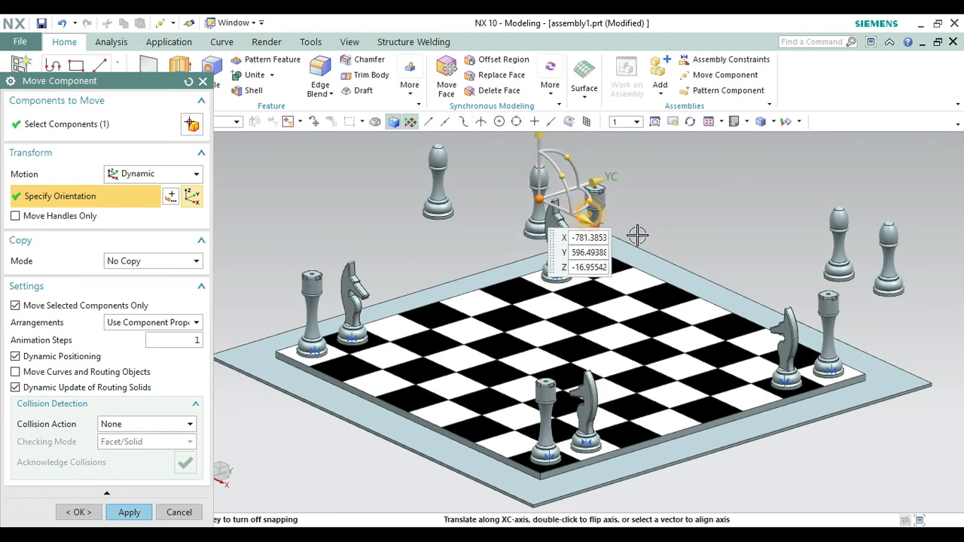
pyautogui.moveTo(637, 235); pyautogui.dragTo(728, 278)
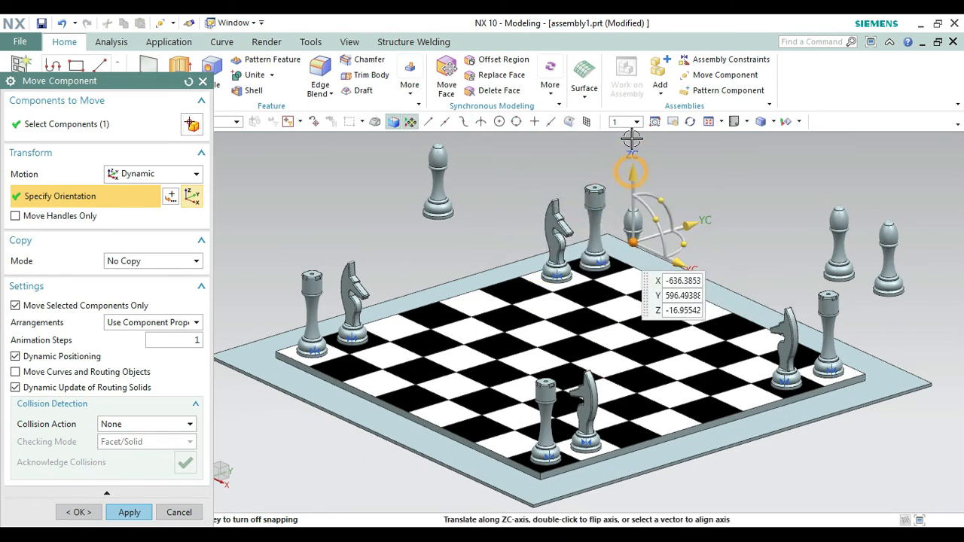
pyautogui.moveTo(631, 138); pyautogui.dragTo(554, 181)
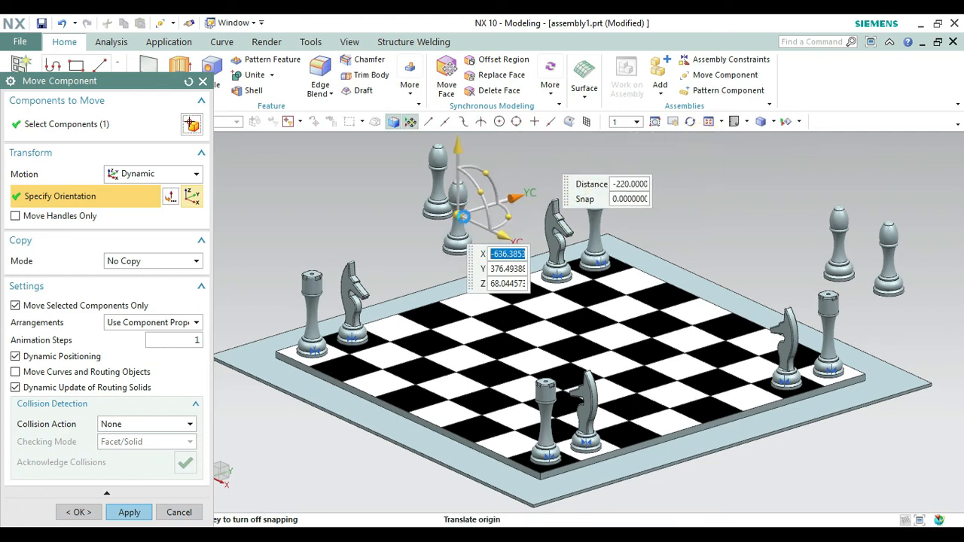
pyautogui.click(126, 512)
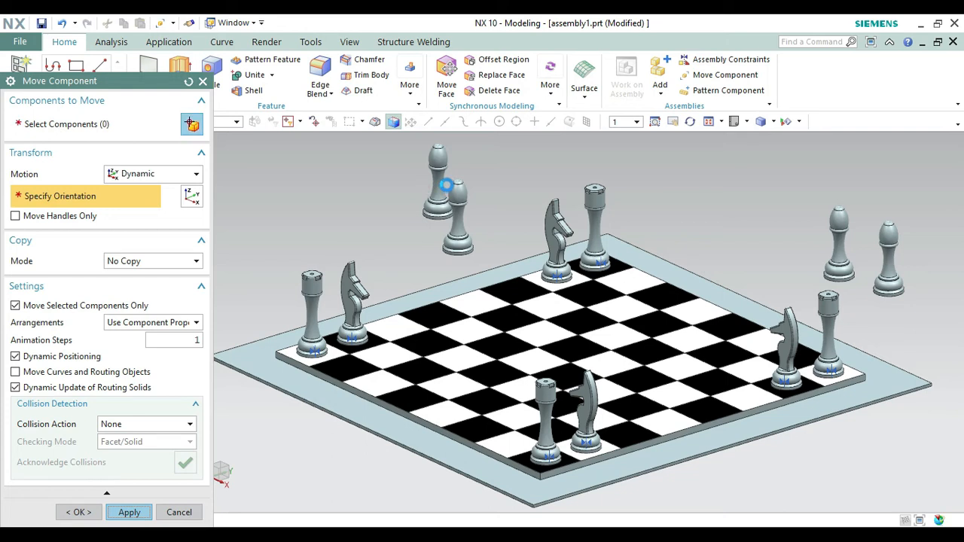
# - Move the remaining bishop beyond the -X side to about X -781.4, Y 374.1, Z 22.8, and finish moving components
pyautogui.click(446, 185)
pyautogui.click(72, 198)
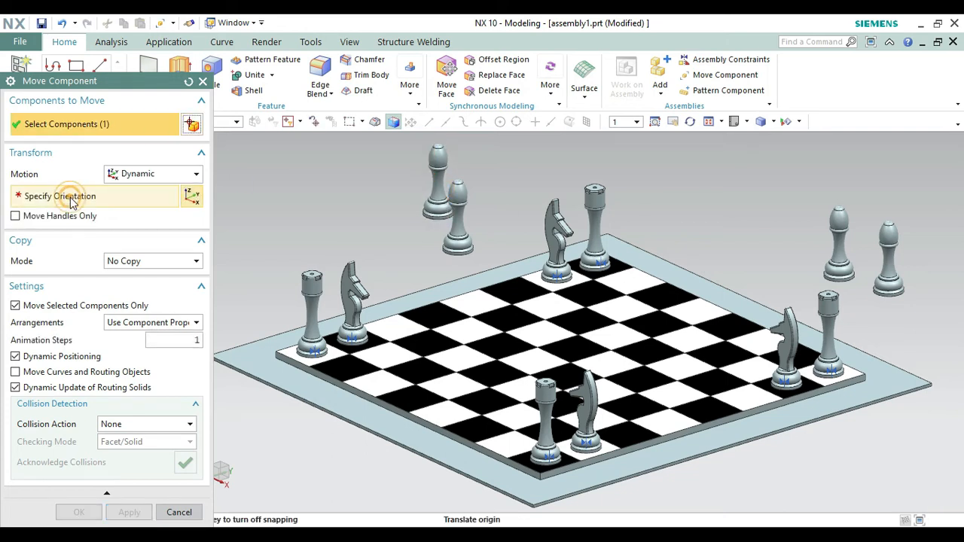
pyautogui.click(503, 154)
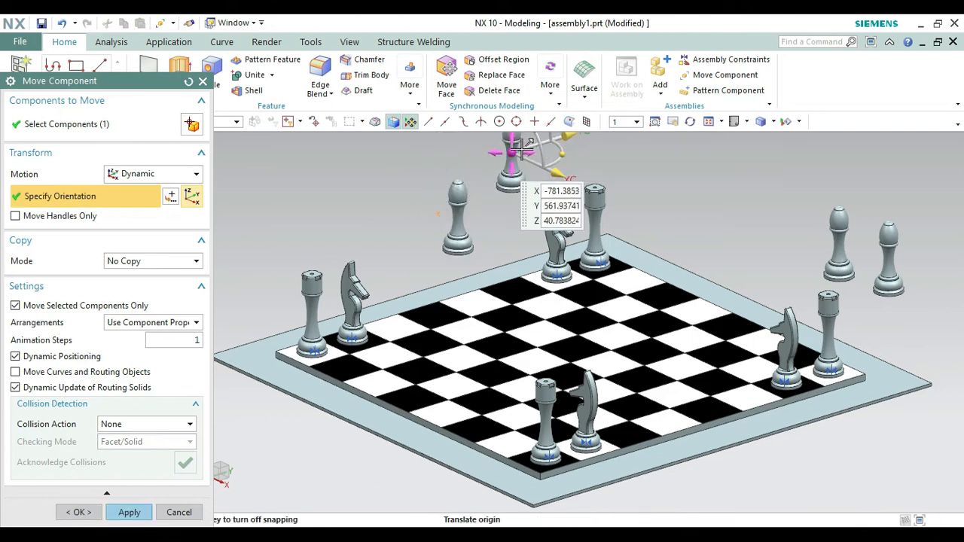
pyautogui.moveTo(520, 150); pyautogui.dragTo(262, 269)
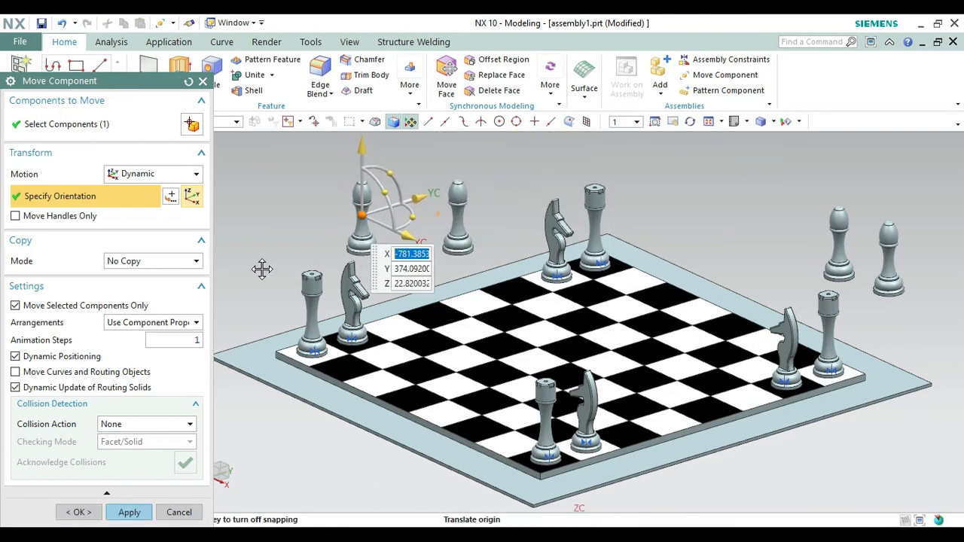
pyautogui.click(80, 511)
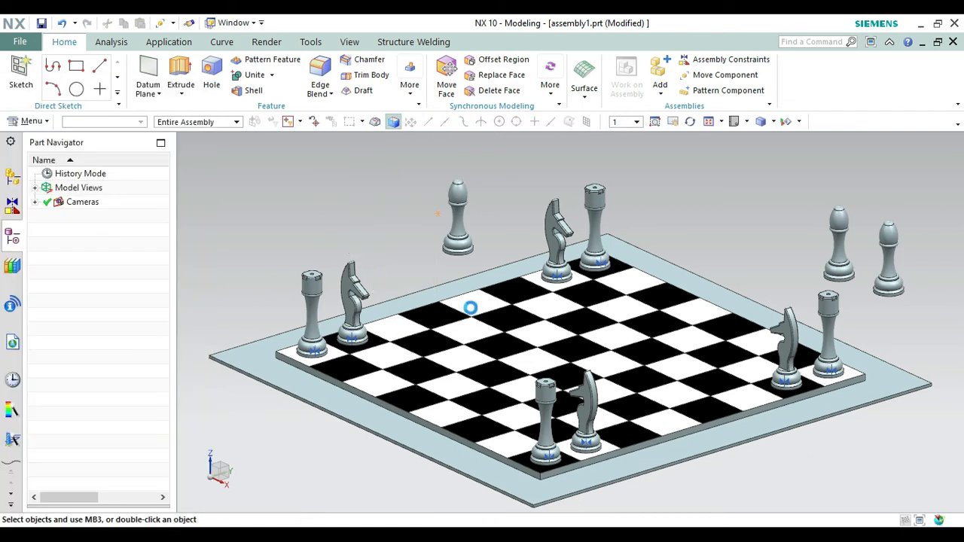
# - Add a Touch Align constraint between the black square beside the -X, +Y corner horse and the base face of the bishop nearest the -X edge
pyautogui.click(730, 62)
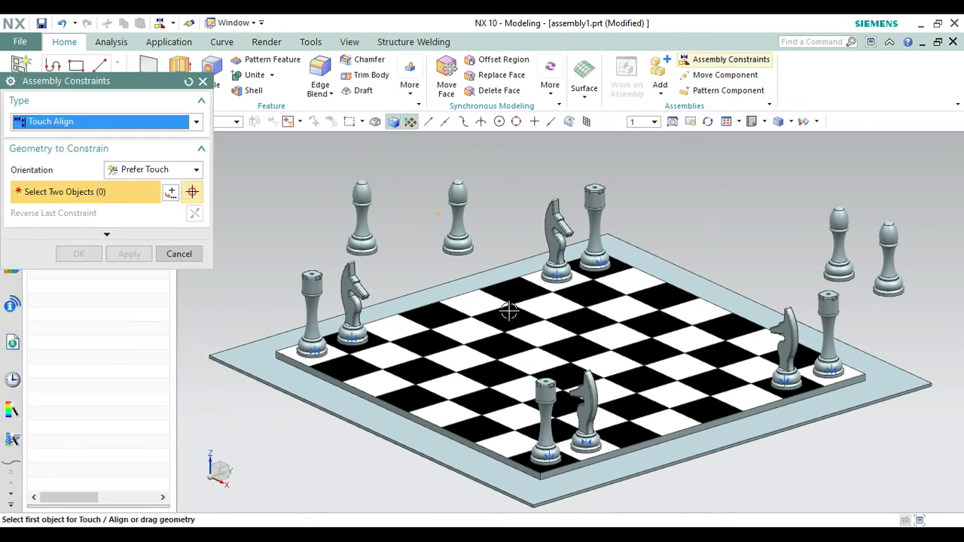
pyautogui.click(520, 290)
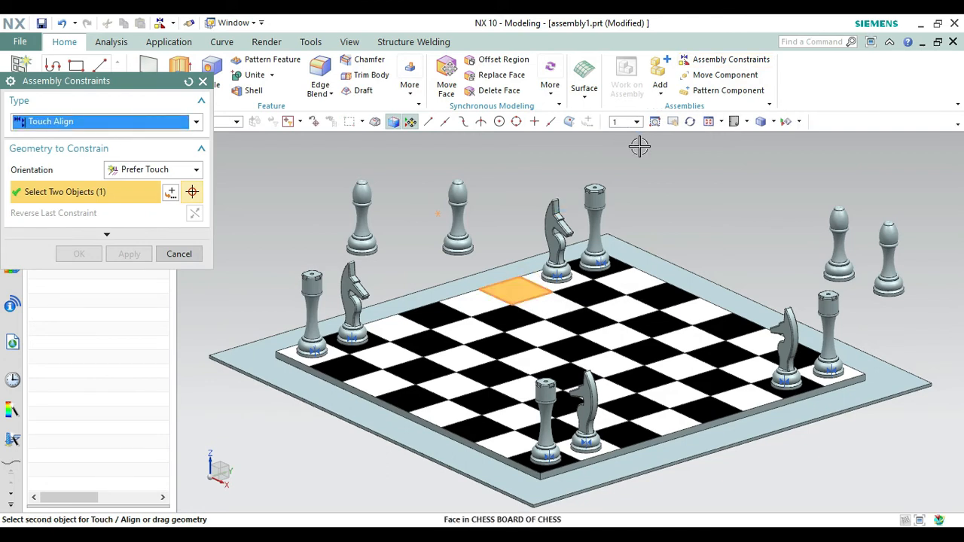
pyautogui.moveTo(507, 183); pyautogui.dragTo(495, 187)
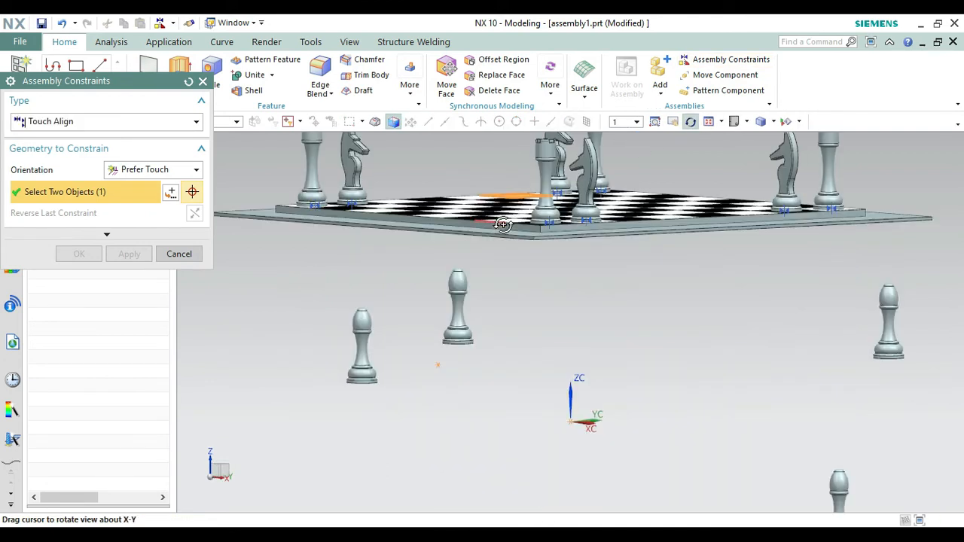
pyautogui.moveTo(494, 187); pyautogui.dragTo(511, 258, button='middle')
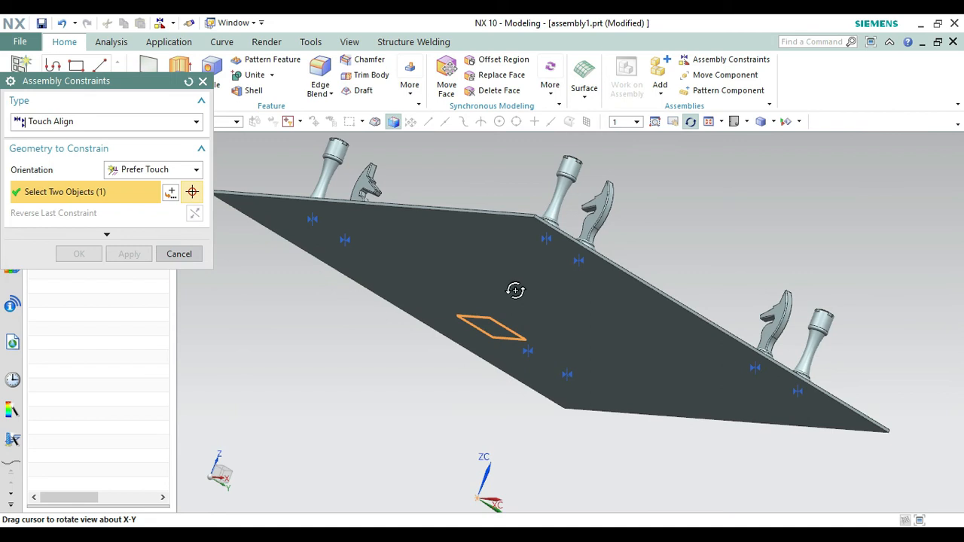
pyautogui.moveTo(674, 248); pyautogui.dragTo(662, 274, button='middle')
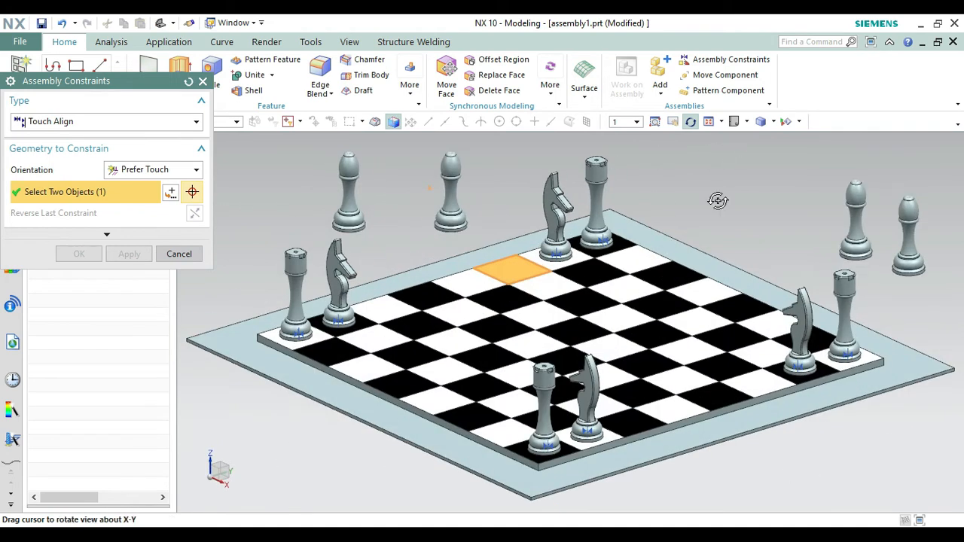
pyautogui.moveTo(716, 201); pyautogui.dragTo(701, 171, button='middle')
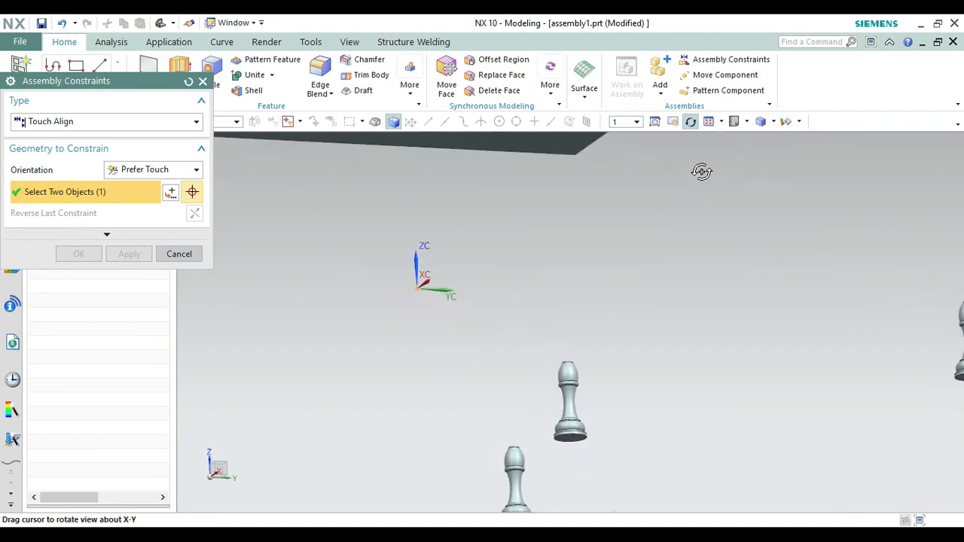
pyautogui.middleClick(588, 467)
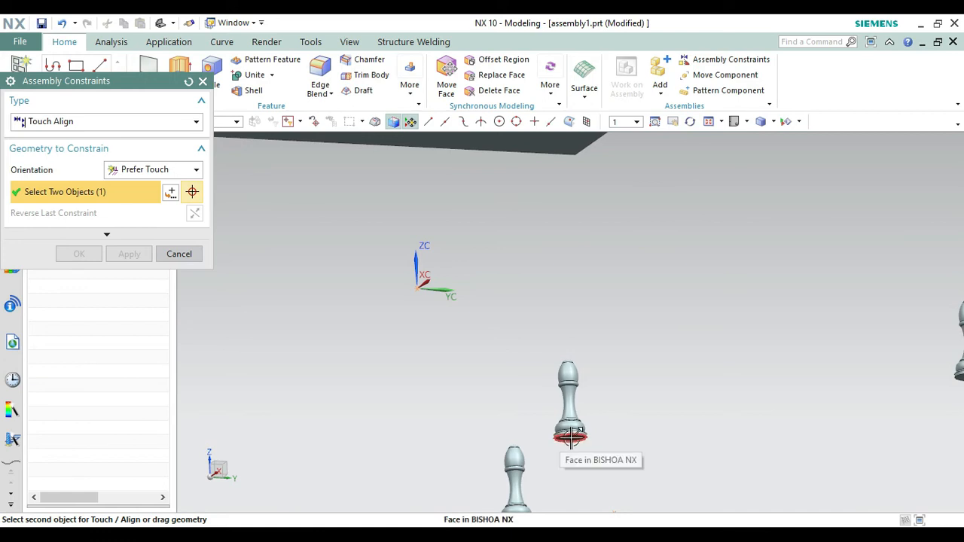
pyautogui.click(570, 435)
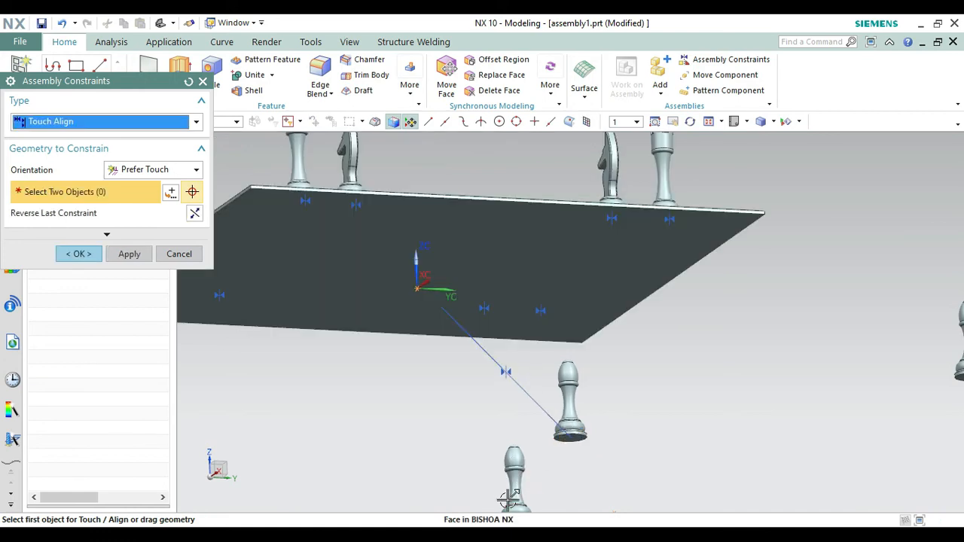
pyautogui.click(689, 122)
pyautogui.moveTo(667, 323)
pyautogui.mouseDown()
pyautogui.moveTo(667, 301)
pyautogui.moveTo(656, 330)
pyautogui.mouseUp()
pyautogui.middleClick(655, 332)
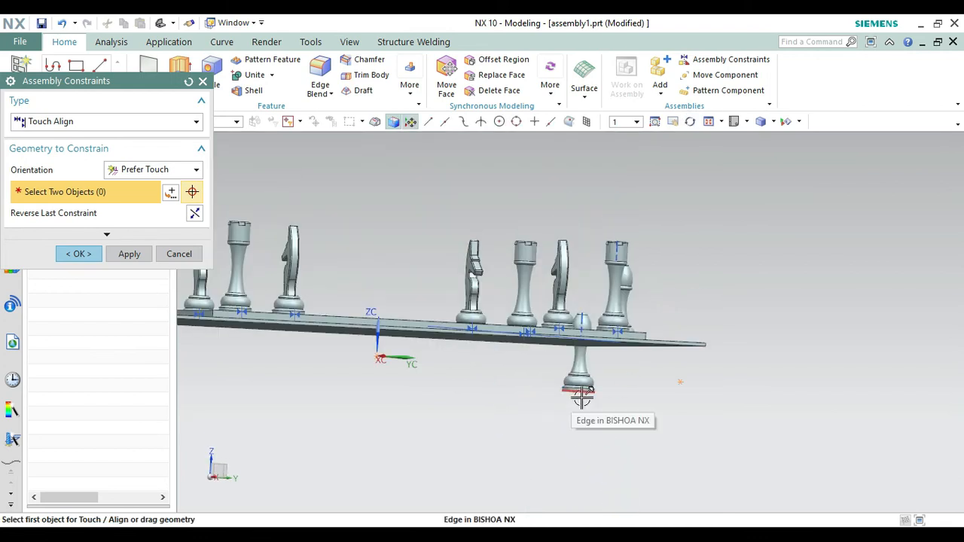
pyautogui.press('Home')
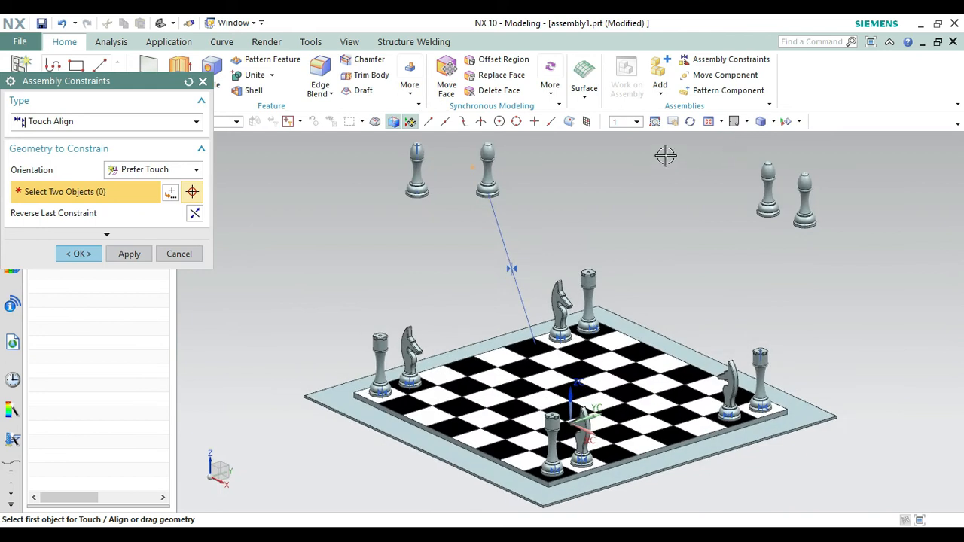
pyautogui.click(690, 122)
pyautogui.moveTo(469, 230); pyautogui.dragTo(512, 200)
pyautogui.press('Escape')
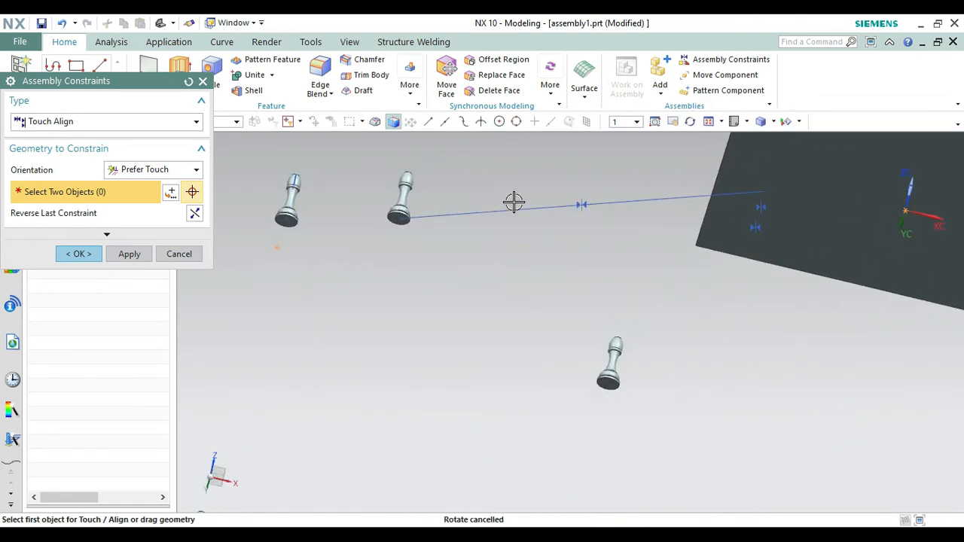
pyautogui.click(283, 220)
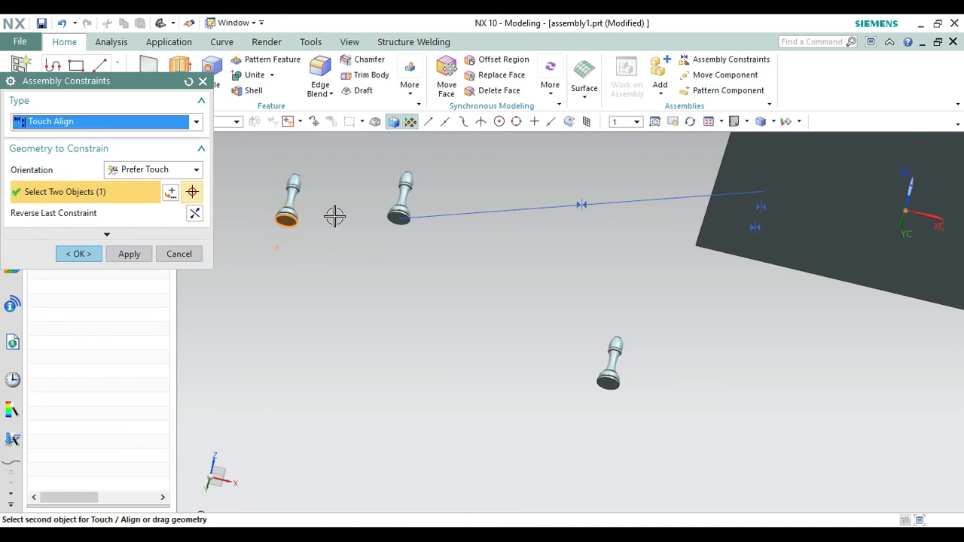
pyautogui.click(773, 122)
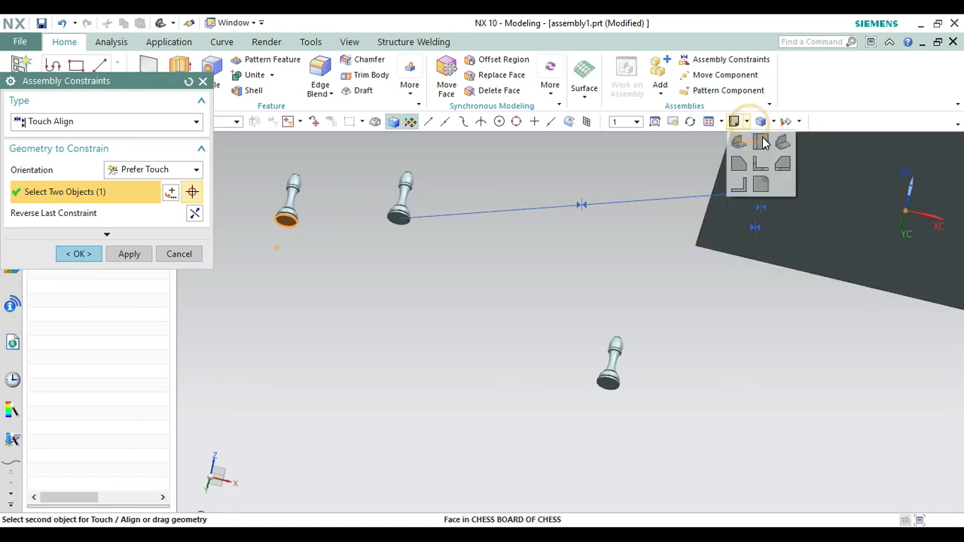
pyautogui.click(778, 139)
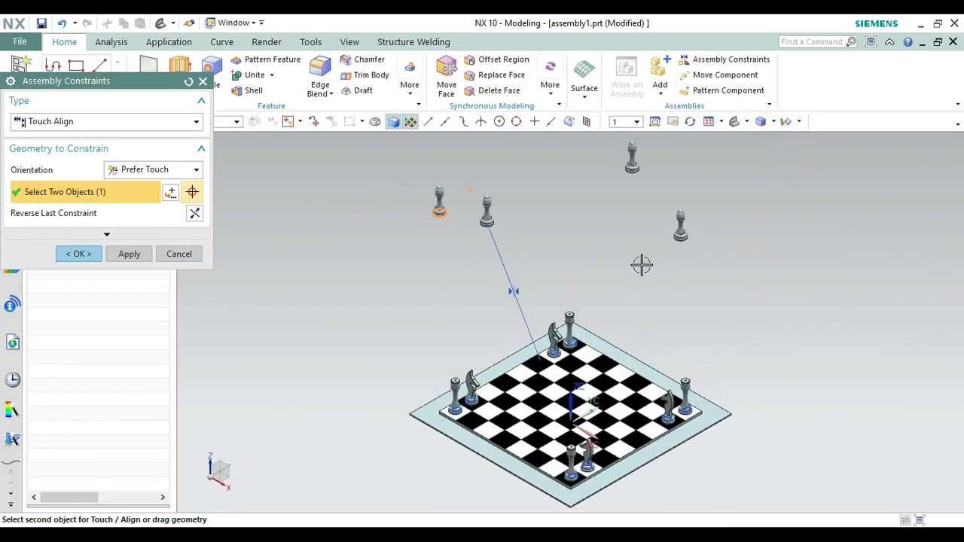
pyautogui.press('Escape')
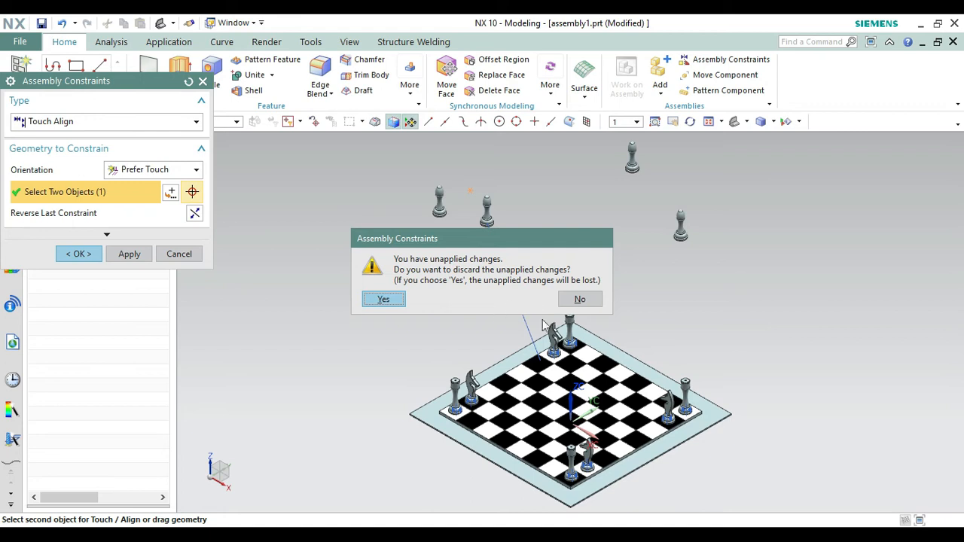
pyautogui.click(581, 300)
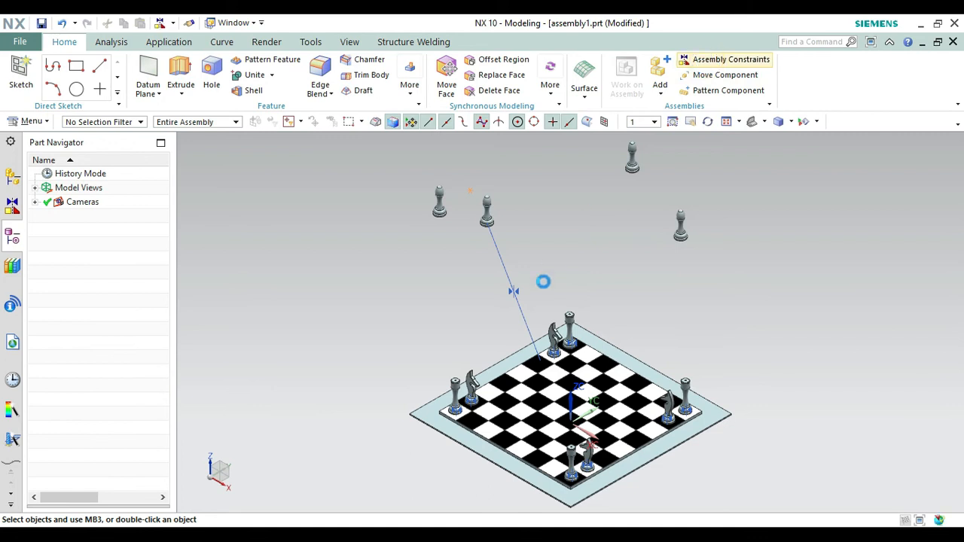
# - Add a Touch Align constraint between the white square beside the -X, -Y corner horse and the base face of the outermost -X bishop
pyautogui.click(491, 389)
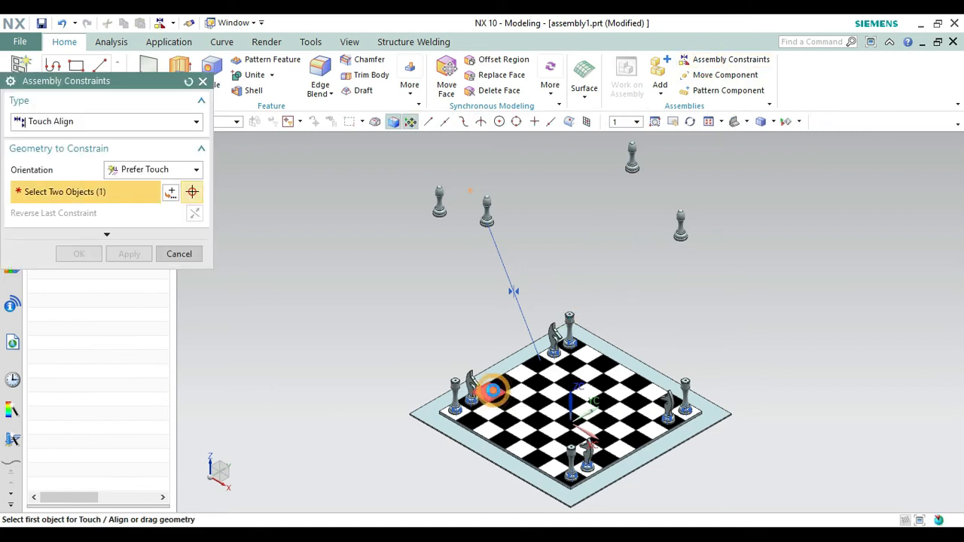
pyautogui.click(690, 123)
pyautogui.click(653, 122)
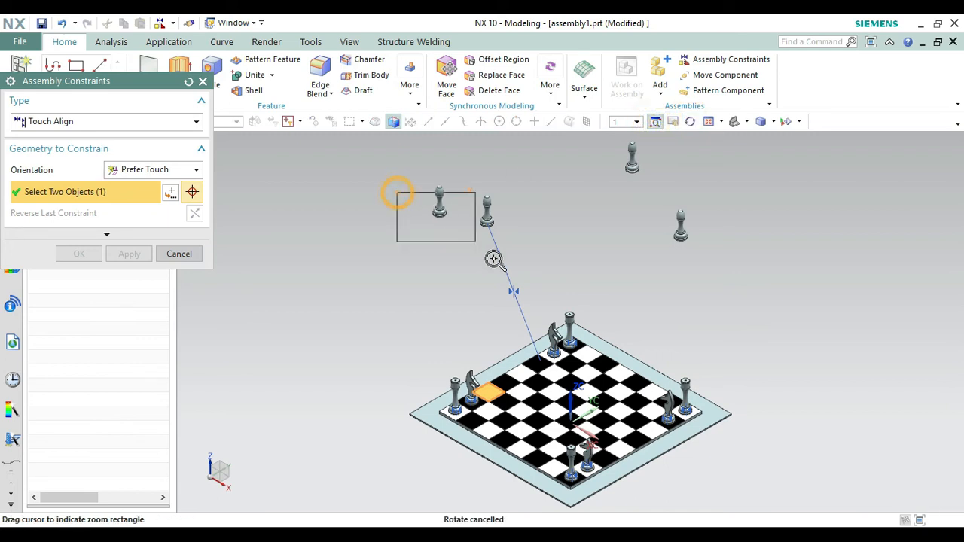
pyautogui.moveTo(493, 259); pyautogui.dragTo(493, 259)
pyautogui.click(687, 123)
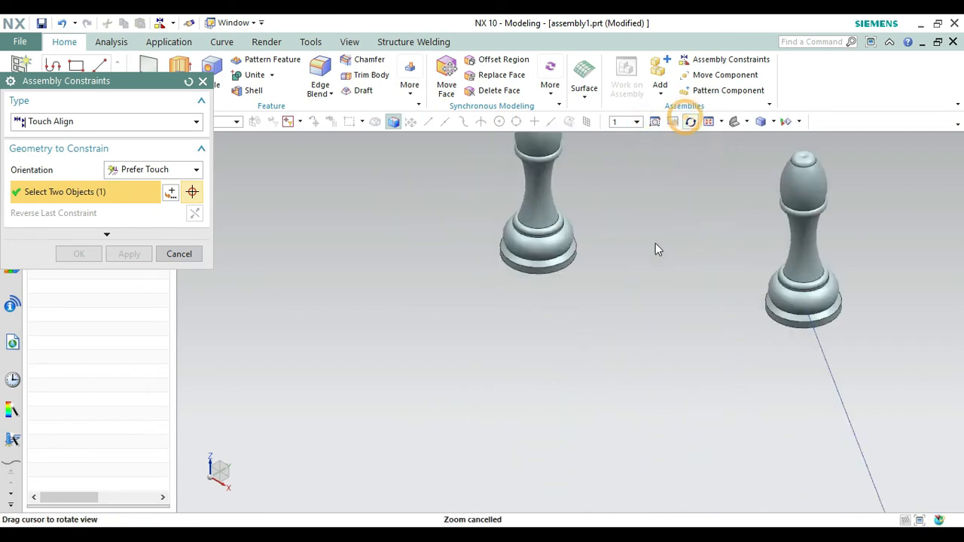
pyautogui.moveTo(656, 247); pyautogui.dragTo(656, 198)
pyautogui.press('Escape')
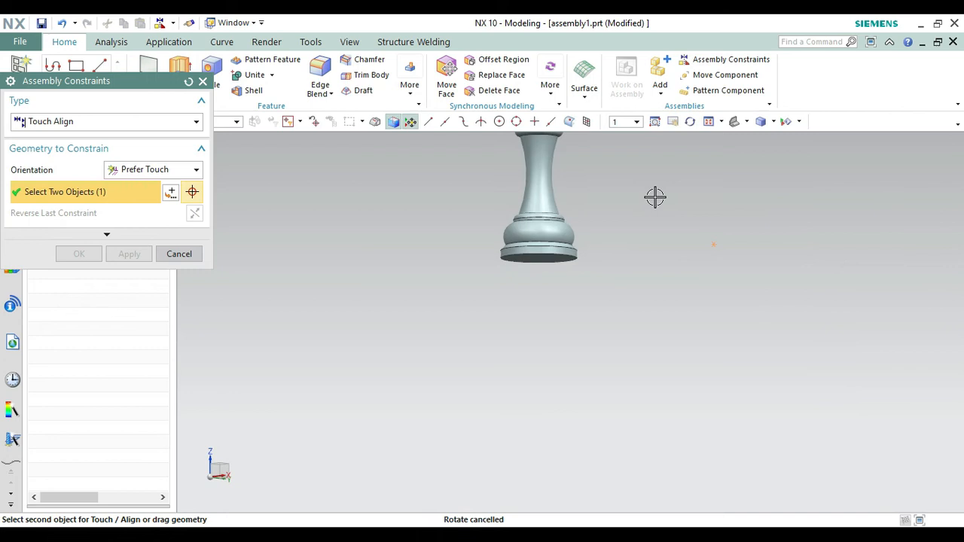
pyautogui.click(552, 260)
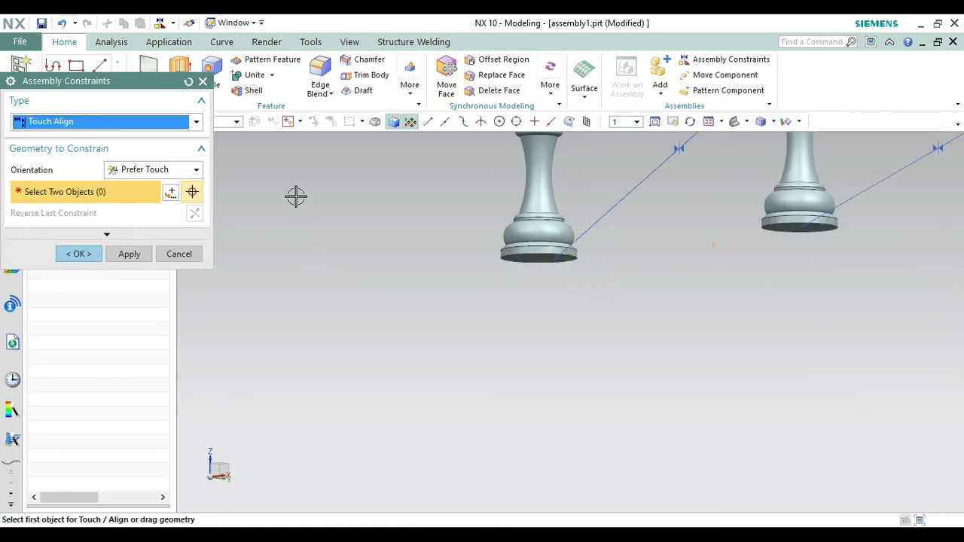
pyautogui.click(732, 123)
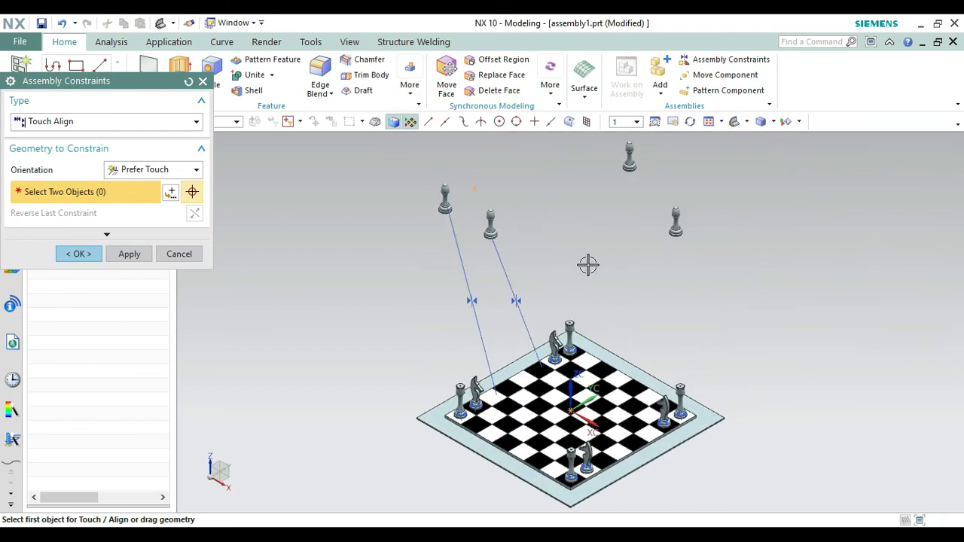
pyautogui.press('Escape')
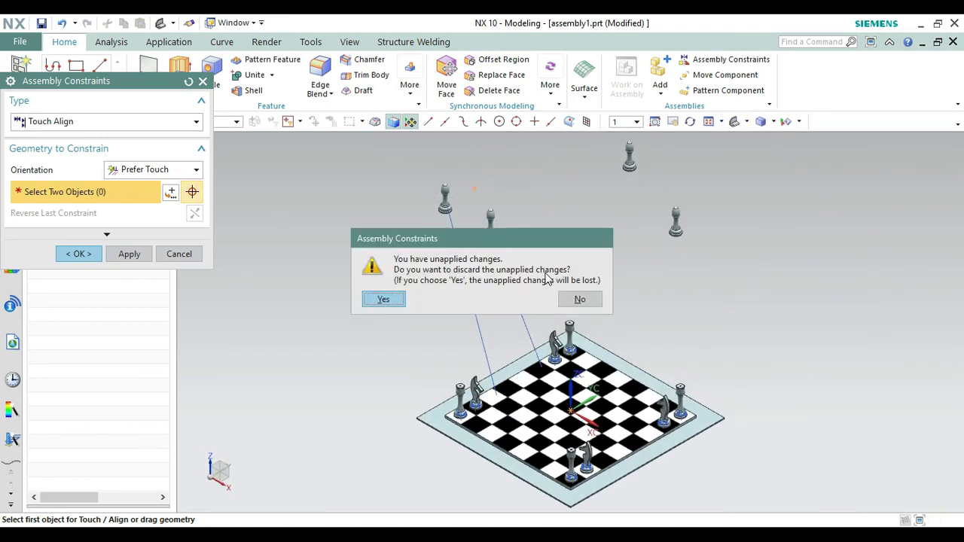
pyautogui.click(584, 299)
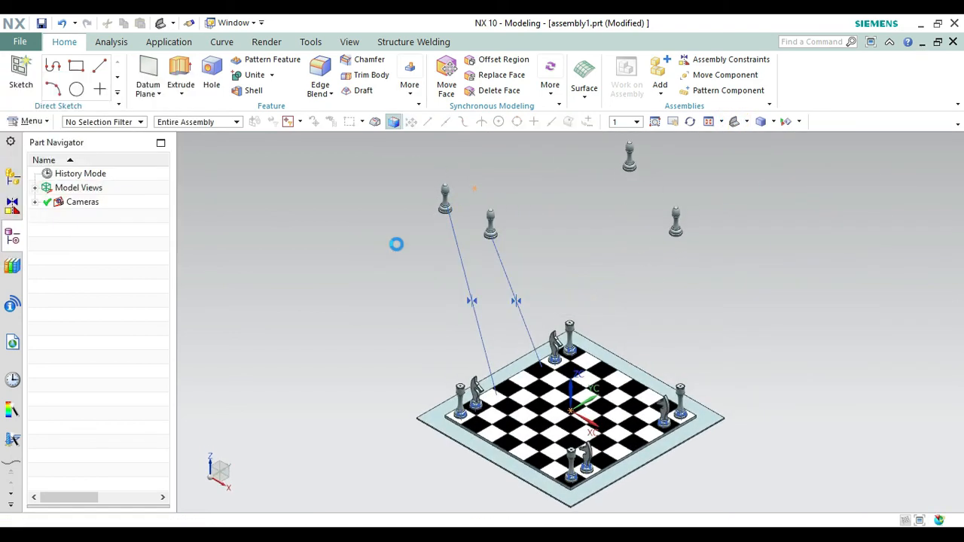
# - Move the two unconstrained bishops together beyond the board's +Y side, with the handle origin at about X 143.2, Y 451.7, Z -49.5
pyautogui.click(747, 75)
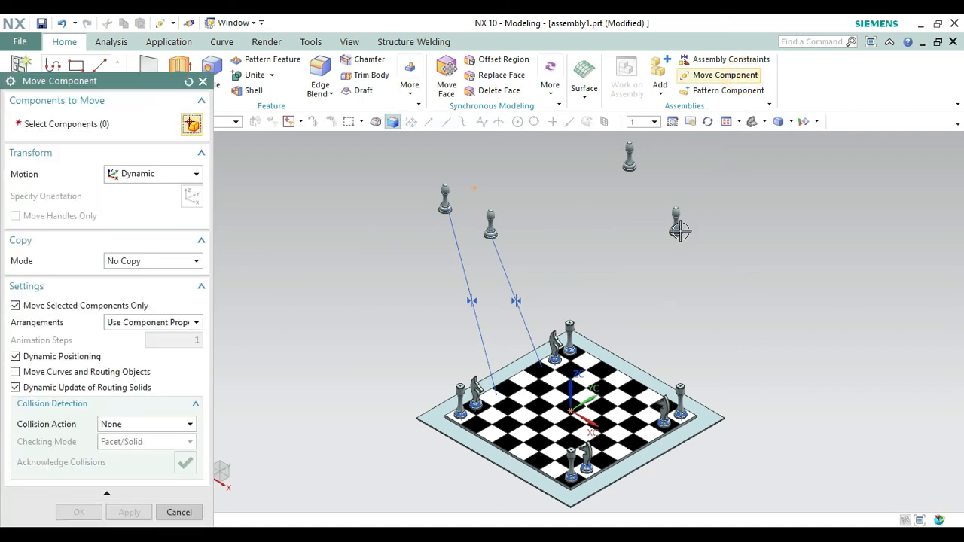
pyautogui.click(676, 225)
pyautogui.click(628, 156)
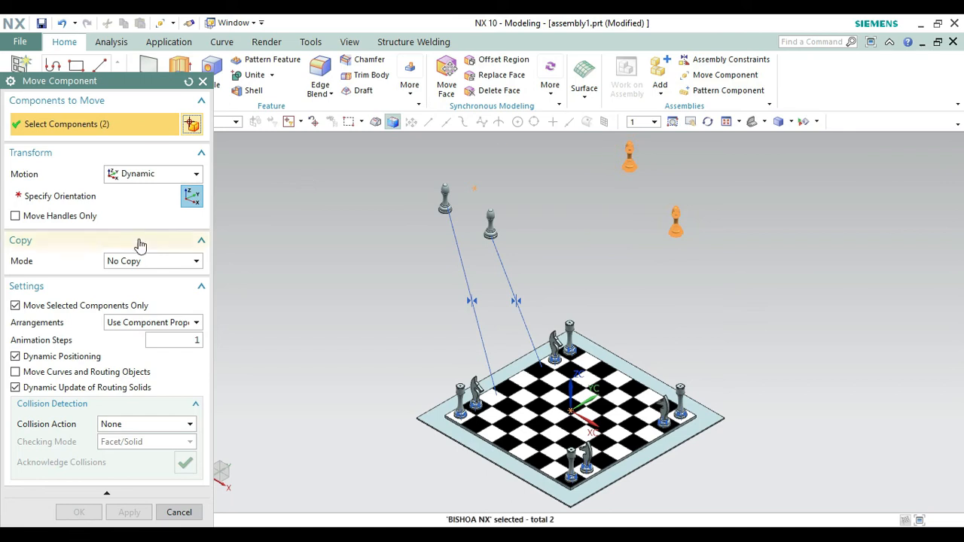
pyautogui.click(87, 197)
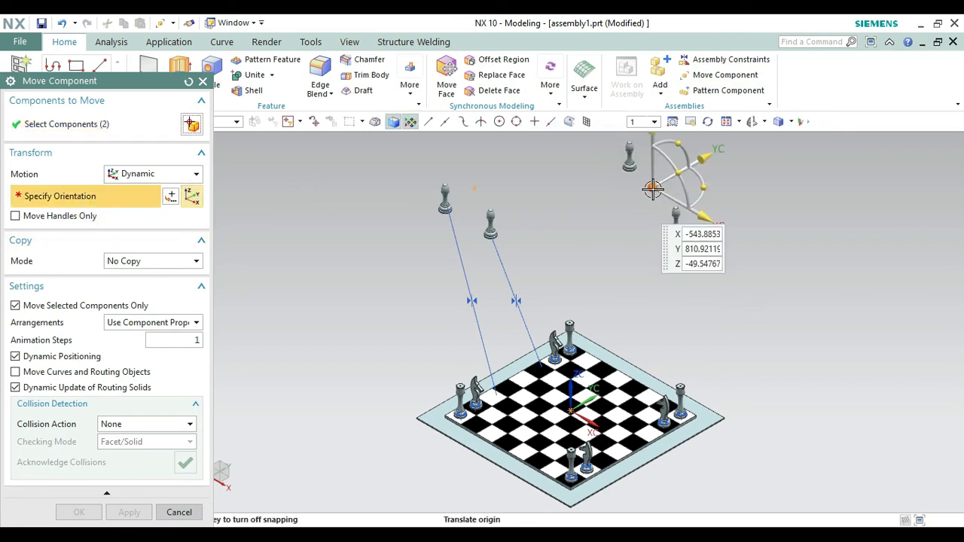
pyautogui.moveTo(652, 188); pyautogui.dragTo(754, 374)
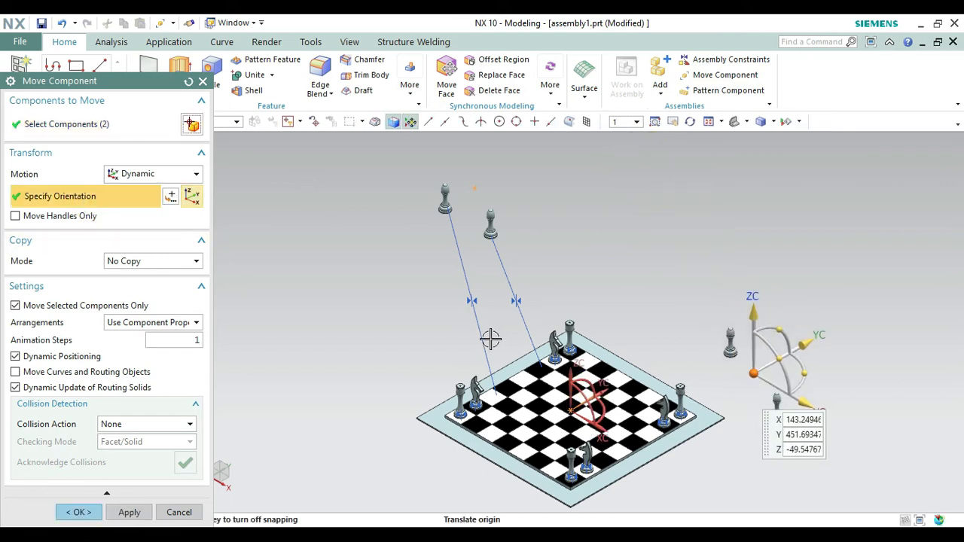
pyautogui.click(69, 511)
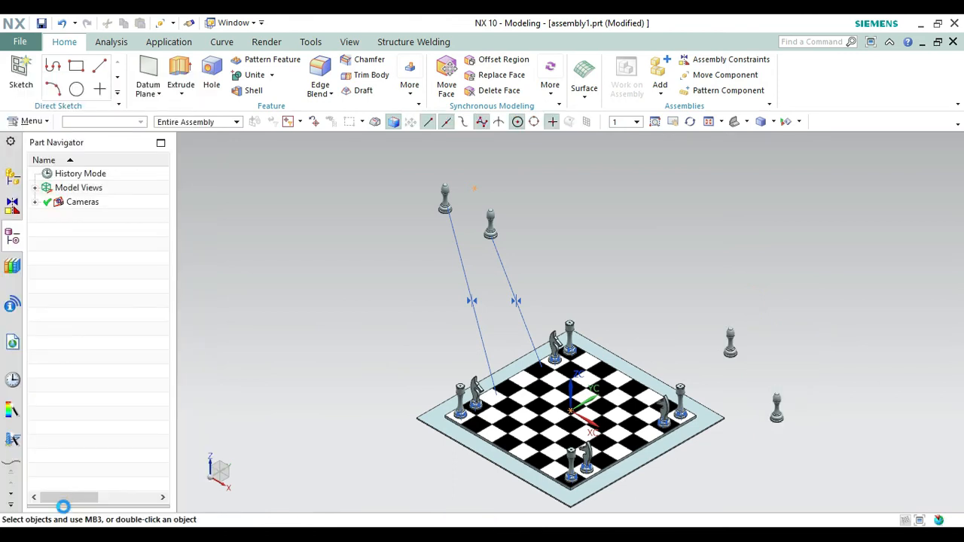
# - Add a Touch Align constraint between the white square beside the +X, +Y corner horse and the base of the farther +Y bishop
pyautogui.press('Home')
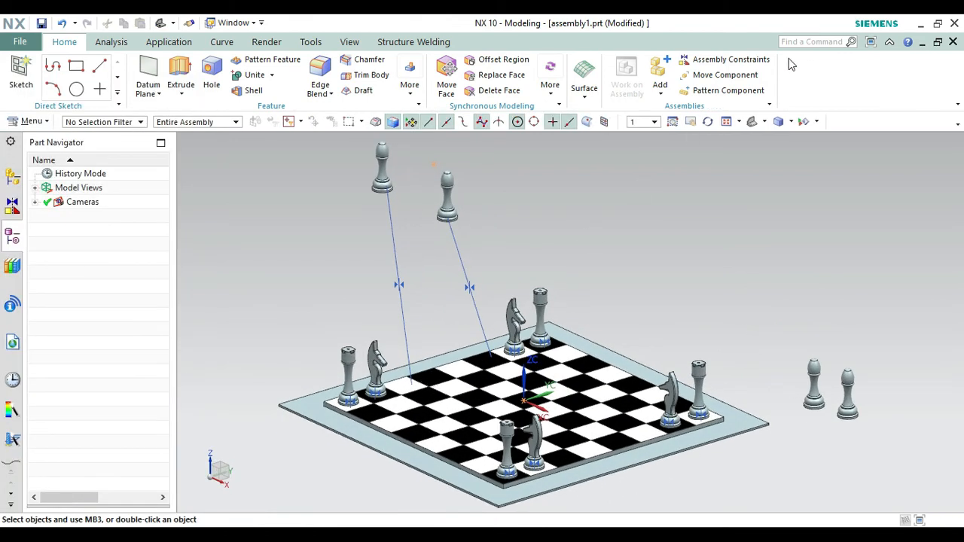
pyautogui.click(729, 60)
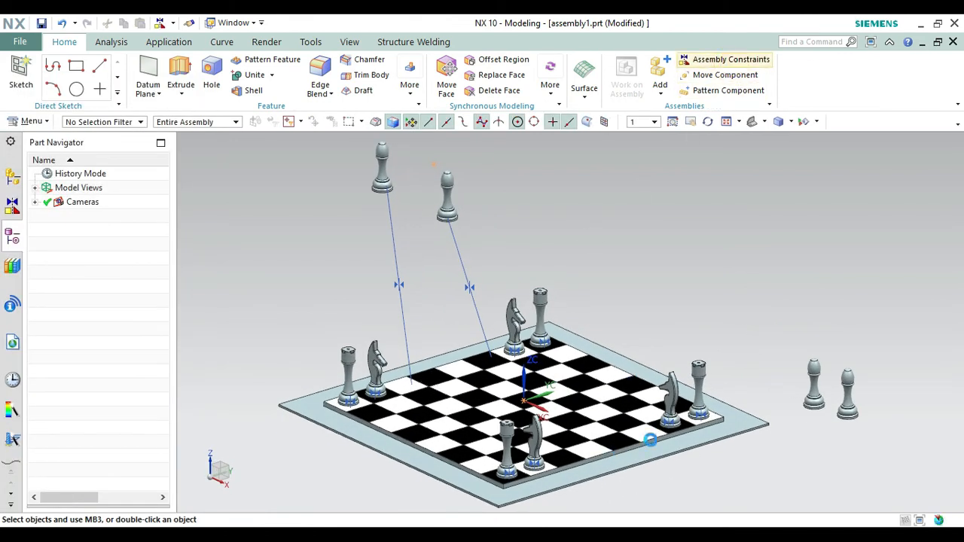
pyautogui.click(643, 433)
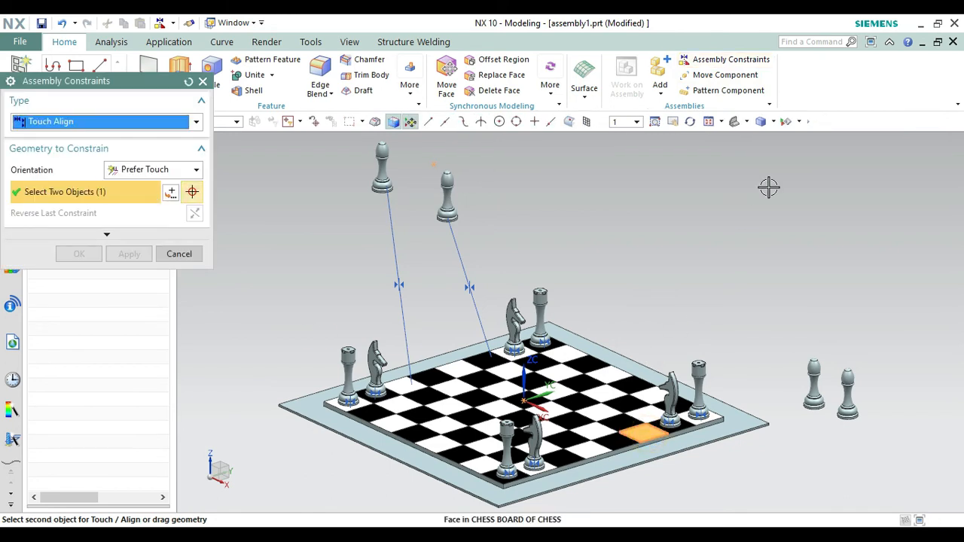
pyautogui.click(690, 123)
pyautogui.moveTo(846, 244); pyautogui.dragTo(831, 225)
pyautogui.press('Escape')
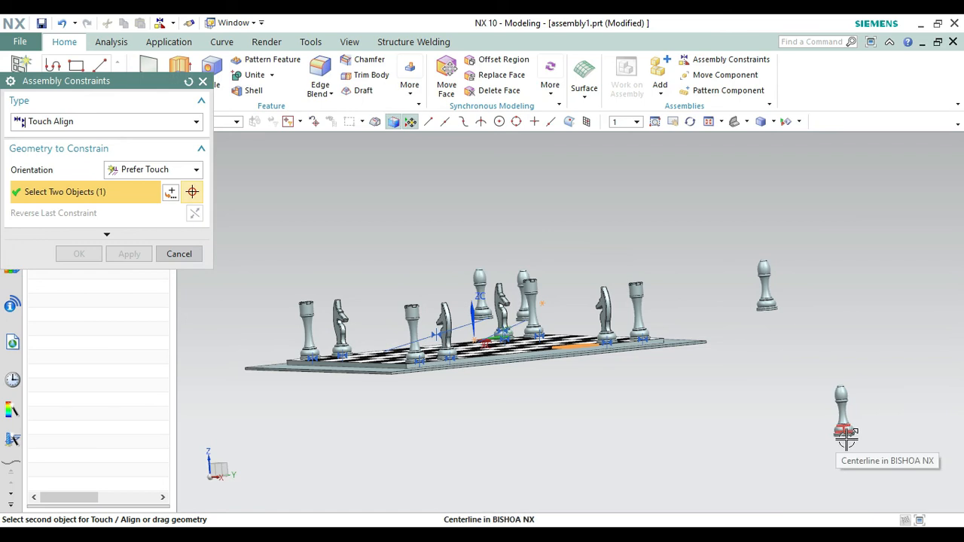
pyautogui.click(846, 435)
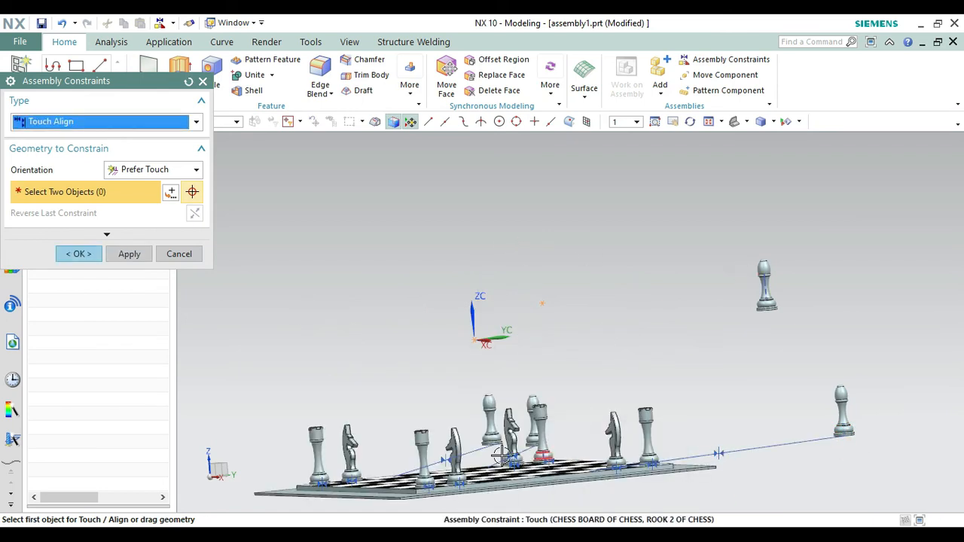
# - Add a Touch Align constraint between the black square beside the +X, -Y corner horse and the same bishop's base edge, and finish constraining
pyautogui.click(740, 128)
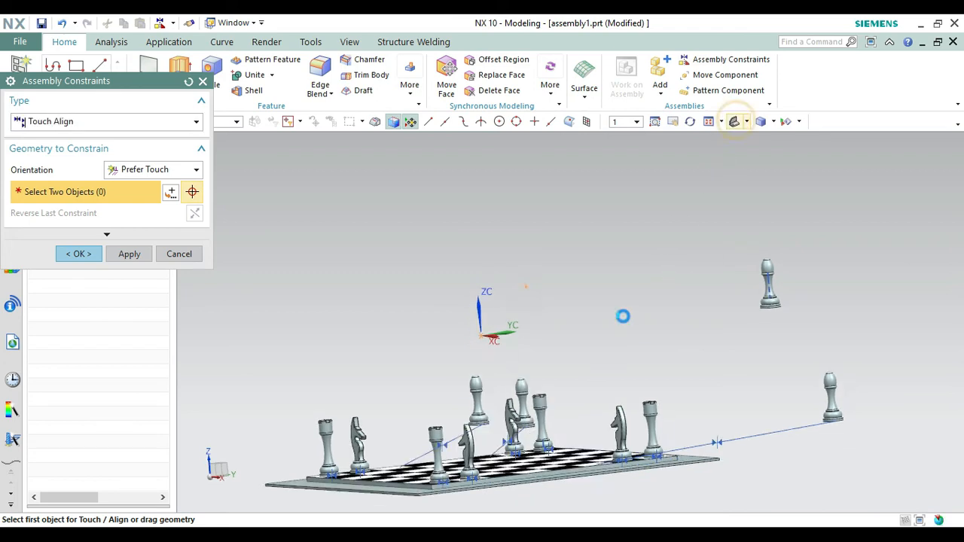
pyautogui.click(576, 452)
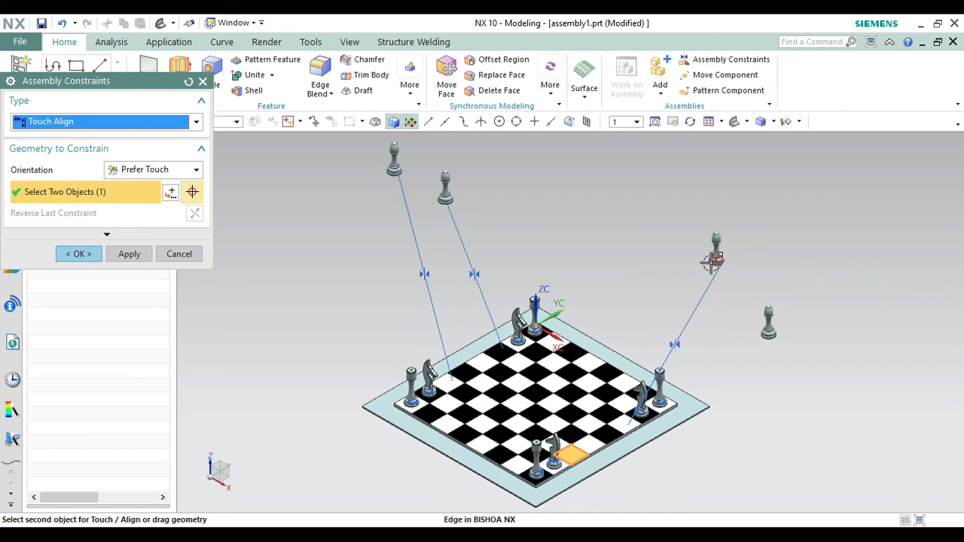
pyautogui.click(711, 264)
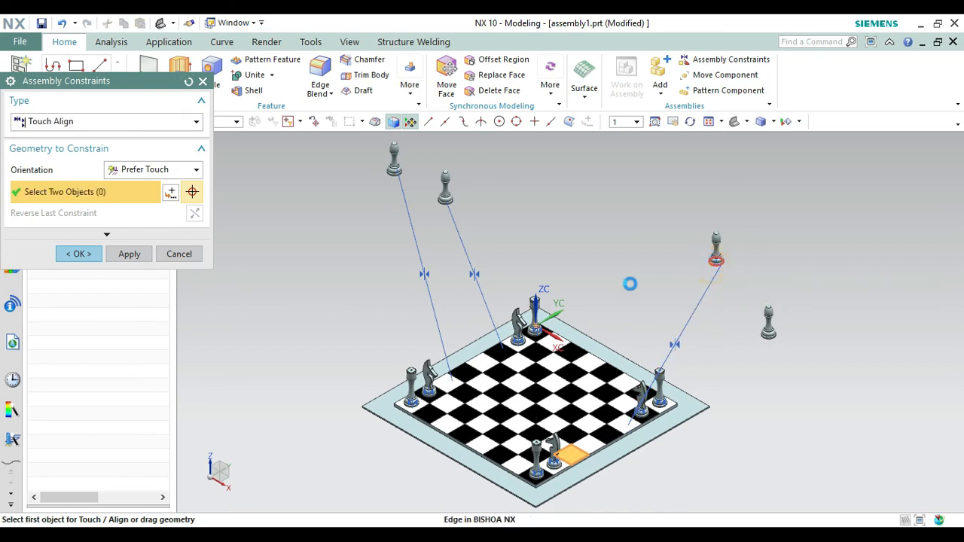
pyautogui.click(78, 254)
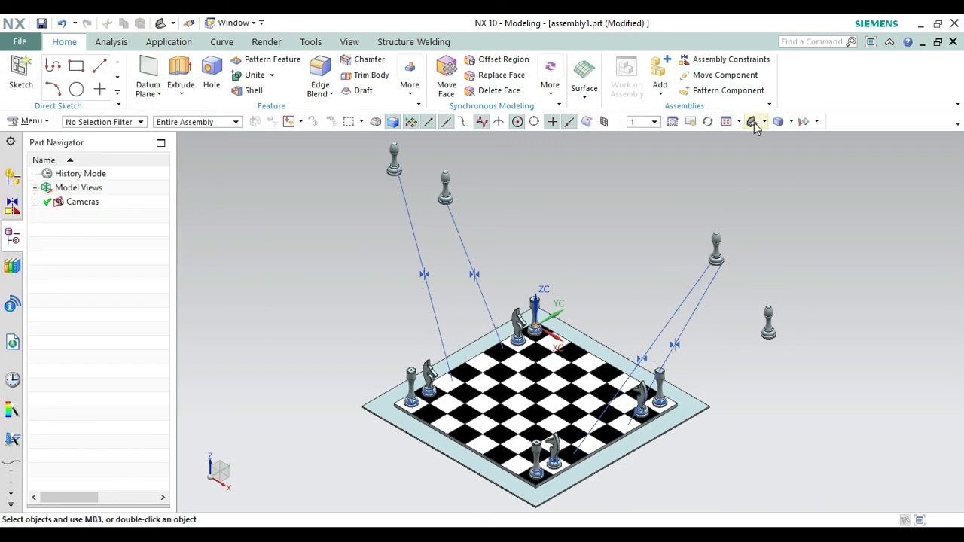
# - Move the outermost -X bishop onto its square beside the -X, -Y corner horse, with the handle origin at about X -181.4, Y -75.9
pyautogui.click(764, 122)
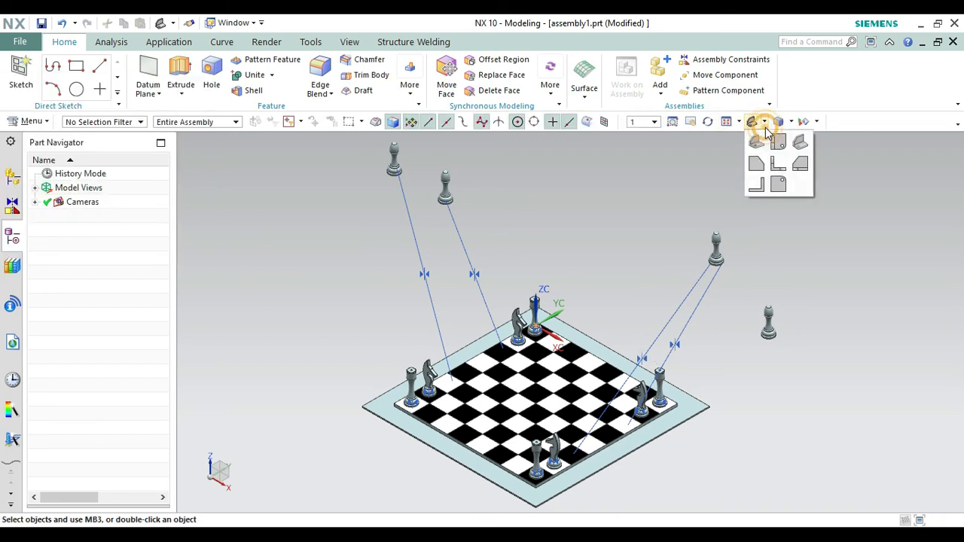
pyautogui.click(773, 141)
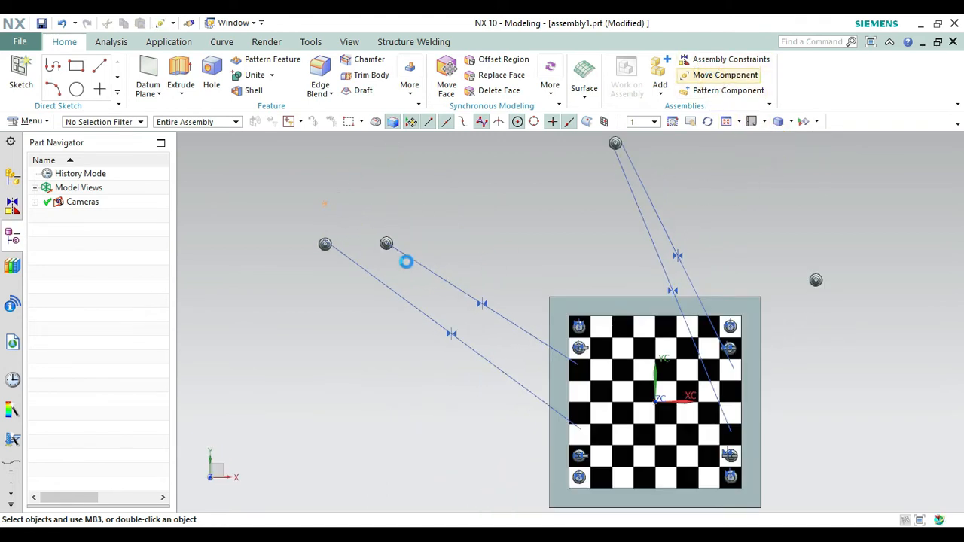
pyautogui.click(324, 244)
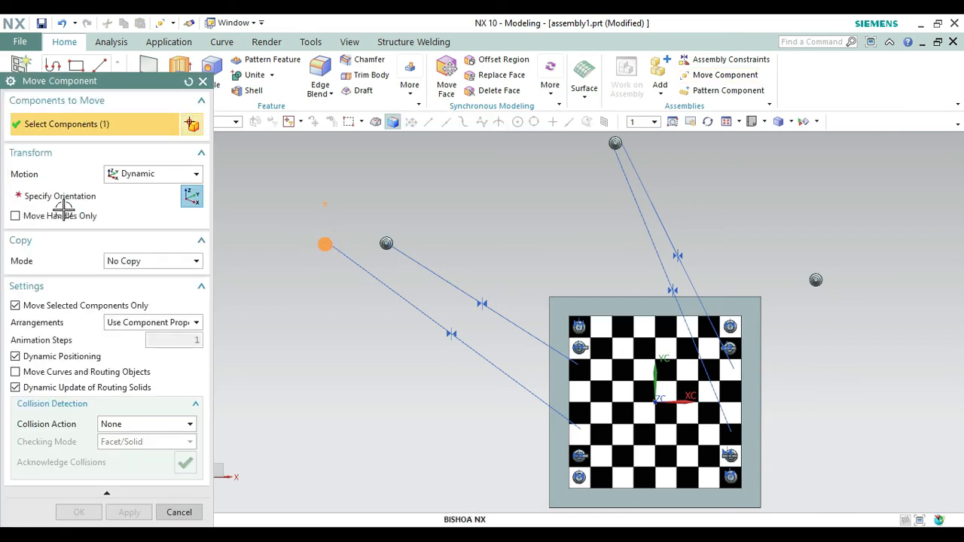
pyautogui.click(63, 205)
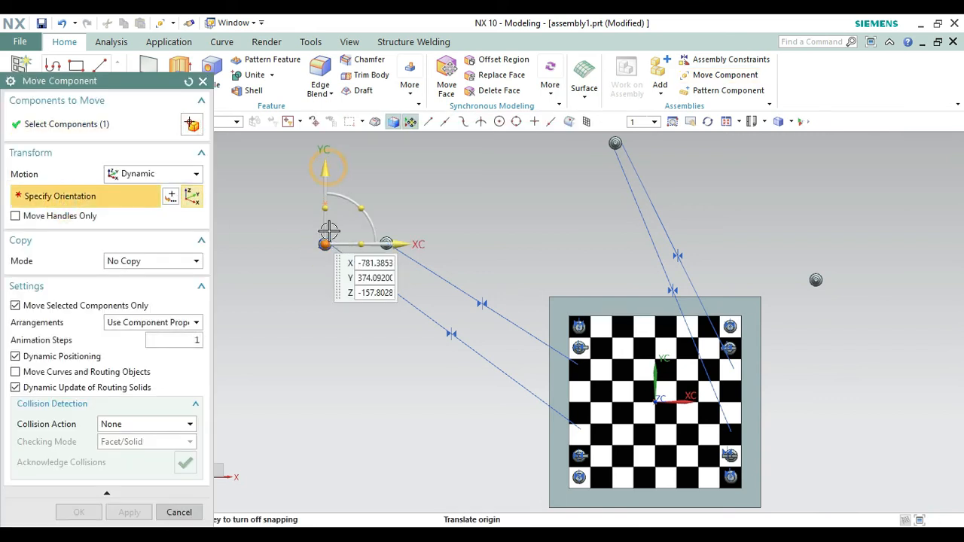
pyautogui.moveTo(324, 170); pyautogui.dragTo(325, 364)
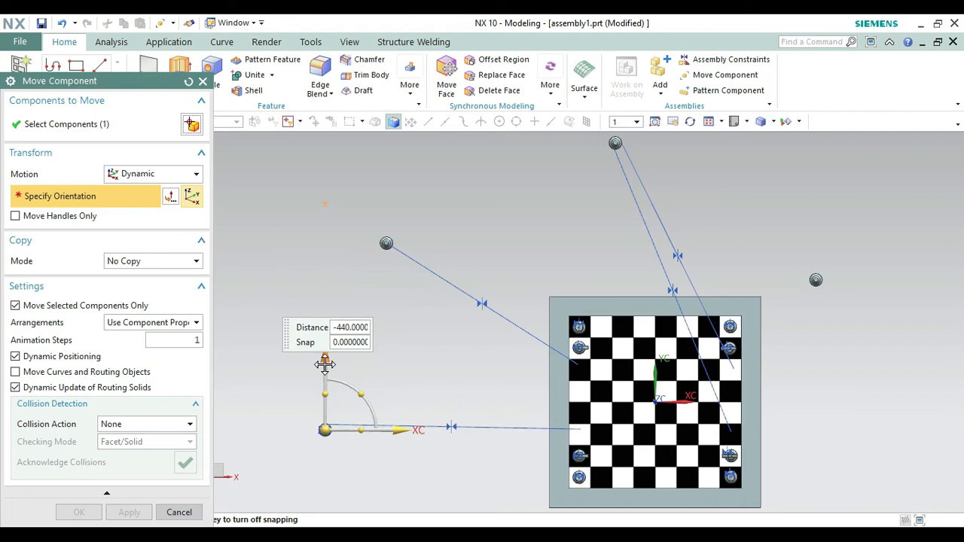
pyautogui.moveTo(397, 428); pyautogui.dragTo(645, 427)
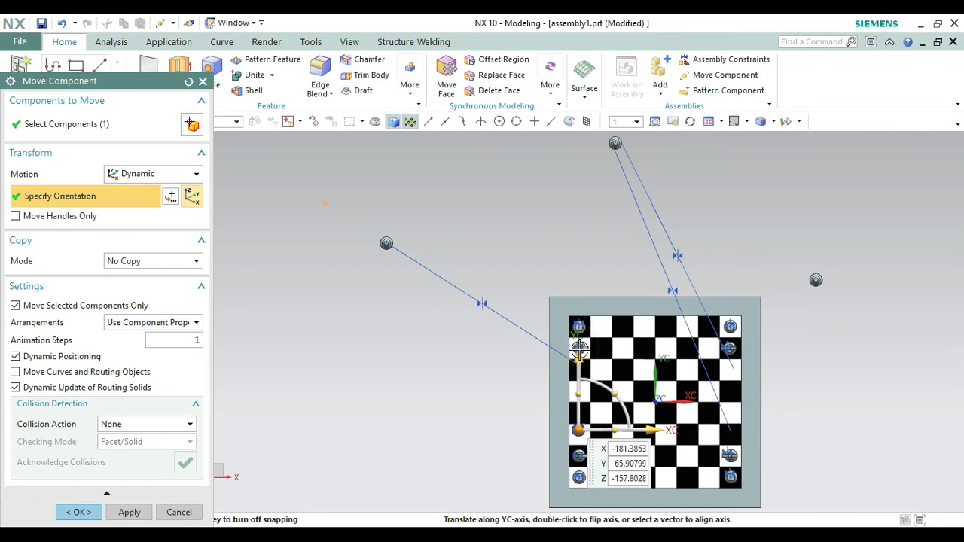
pyautogui.moveTo(579, 348); pyautogui.dragTo(581, 369)
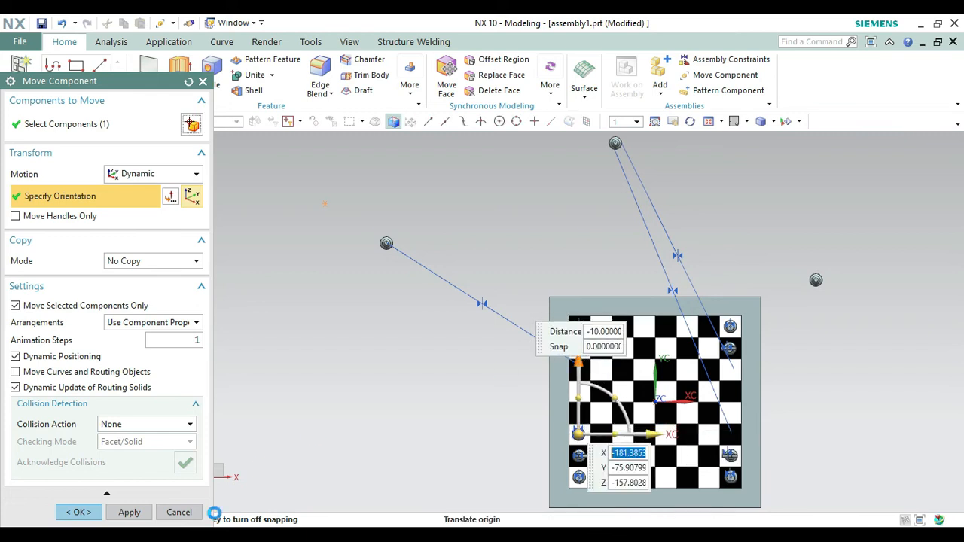
pyautogui.click(129, 512)
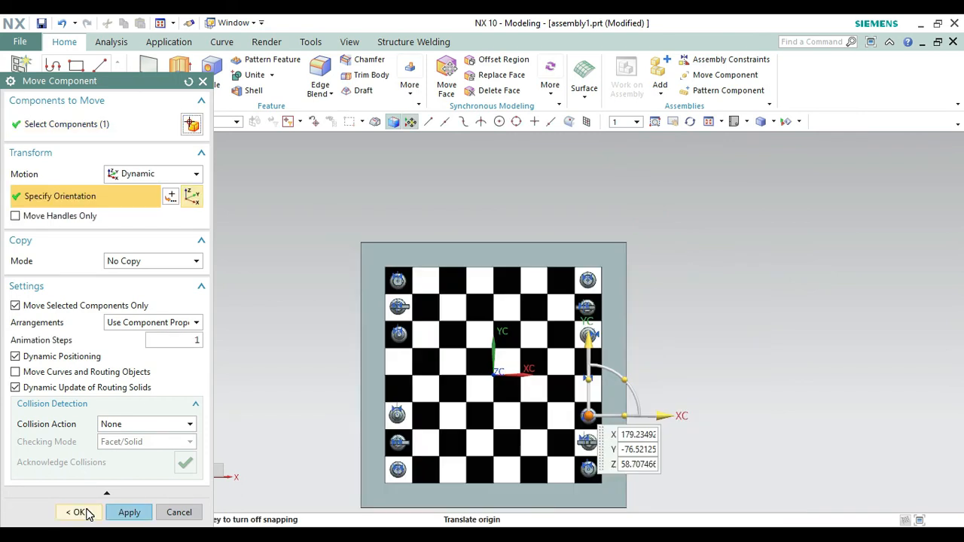
# - Place the remaining bishop over its +X, -Y square at about X 179.2, Y -76.5, Z 58.7, and delete the long Touch constraint along the +X edge
pyautogui.click(81, 512)
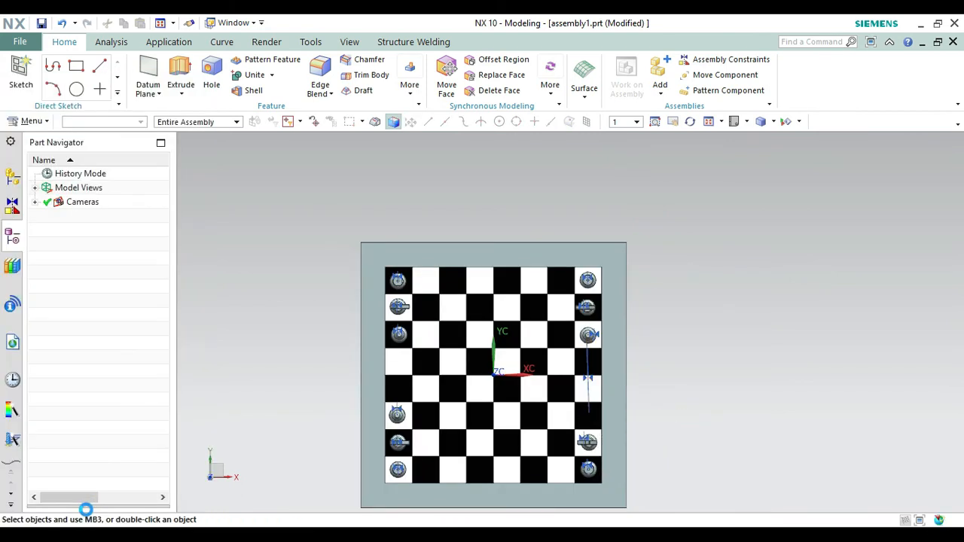
pyautogui.press('Home')
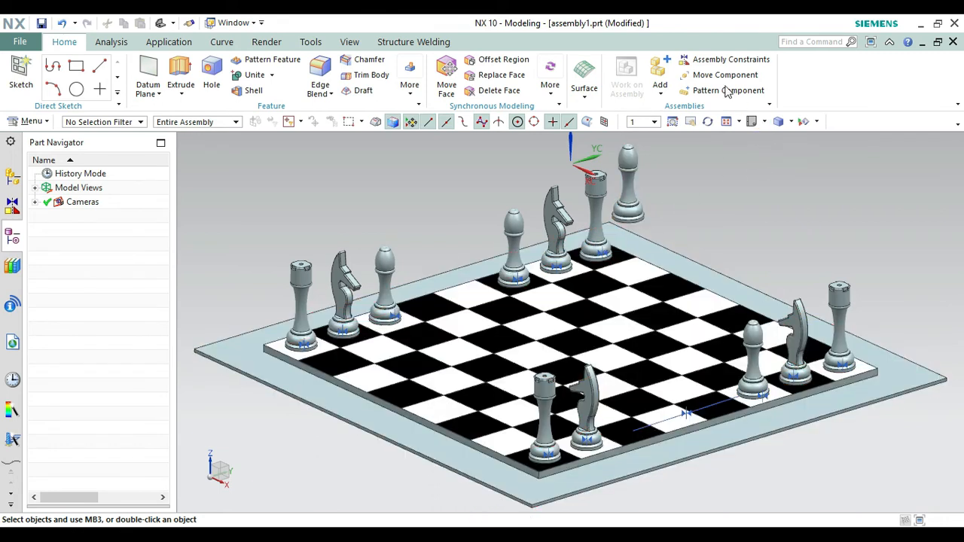
pyautogui.click(751, 122)
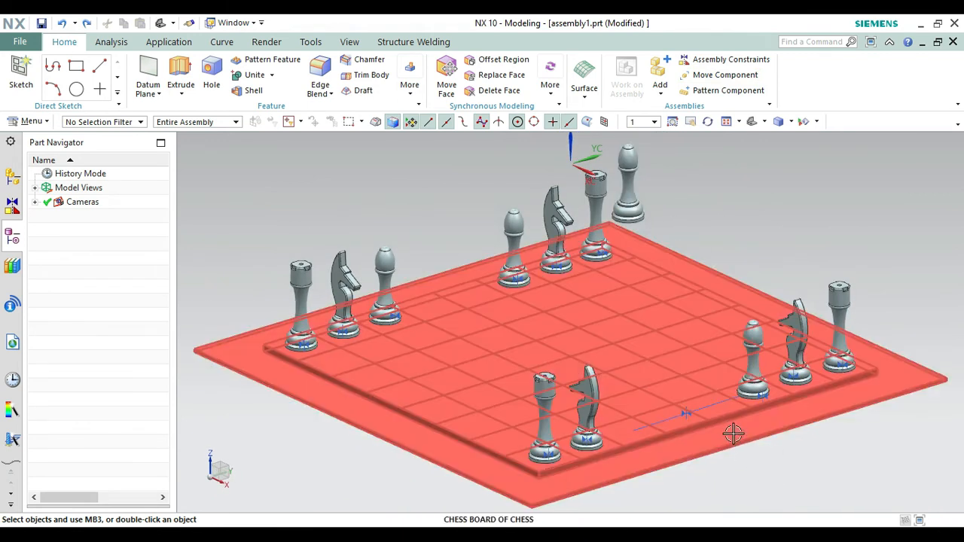
pyautogui.click(714, 407)
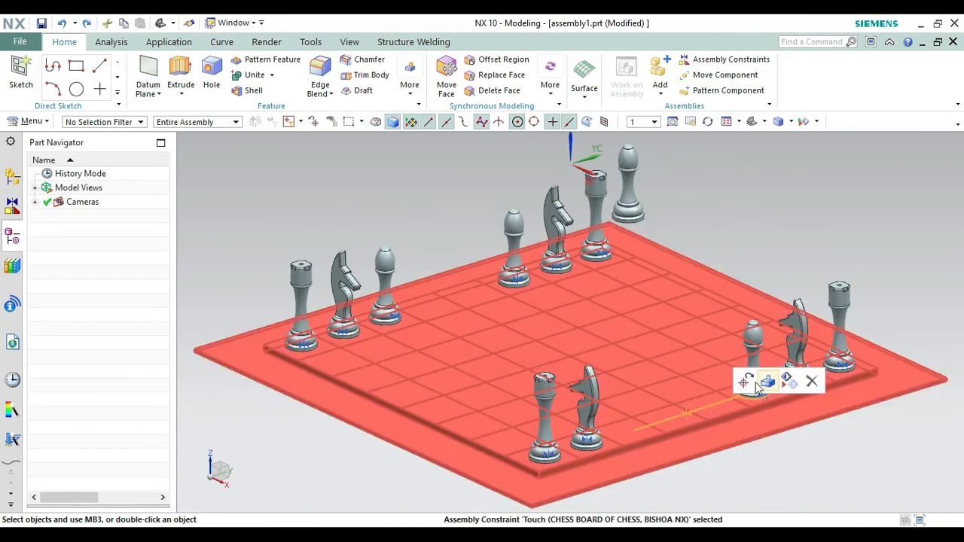
pyautogui.click(831, 462)
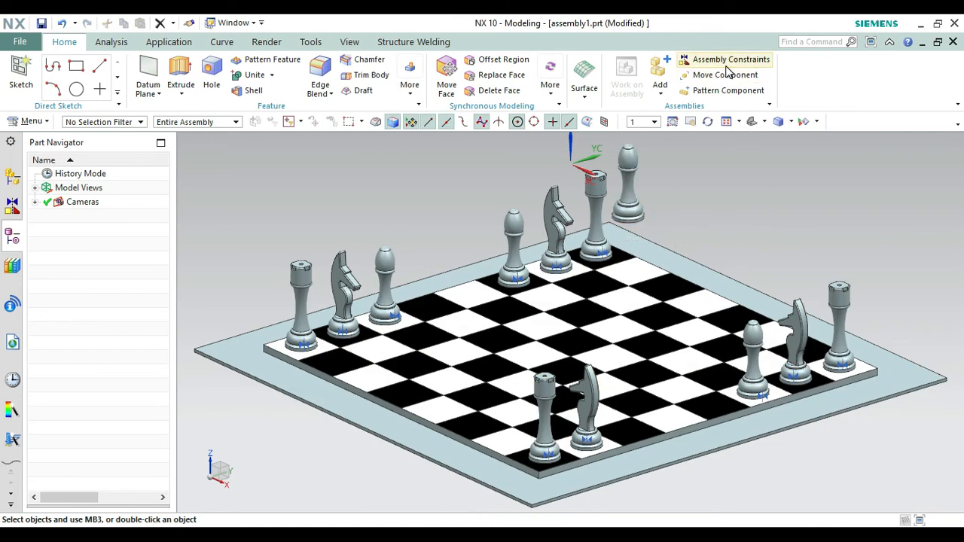
# - Add a Touch Align constraint between the black square beside the +X, -Y corner horse and the floating bishop's base face
pyautogui.click(631, 428)
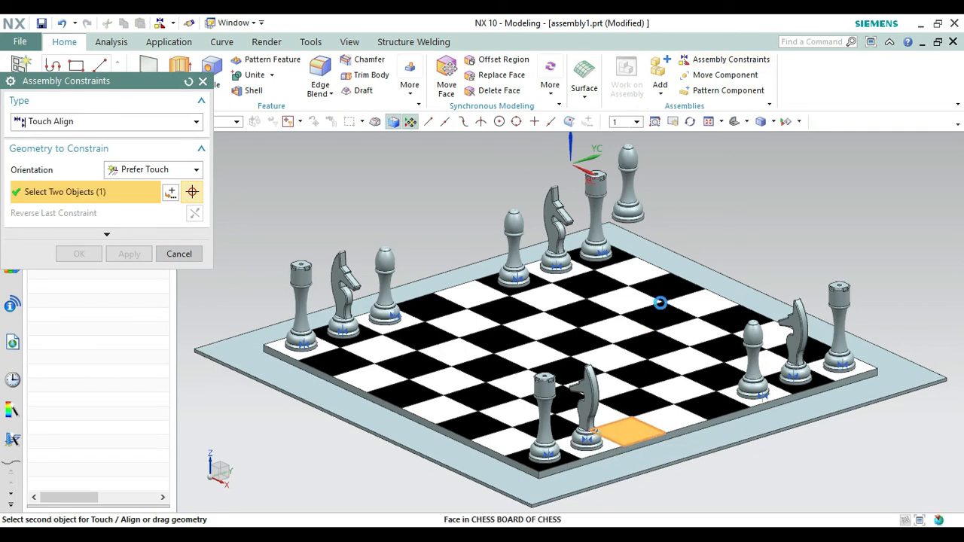
pyautogui.click(689, 121)
pyautogui.moveTo(692, 202); pyautogui.dragTo(613, 208)
pyautogui.press('Escape')
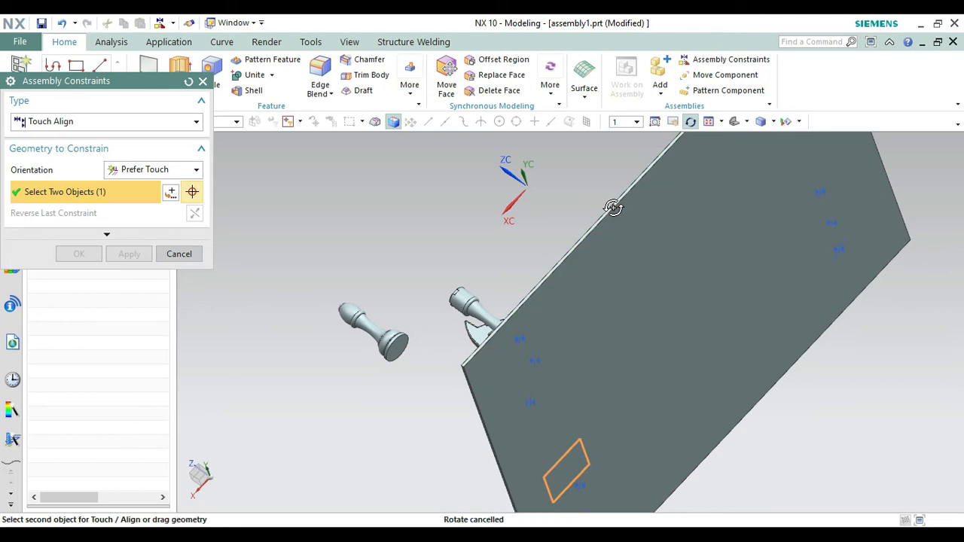
pyautogui.click(403, 348)
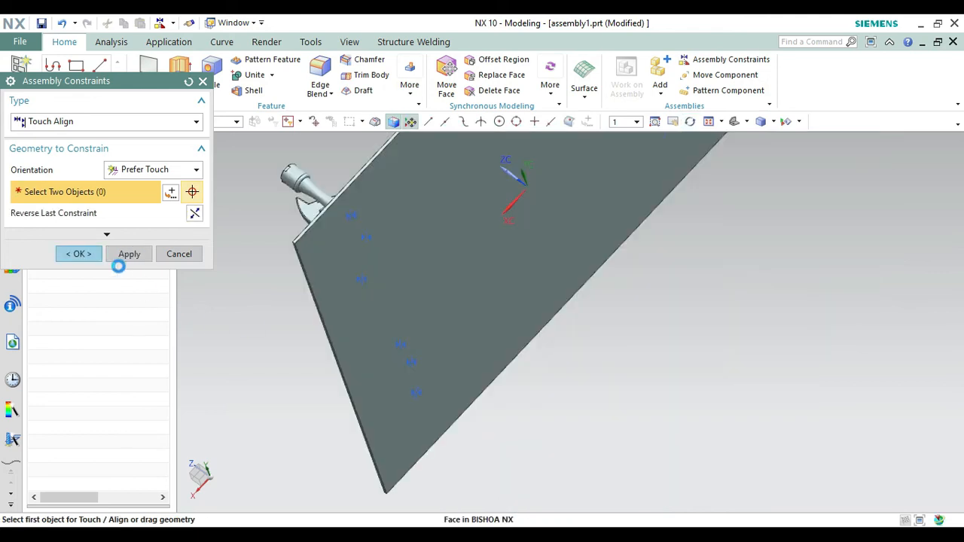
pyautogui.click(85, 254)
pyautogui.press('Home')
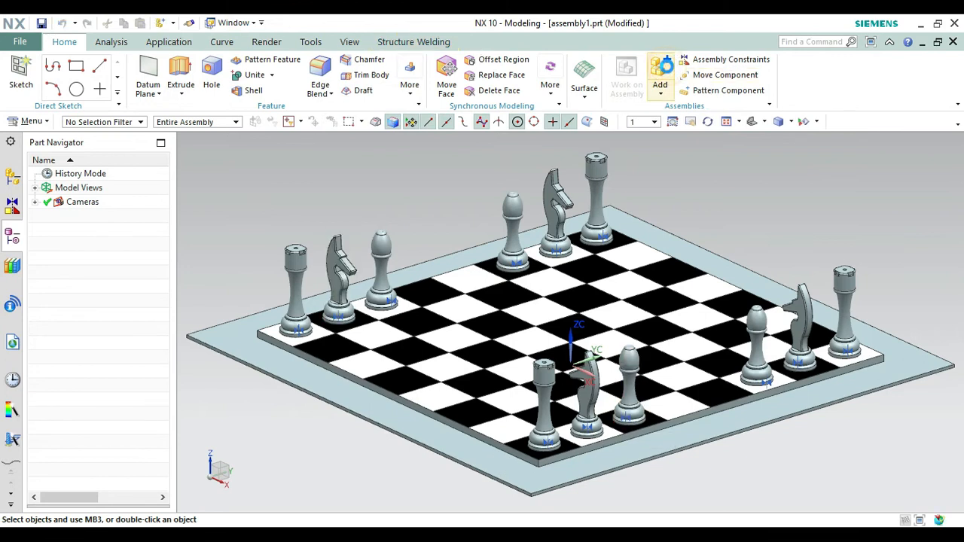
# - Add two KING OF CHESS components to the assembly, placed beyond the board's -X side
pyautogui.click(660, 72)
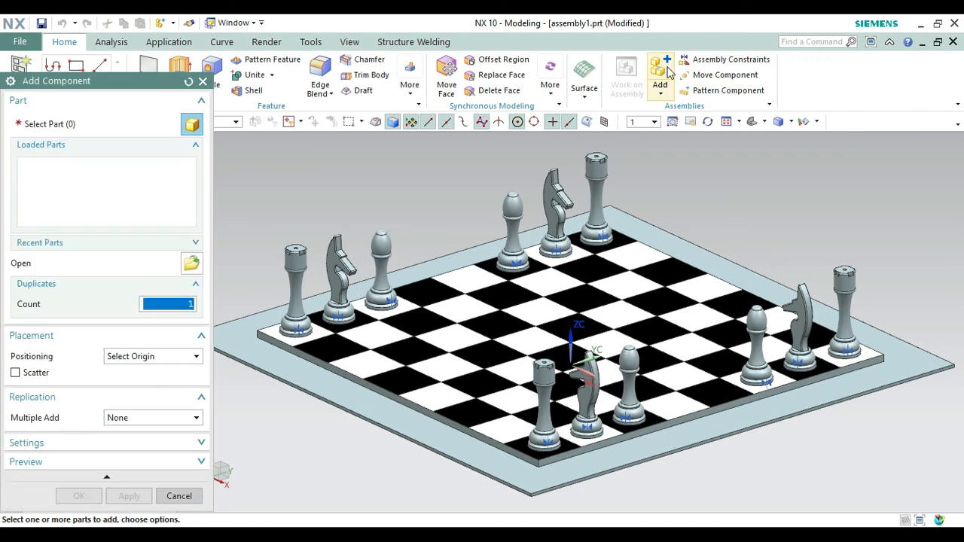
pyautogui.click(195, 259)
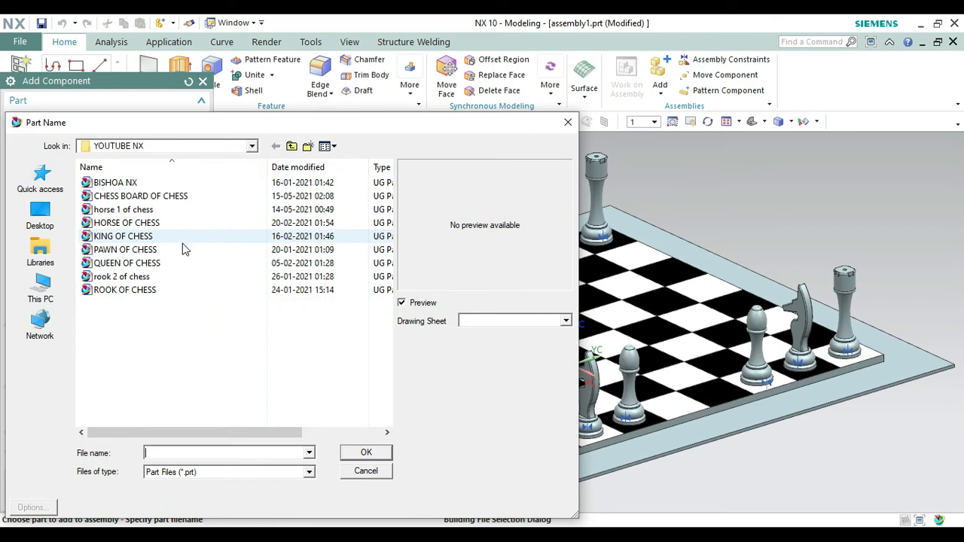
pyautogui.moveTo(275, 127); pyautogui.dragTo(362, 122)
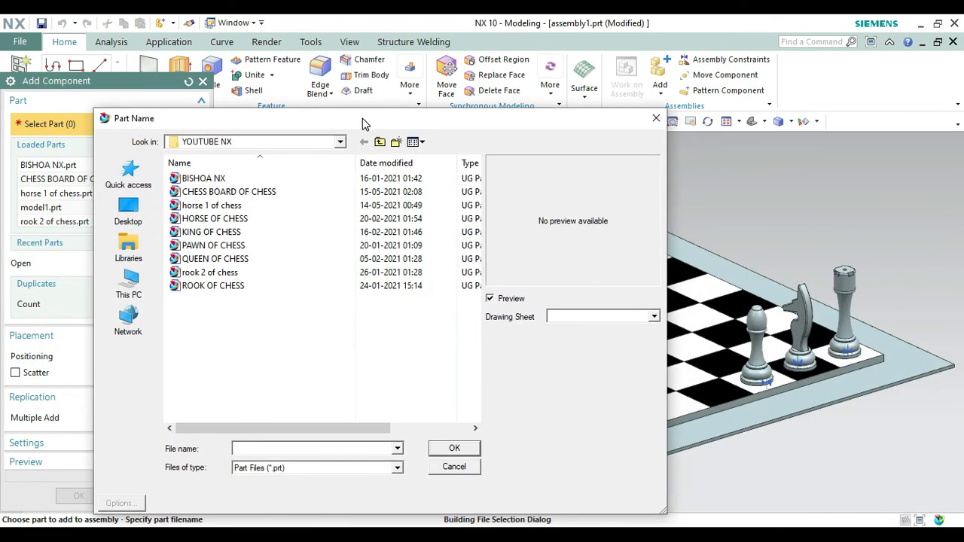
pyautogui.click(216, 235)
pyautogui.click(457, 449)
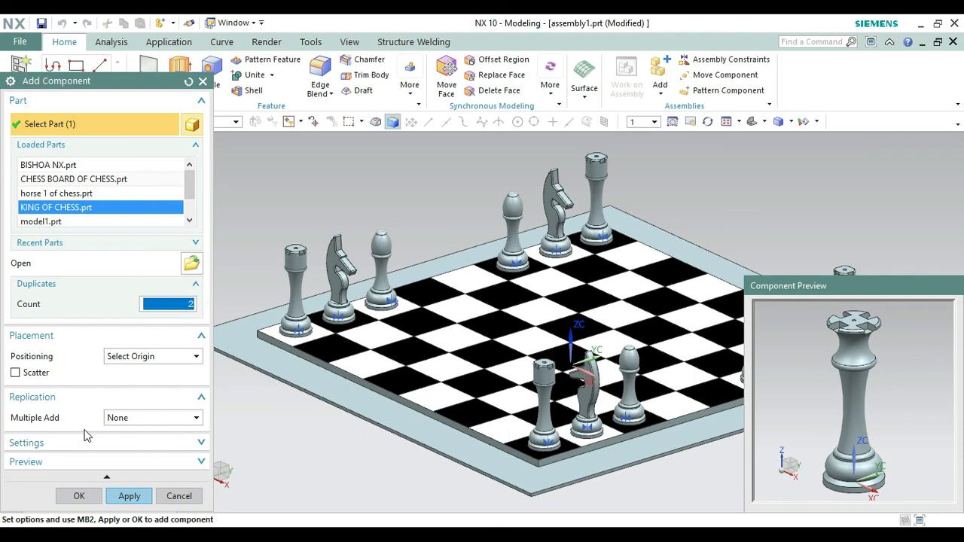
pyautogui.click(78, 496)
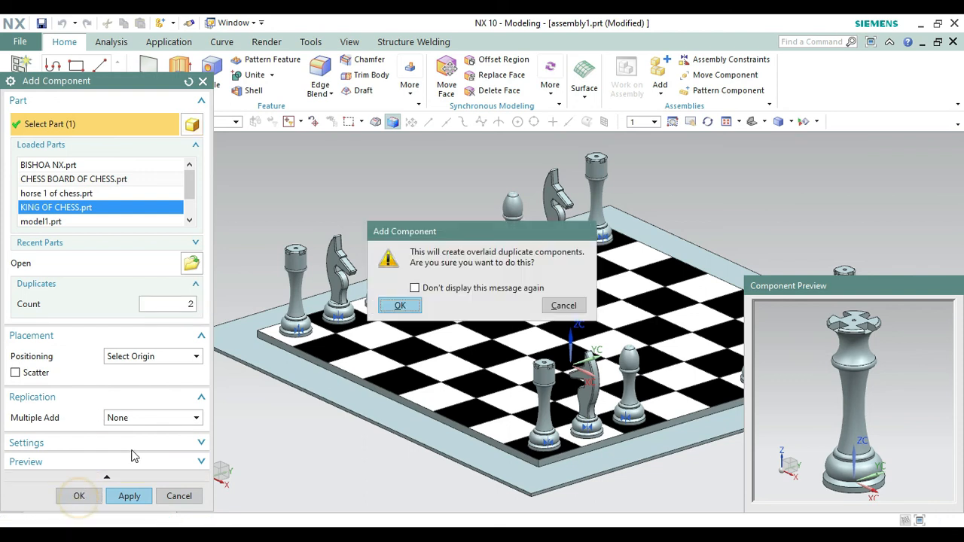
pyautogui.click(400, 306)
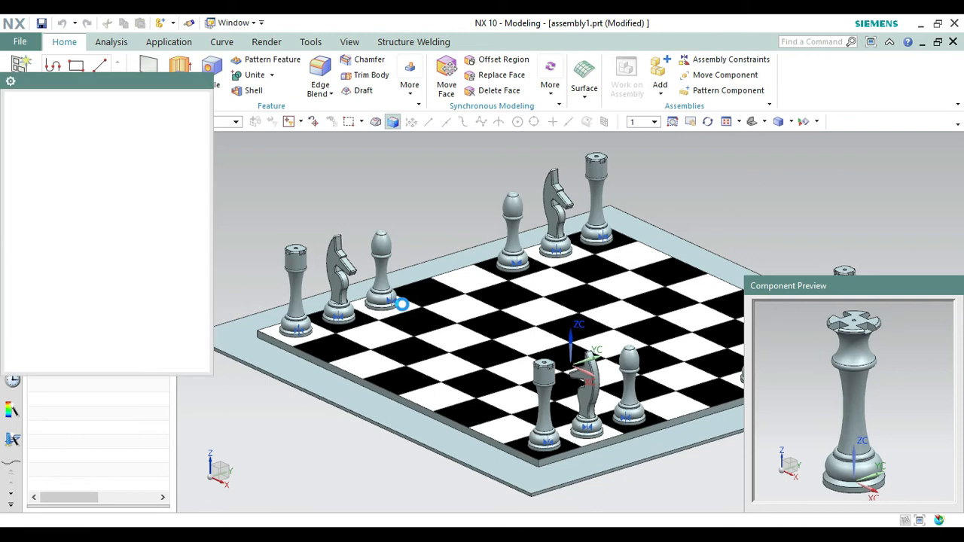
pyautogui.click(405, 167)
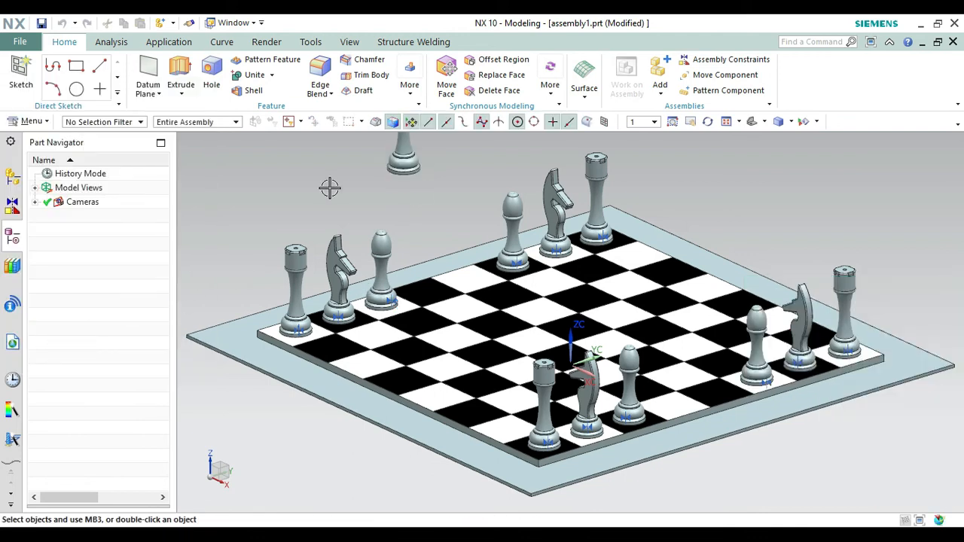
# - Move one of the overlaid kings beyond the board's +Y side, with the handle origin at about X -468.5, Y 724.3, Z -118.3
pyautogui.hotkey('ctrl', 'f')
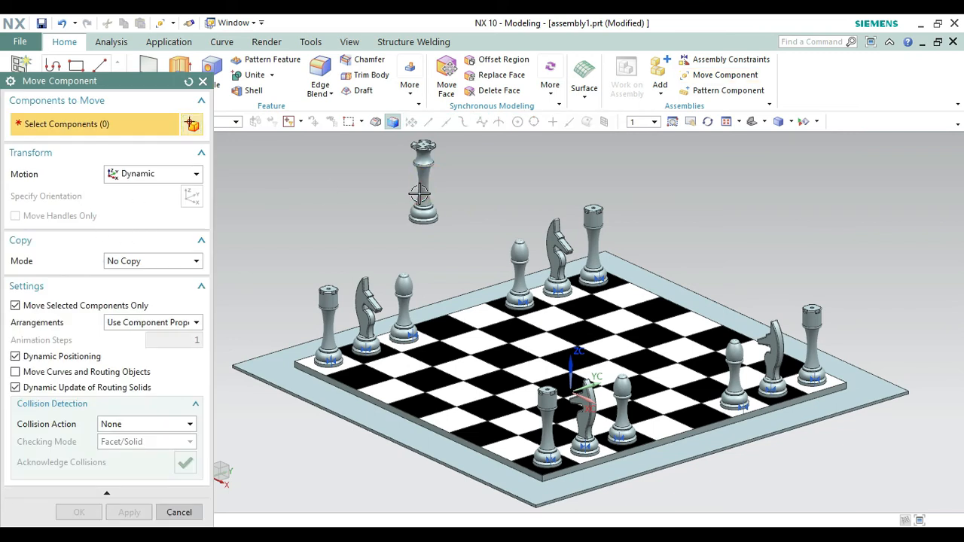
pyautogui.click(419, 194)
pyautogui.middleClick(421, 190)
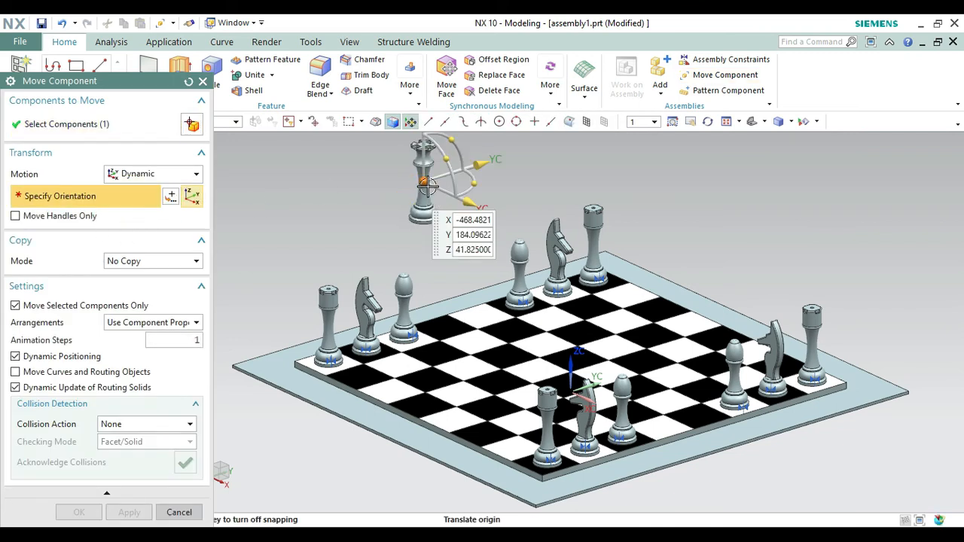
pyautogui.moveTo(426, 188); pyautogui.dragTo(825, 201)
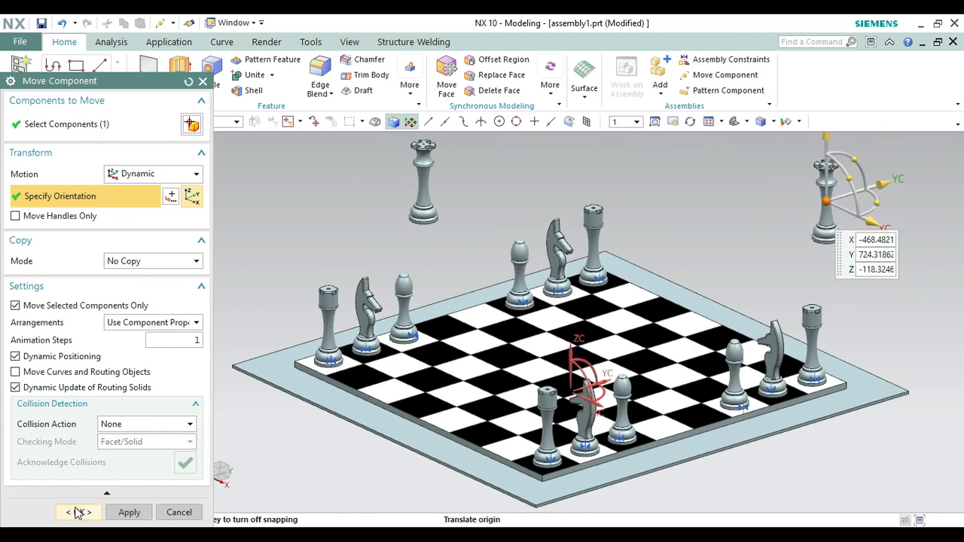
pyautogui.click(78, 512)
# - Add a Touch Align constraint between the white square beside the -X, +Y bishop and the base face of the unmoved king
pyautogui.click(729, 60)
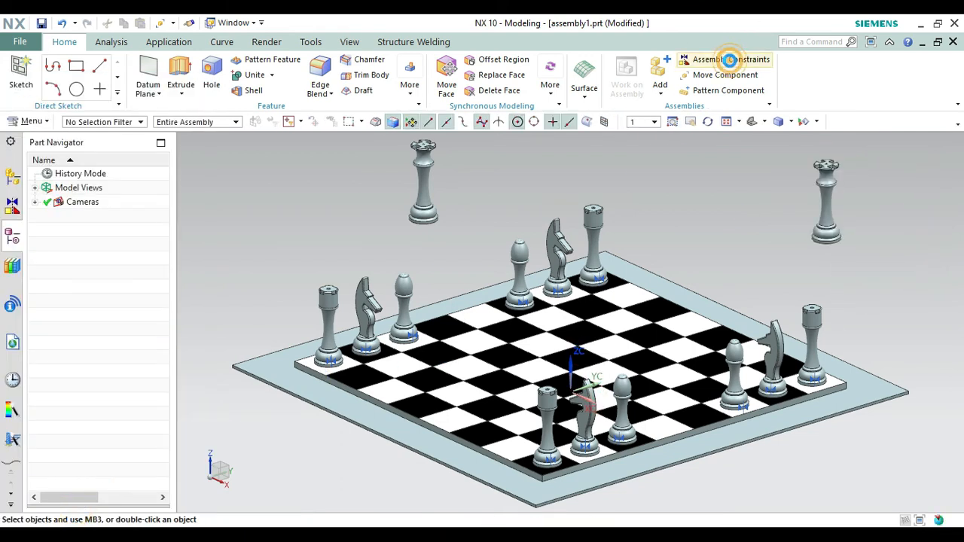
pyautogui.click(484, 315)
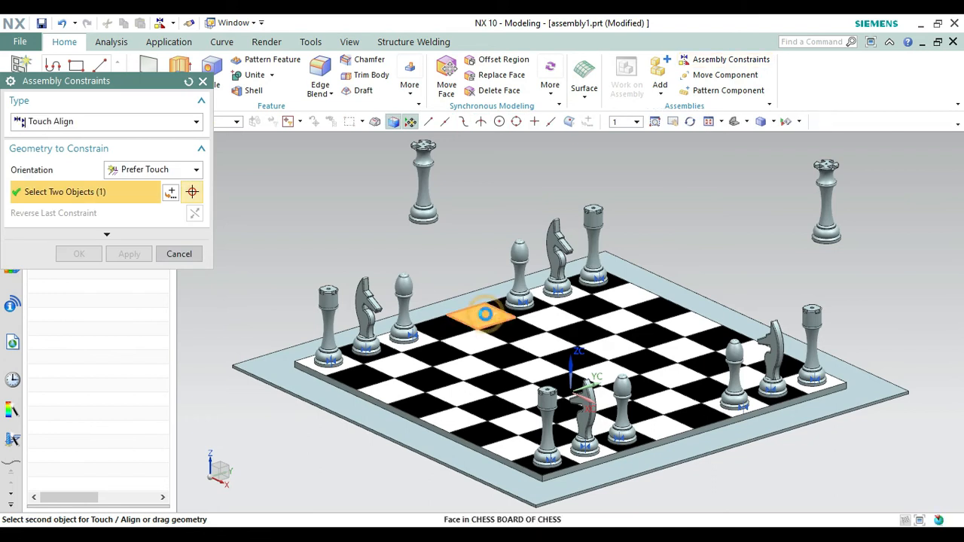
pyautogui.click(690, 122)
pyautogui.moveTo(686, 190); pyautogui.dragTo(680, 159)
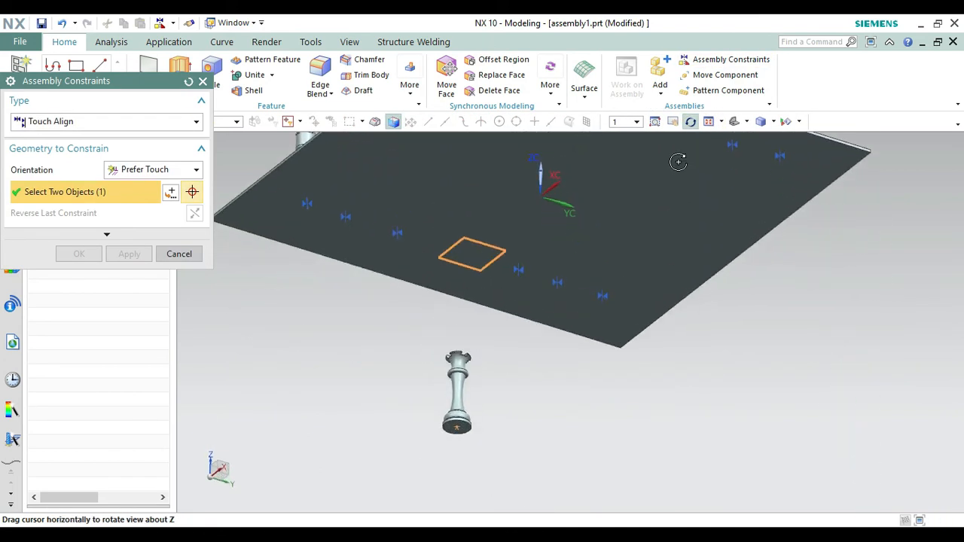
pyautogui.press('Escape')
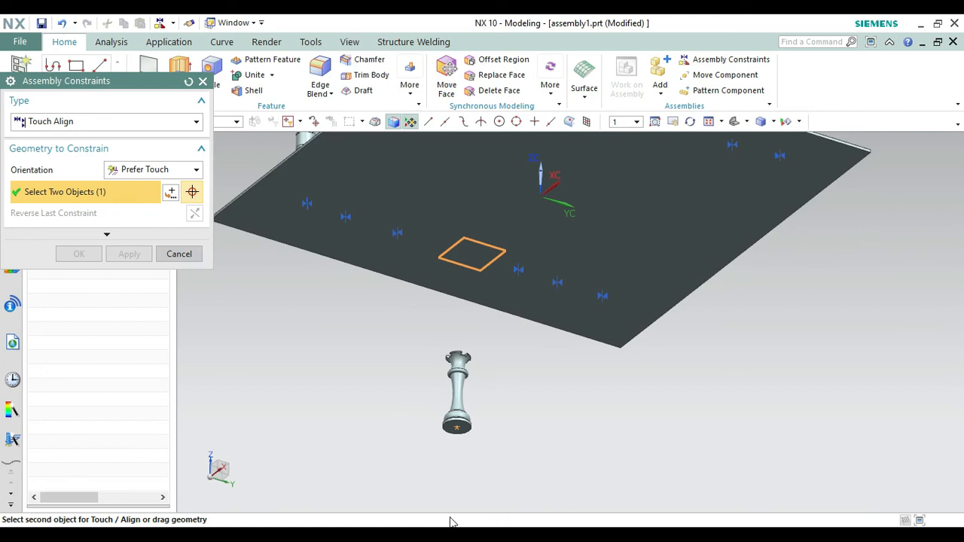
pyautogui.click(458, 428)
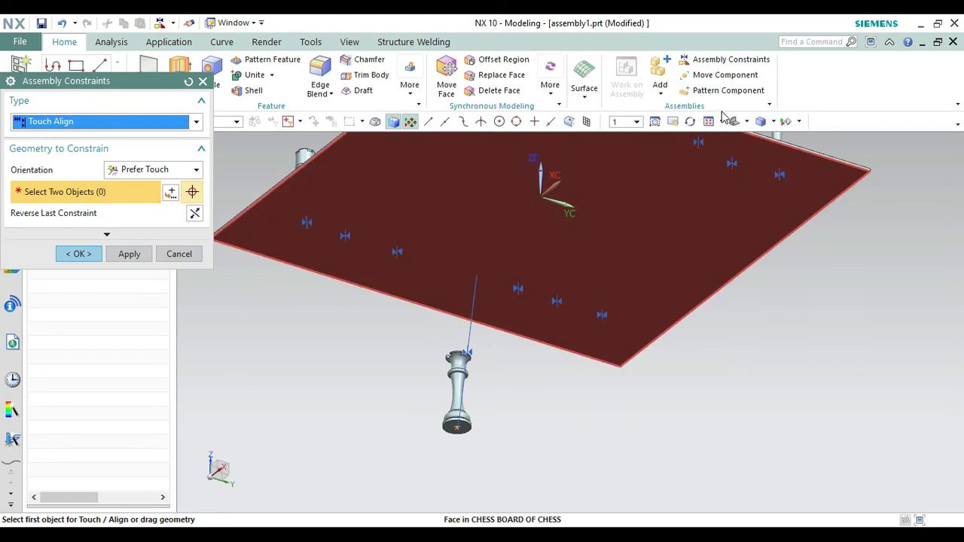
pyautogui.moveTo(595, 236); pyautogui.dragTo(698, 312, button='middle')
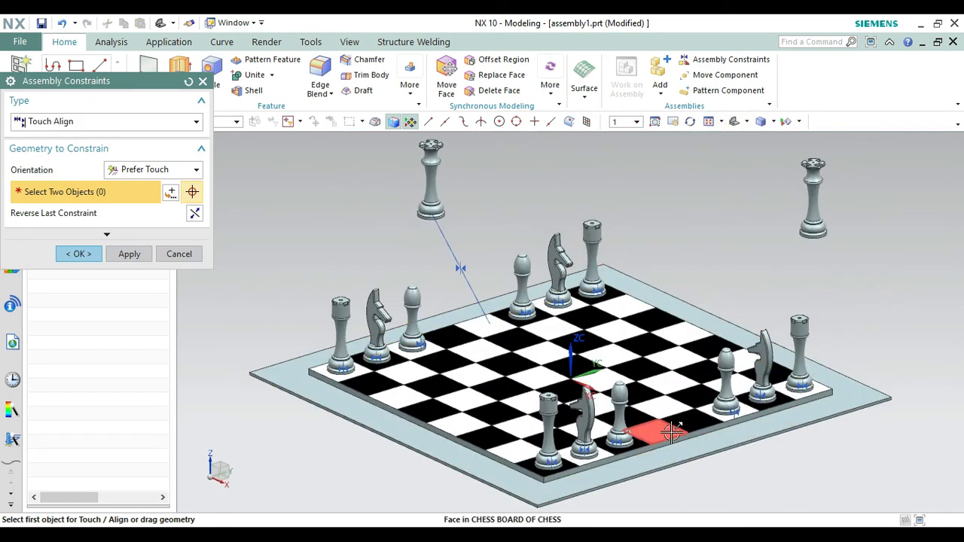
pyautogui.click(689, 420)
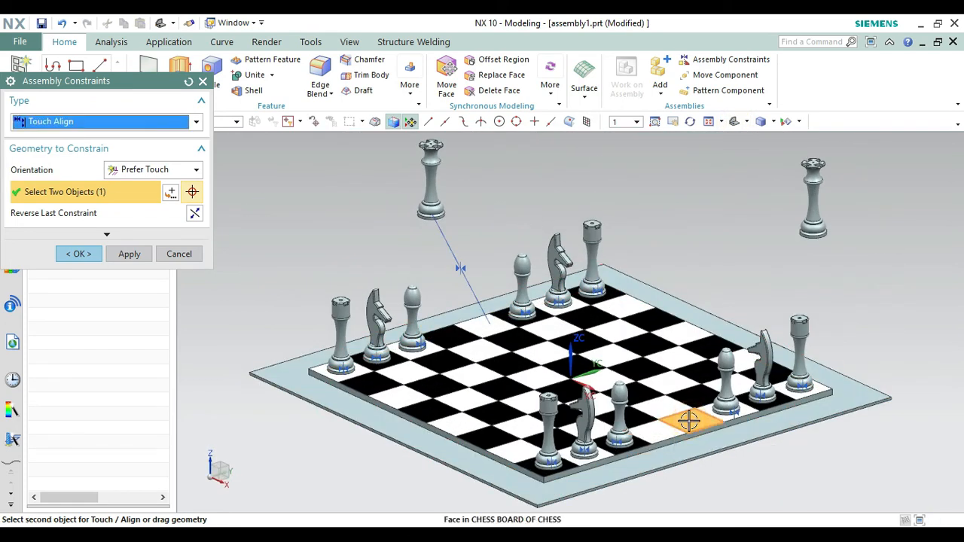
pyautogui.click(664, 430)
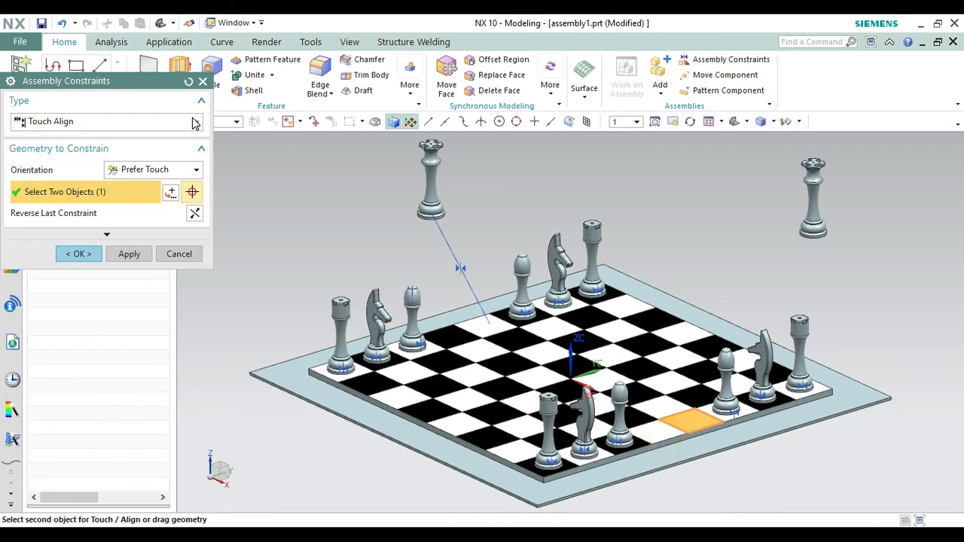
pyautogui.click(188, 82)
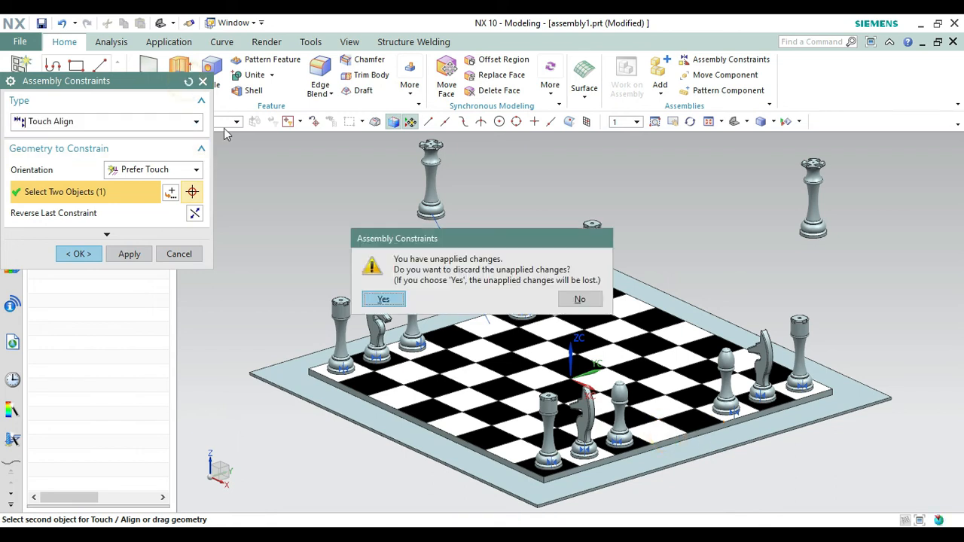
pyautogui.click(598, 300)
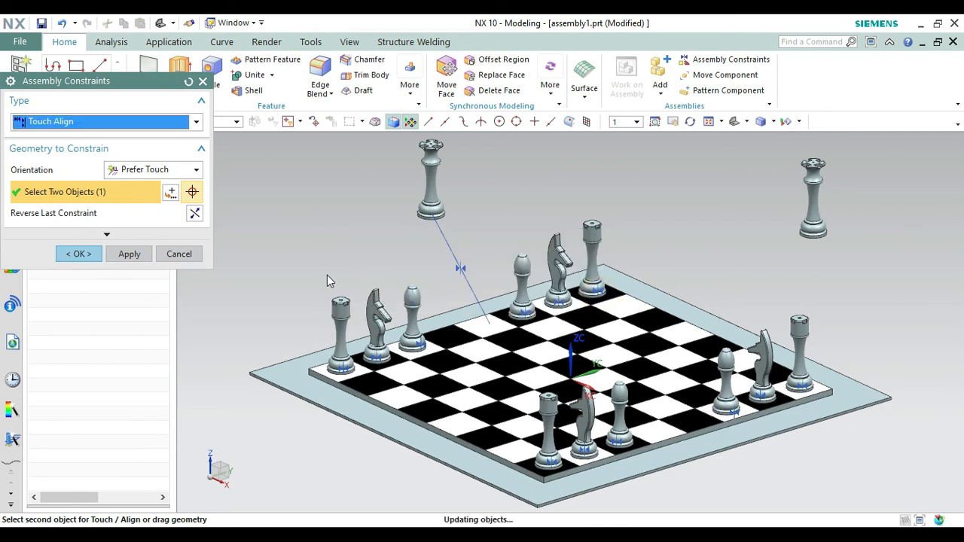
# - Add a Touch Align constraint between the white square beside the +X, -Y bishop and the base face of the king beyond the board's +Y side
pyautogui.click(656, 426)
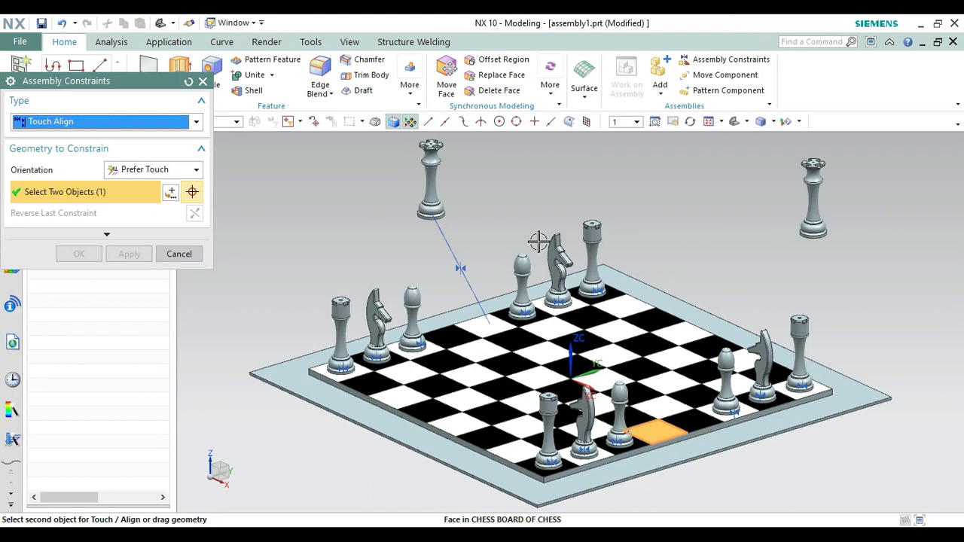
pyautogui.click(691, 122)
pyautogui.moveTo(882, 218); pyautogui.dragTo(877, 248)
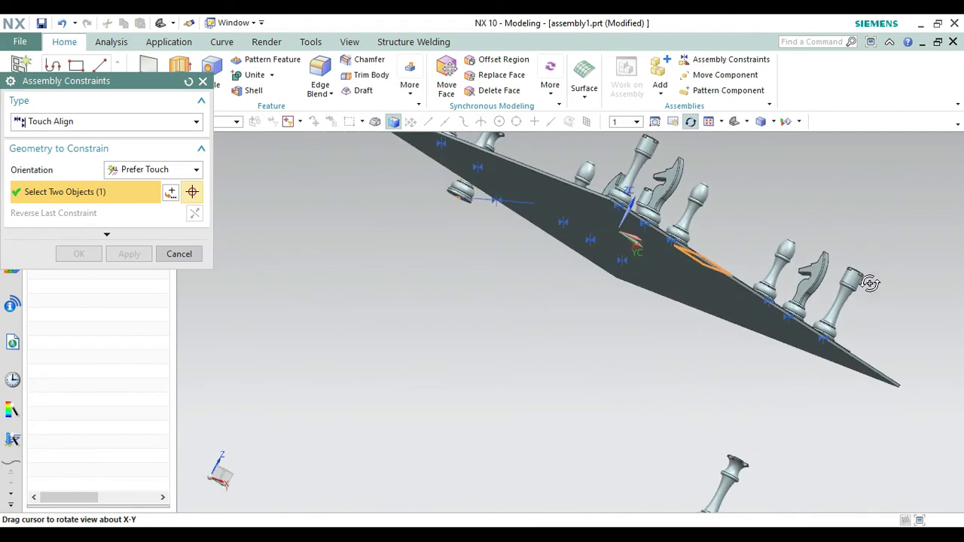
pyautogui.moveTo(870, 283); pyautogui.dragTo(684, 394)
pyautogui.press('Escape')
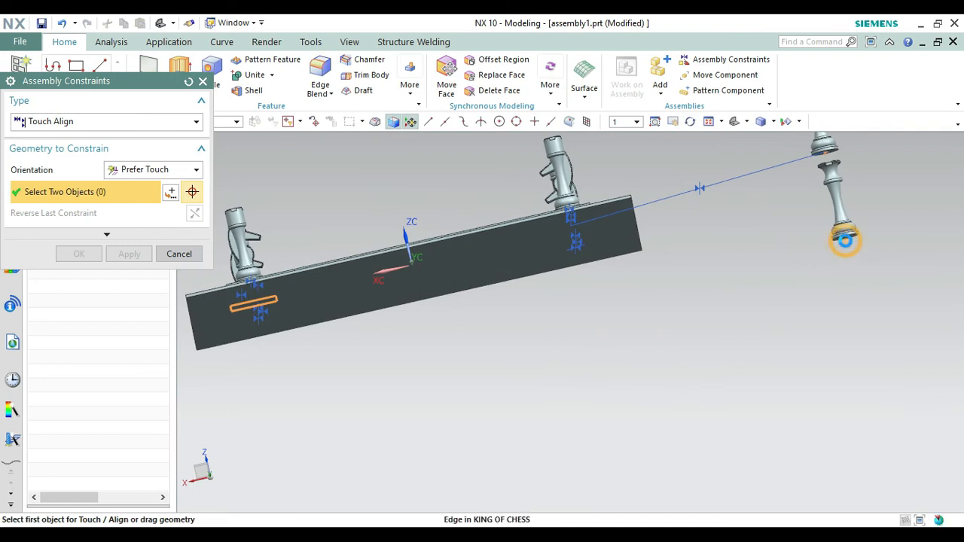
pyautogui.click(845, 238)
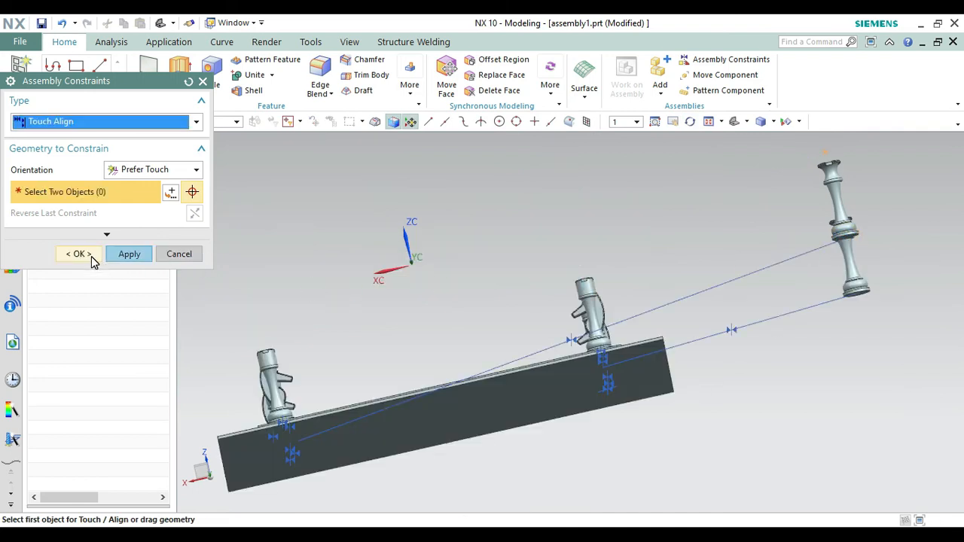
pyautogui.click(79, 253)
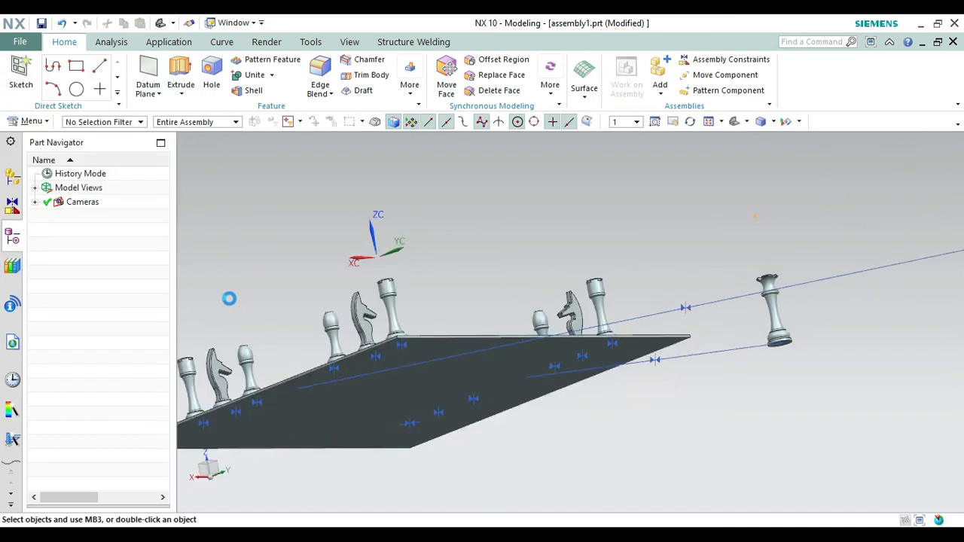
# - Move the king nearer the board 290 along X and about -160 along Y, onto the white square beside the -X, +Y bishop
pyautogui.press('Home')
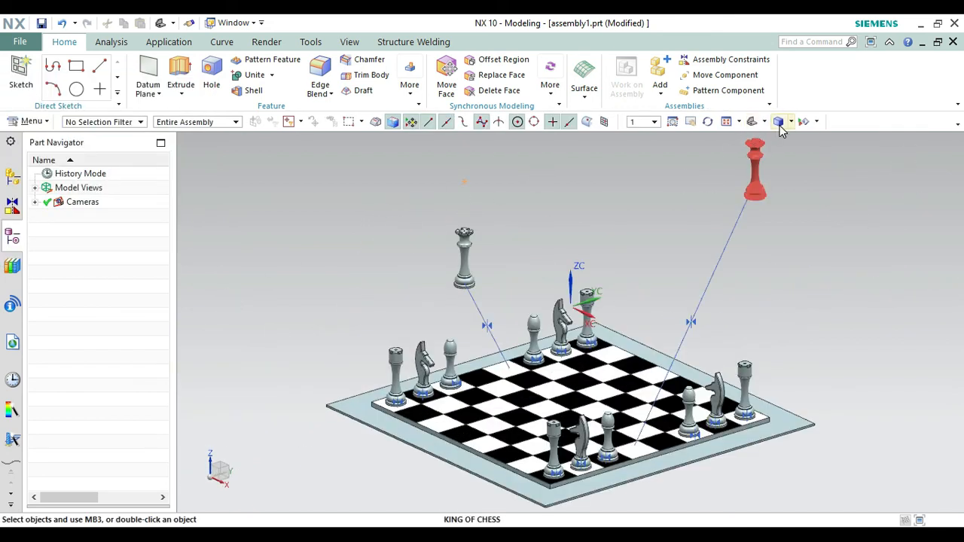
pyautogui.click(778, 123)
pyautogui.click(768, 142)
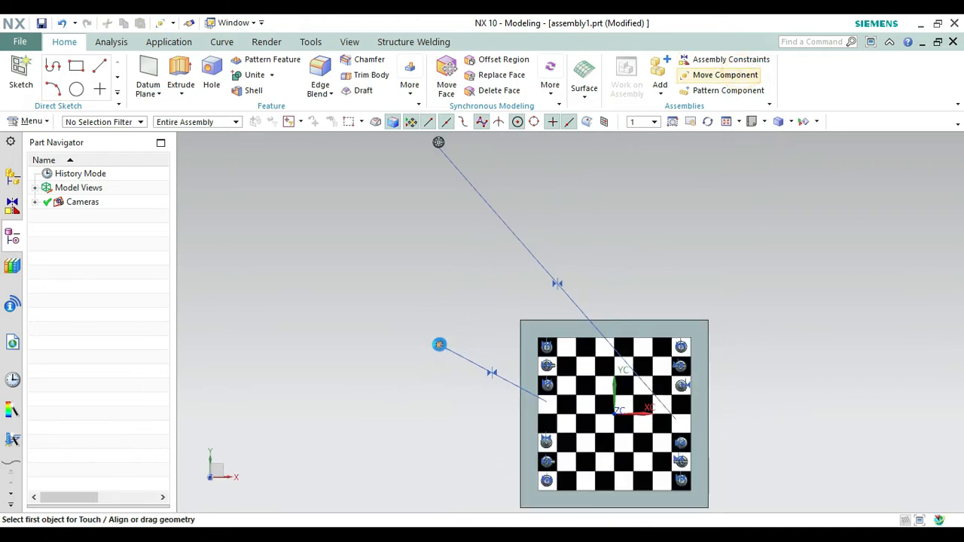
pyautogui.click(724, 75)
pyautogui.click(439, 346)
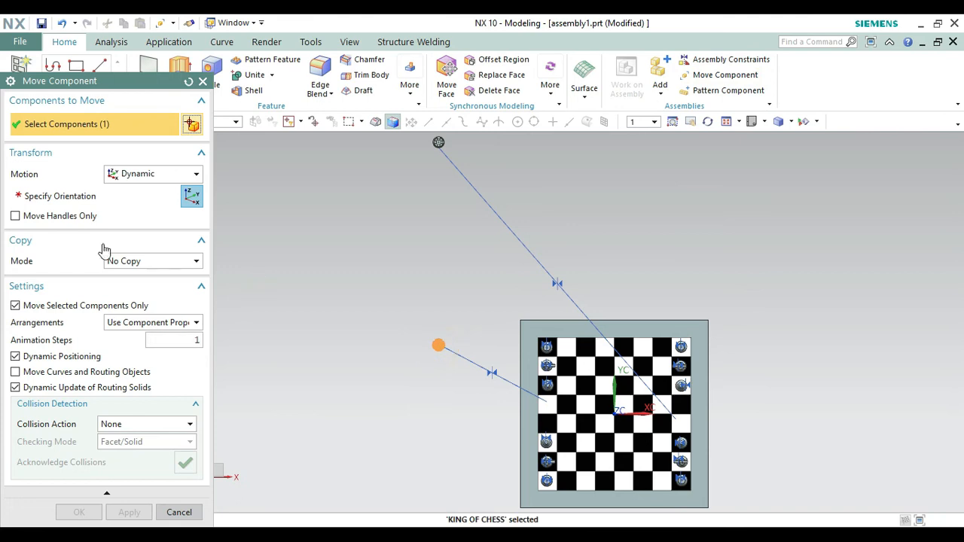
pyautogui.click(62, 198)
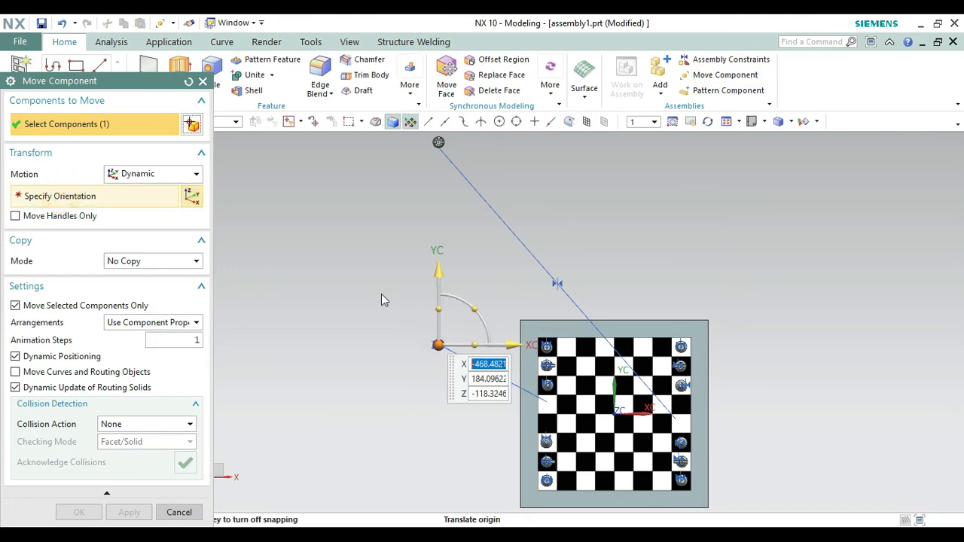
pyautogui.click(438, 280)
pyautogui.moveTo(438, 280); pyautogui.dragTo(431, 335)
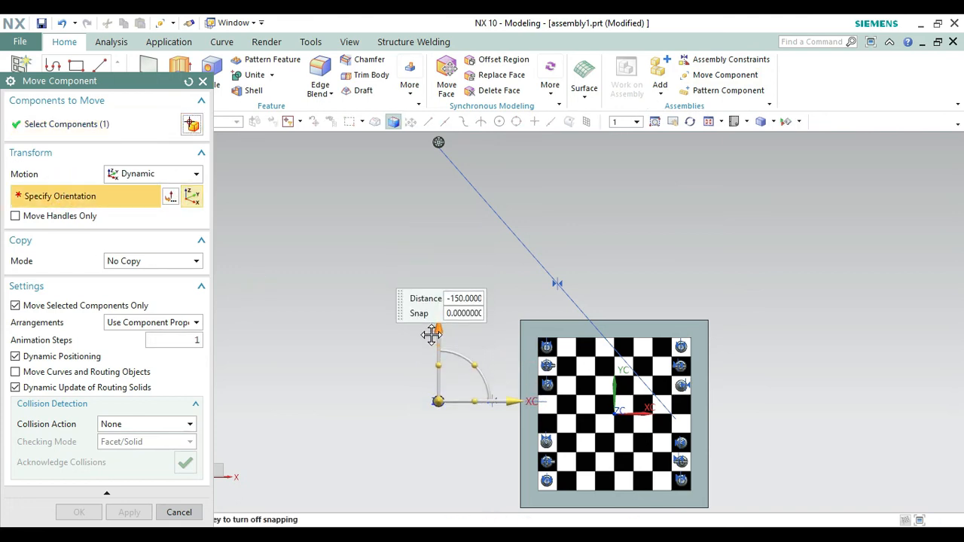
pyautogui.click(523, 399)
pyautogui.moveTo(588, 404); pyautogui.dragTo(616, 406)
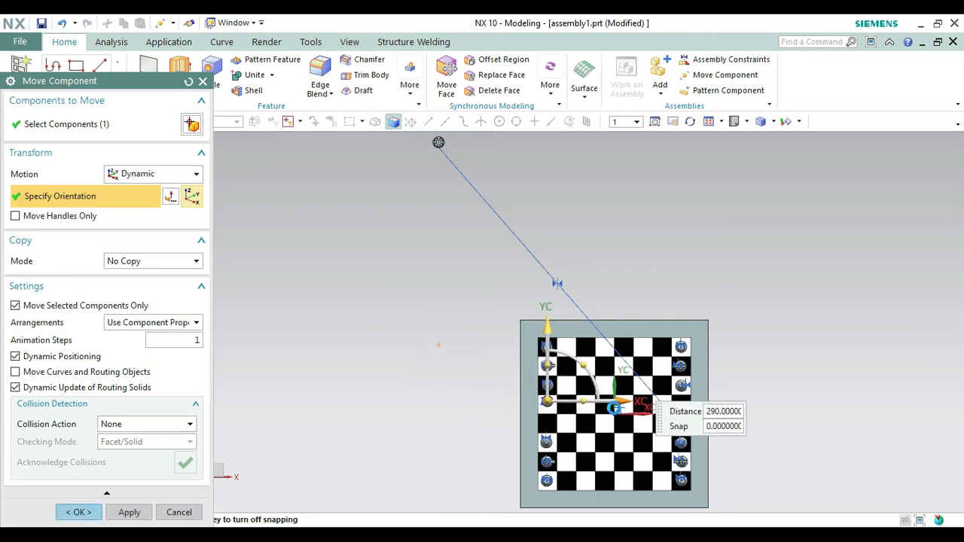
pyautogui.moveTo(550, 332)
pyautogui.mouseDown()
pyautogui.moveTo(550, 322)
pyautogui.moveTo(549, 335)
pyautogui.mouseUp()
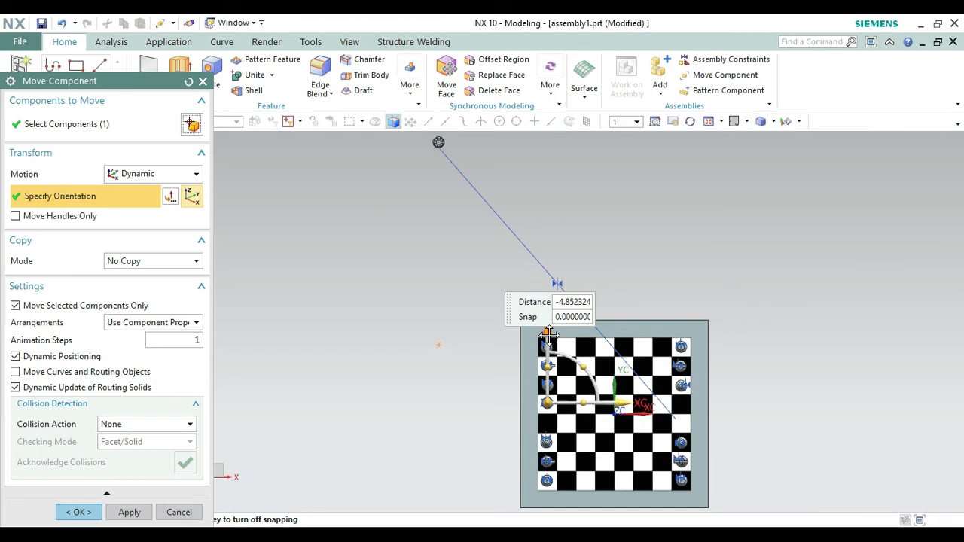
pyautogui.moveTo(549, 335); pyautogui.dragTo(547, 343)
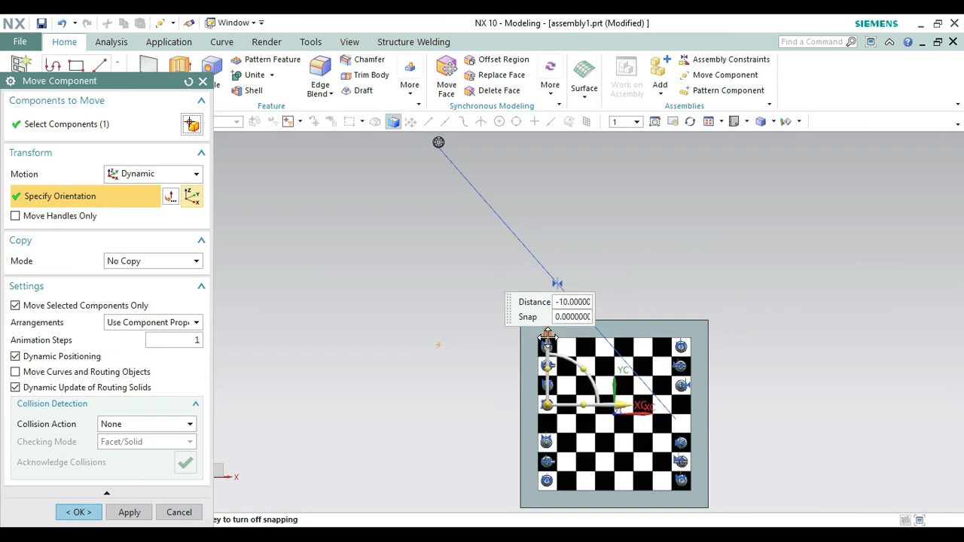
pyautogui.click(129, 512)
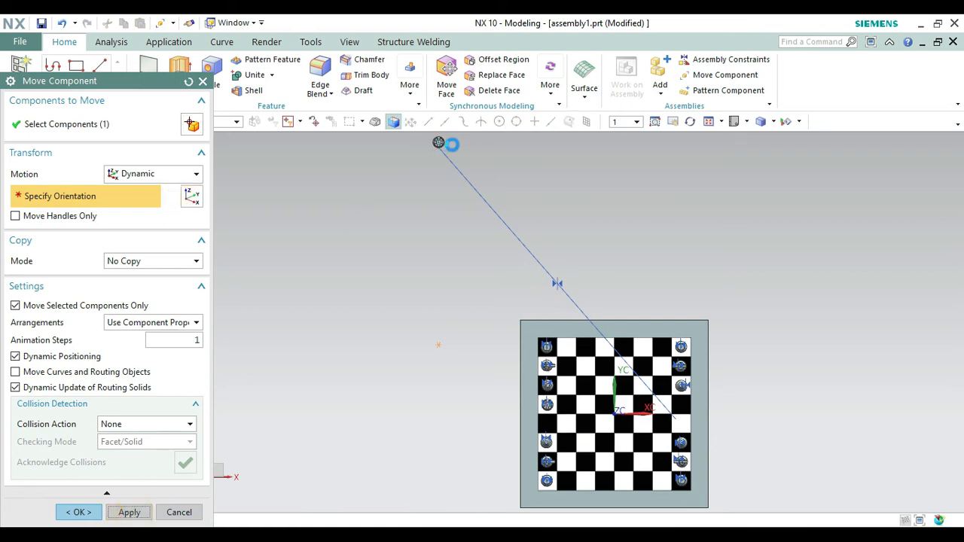
# - Move the other king onto the white square beside the +X, -Y bishop, with the handle origin at about X 176.6, Y -25.3, Z -118.3
pyautogui.click(439, 144)
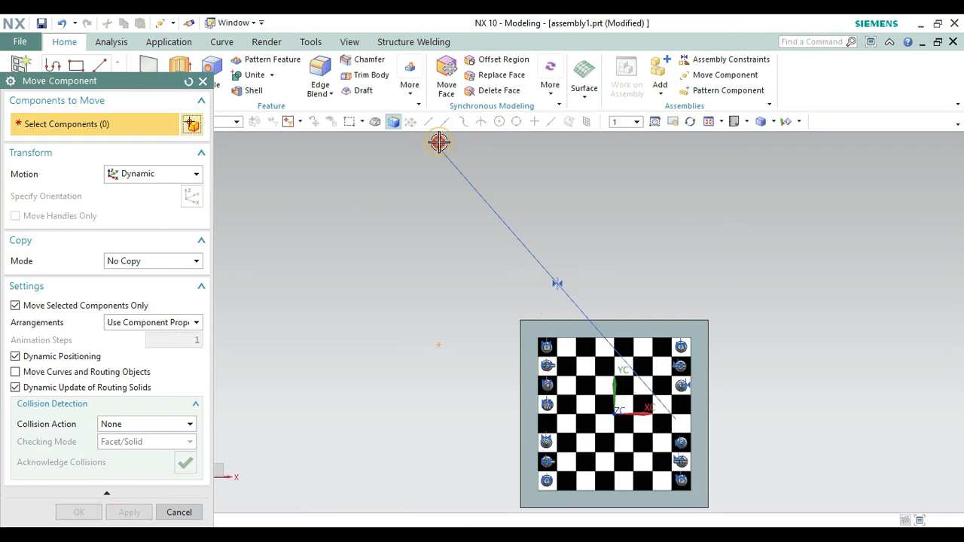
pyautogui.click(106, 199)
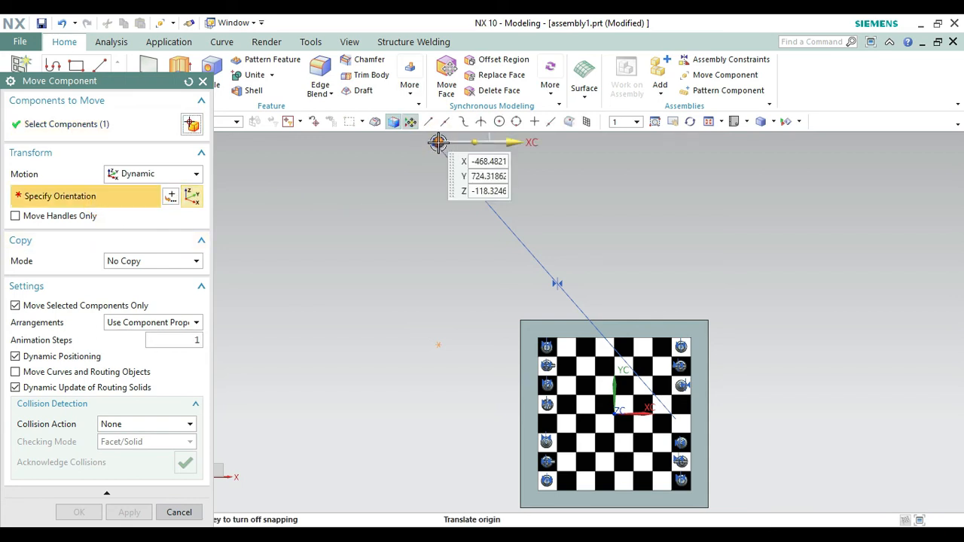
pyautogui.moveTo(432, 233); pyautogui.dragTo(425, 395)
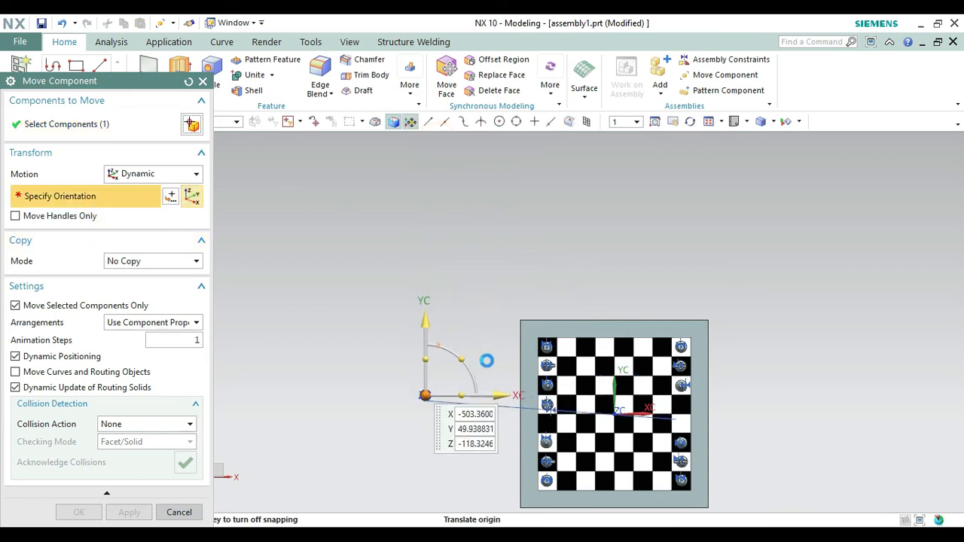
pyautogui.moveTo(516, 391); pyautogui.dragTo(744, 407)
pyautogui.moveTo(677, 315); pyautogui.dragTo(678, 359)
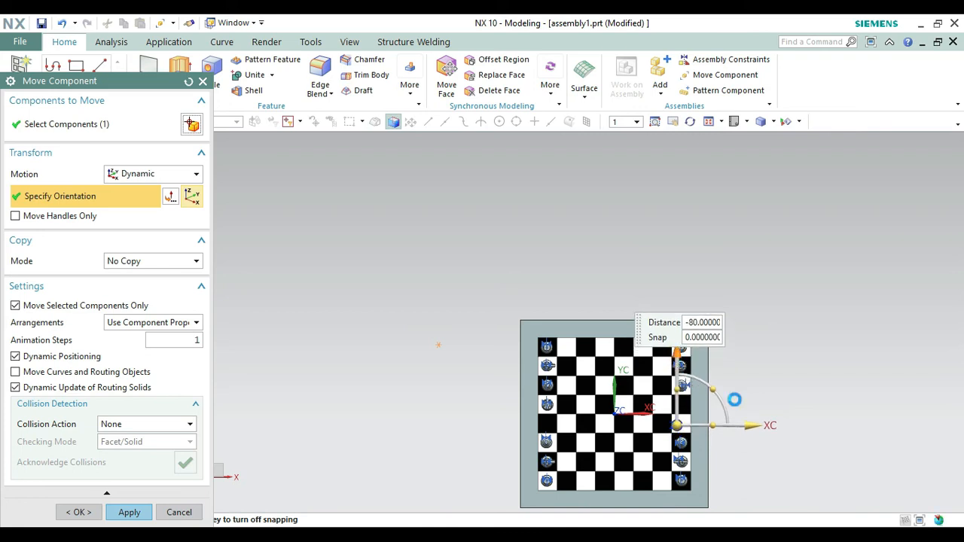
pyautogui.moveTo(731, 424)
pyautogui.mouseDown()
pyautogui.moveTo(764, 426)
pyautogui.moveTo(748, 426)
pyautogui.mouseUp()
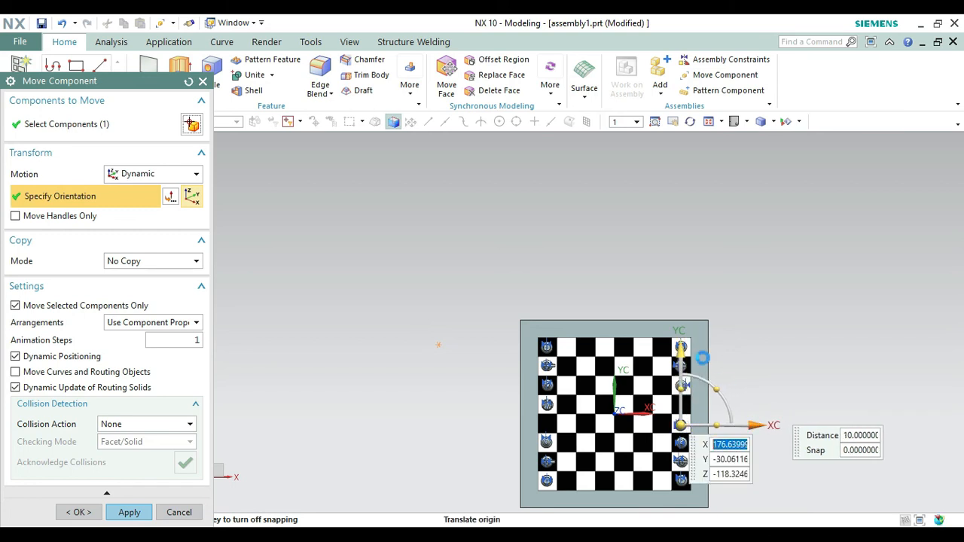
pyautogui.moveTo(681, 350); pyautogui.dragTo(682, 355)
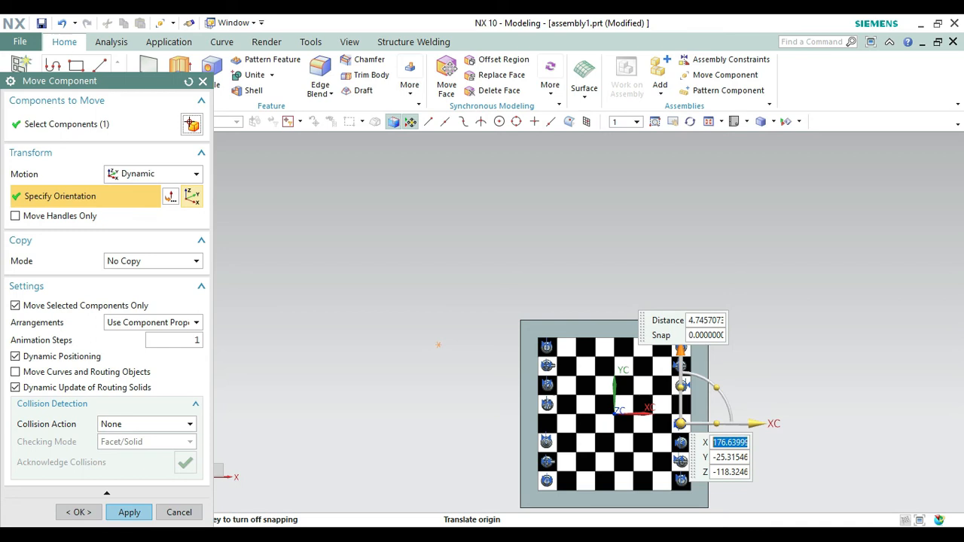
pyautogui.click(78, 512)
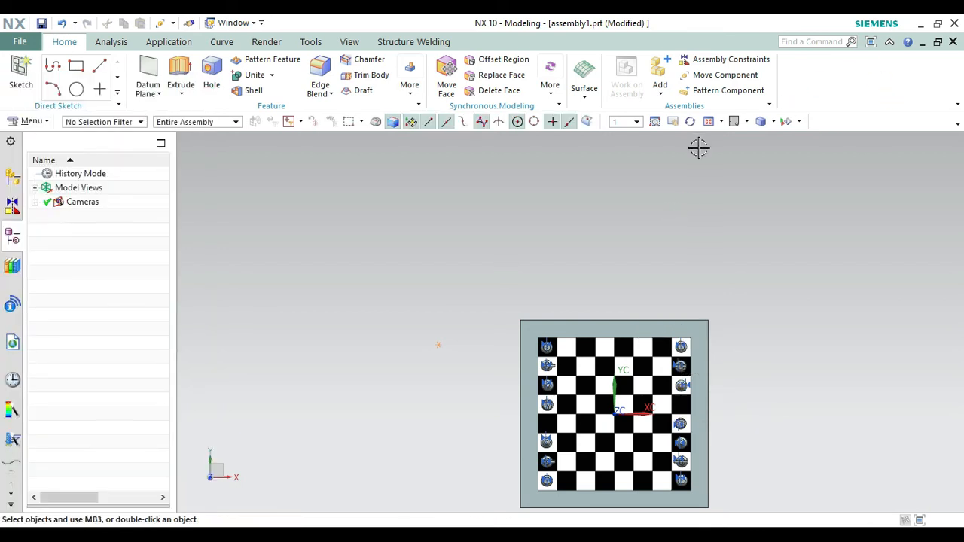
# - Add one QUEEN OF CHESS component to the assembly, placed beyond the board's -X side
pyautogui.click(709, 123)
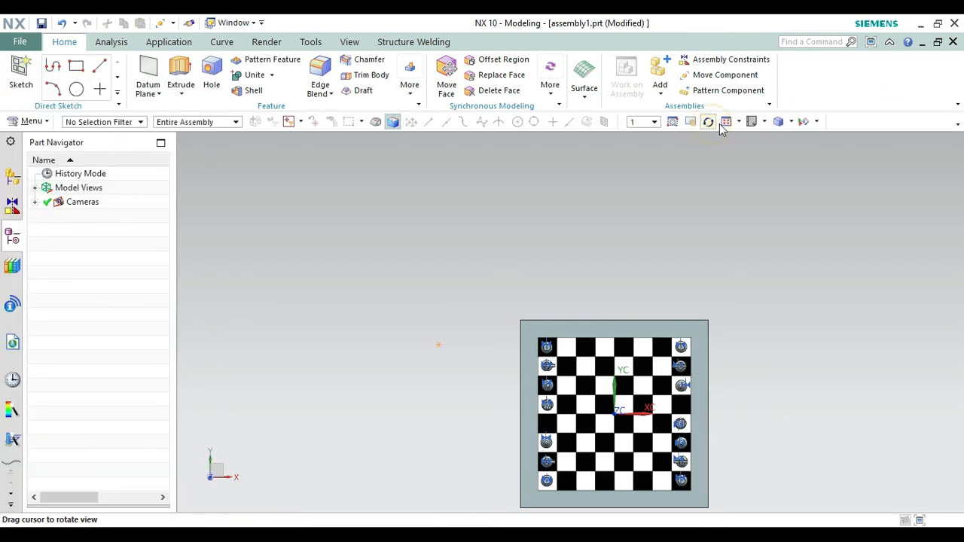
pyautogui.click(763, 122)
pyautogui.click(796, 143)
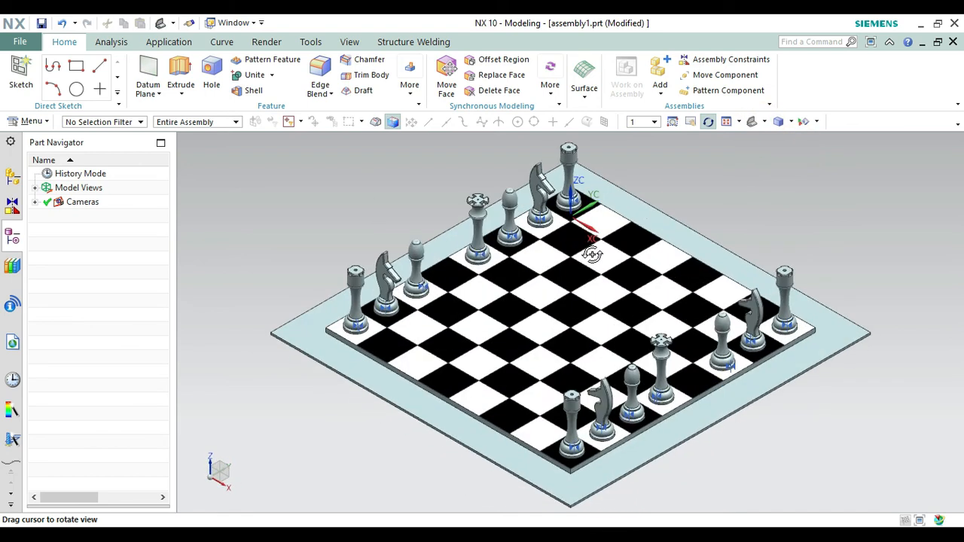
pyautogui.press('Escape')
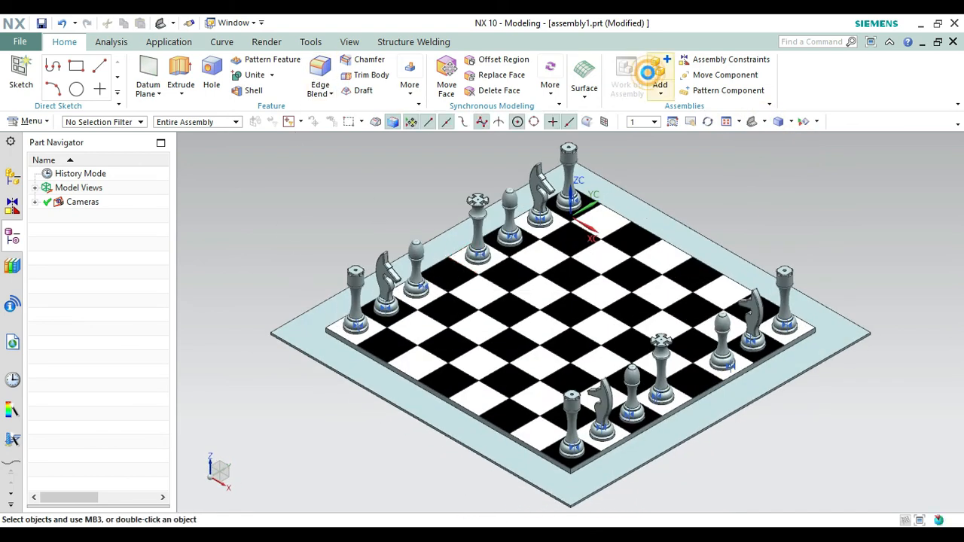
pyautogui.click(648, 72)
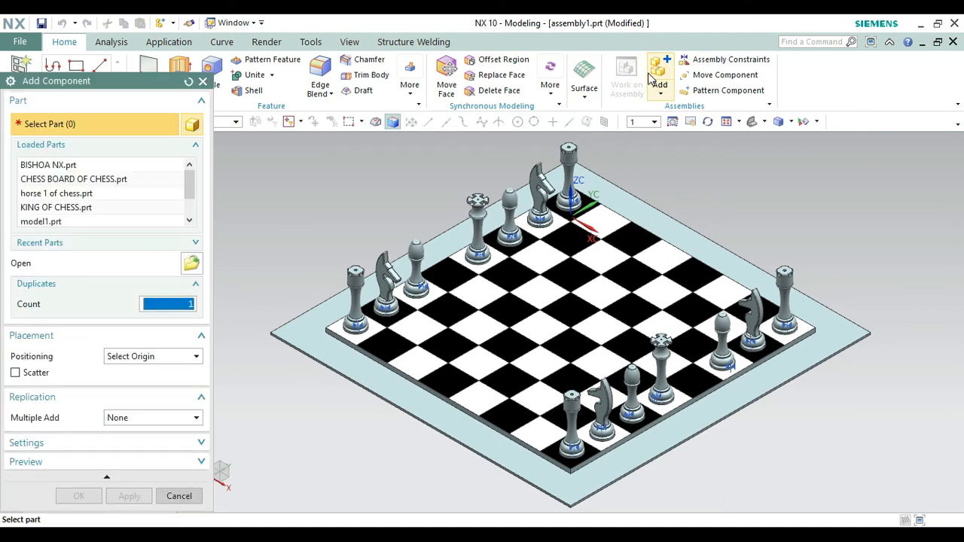
pyautogui.click(190, 264)
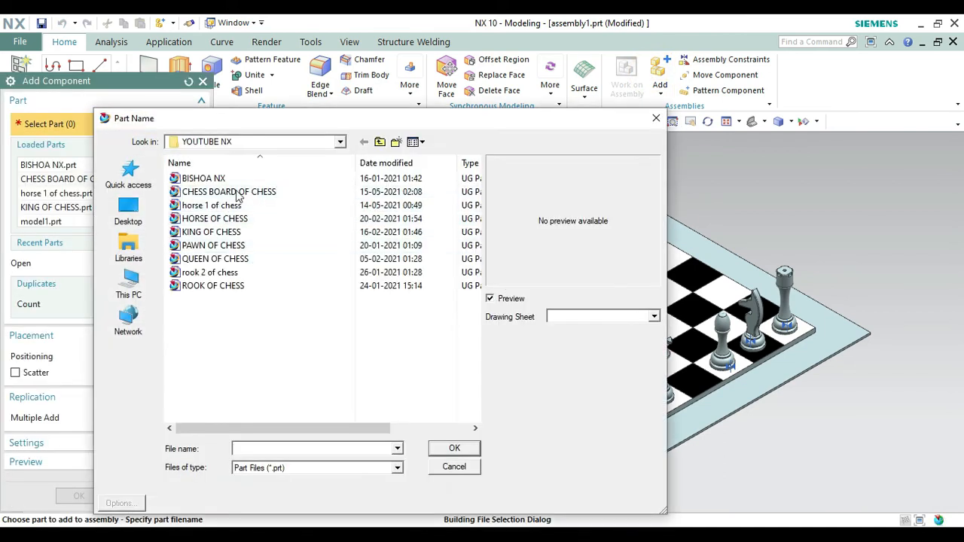
pyautogui.click(241, 259)
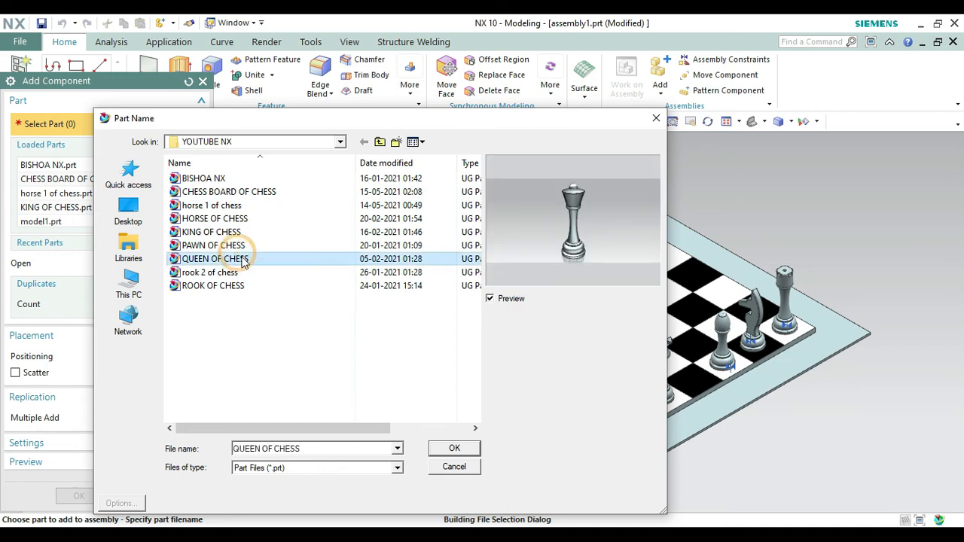
pyautogui.click(451, 448)
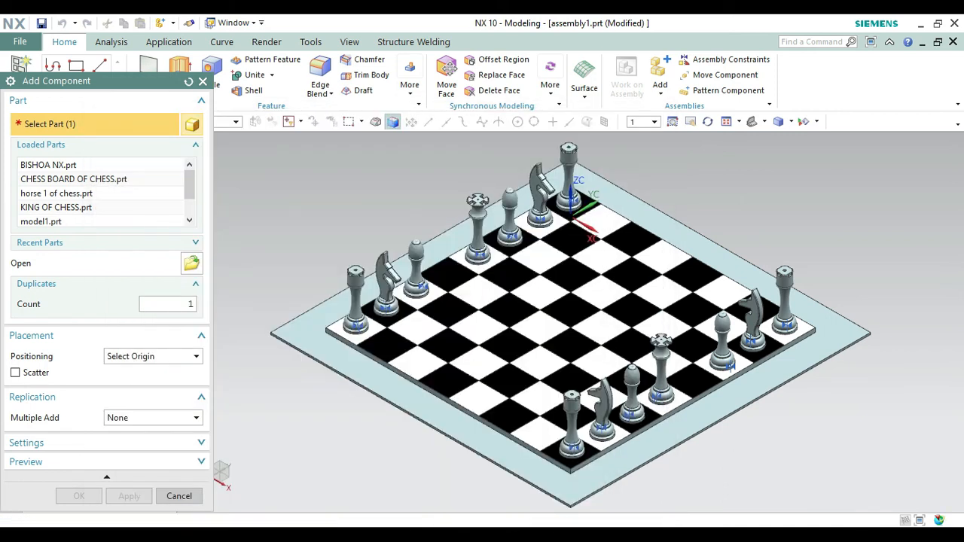
pyautogui.click(96, 497)
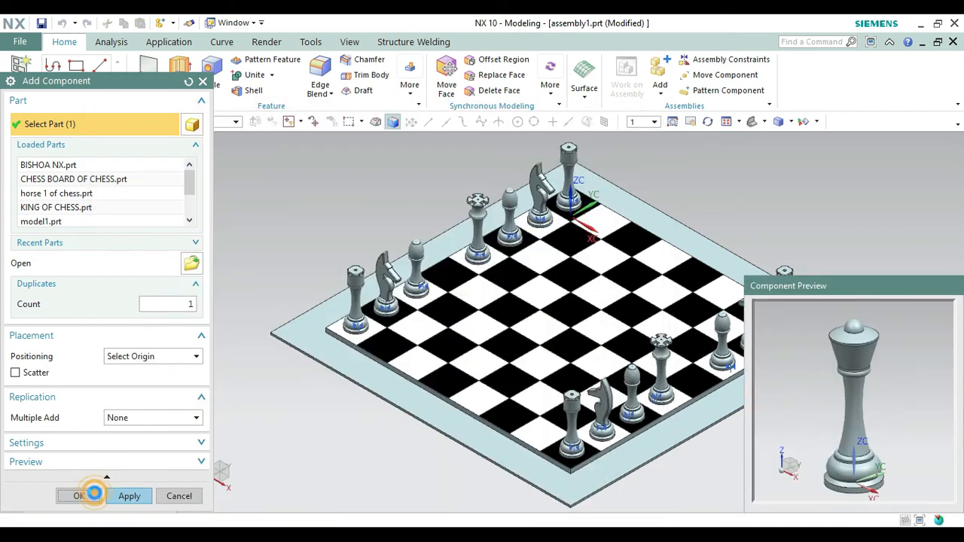
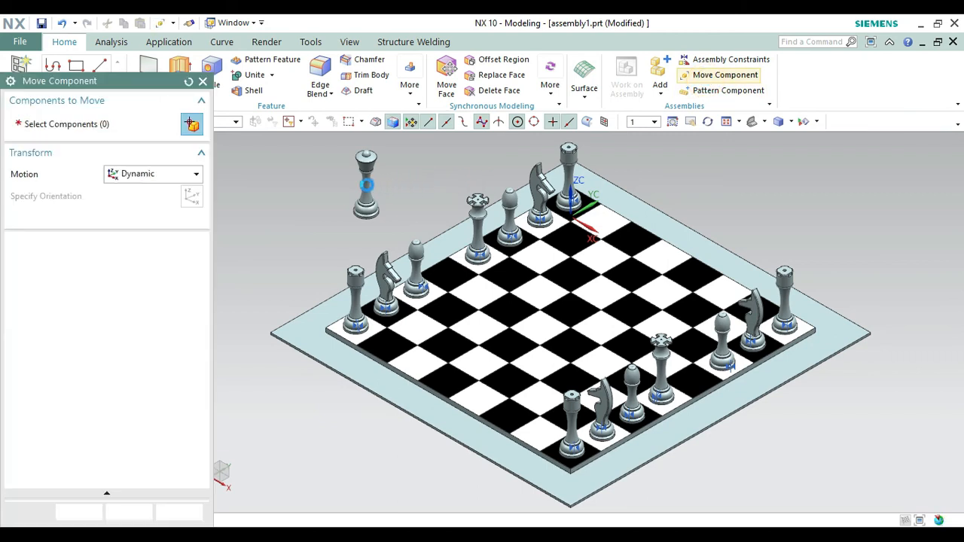
# - Move the new queen beyond the board's +X side, with the handle origin at about X 370.5, Y 150.0, Z 44.0
pyautogui.click(366, 183)
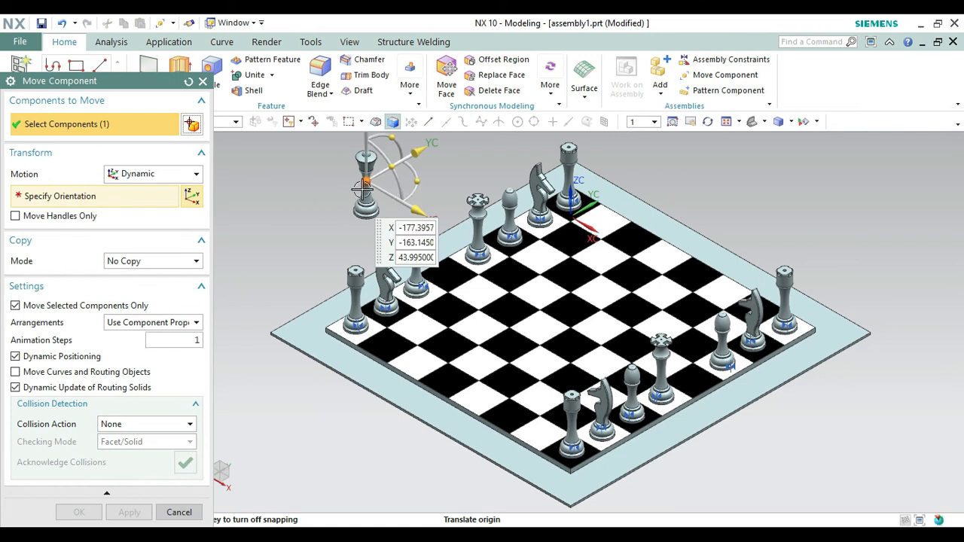
pyautogui.moveTo(687, 215); pyautogui.dragTo(882, 261)
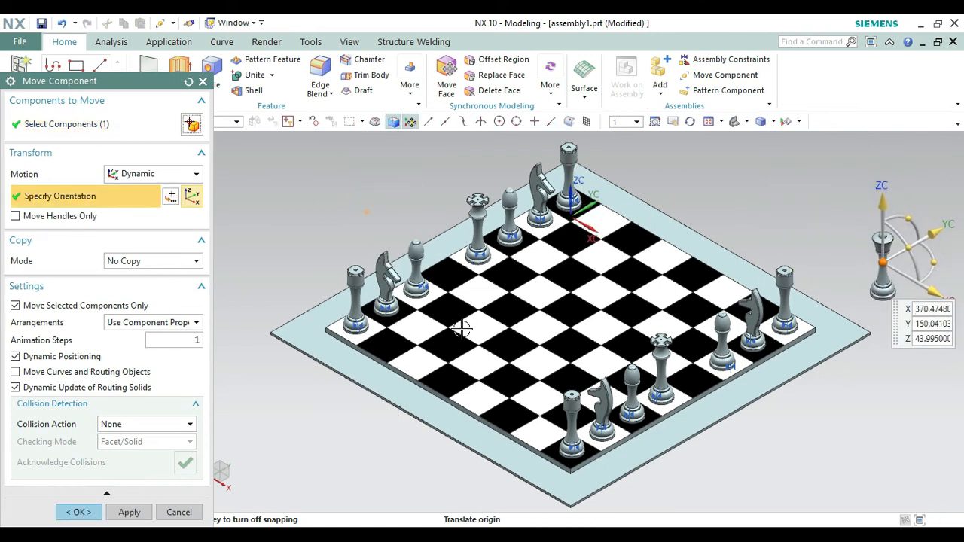
pyautogui.click(76, 512)
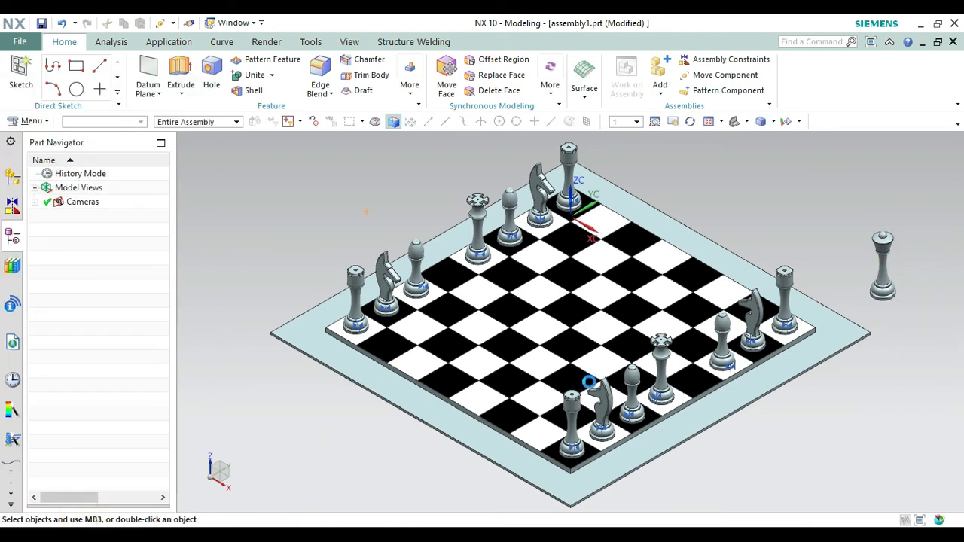
# - Add a Touch Align constraint between the black square separating the +X king and the +X, +Y bishop and the queen's base
pyautogui.click(712, 60)
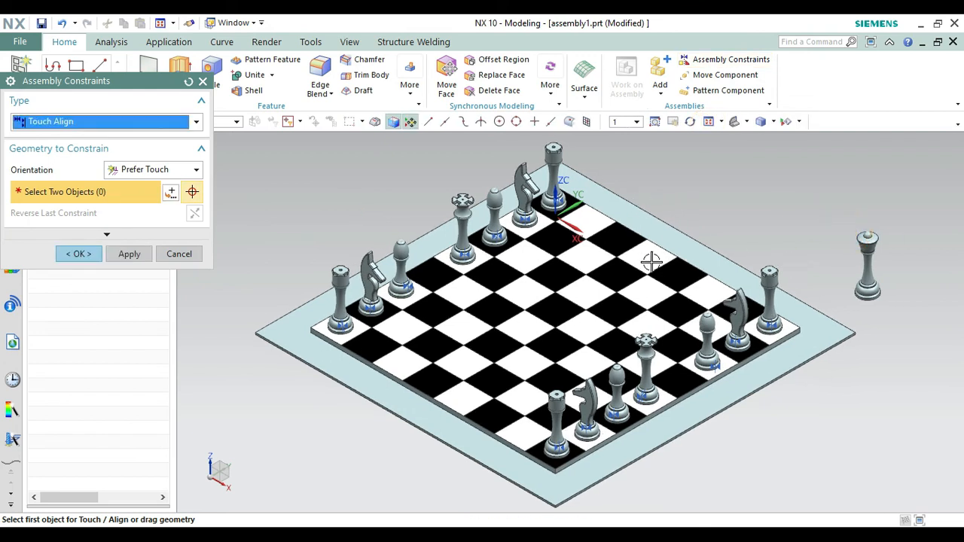
pyautogui.click(677, 375)
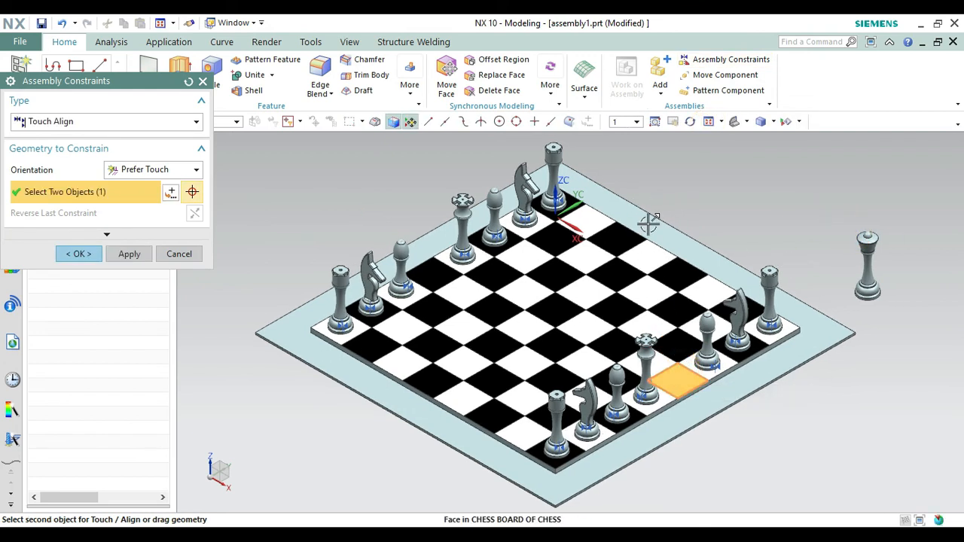
pyautogui.click(690, 122)
pyautogui.moveTo(858, 218); pyautogui.dragTo(830, 200)
pyautogui.press('Escape')
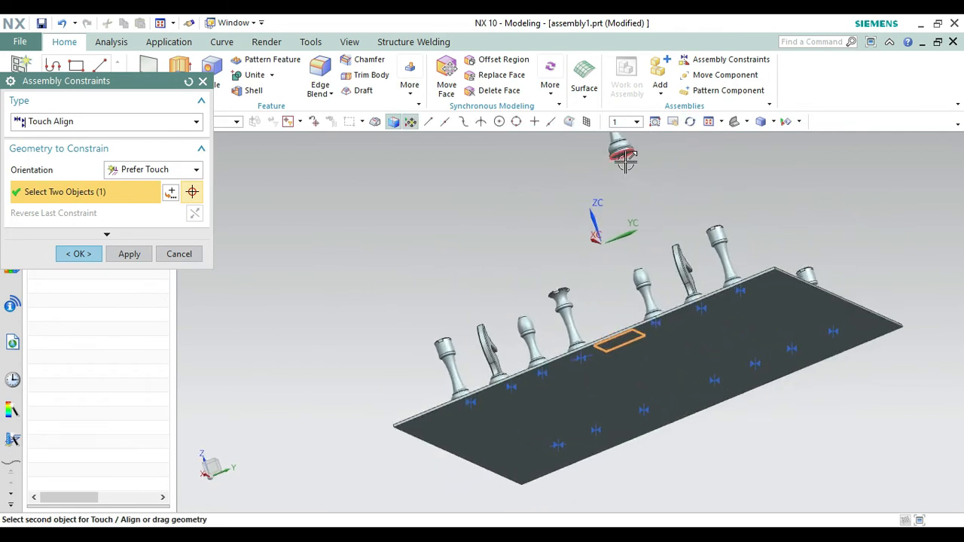
pyautogui.click(624, 158)
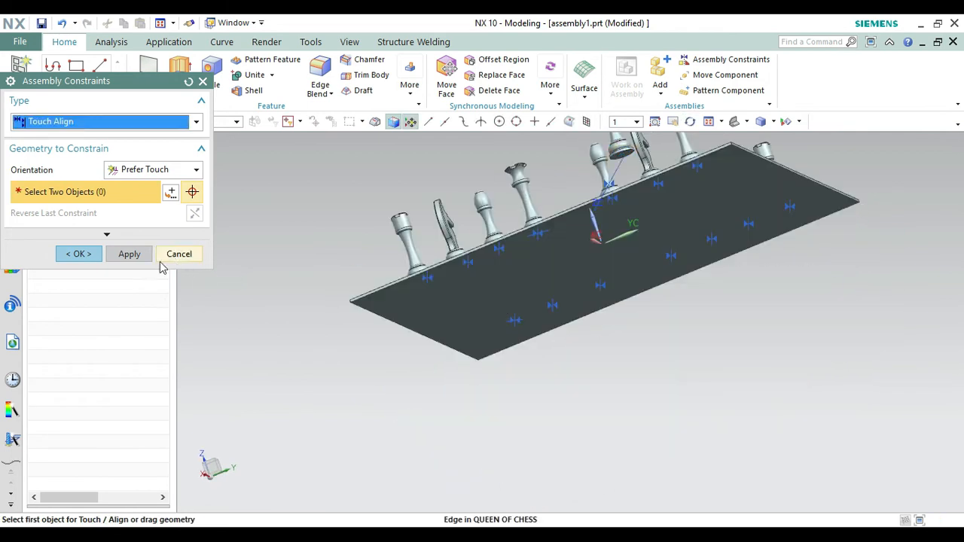
pyautogui.click(84, 254)
pyautogui.press('Home')
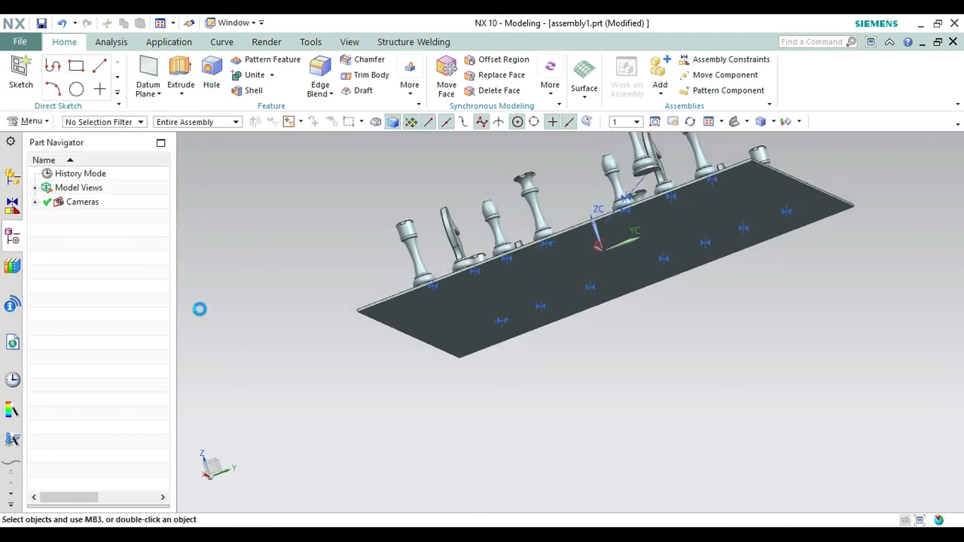
# - Add a second QUEEN OF CHESS component to the assembly, placed beyond the board's -X side
pyautogui.click(657, 73)
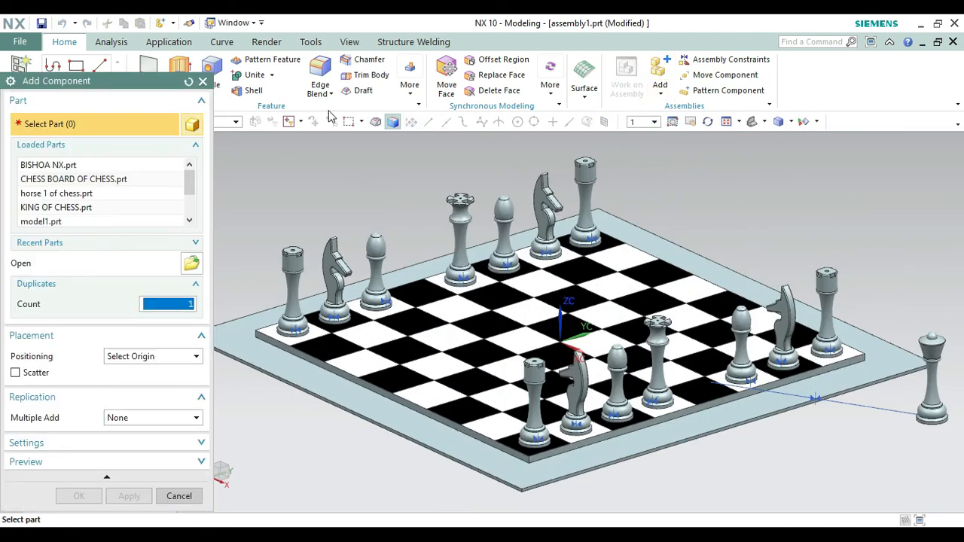
pyautogui.moveTo(188, 192); pyautogui.dragTo(193, 222)
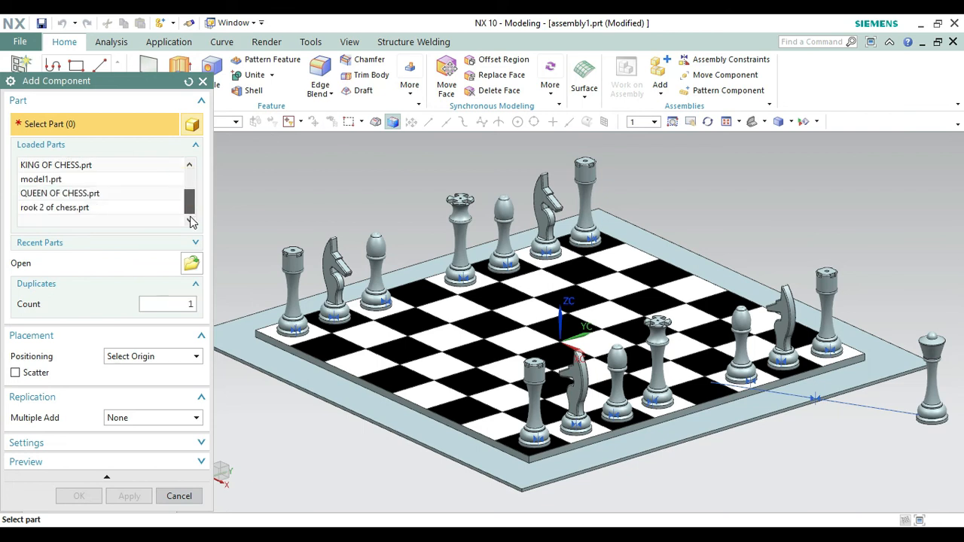
pyautogui.click(120, 192)
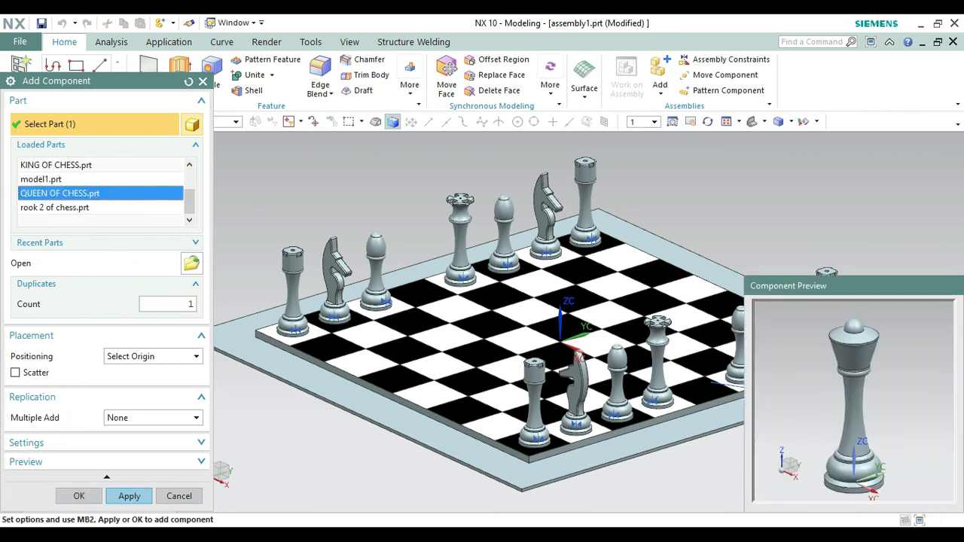
pyautogui.click(79, 496)
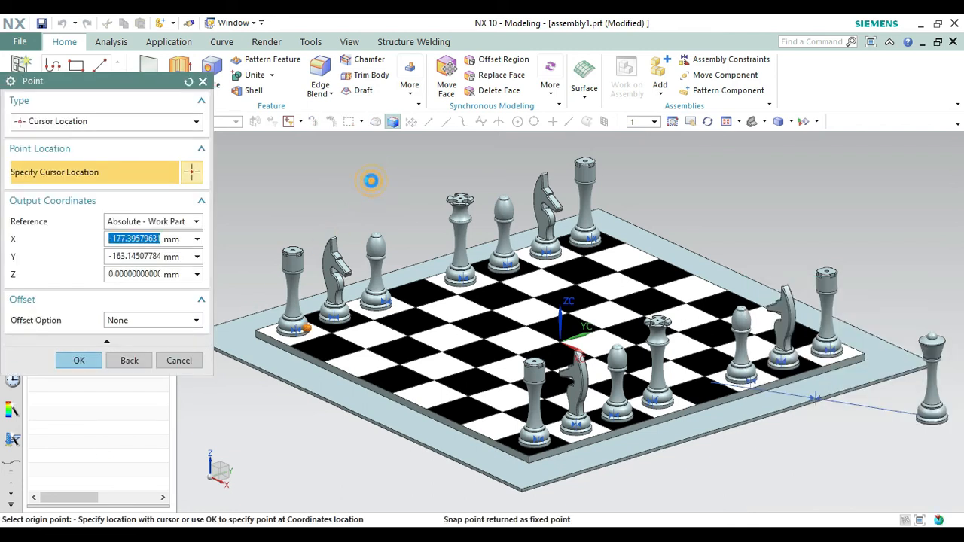
pyautogui.click(370, 181)
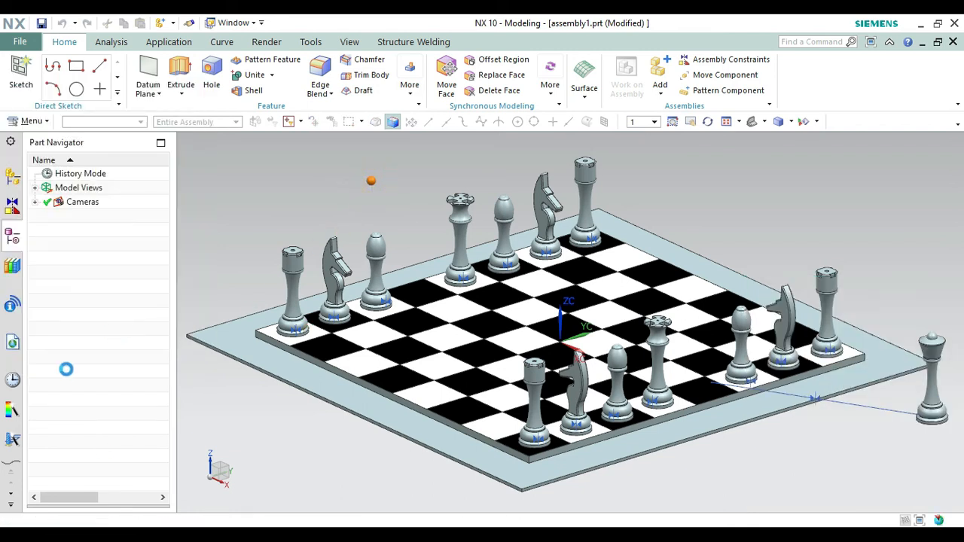
pyautogui.click(708, 122)
pyautogui.press('Escape')
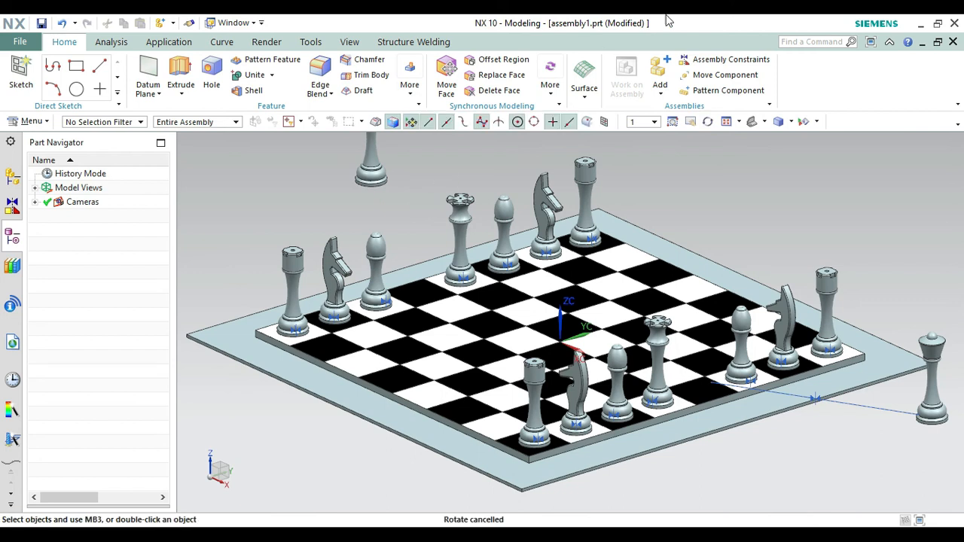
# - Add a Touch Align constraint between the black square separating the -X king and the -X, -Y bishop and the second queen's base face
pyautogui.click(686, 61)
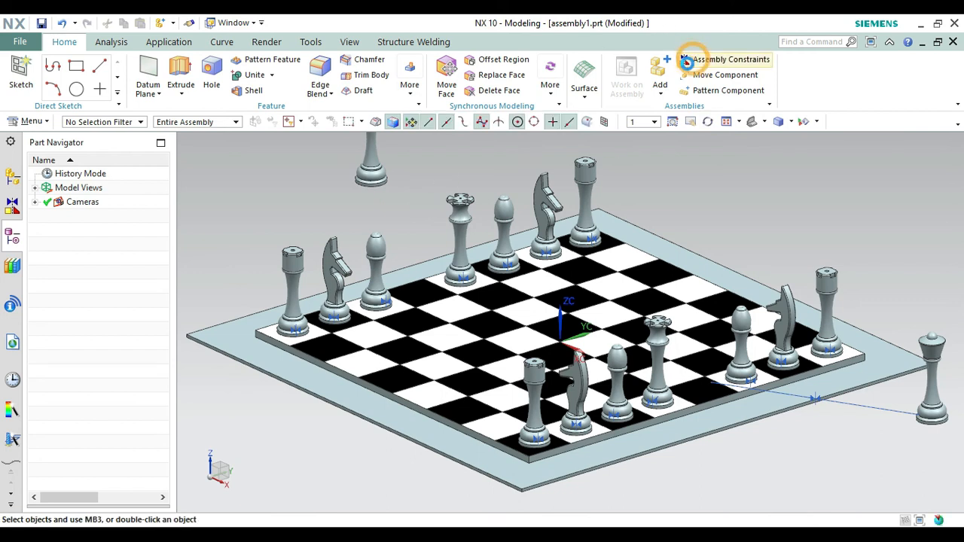
pyautogui.click(424, 290)
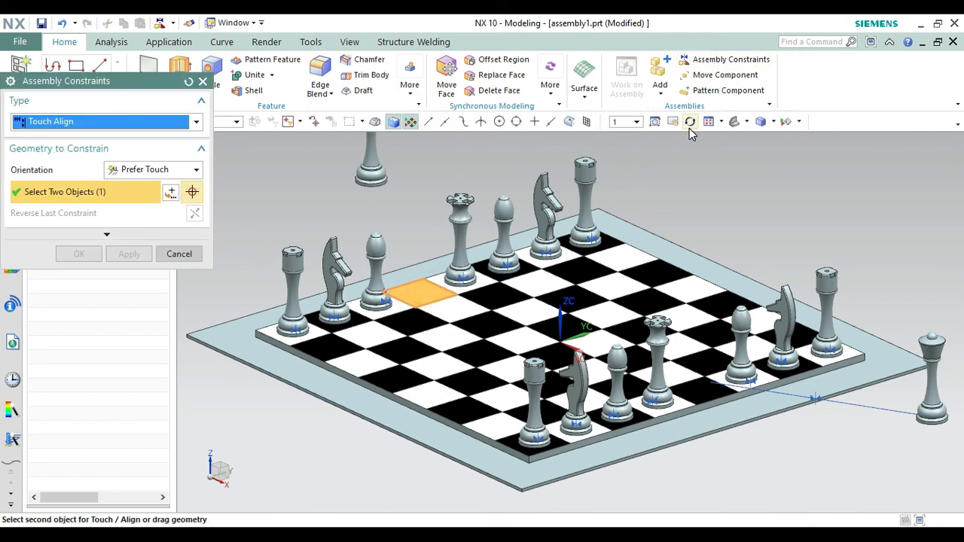
pyautogui.click(690, 121)
pyautogui.moveTo(688, 171); pyautogui.dragTo(688, 151)
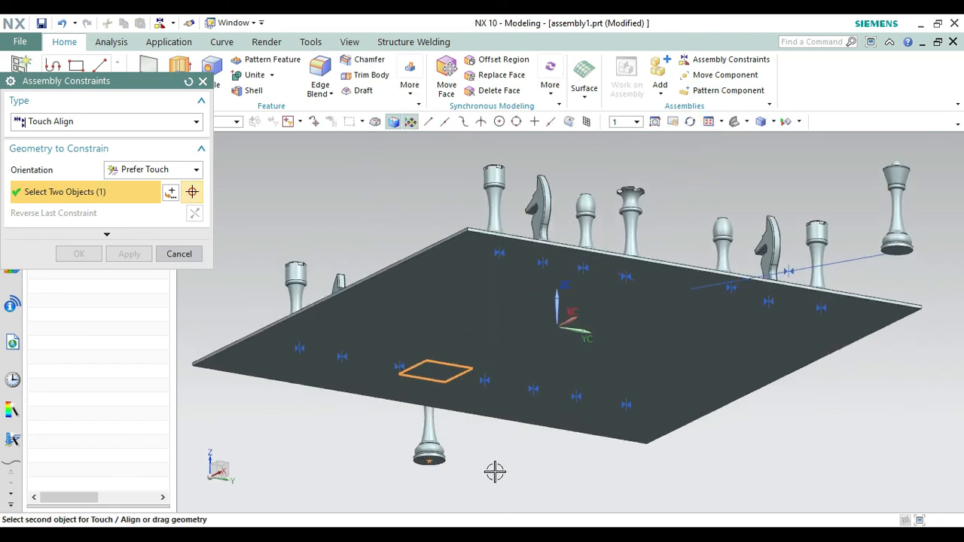
pyautogui.click(435, 461)
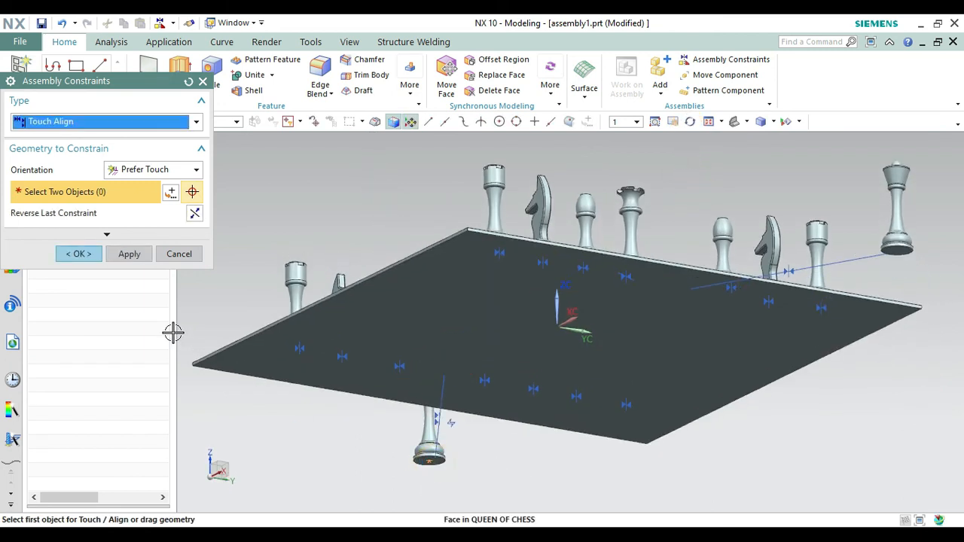
pyautogui.click(79, 255)
pyautogui.press('Home')
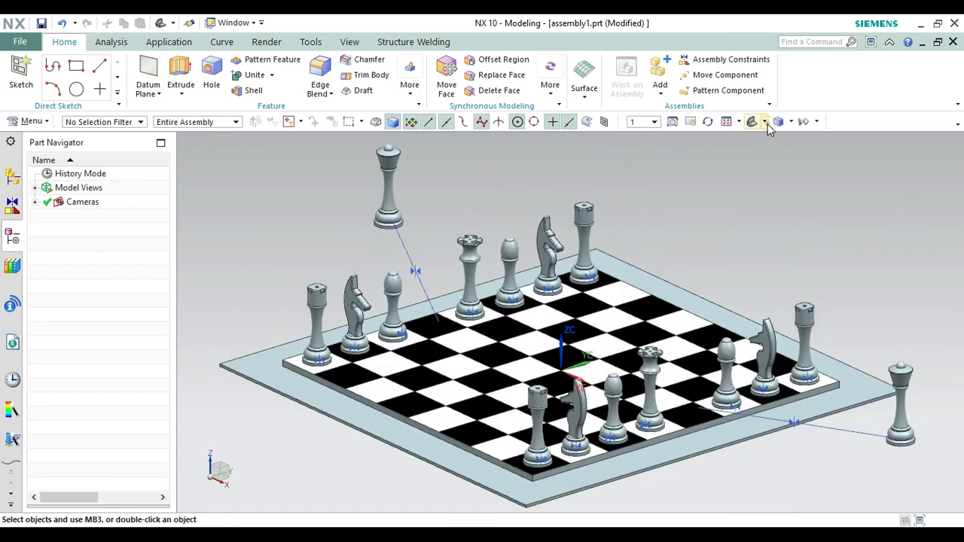
# - In top view, move the -X queen -140 along Y in total and 245 along X, onto the black square beside the -X king
pyautogui.click(764, 122)
pyautogui.click(774, 136)
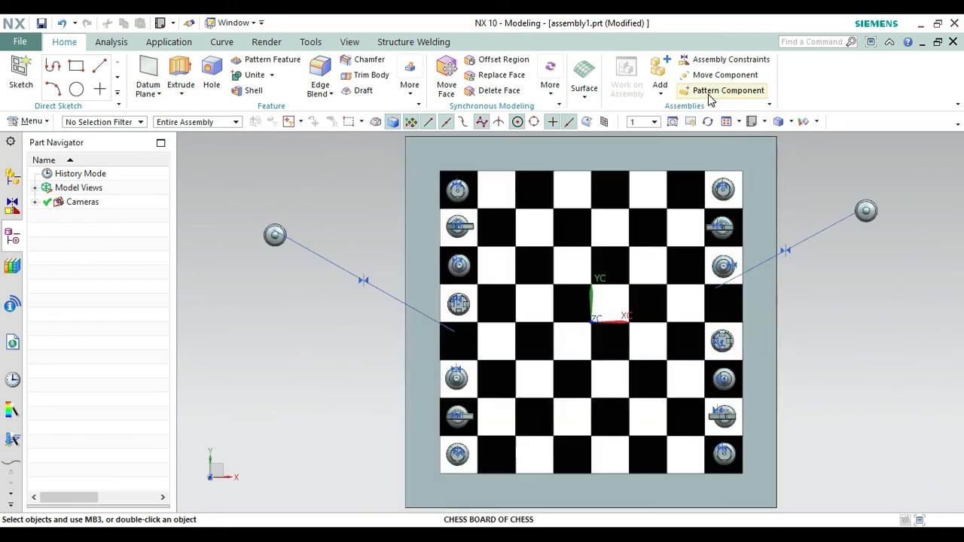
pyautogui.click(712, 75)
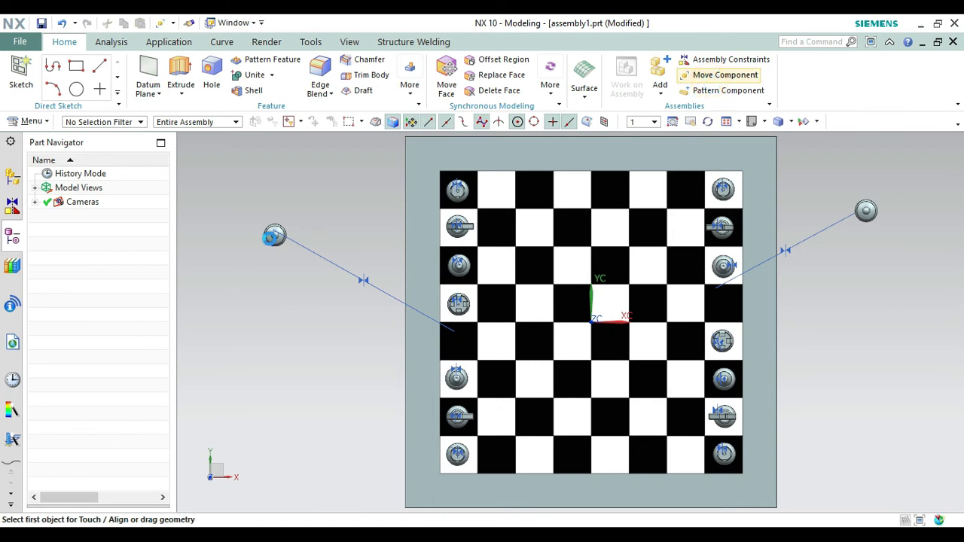
pyautogui.click(275, 235)
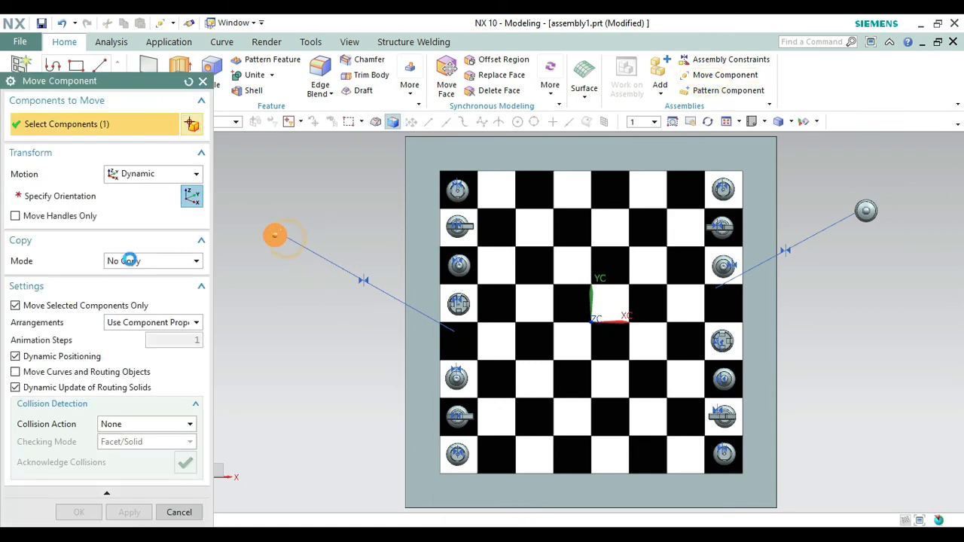
pyautogui.click(101, 202)
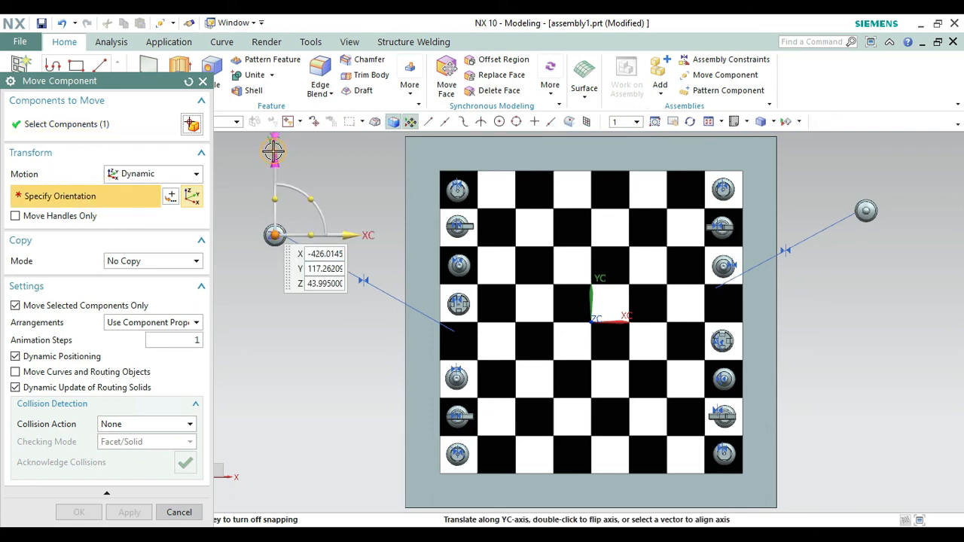
pyautogui.moveTo(273, 151); pyautogui.dragTo(272, 262)
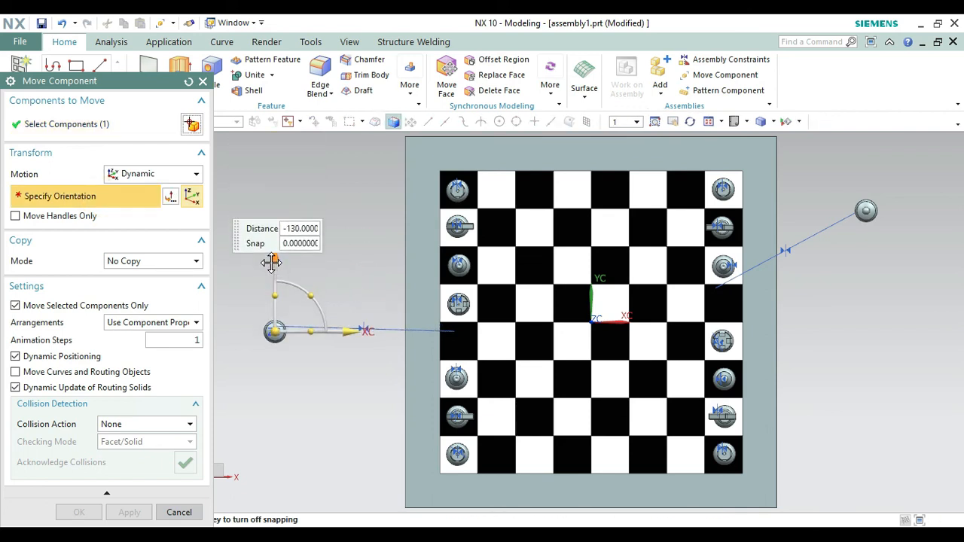
pyautogui.moveTo(360, 330); pyautogui.dragTo(531, 331)
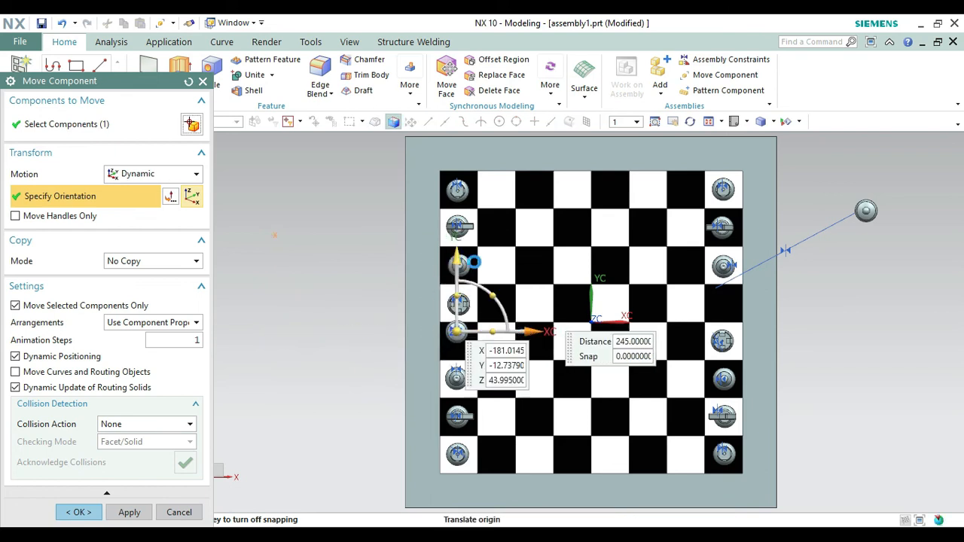
pyautogui.moveTo(457, 263); pyautogui.dragTo(457, 273)
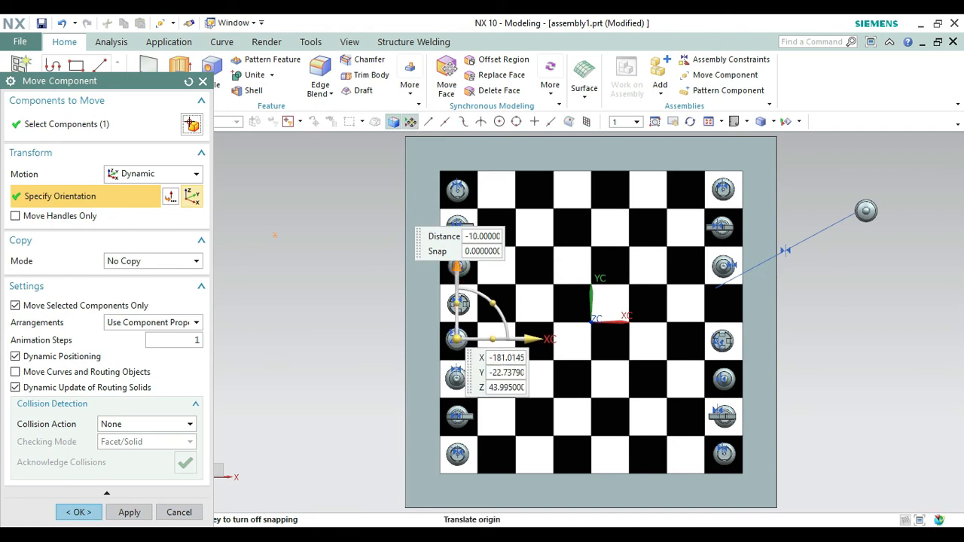
pyautogui.click(129, 513)
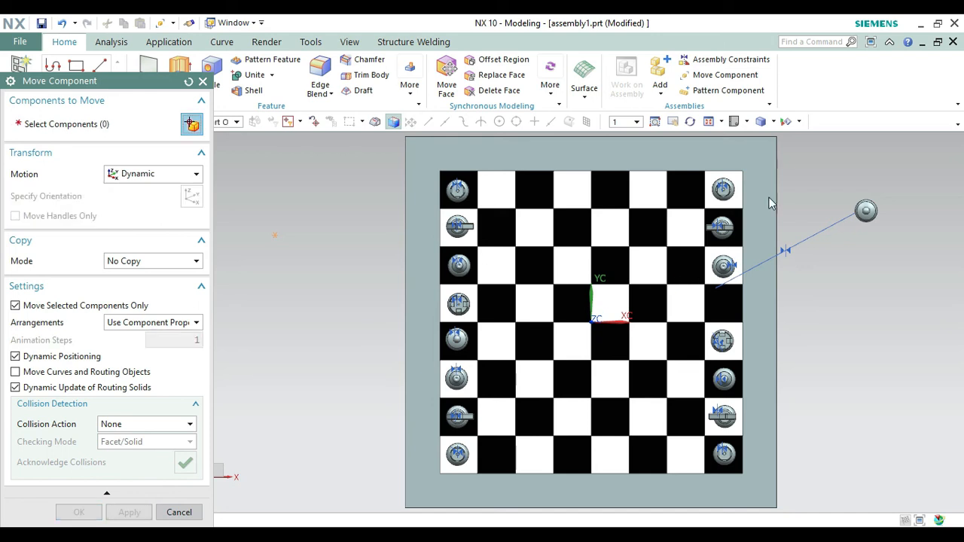
# - Move the +X queen onto the black square beside the +X king, with the handle origin at about Y 25.0, Z 44.0
pyautogui.click(873, 213)
pyautogui.click(143, 197)
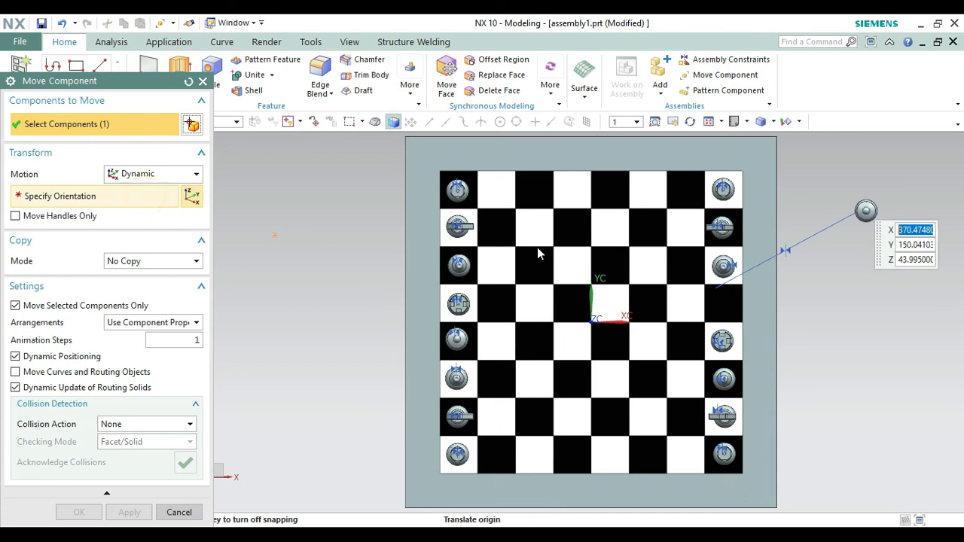
pyautogui.moveTo(866, 138); pyautogui.dragTo(829, 377)
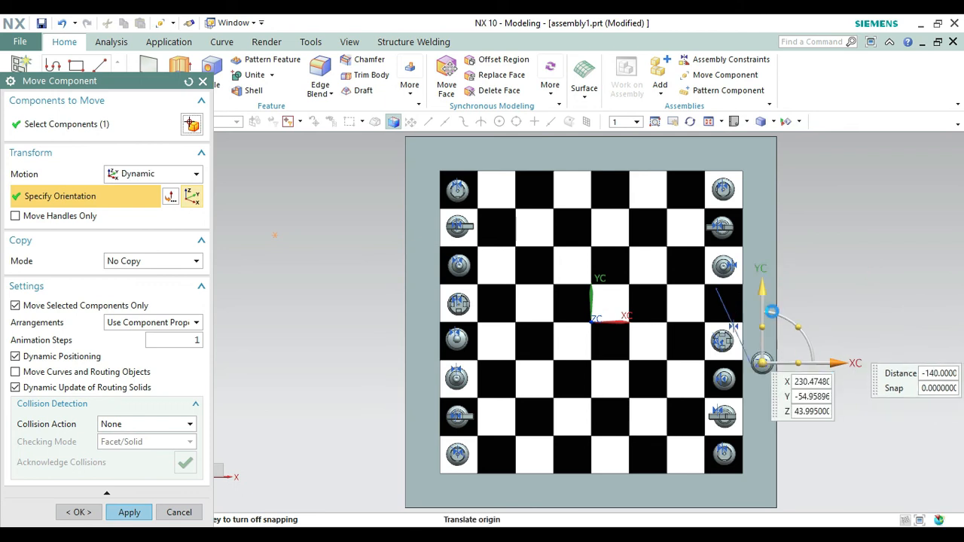
pyautogui.moveTo(762, 292); pyautogui.dragTo(753, 235)
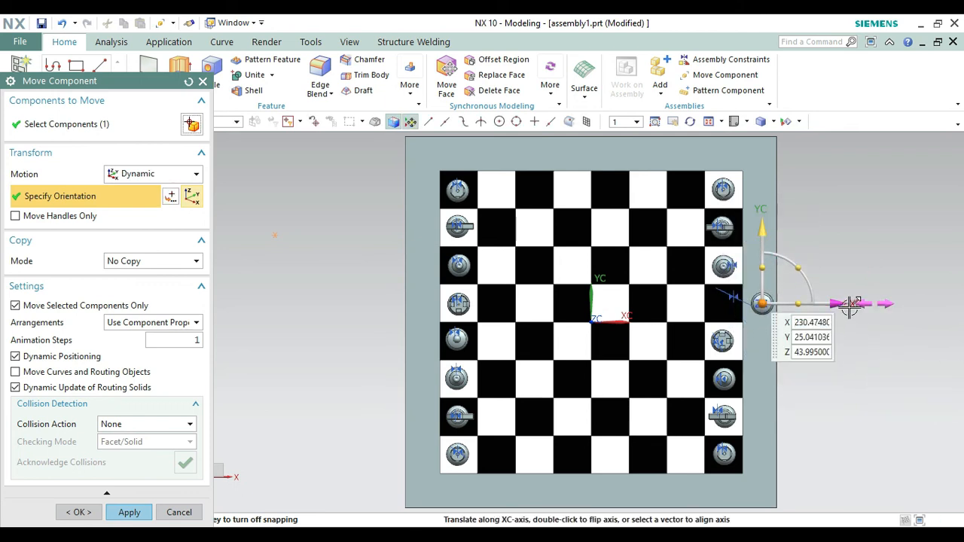
pyautogui.moveTo(835, 303); pyautogui.dragTo(791, 307)
pyautogui.click(79, 512)
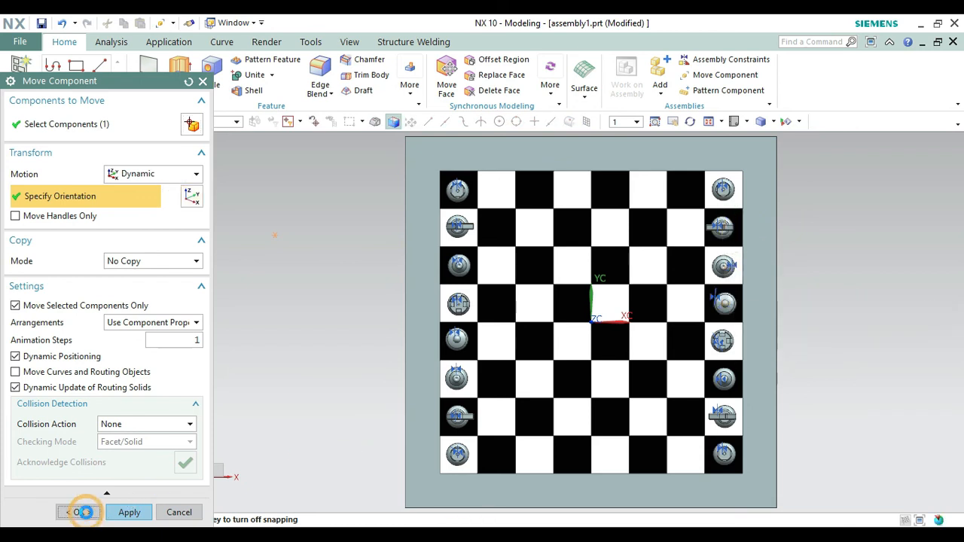
pyautogui.press('Home')
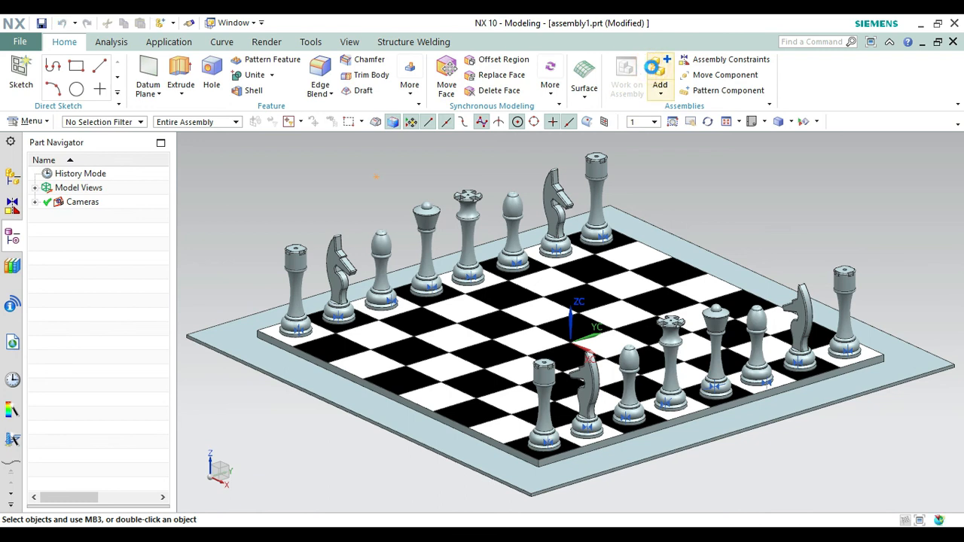
# - Add the PAWN OF CHESS component to the assembly, placed beyond the board's +Y side near its -X end
pyautogui.click(654, 71)
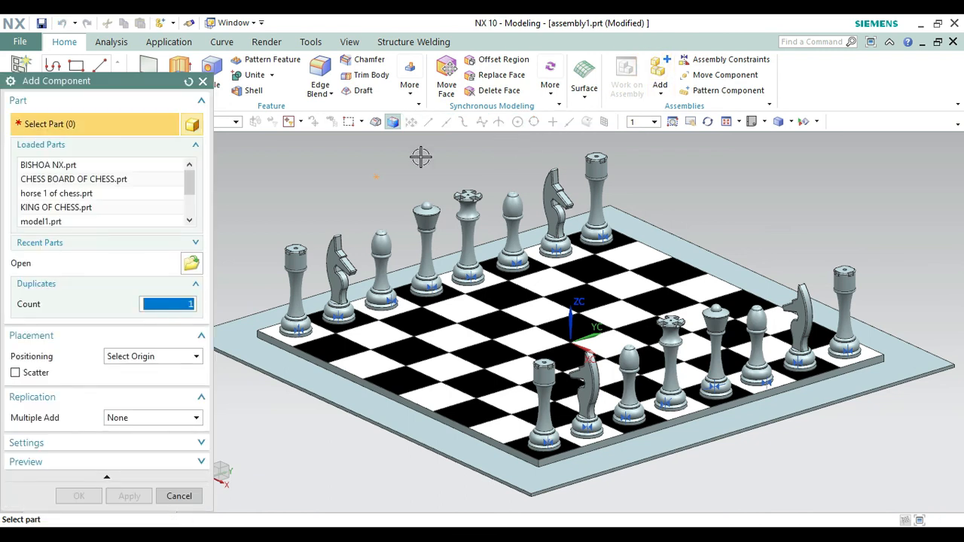
pyautogui.click(192, 263)
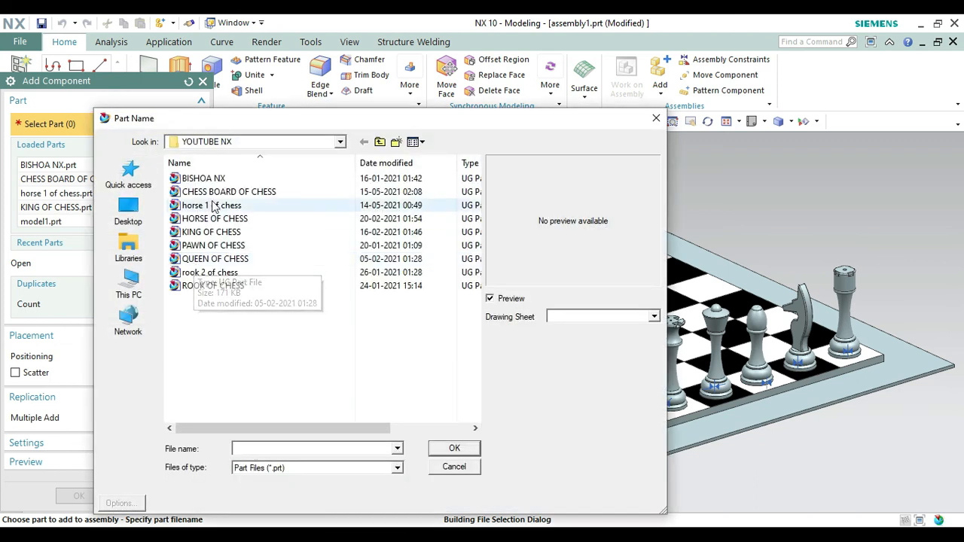
pyautogui.click(226, 244)
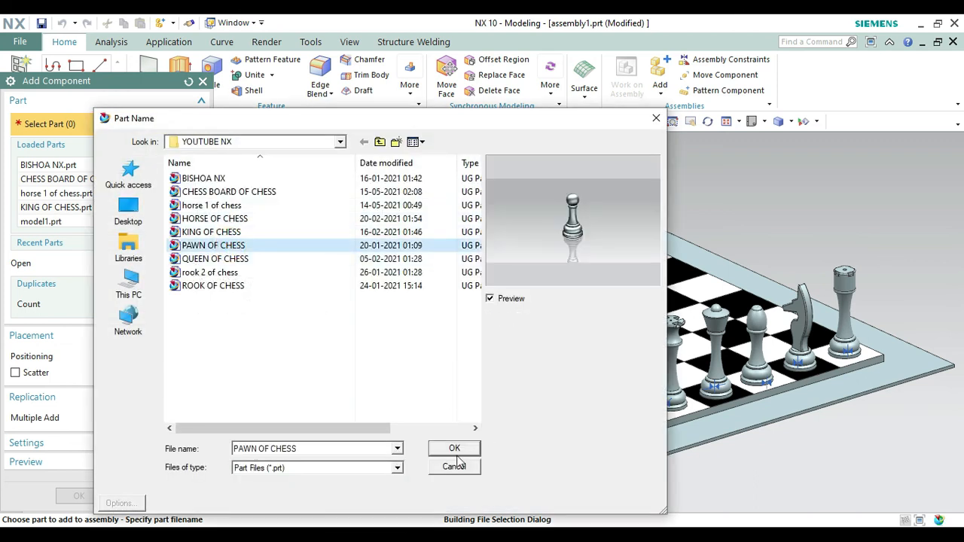
pyautogui.click(454, 448)
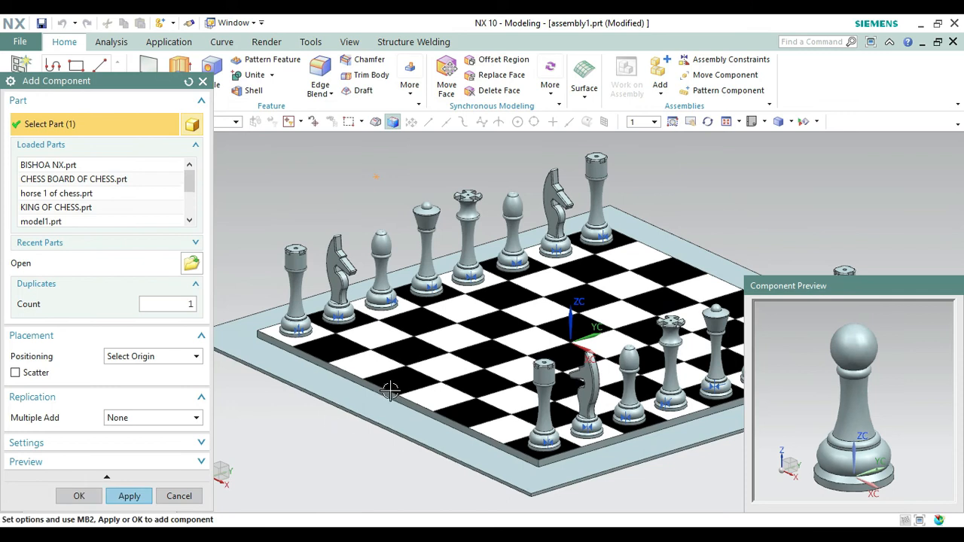
pyautogui.click(79, 495)
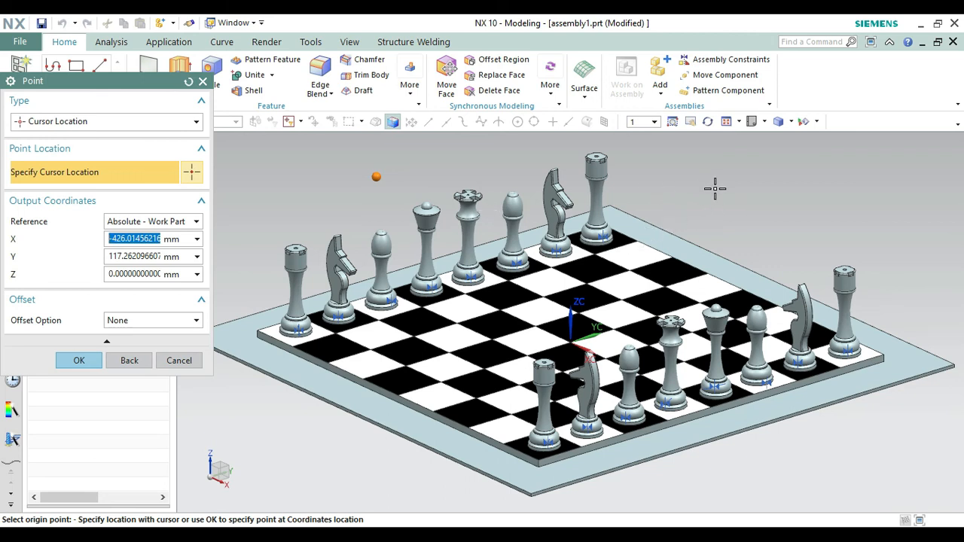
pyautogui.click(714, 189)
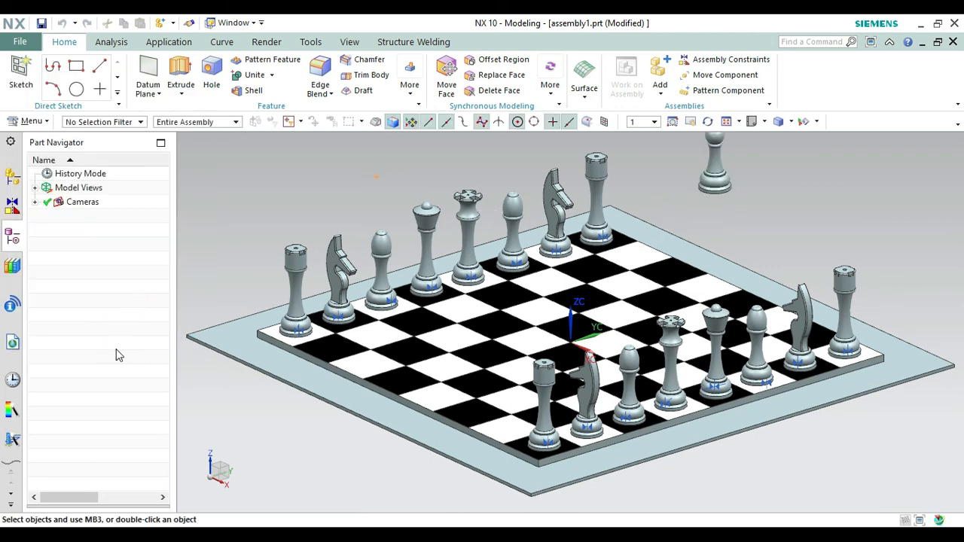
# - Add a Touch Align constraint between the white square in front of the -X, +Y rook and the pawn's base face
pyautogui.click(723, 59)
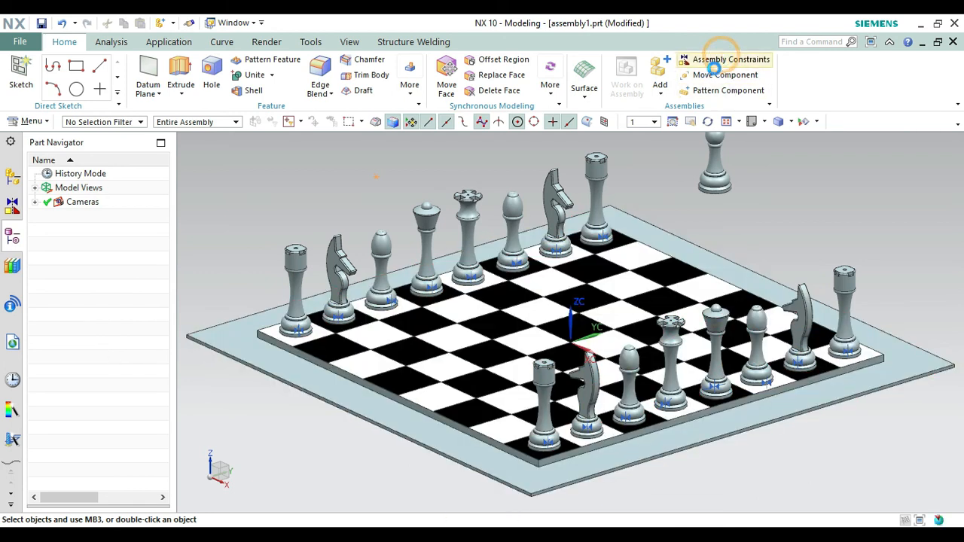
pyautogui.click(629, 254)
pyautogui.click(690, 121)
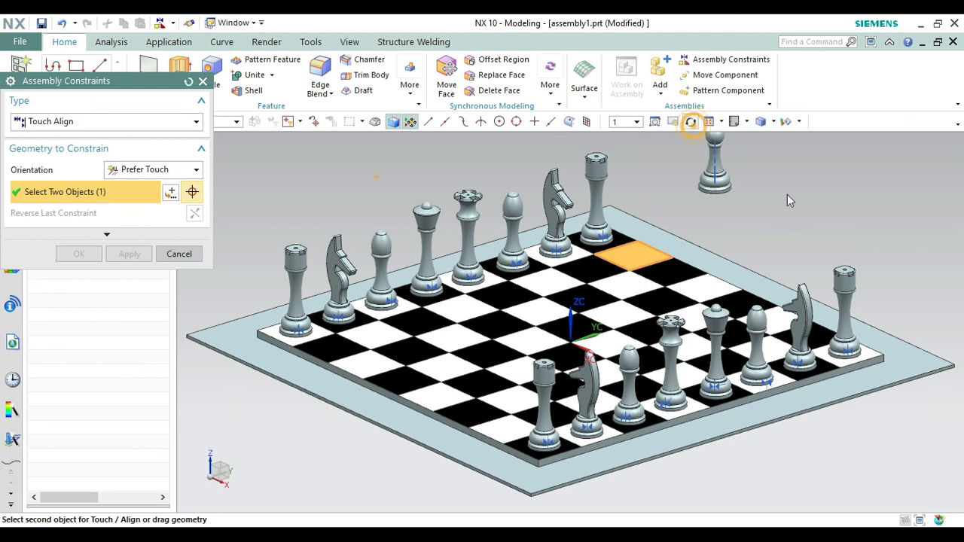
pyautogui.moveTo(828, 173); pyautogui.dragTo(818, 204)
pyautogui.press('Escape')
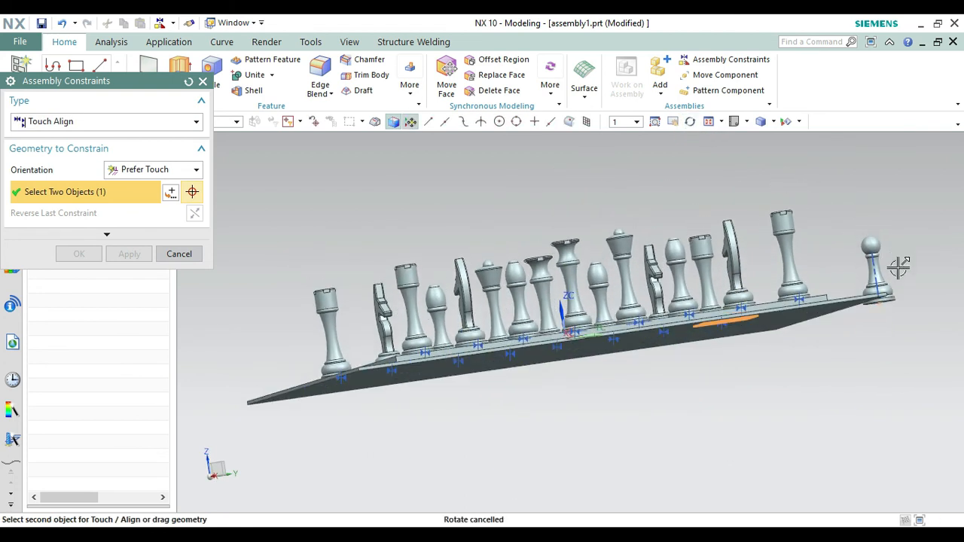
pyautogui.click(887, 303)
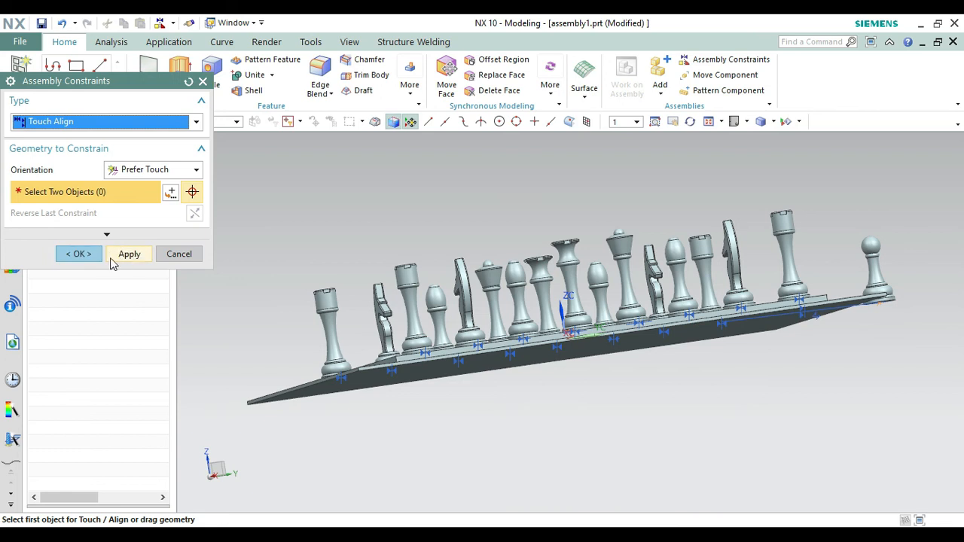
pyautogui.click(203, 80)
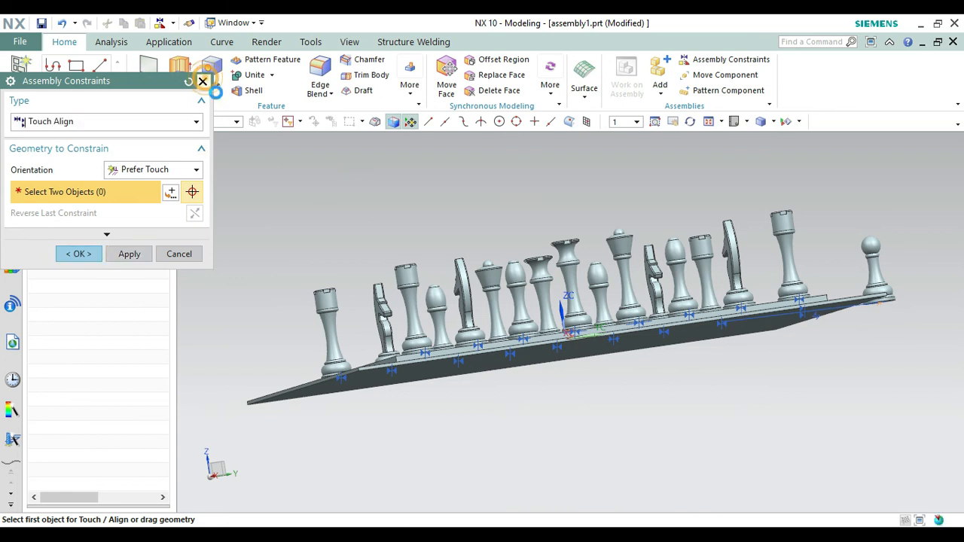
pyautogui.press('Tab')
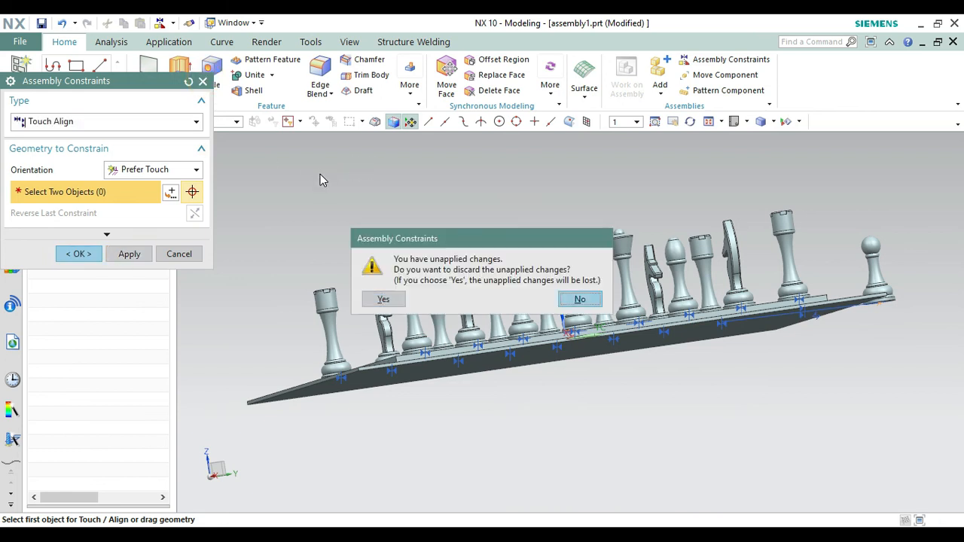
pyautogui.press('y')
pyautogui.press('Home')
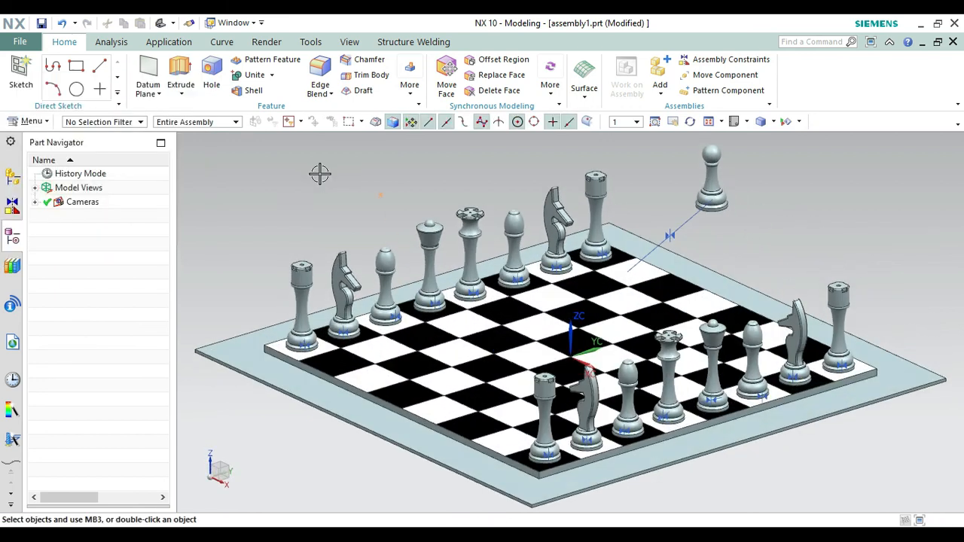
# - Add a second PAWN OF CHESS component beyond the board's +Y side, beside the first pawn
pyautogui.click(658, 72)
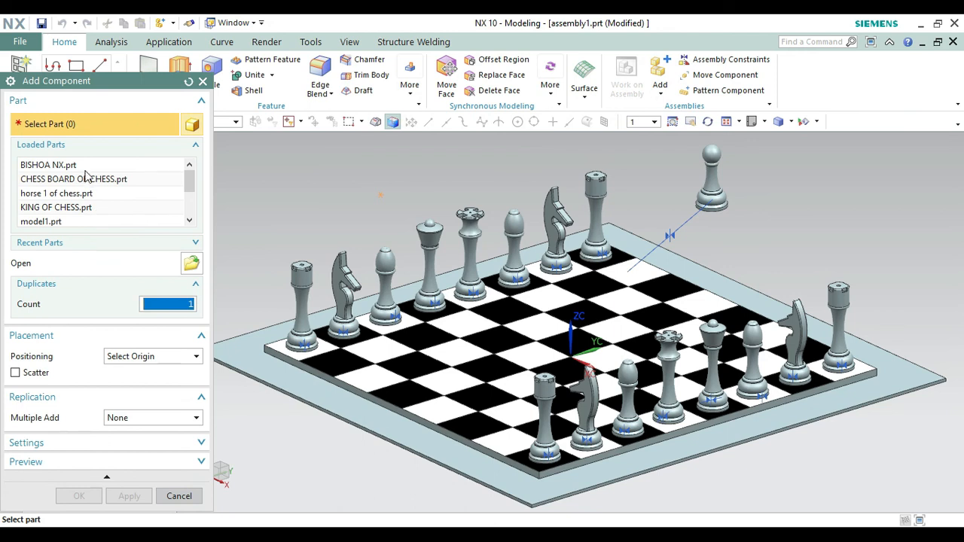
pyautogui.scroll(-1, 189, 184)
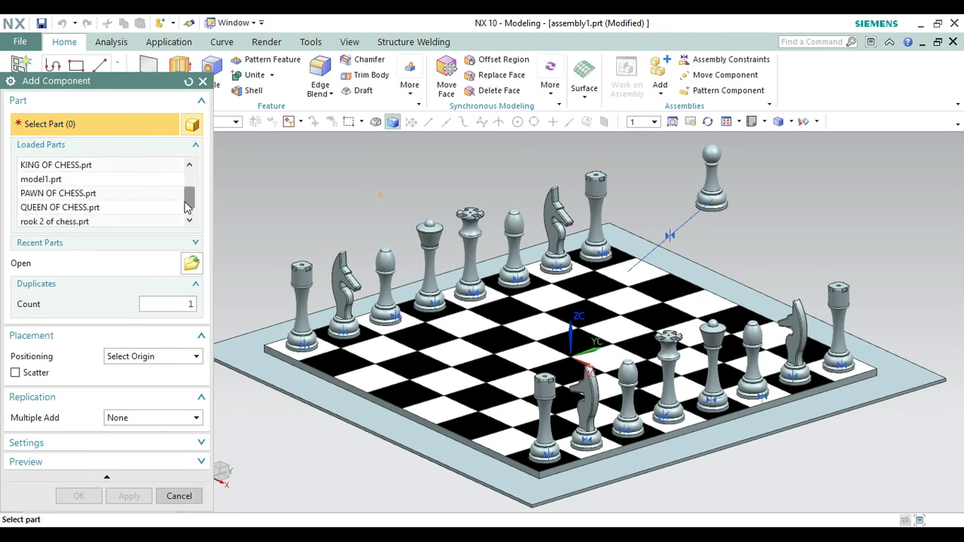
pyautogui.click(118, 193)
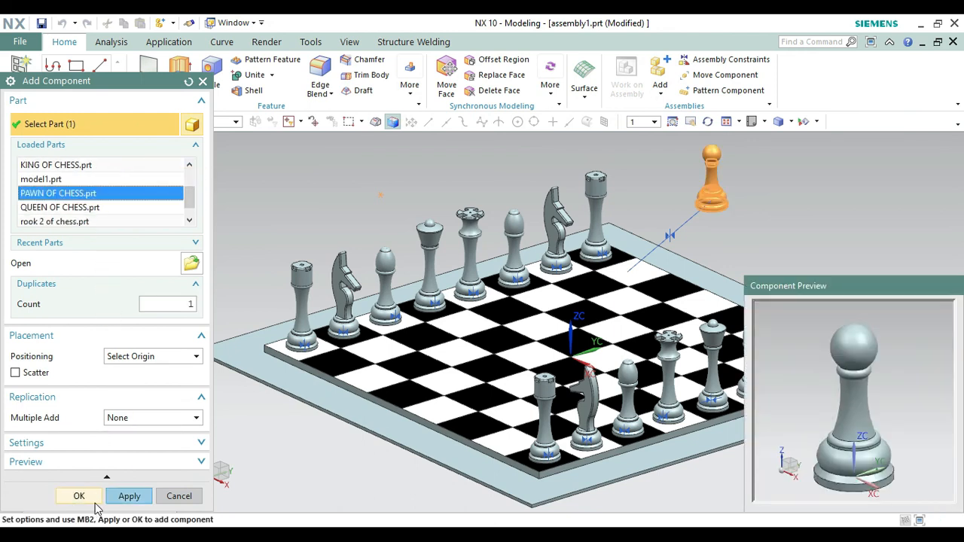
pyautogui.click(78, 495)
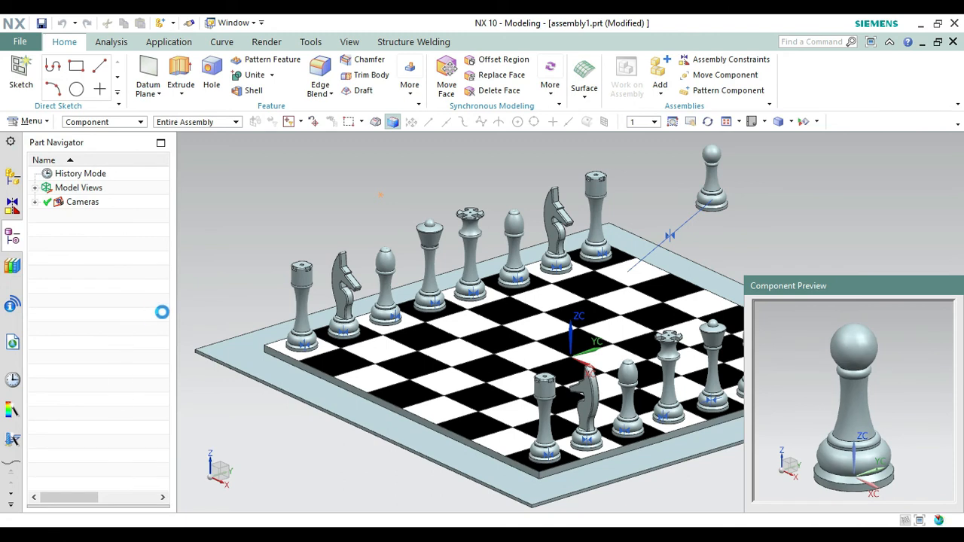
pyautogui.click(757, 239)
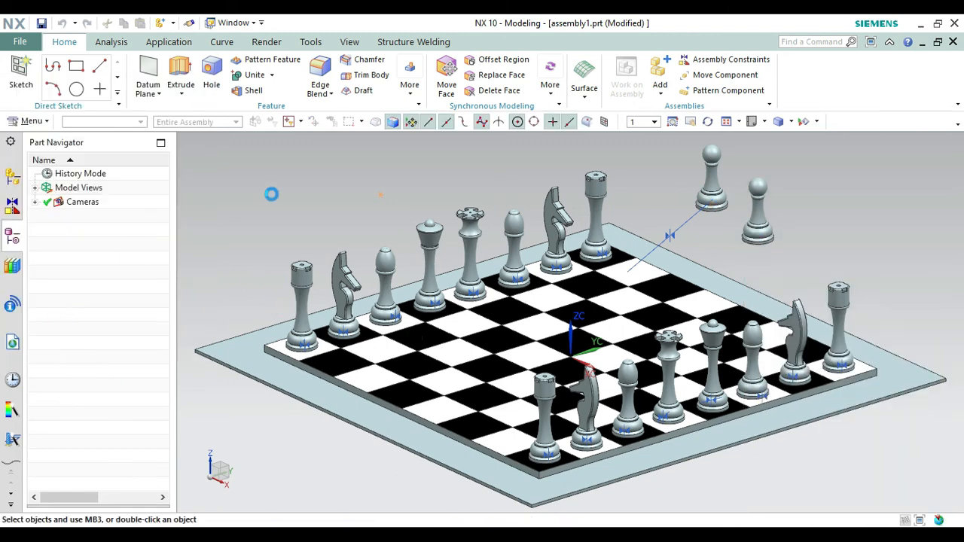
# - Add a Touch Align constraint between the black square in front of the -X, +Y horse and the second pawn's base face
pyautogui.click(694, 60)
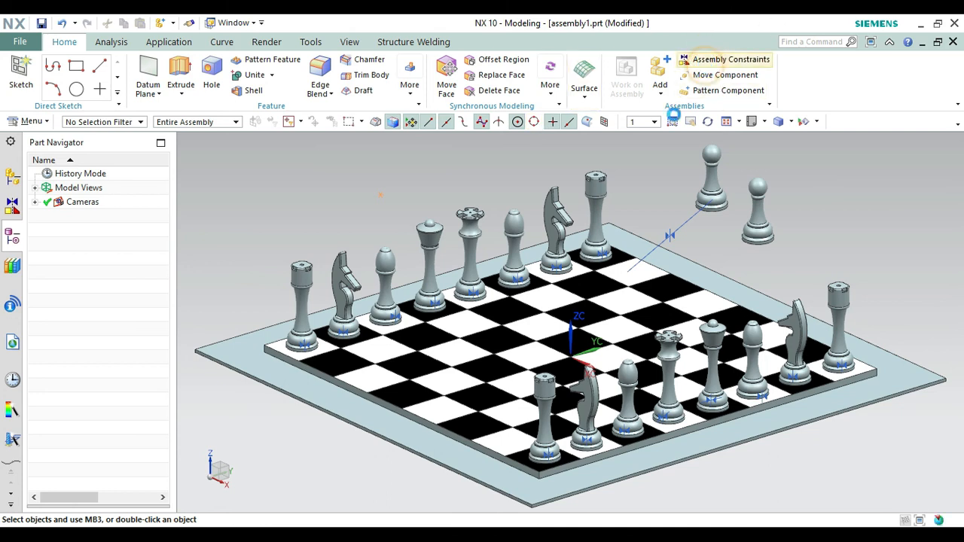
pyautogui.click(592, 284)
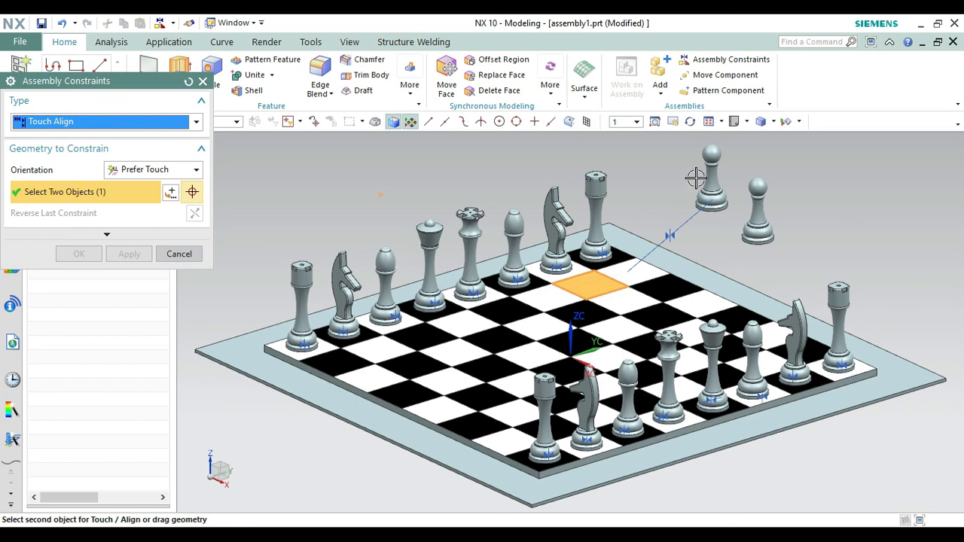
pyautogui.click(690, 122)
pyautogui.moveTo(846, 198); pyautogui.dragTo(804, 165)
pyautogui.moveTo(805, 165); pyautogui.dragTo(805, 164, button='middle')
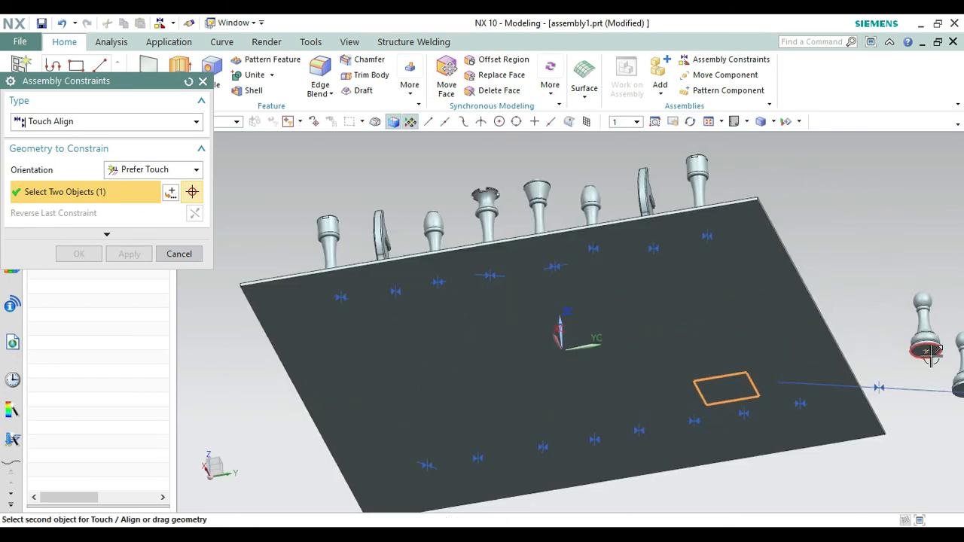
pyautogui.click(928, 351)
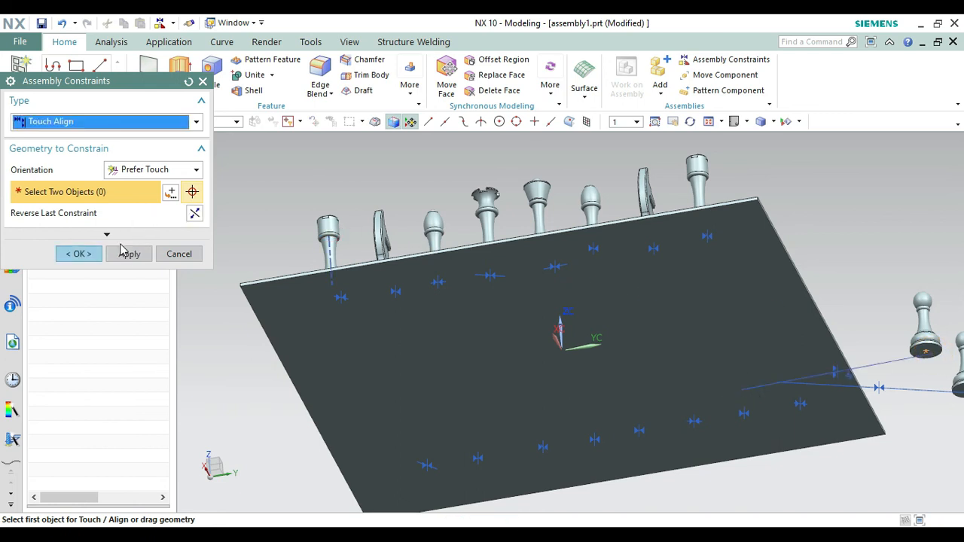
pyautogui.click(748, 121)
pyautogui.click(757, 167)
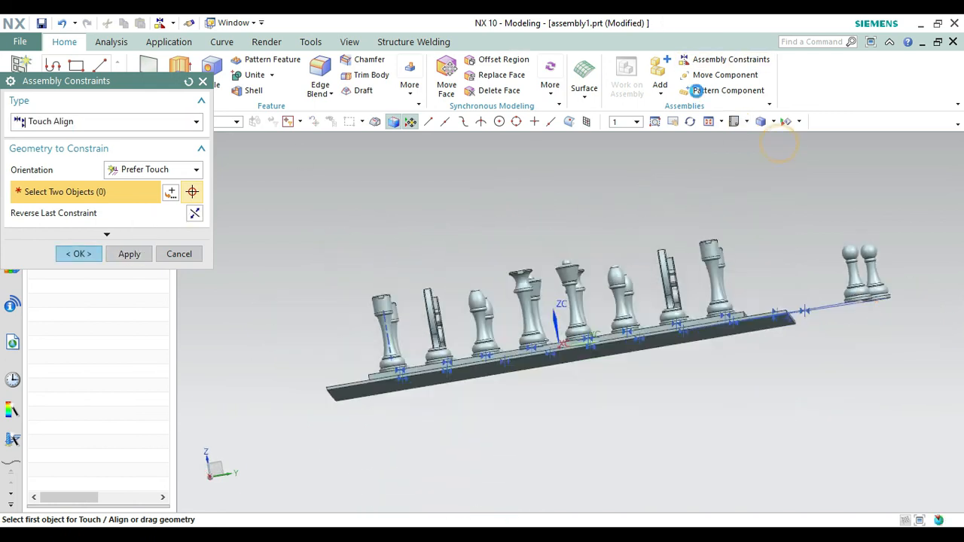
pyautogui.press('Return')
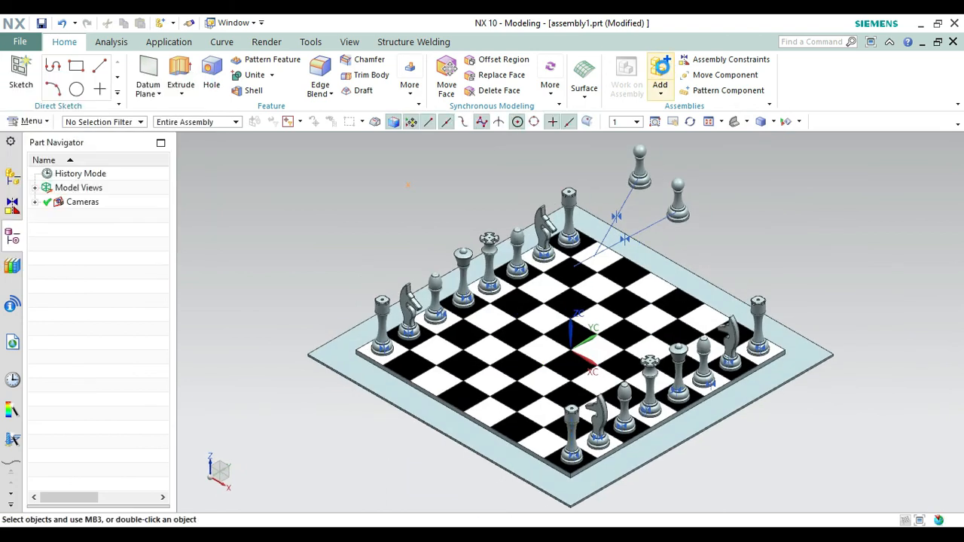
pyautogui.click(659, 70)
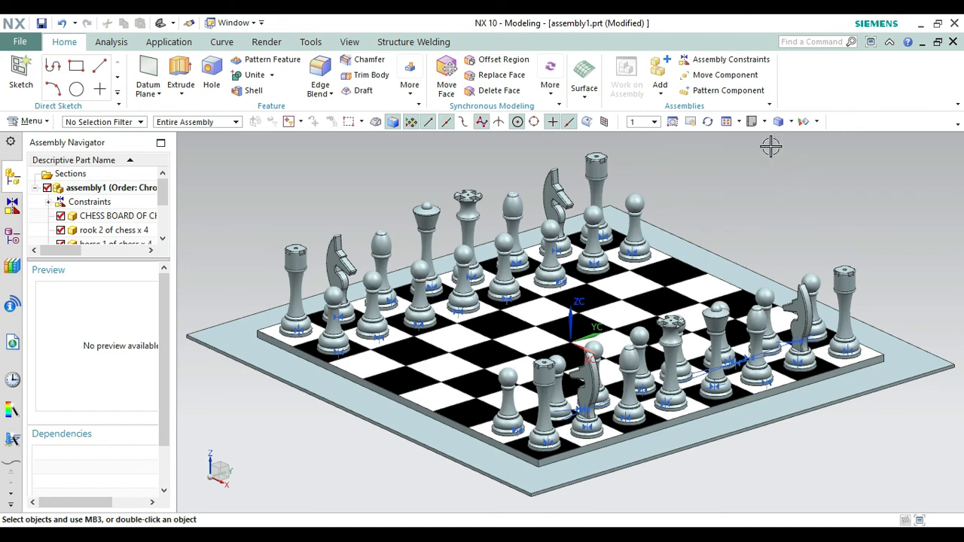
# - Set the view to isometric and hide all assembly constraints
pyautogui.click(763, 122)
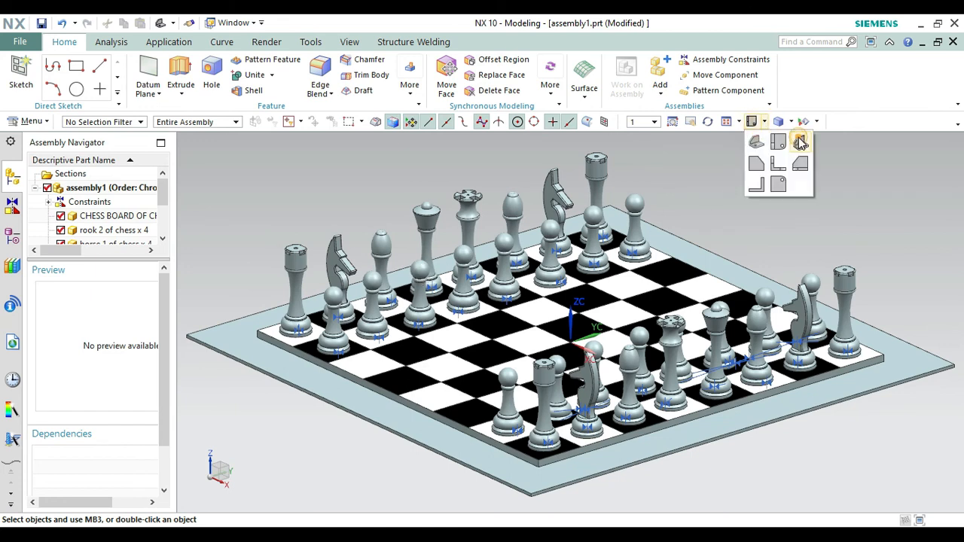
pyautogui.click(798, 138)
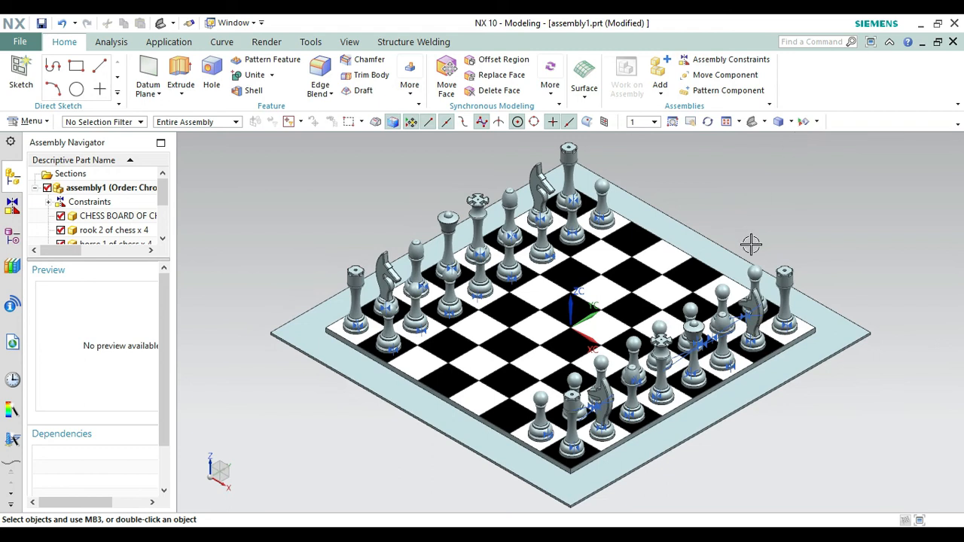
pyautogui.click(810, 122)
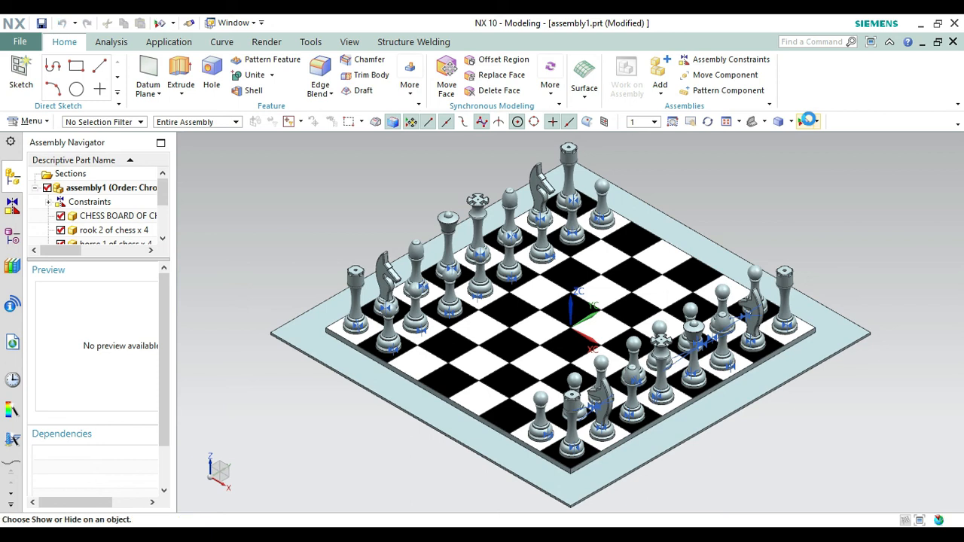
pyautogui.click(207, 188)
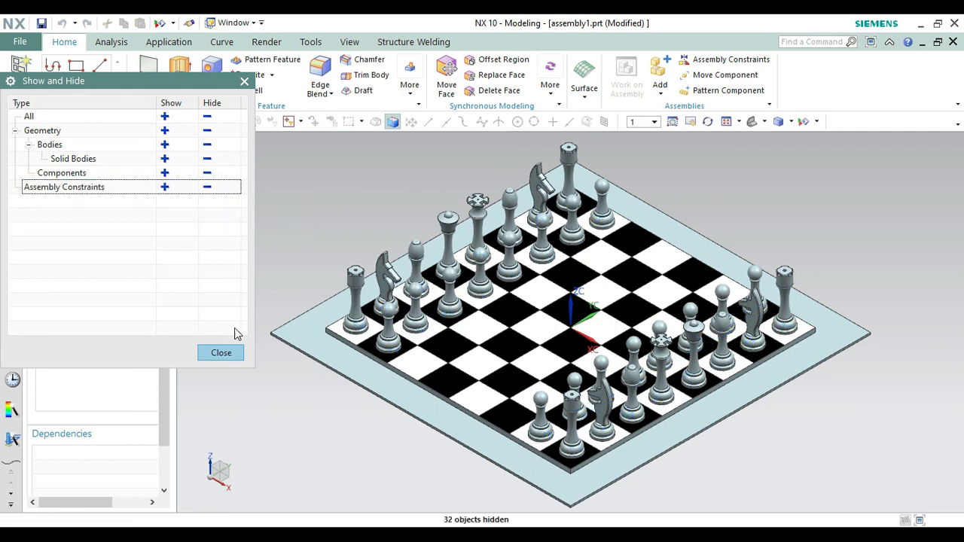
pyautogui.click(221, 352)
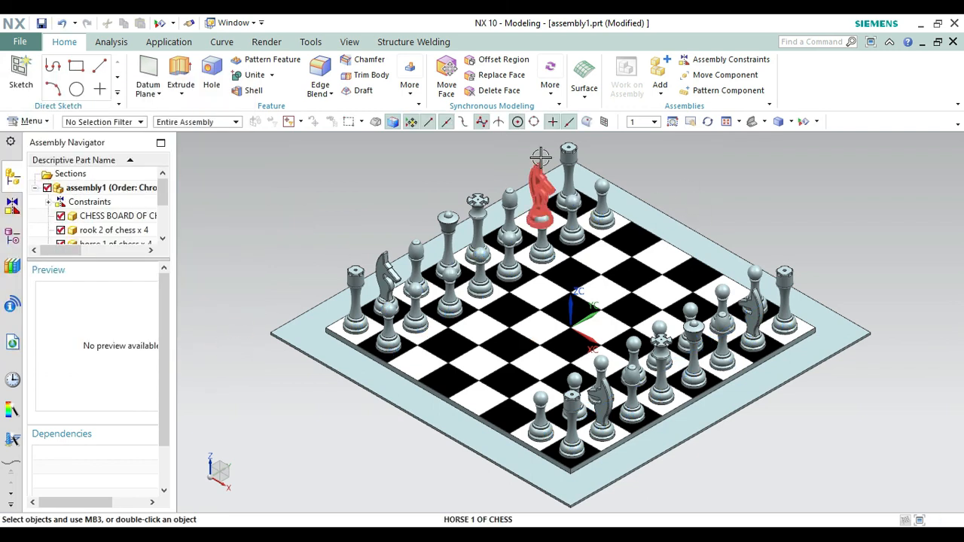
# - Display the chess set in True Shading render mode and view it from a lower angle
pyautogui.click(272, 42)
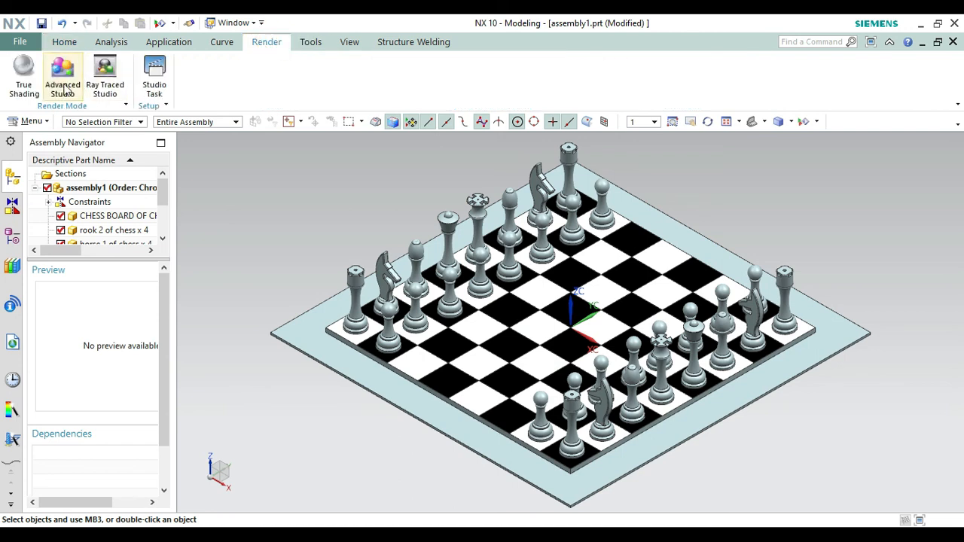
pyautogui.click(37, 86)
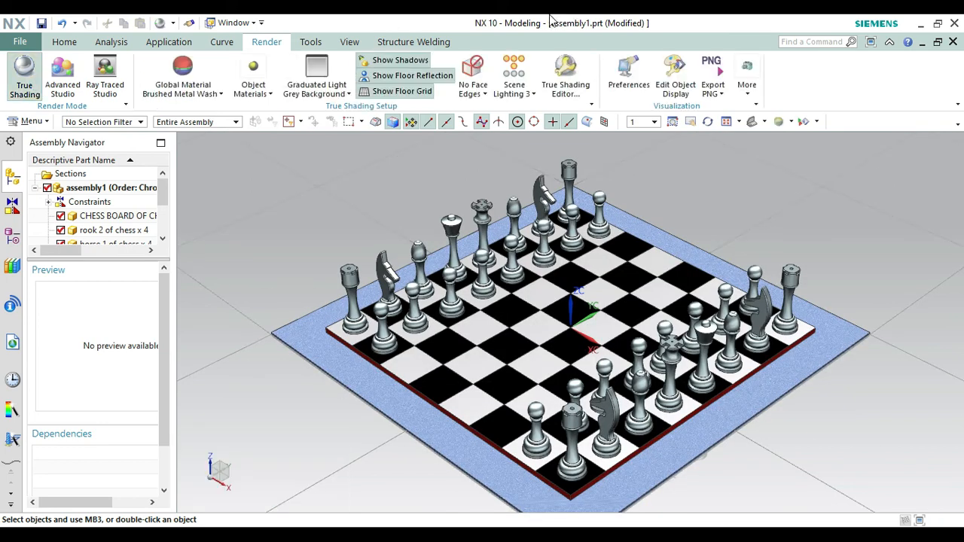
pyautogui.click(707, 123)
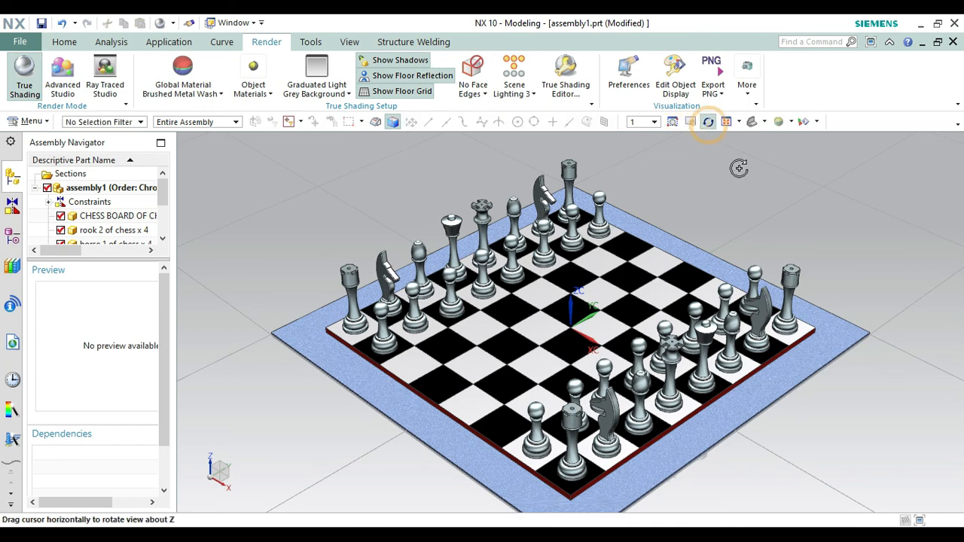
pyautogui.moveTo(781, 221); pyautogui.dragTo(865, 297)
pyautogui.press('Home')
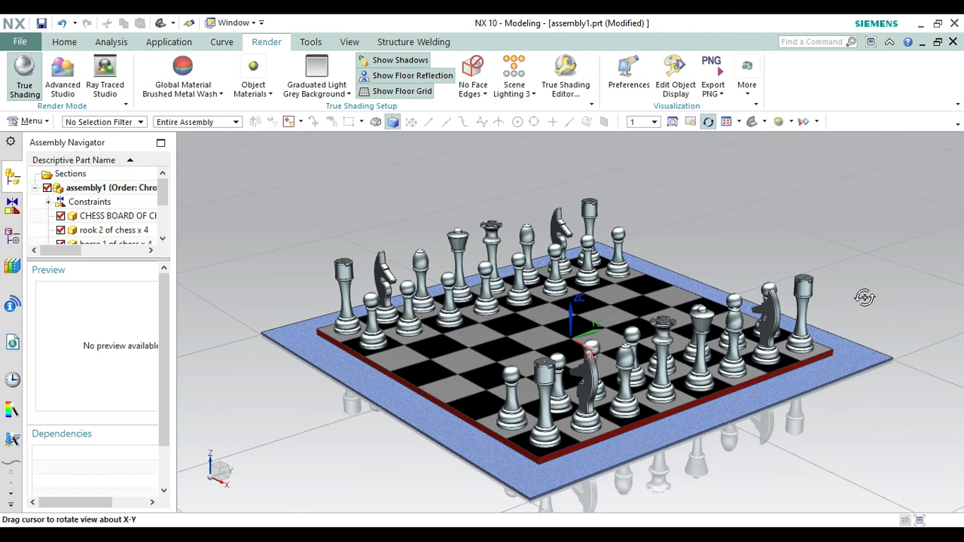
pyautogui.press('Escape')
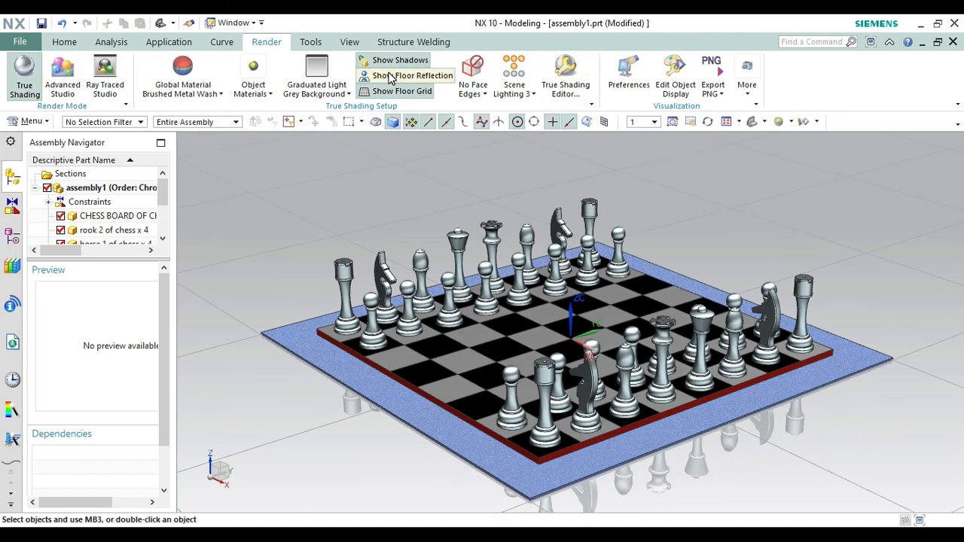
# - Open the True Shading Editor and restrict the selection to solid bodies for object-specific materials
pyautogui.click(566, 81)
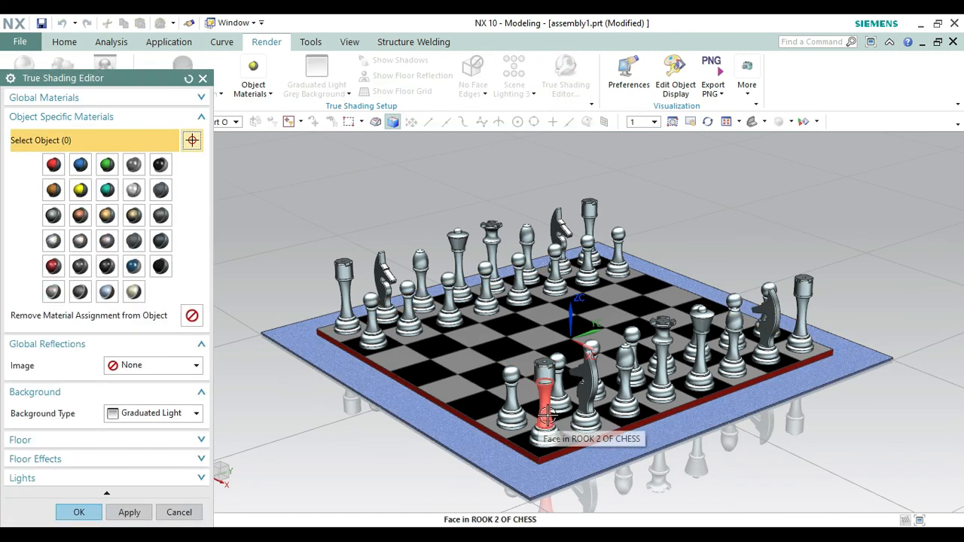
pyautogui.moveTo(136, 78); pyautogui.dragTo(299, 111)
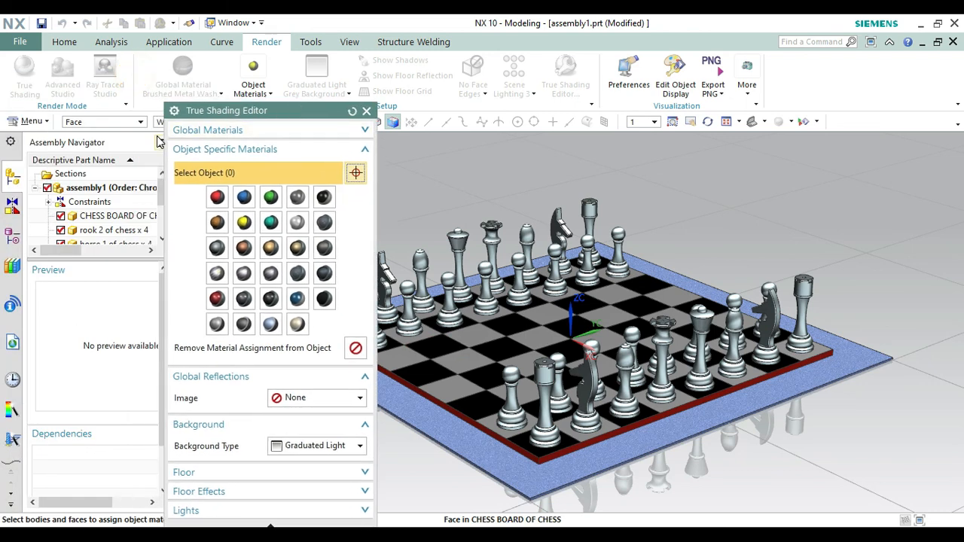
pyautogui.click(139, 122)
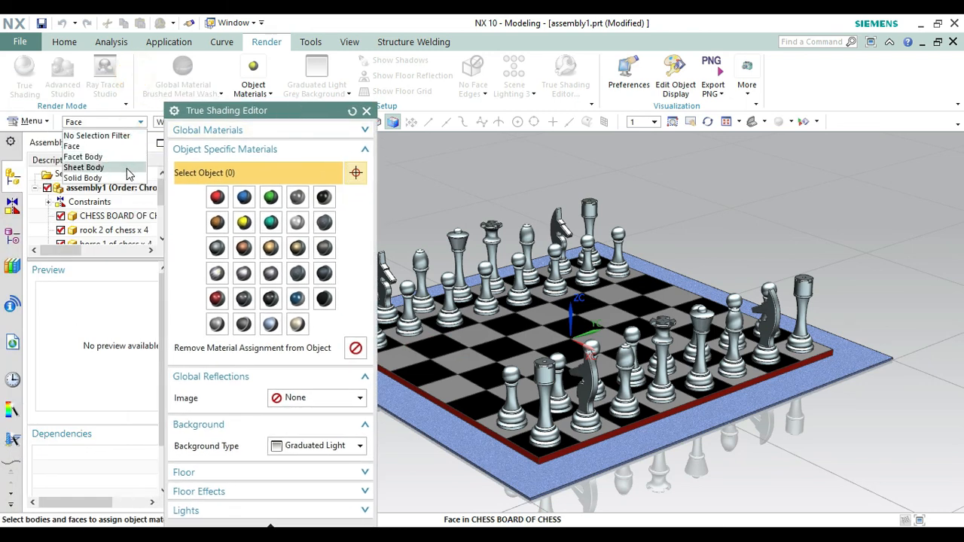
pyautogui.click(125, 178)
pyautogui.moveTo(223, 111); pyautogui.dragTo(108, 47)
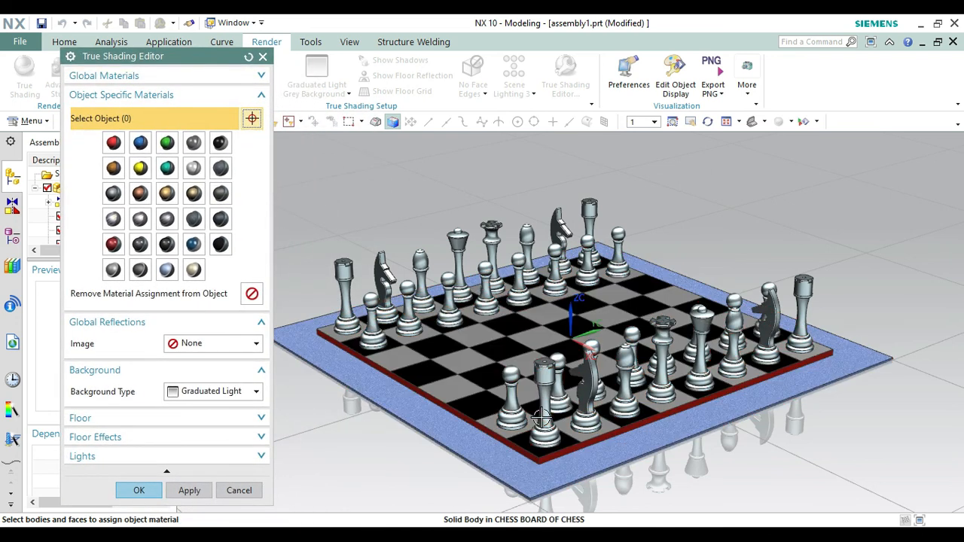
# - Assign the dark blue object-specific material to all sixteen chess pieces on the board's +X side, including the back row and pawns
pyautogui.click(542, 418)
pyautogui.click(586, 386)
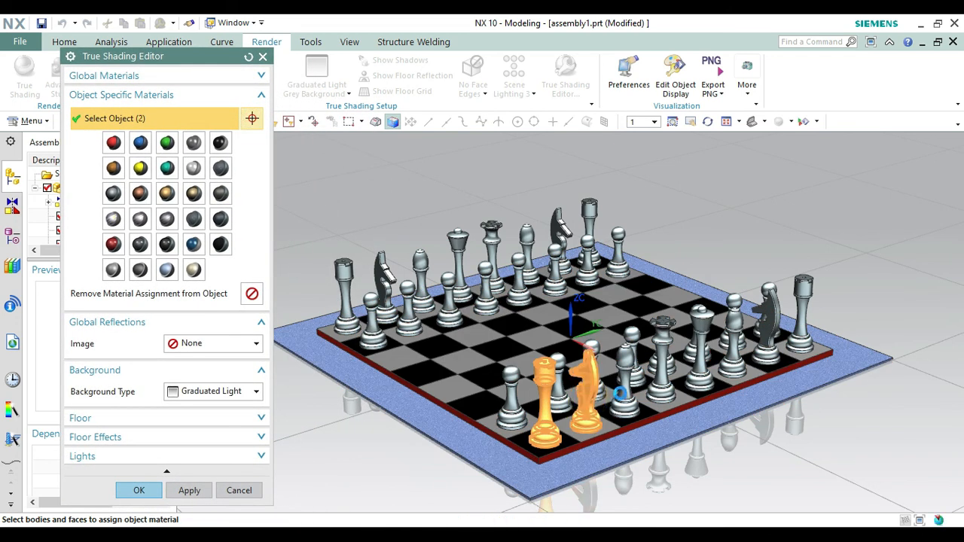
pyautogui.click(624, 380)
pyautogui.click(662, 369)
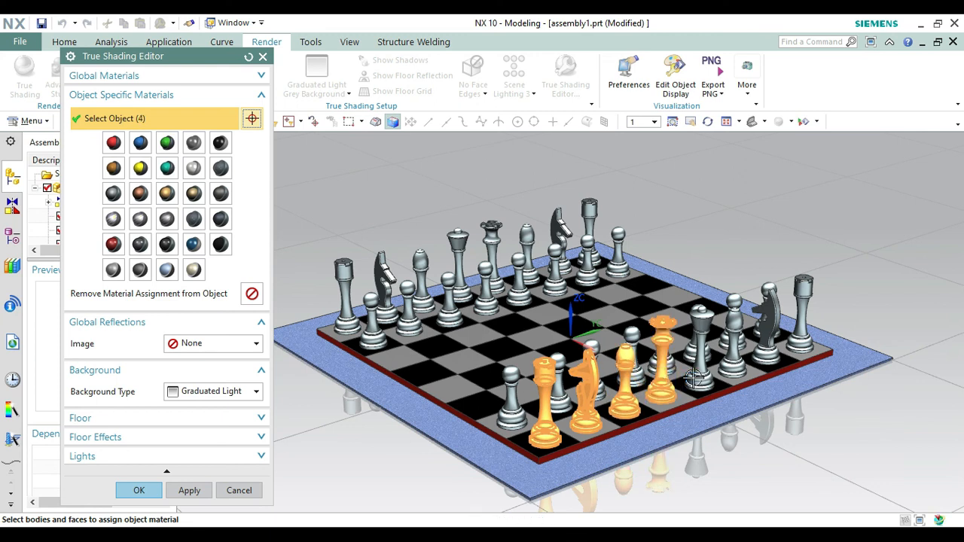
pyautogui.click(695, 377)
pyautogui.click(734, 350)
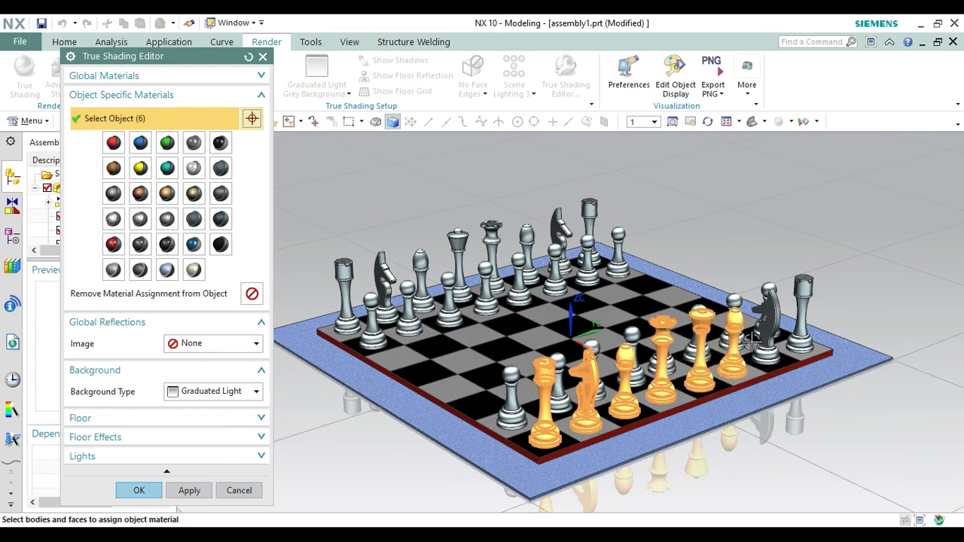
pyautogui.click(765, 331)
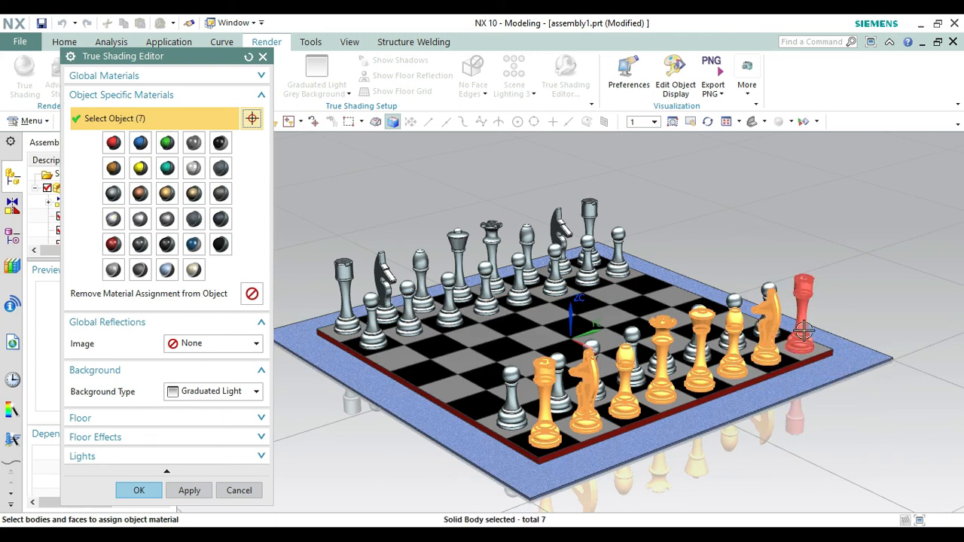
pyautogui.click(803, 332)
pyautogui.click(768, 291)
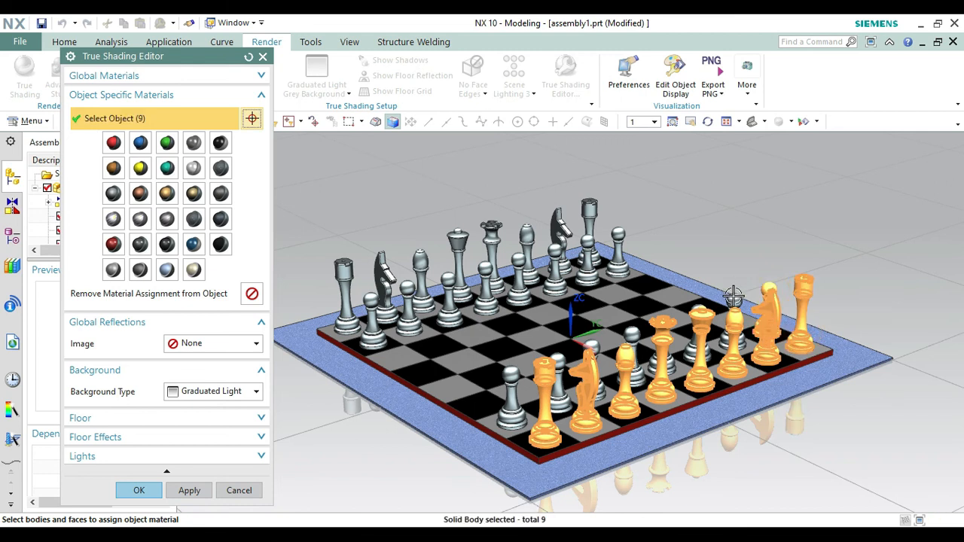
pyautogui.click(733, 297)
pyautogui.click(699, 305)
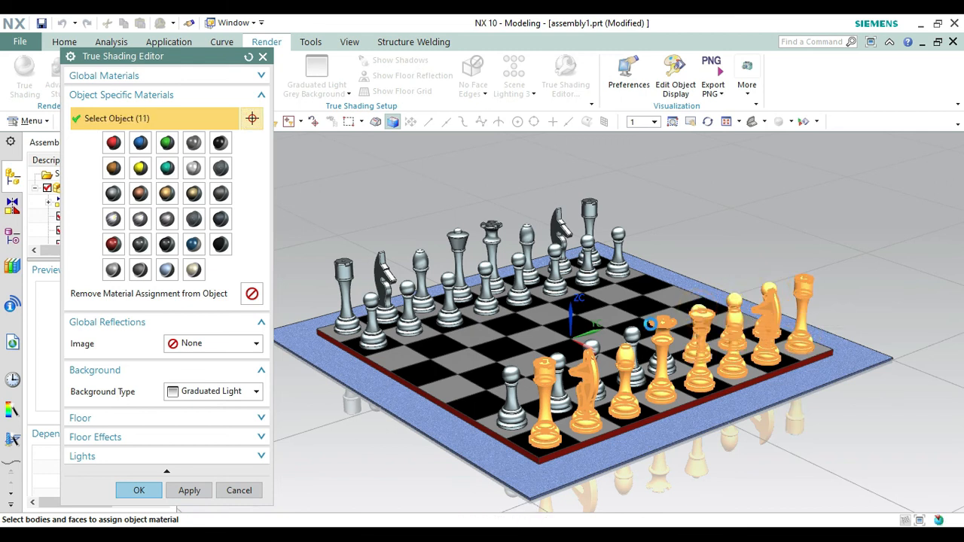
pyautogui.click(643, 347)
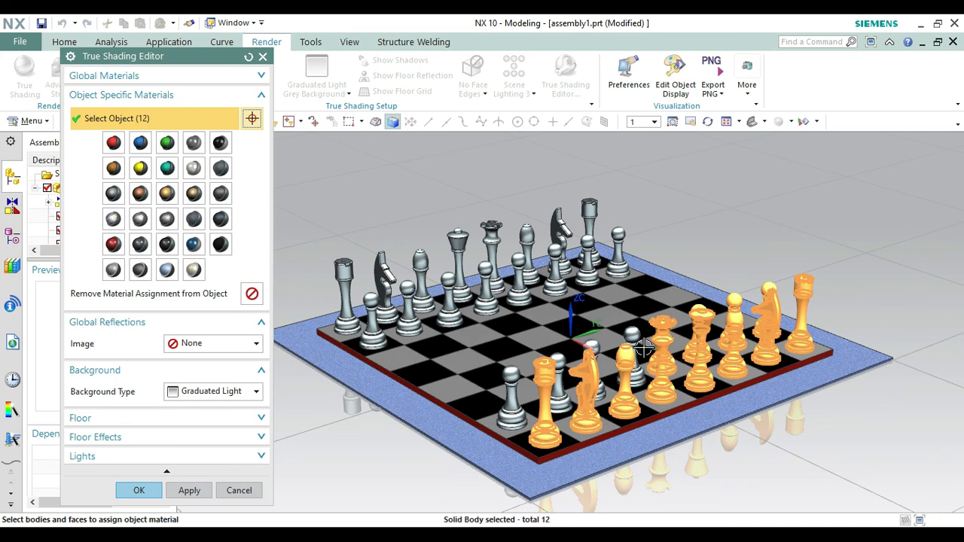
pyautogui.click(631, 343)
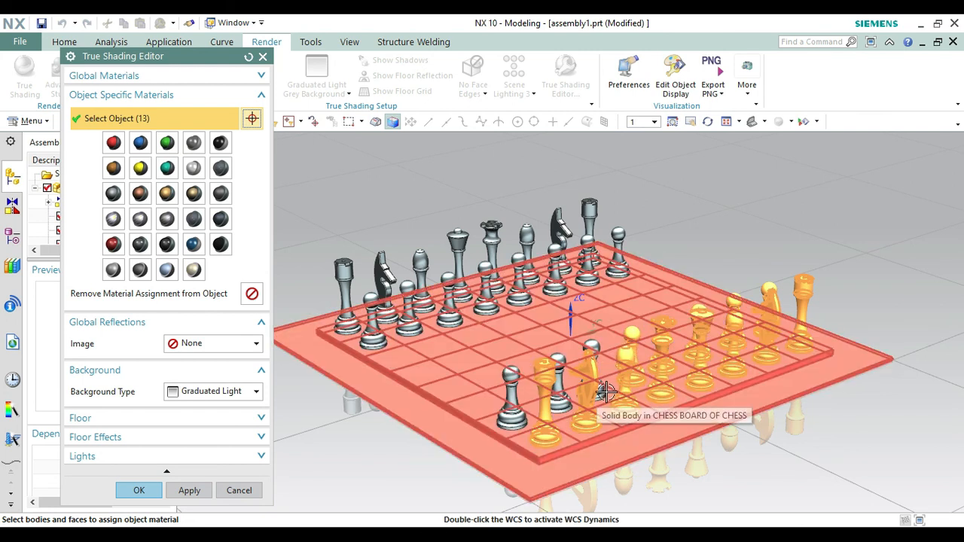
pyautogui.click(584, 381)
pyautogui.click(562, 378)
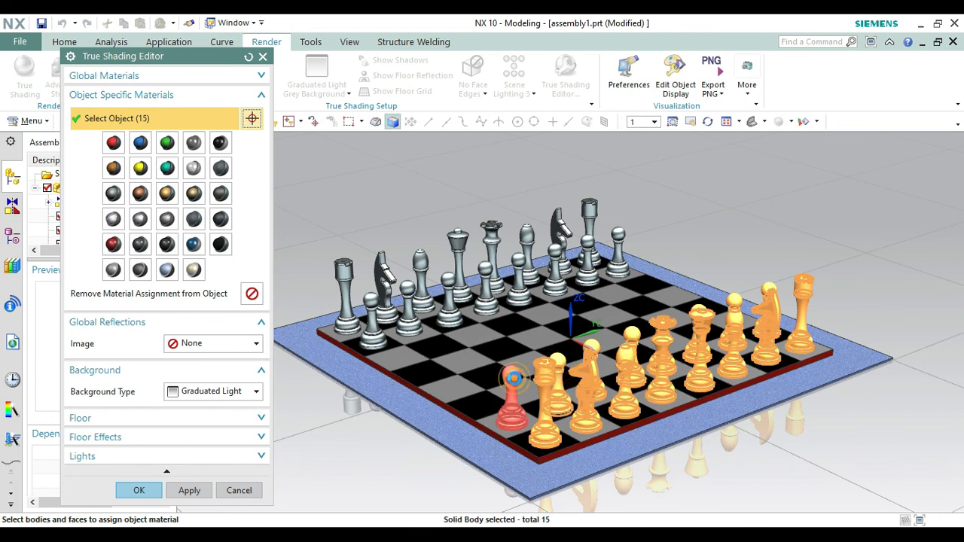
pyautogui.click(512, 380)
pyautogui.click(192, 245)
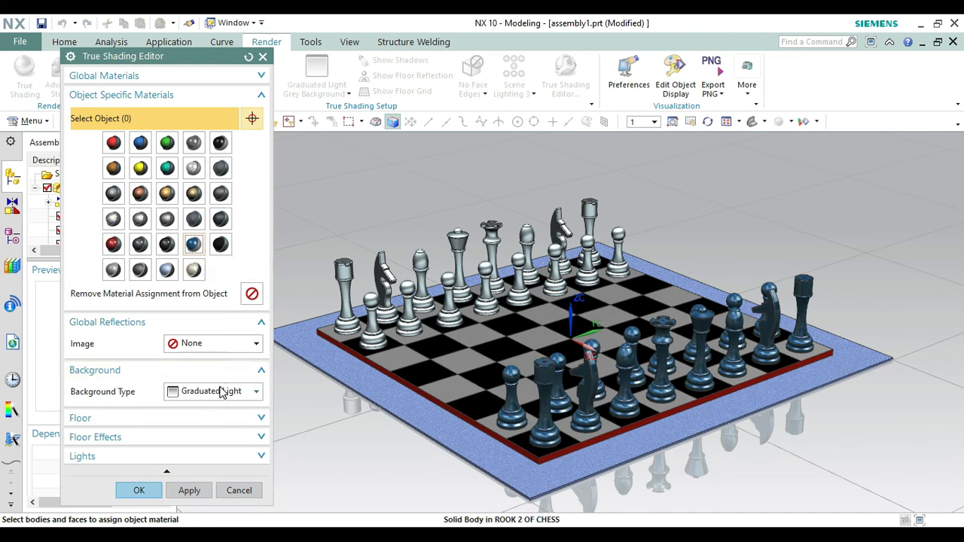
# - Set the global reflection image to Shiny Metal and the background type to Dark, and accept the True Shading settings
pyautogui.click(221, 348)
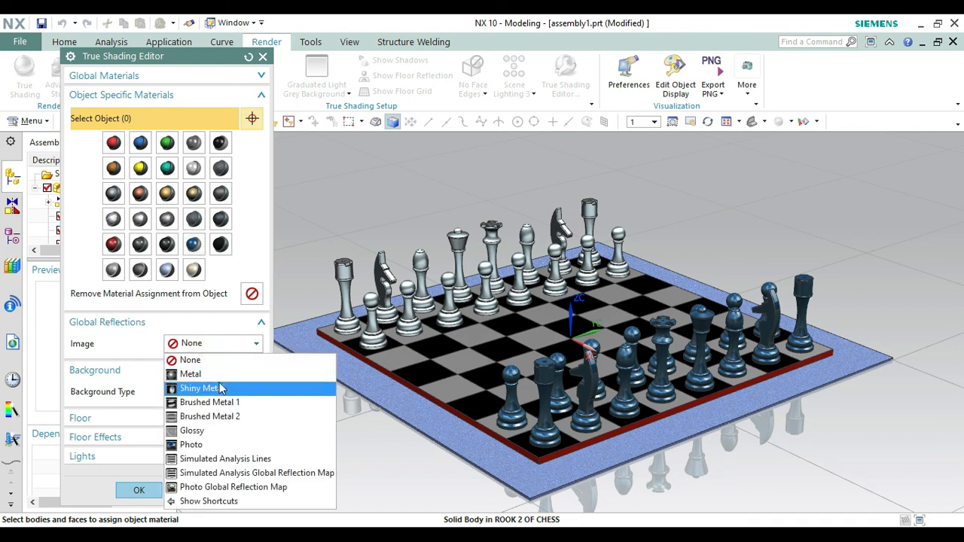
pyautogui.click(220, 391)
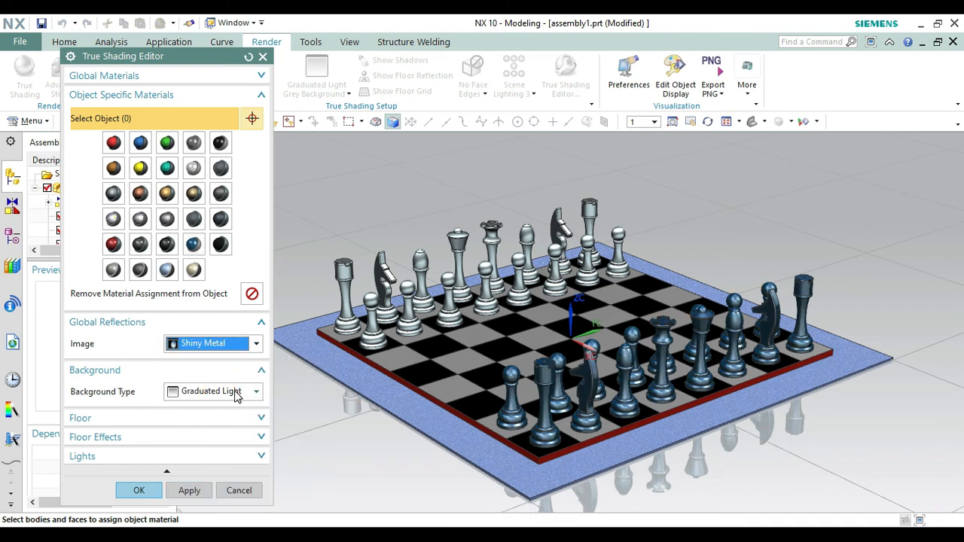
pyautogui.click(236, 395)
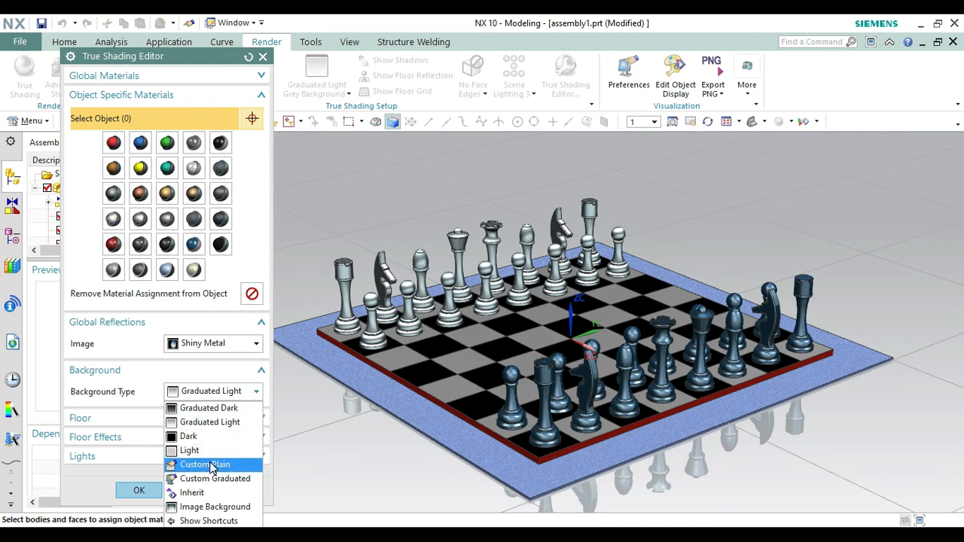
pyautogui.click(205, 436)
pyautogui.click(141, 490)
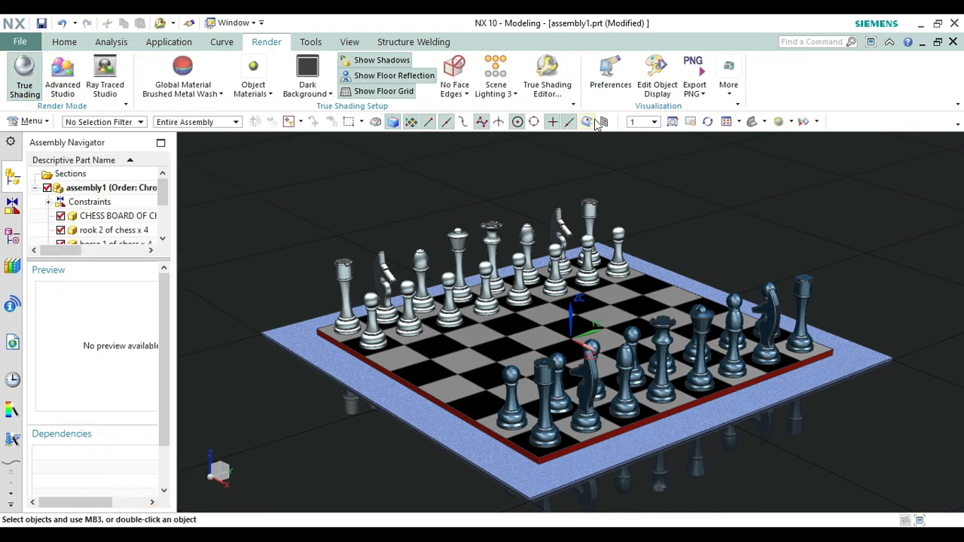
# - Switch the chess set to plain shaded display for comparison and return it to True Shading
pyautogui.click(789, 123)
pyautogui.click(799, 153)
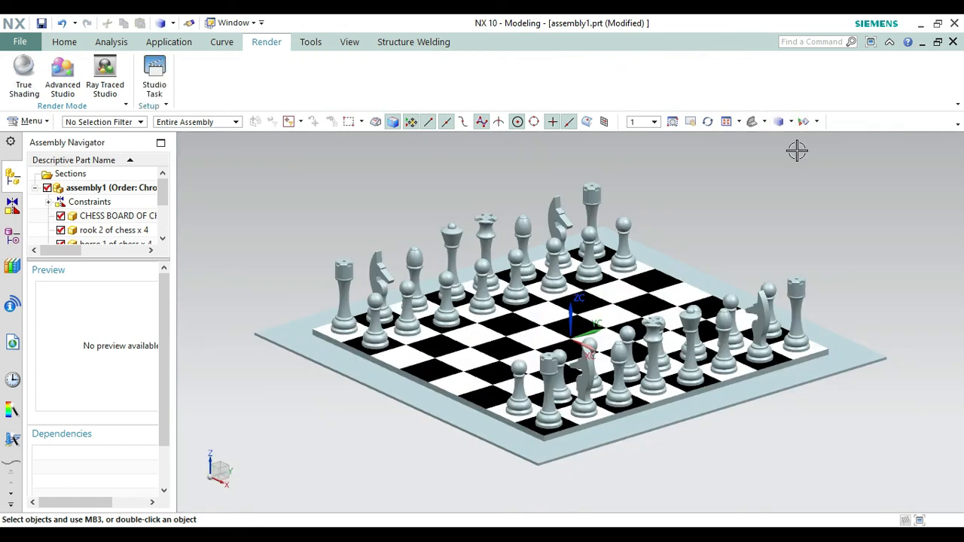
pyautogui.click(15, 76)
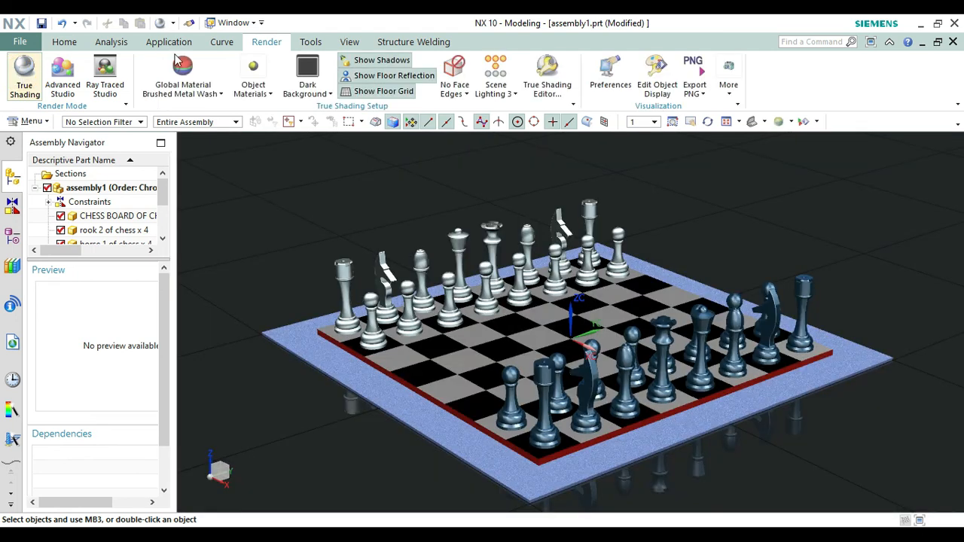
# - Switch to full-screen display to present the rendered chess set
pyautogui.click(870, 43)
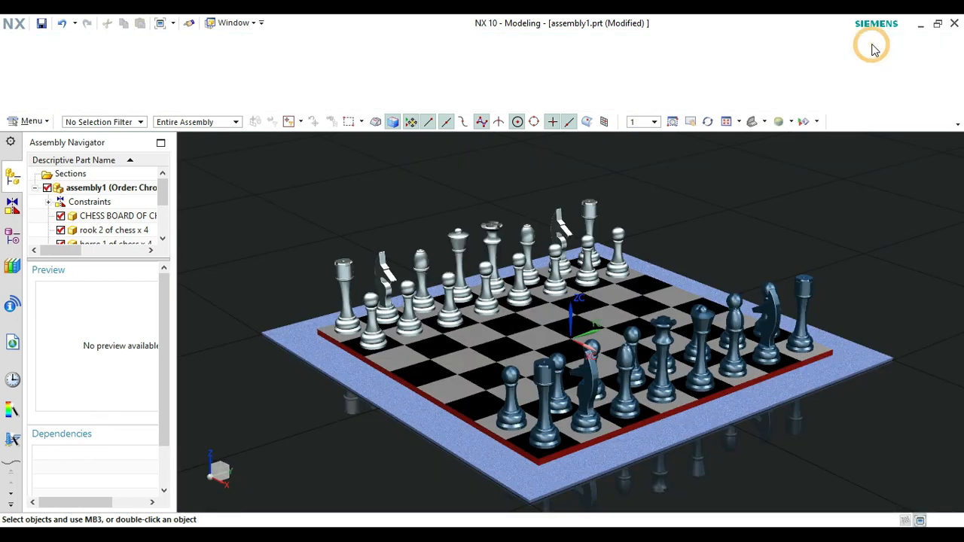